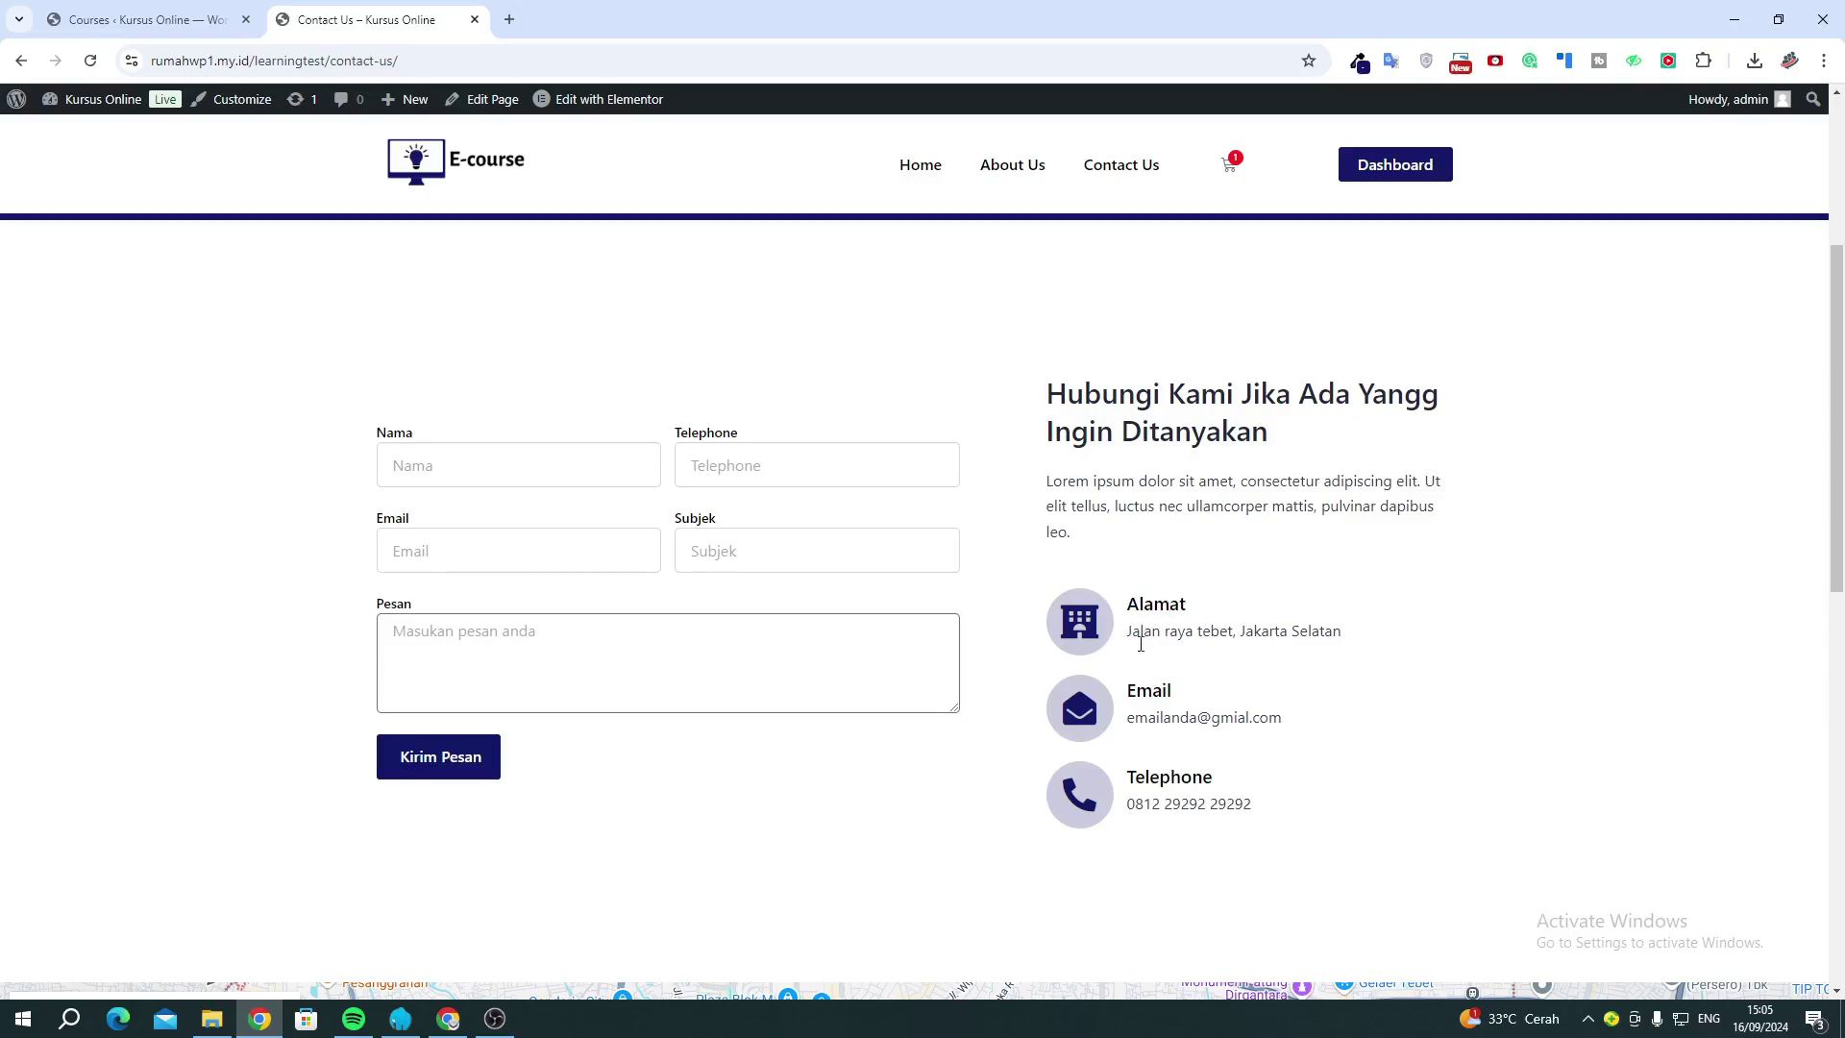
# Scroll through the Contact Us page, then go back to the E-course Home page.
pyautogui.moveTo(1139, 692)
pyautogui.mouseDown()
pyautogui.moveTo(1144, 716)
pyautogui.moveTo(1141, 694)
pyautogui.mouseUp()
pyautogui.scroll(-8, 1150, 768)
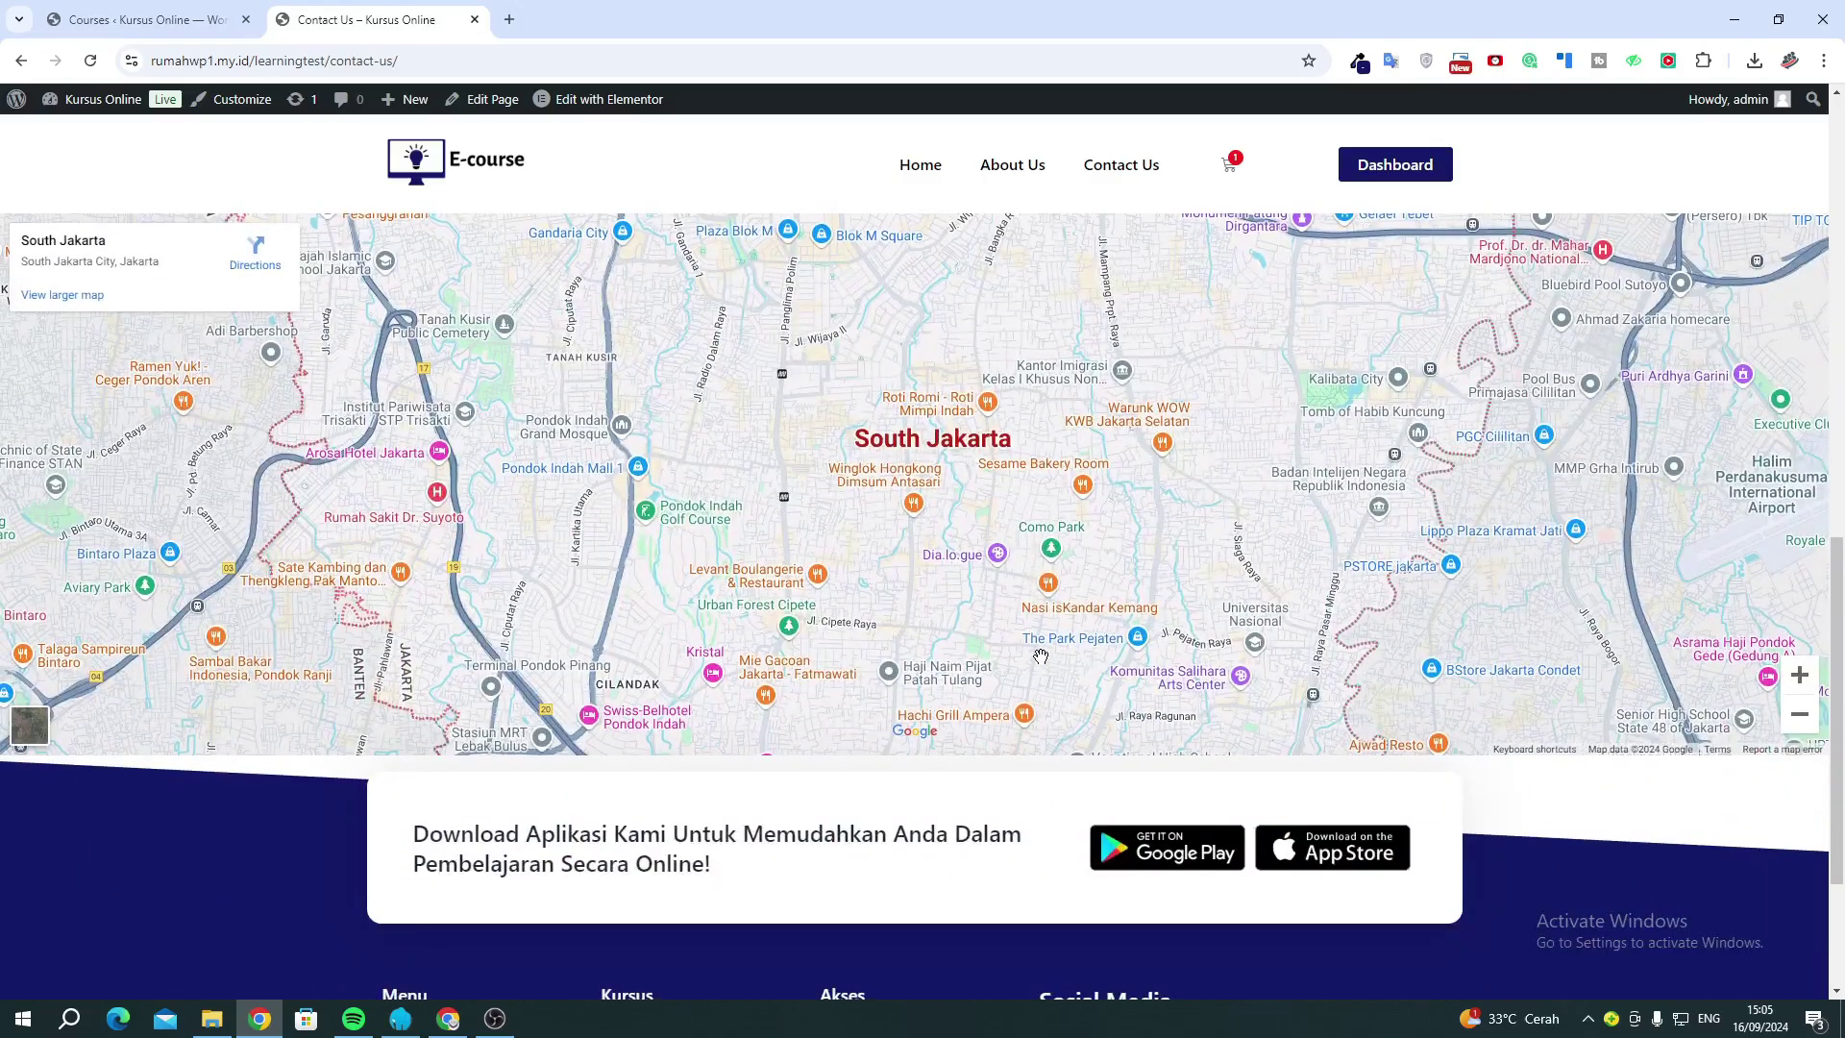
pyautogui.scroll(-2, 1041, 656)
pyautogui.scroll(12, 1041, 656)
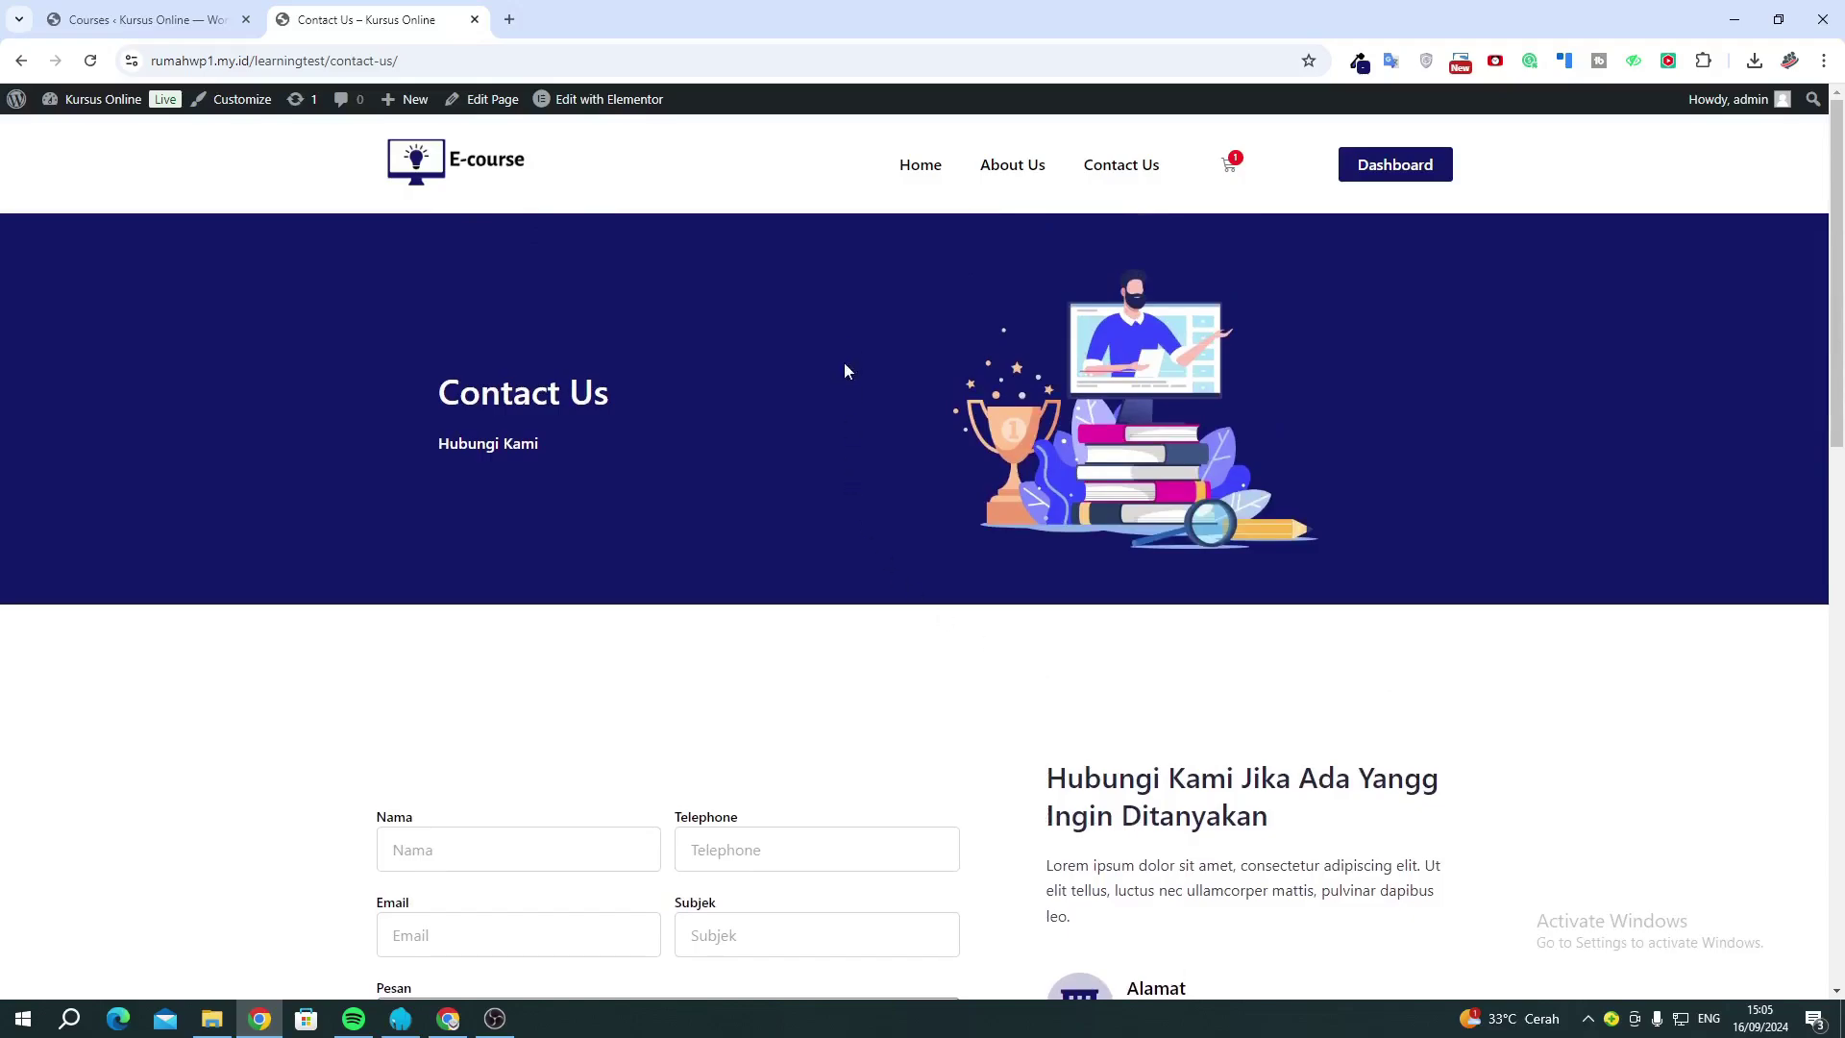
pyautogui.click(910, 171)
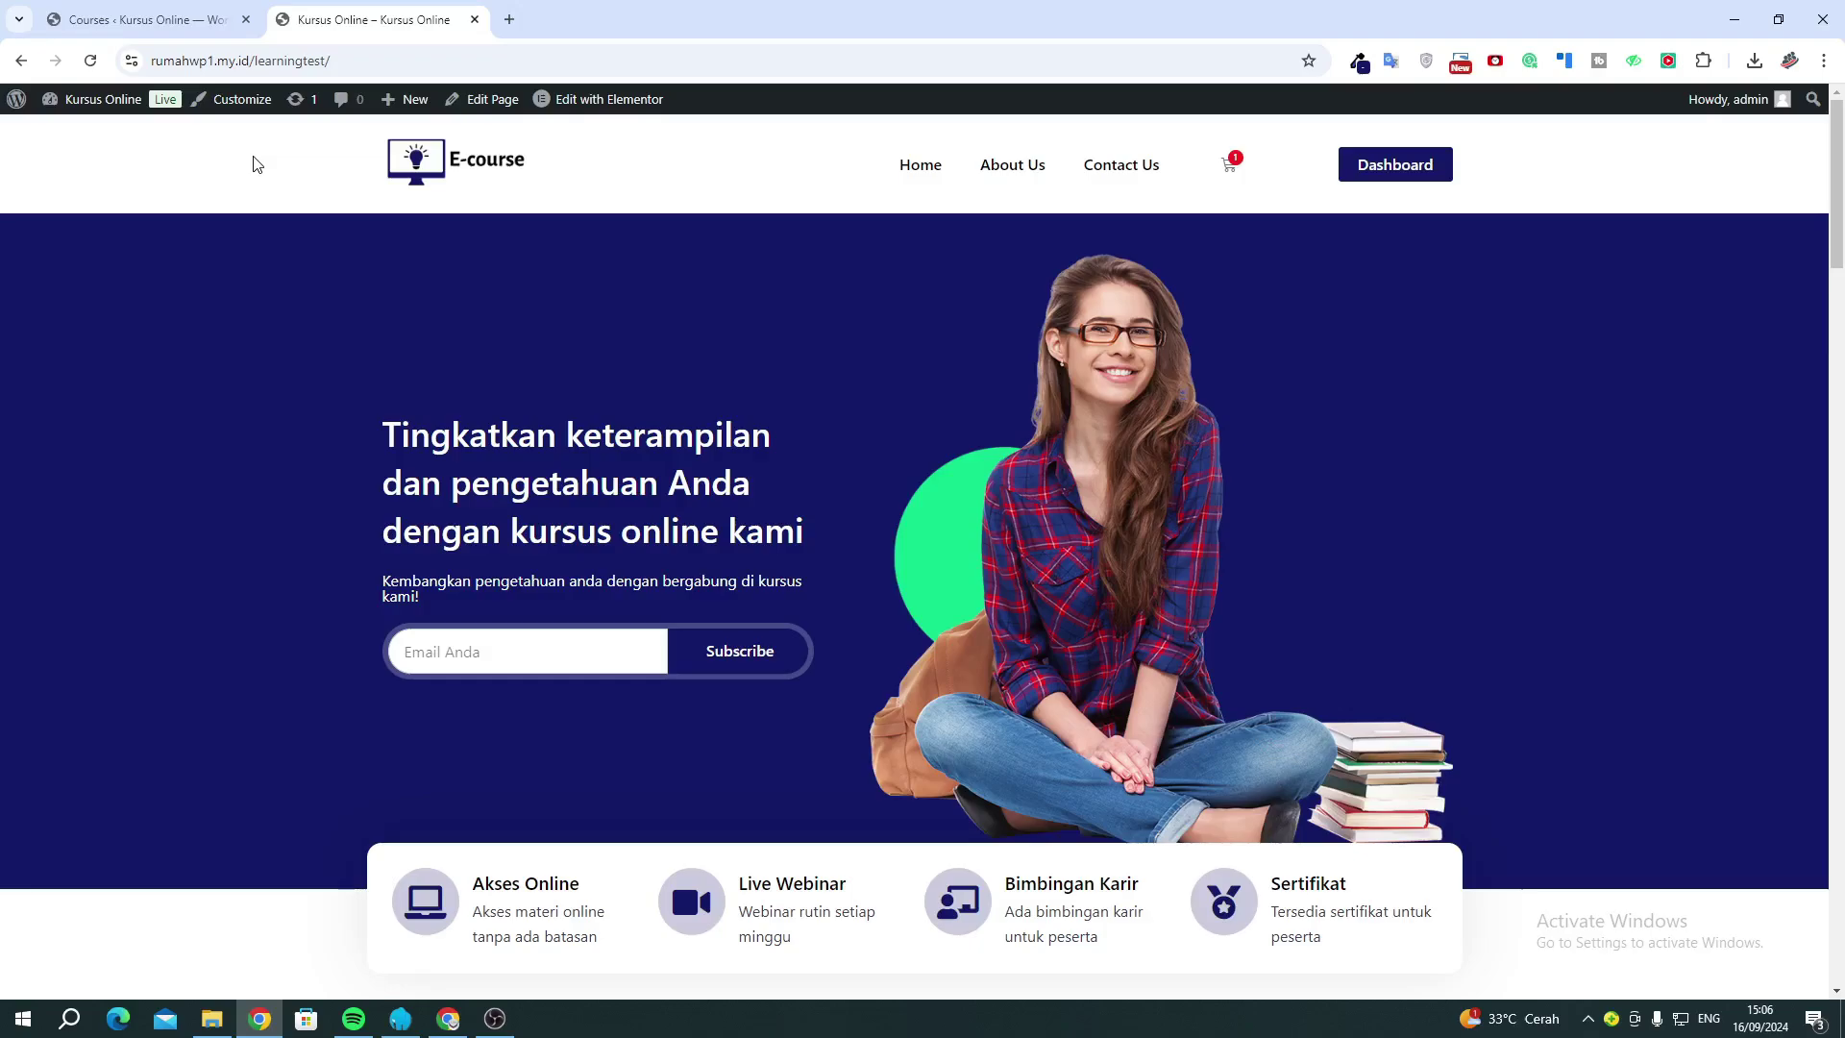
# In the admin, review the Tutor LMS Students list, then return to the four-course Courses list.
pyautogui.click(144, 19)
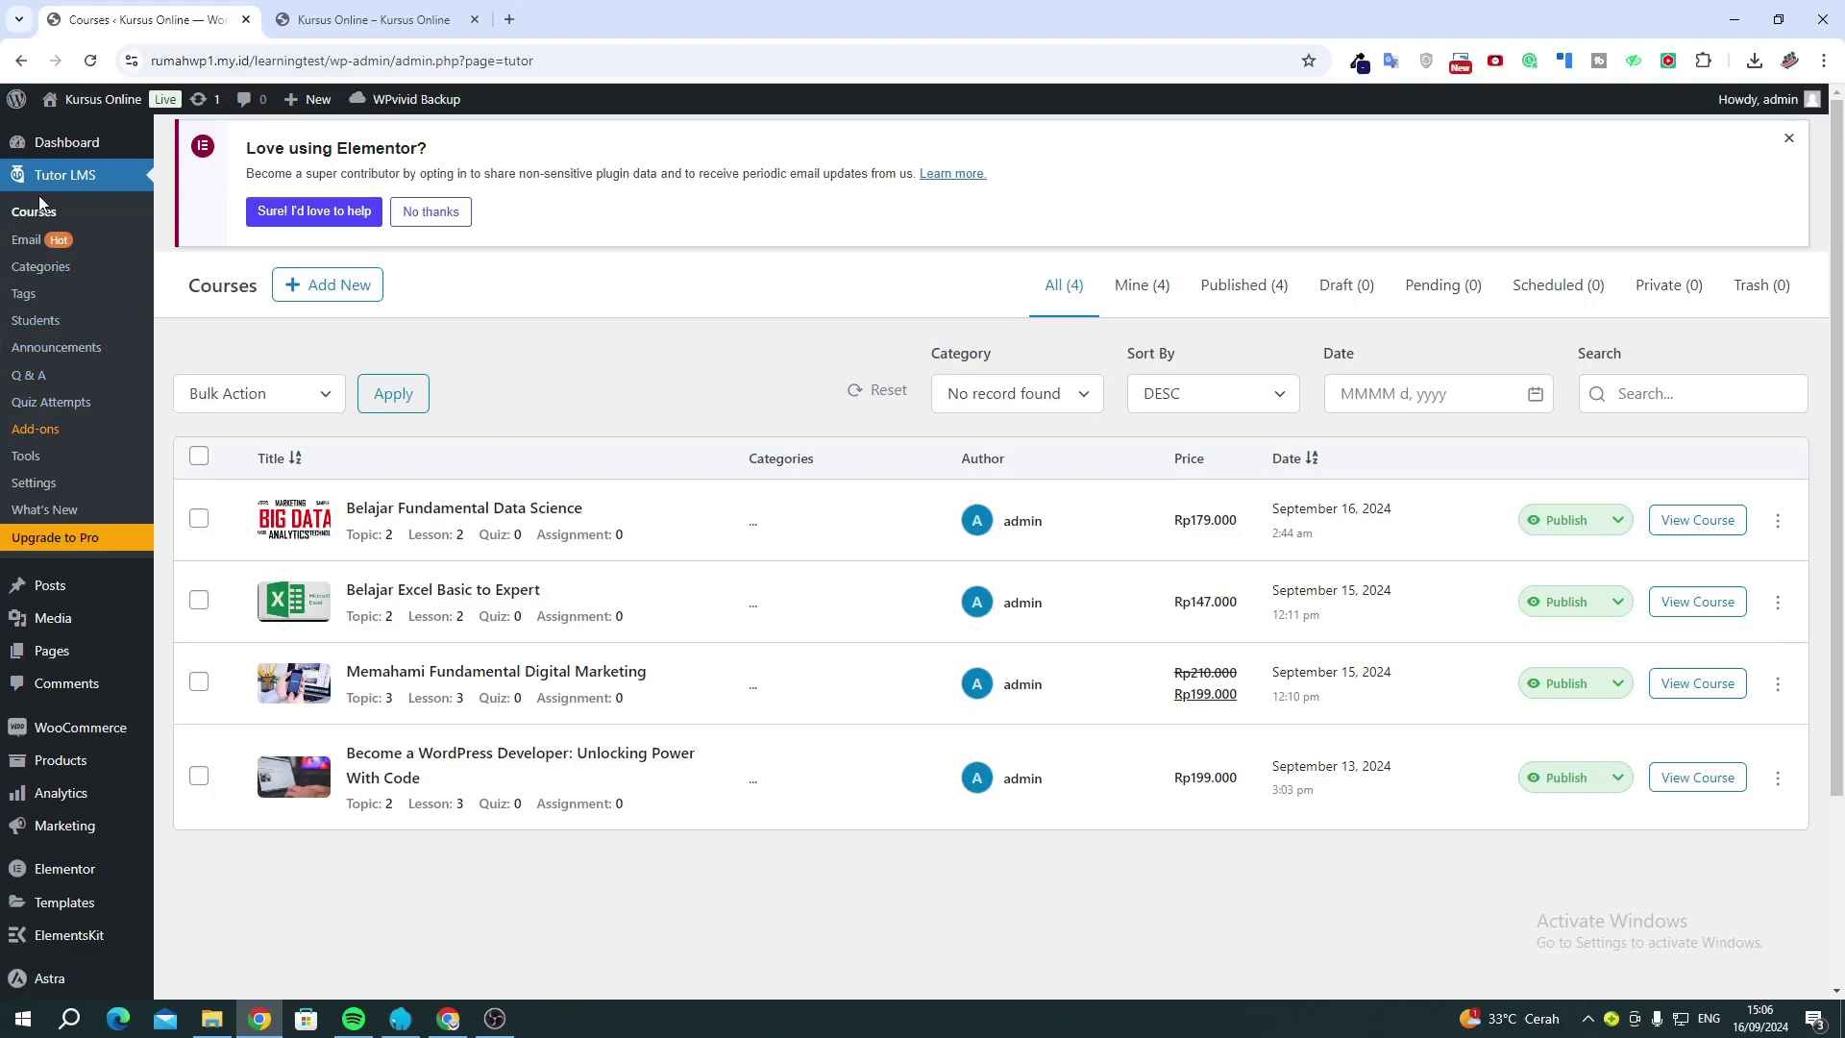
pyautogui.click(43, 333)
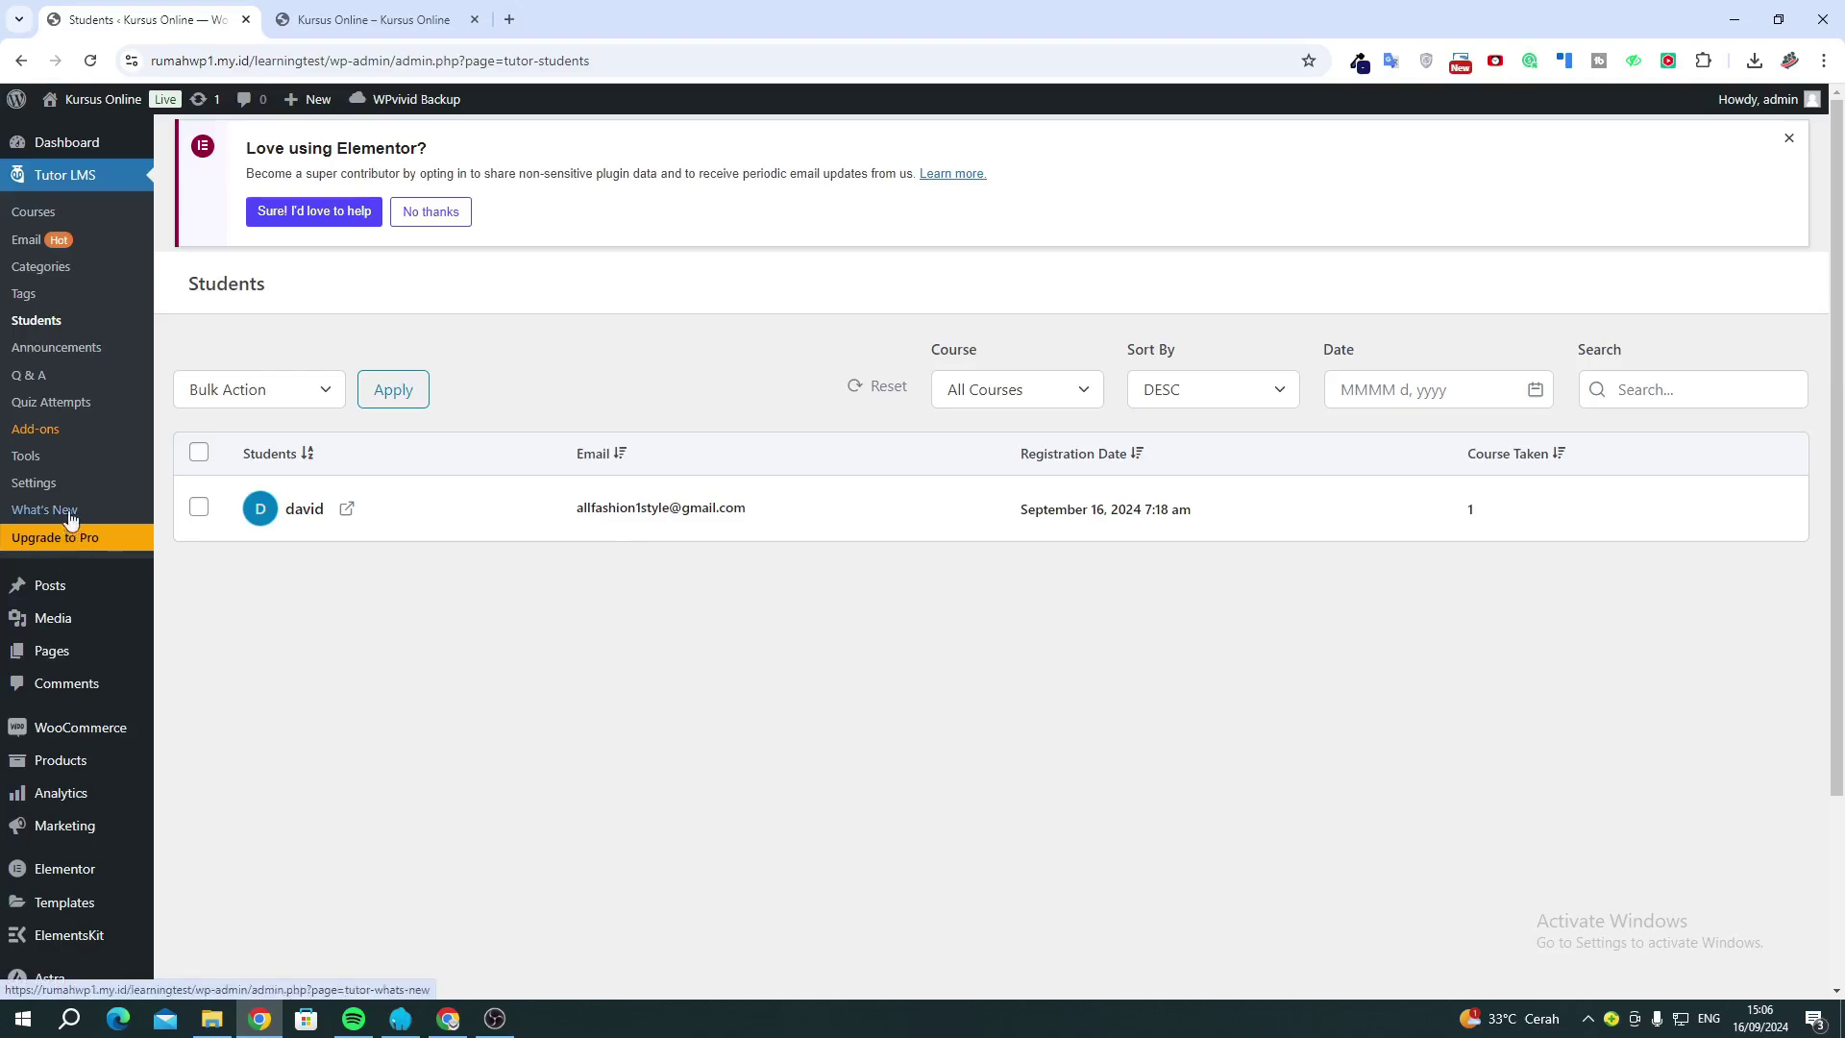
pyautogui.moveTo(123, 631)
pyautogui.click(68, 218)
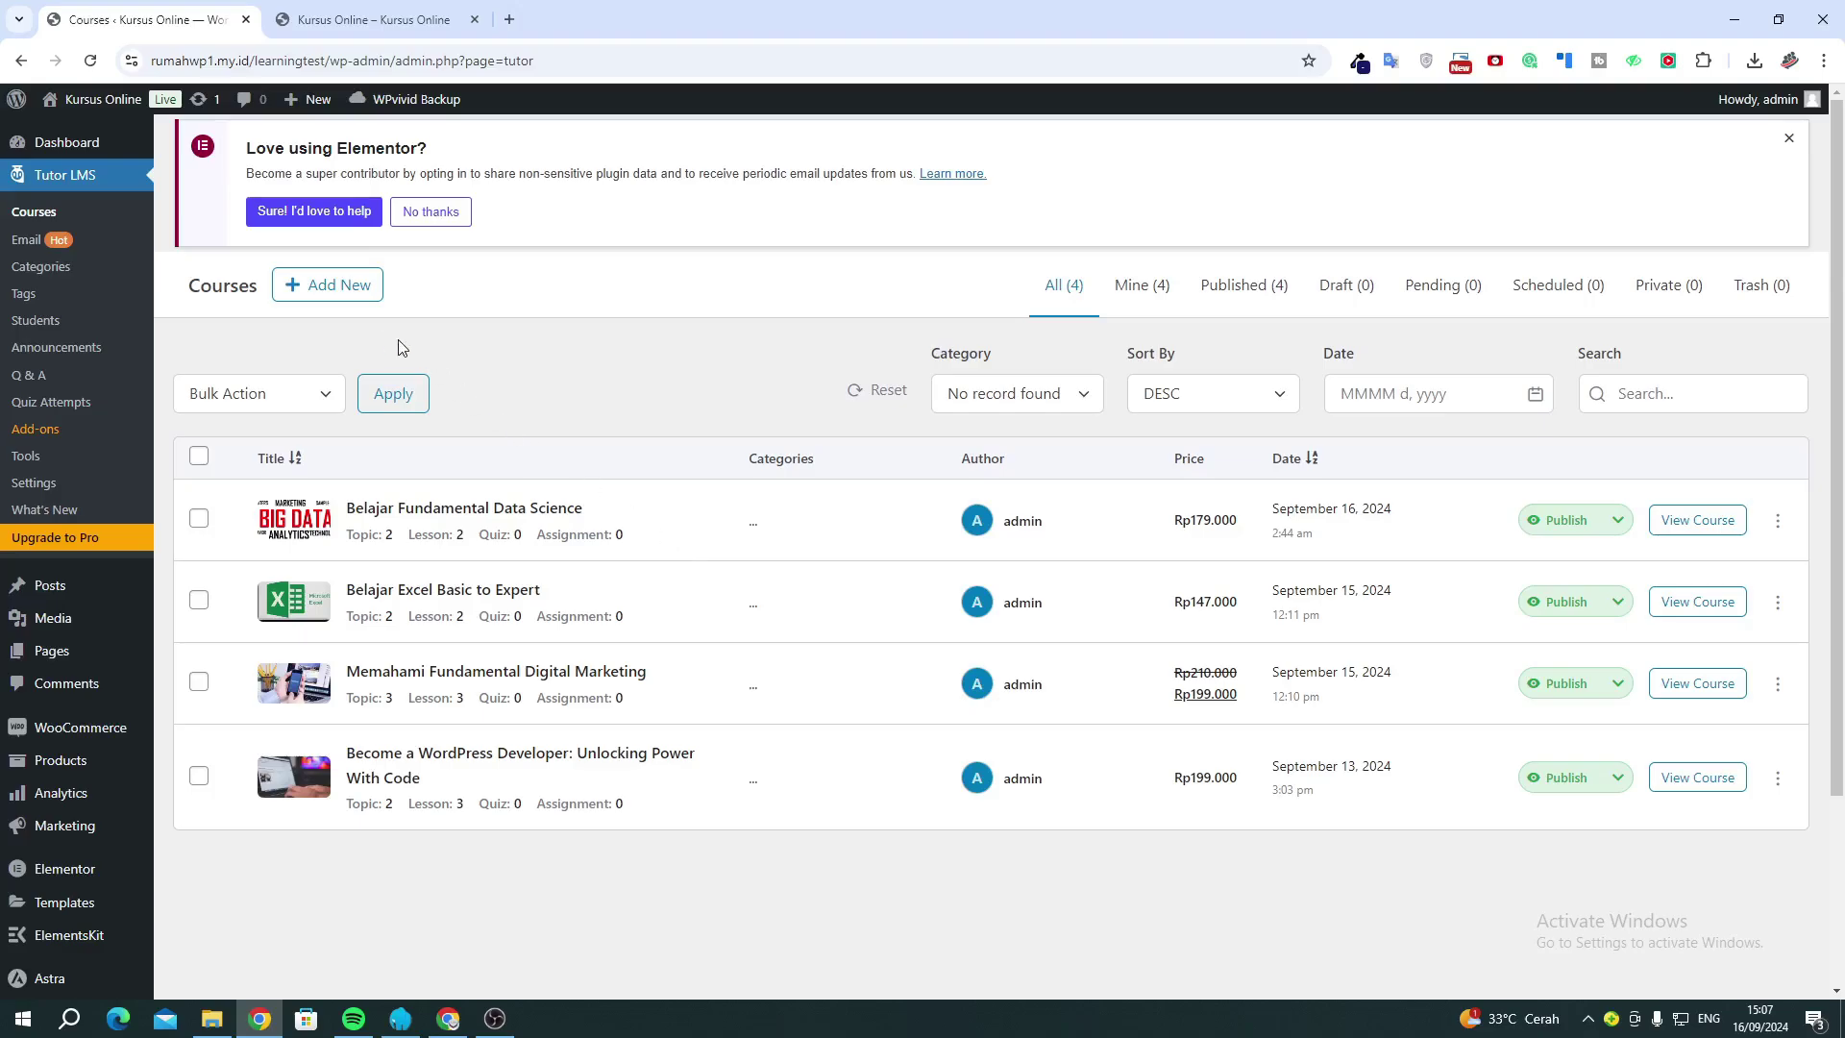
# Start a new course draft titled 'Example Course'.
pyautogui.click(346, 286)
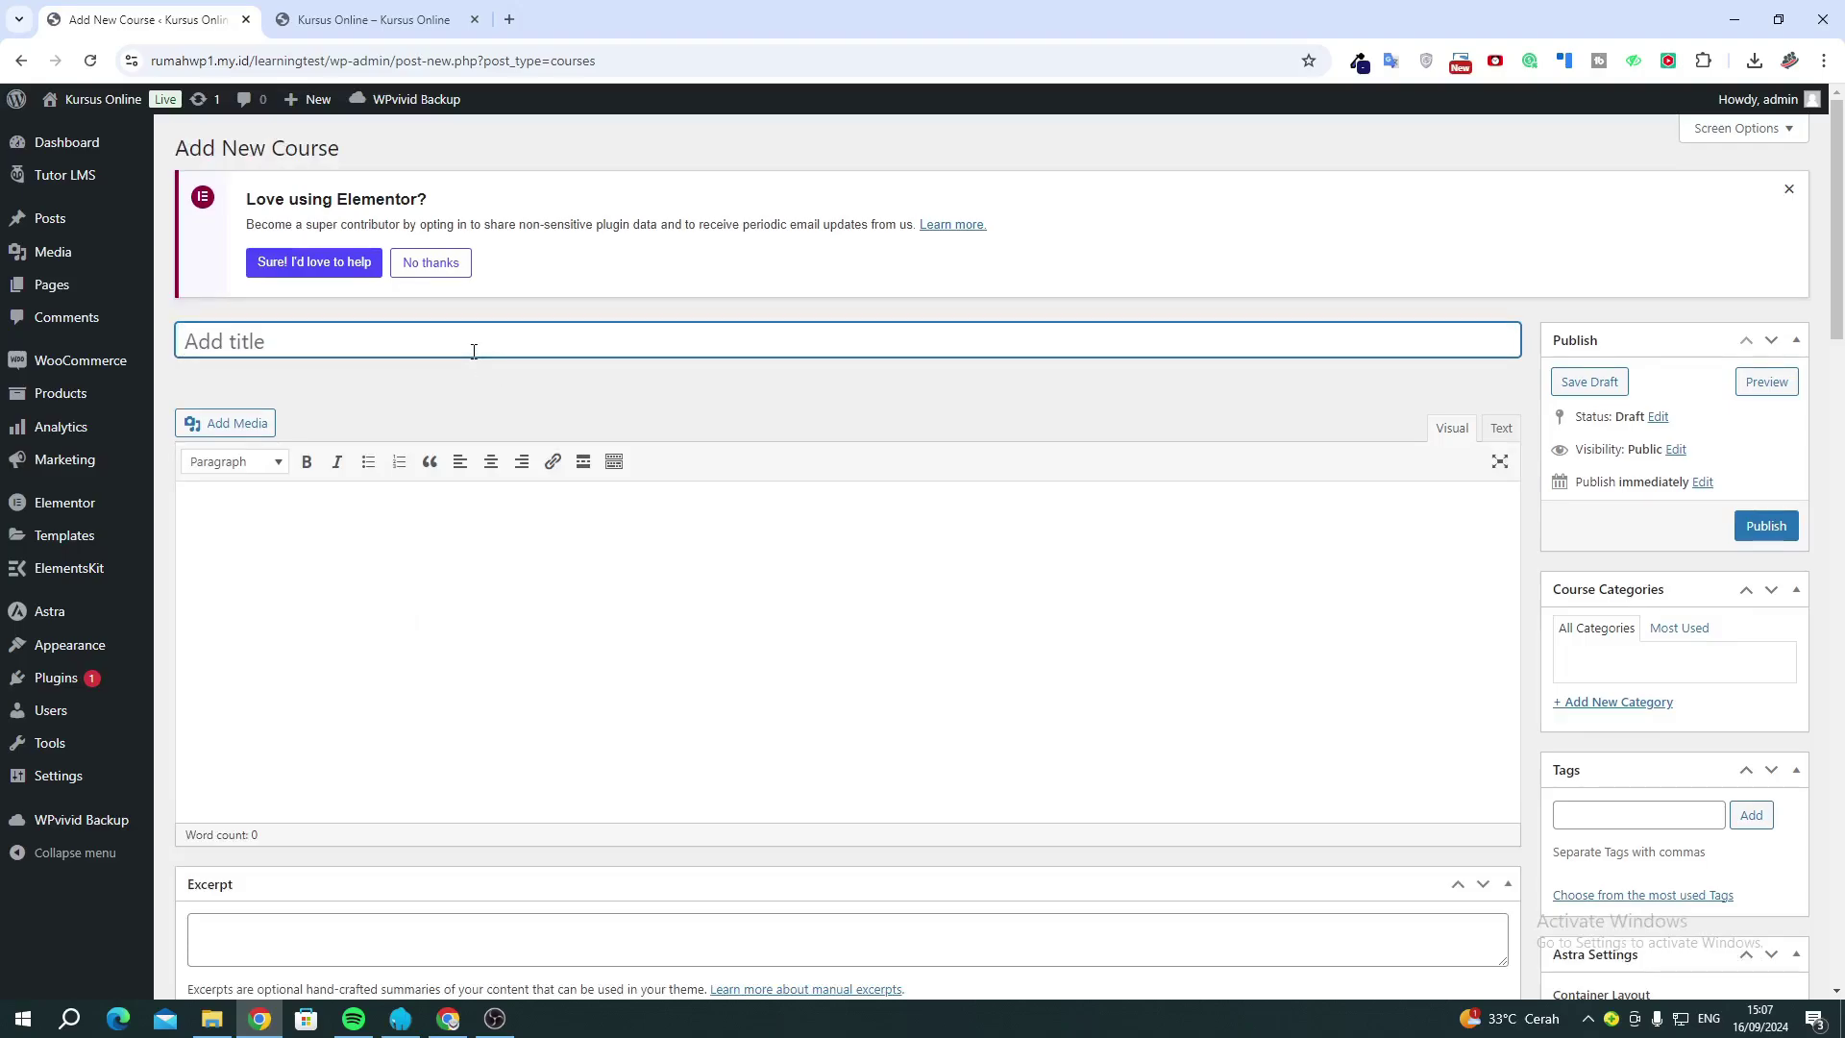
pyautogui.write('ExampleC')
pyautogui.press('BackSpace')
pyautogui.write('Course')
pyautogui.click(582, 666)
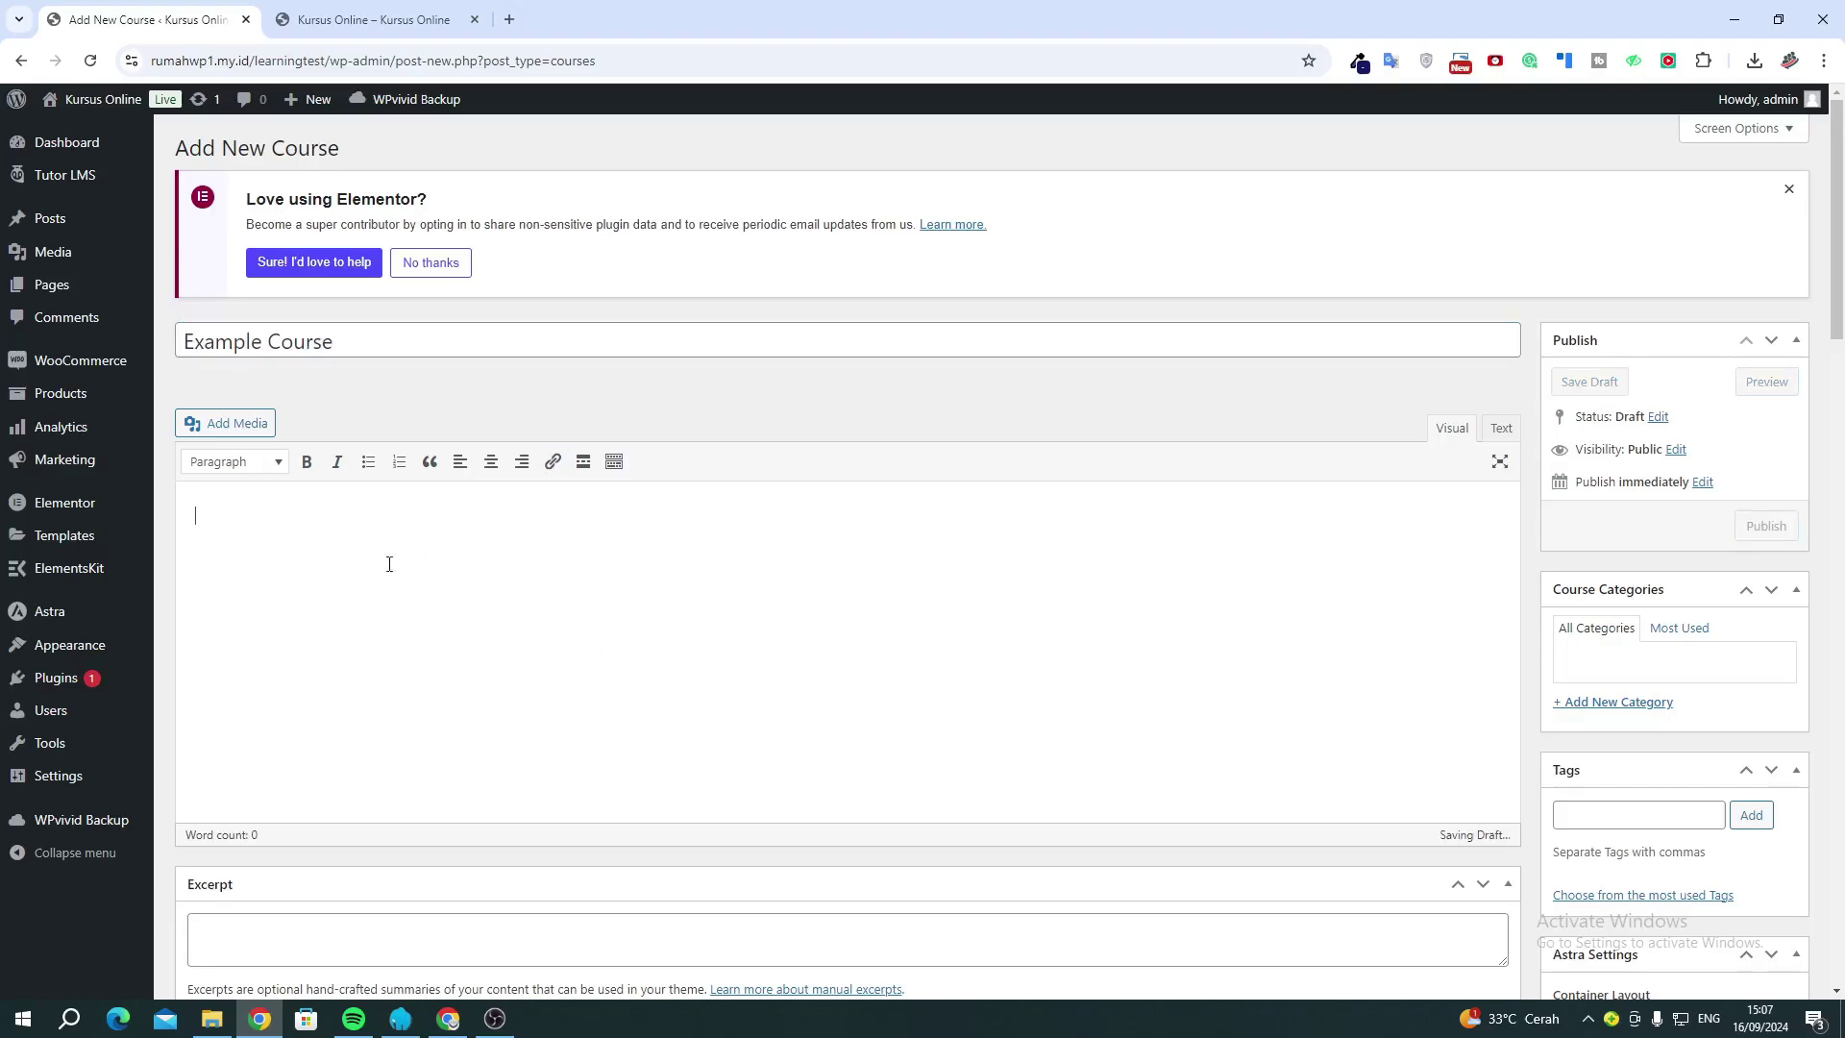
# Copy the About text from the Belajar Fundamental Data Science course page.
pyautogui.click(411, 20)
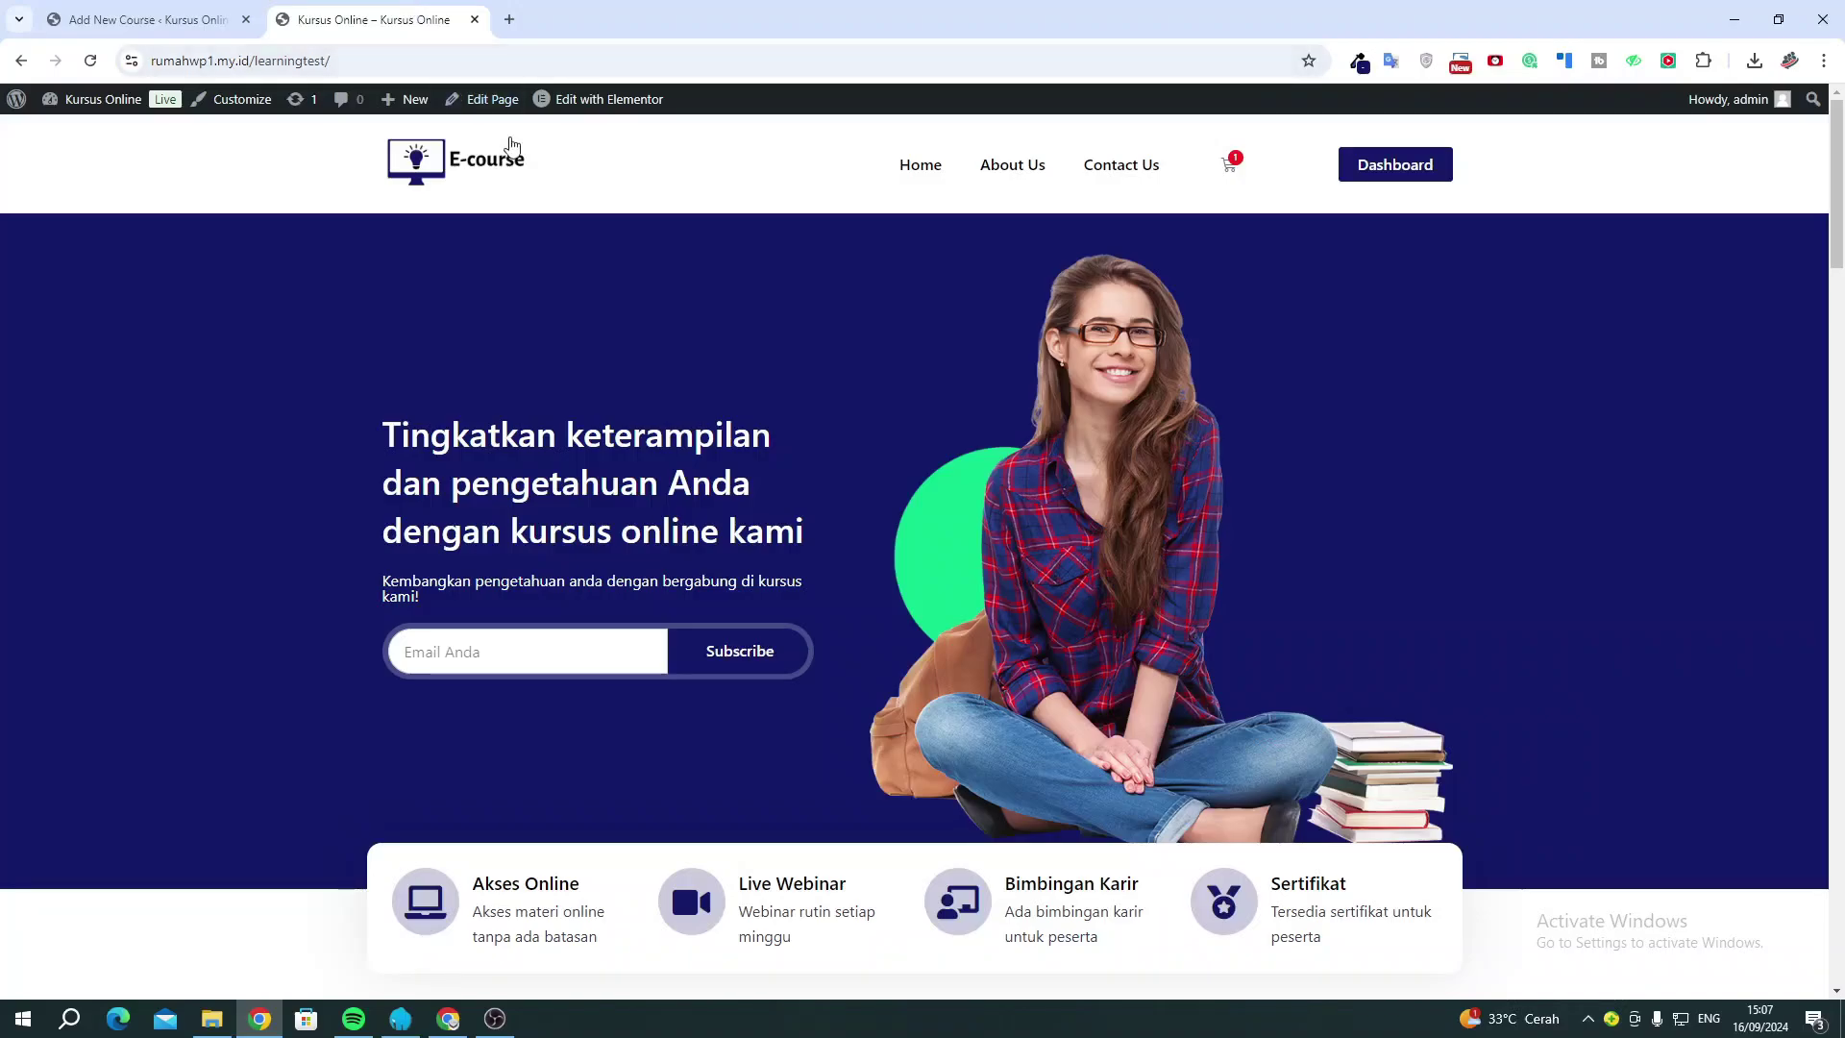
pyautogui.scroll(-10, 699, 407)
pyautogui.scroll(-9, 702, 415)
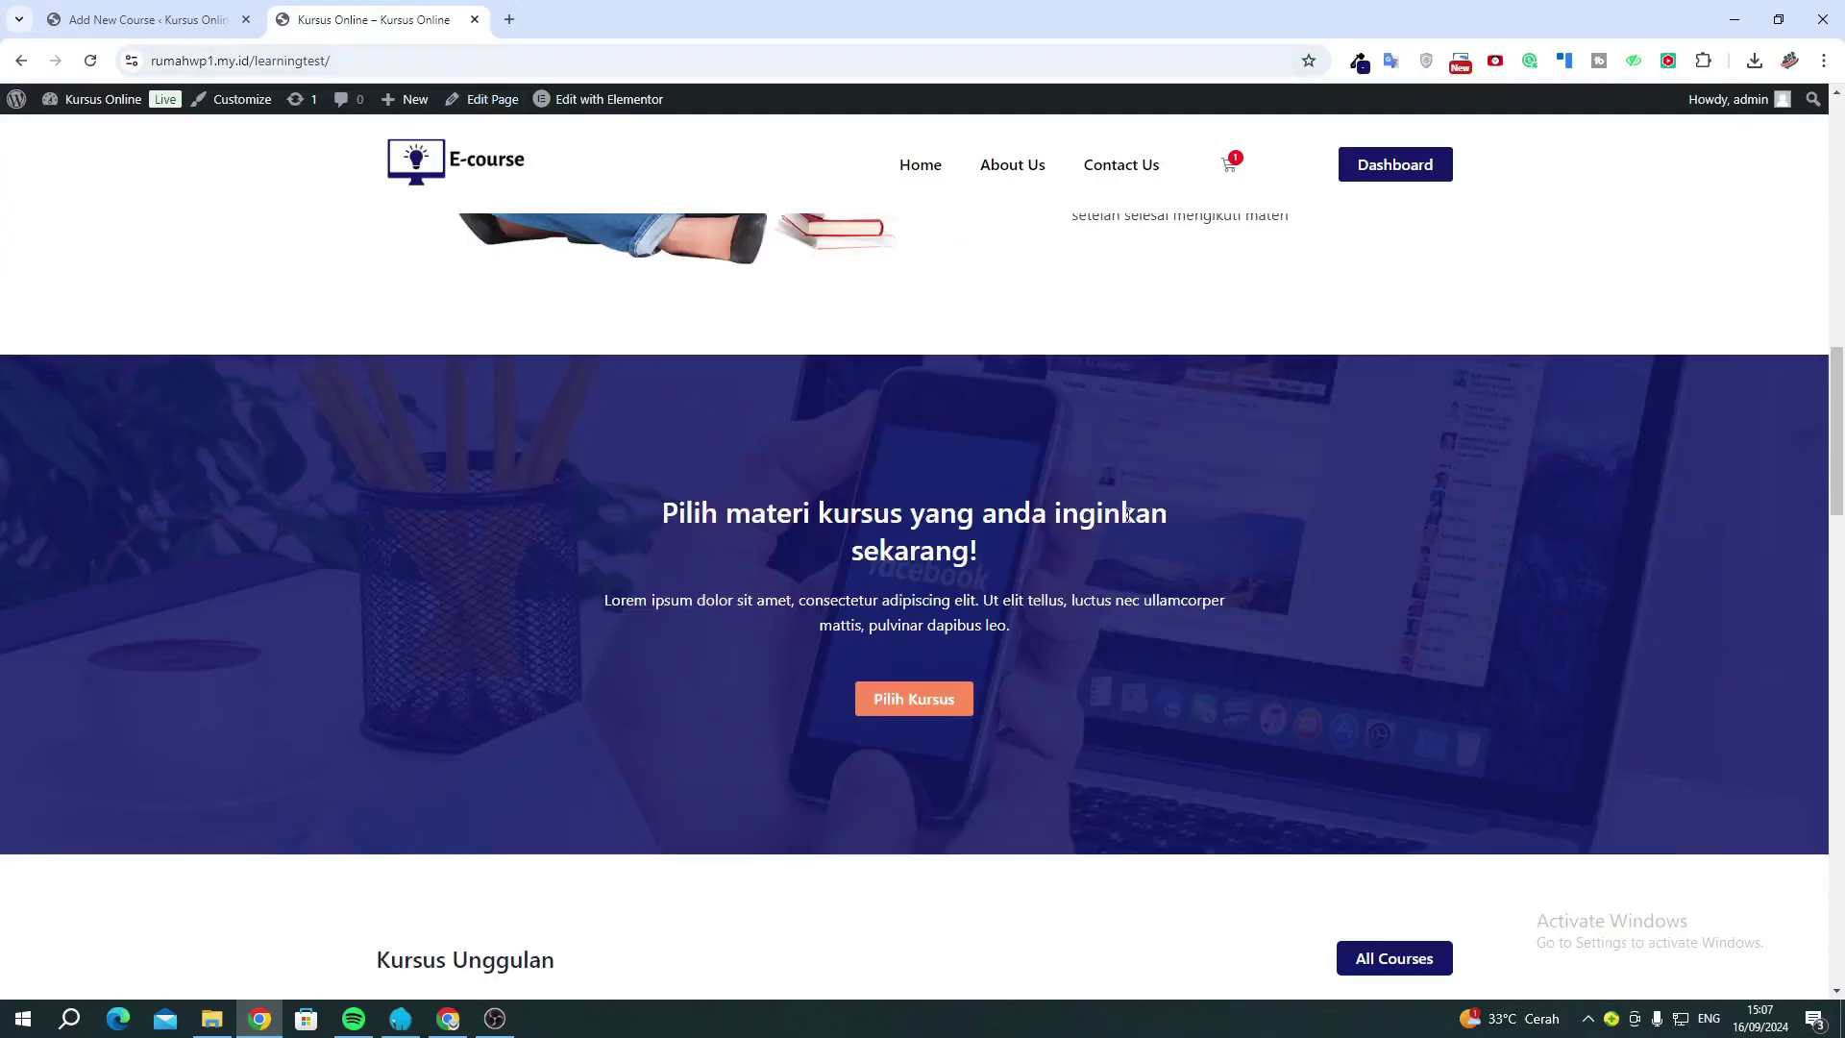
pyautogui.scroll(-2, 557, 568)
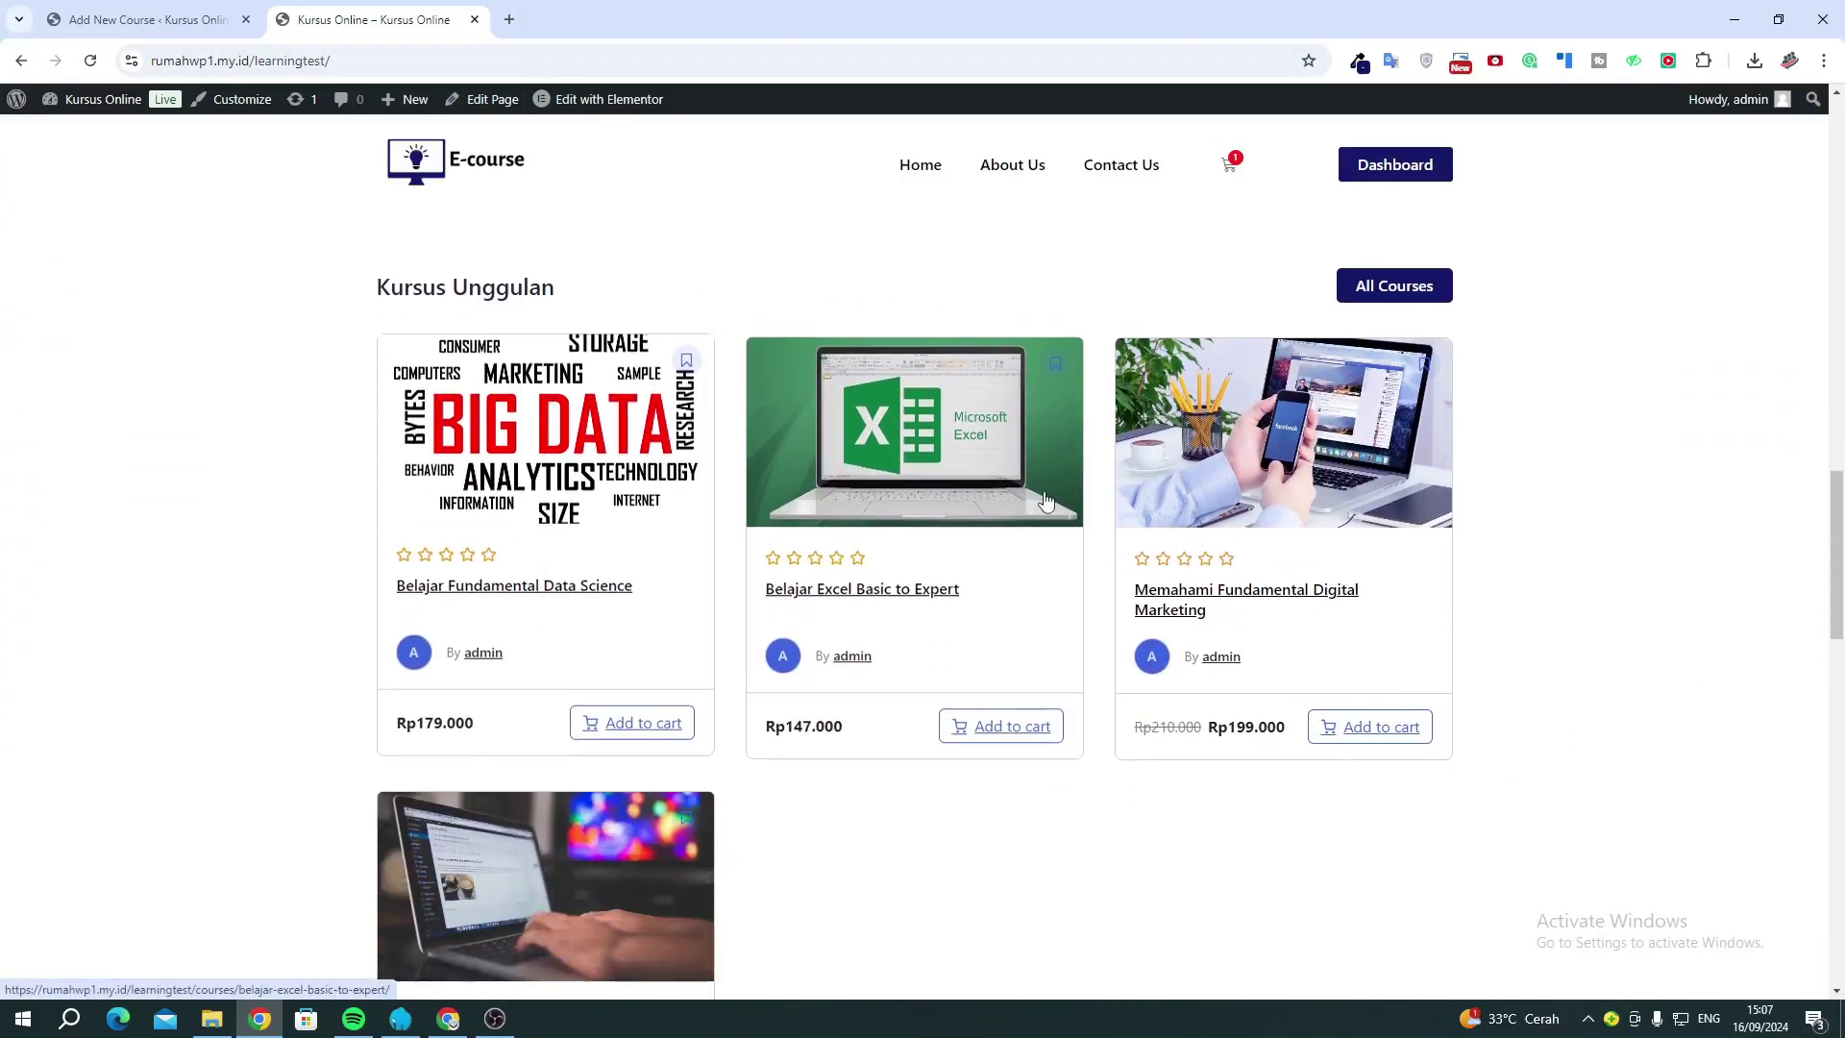
pyautogui.click(593, 485)
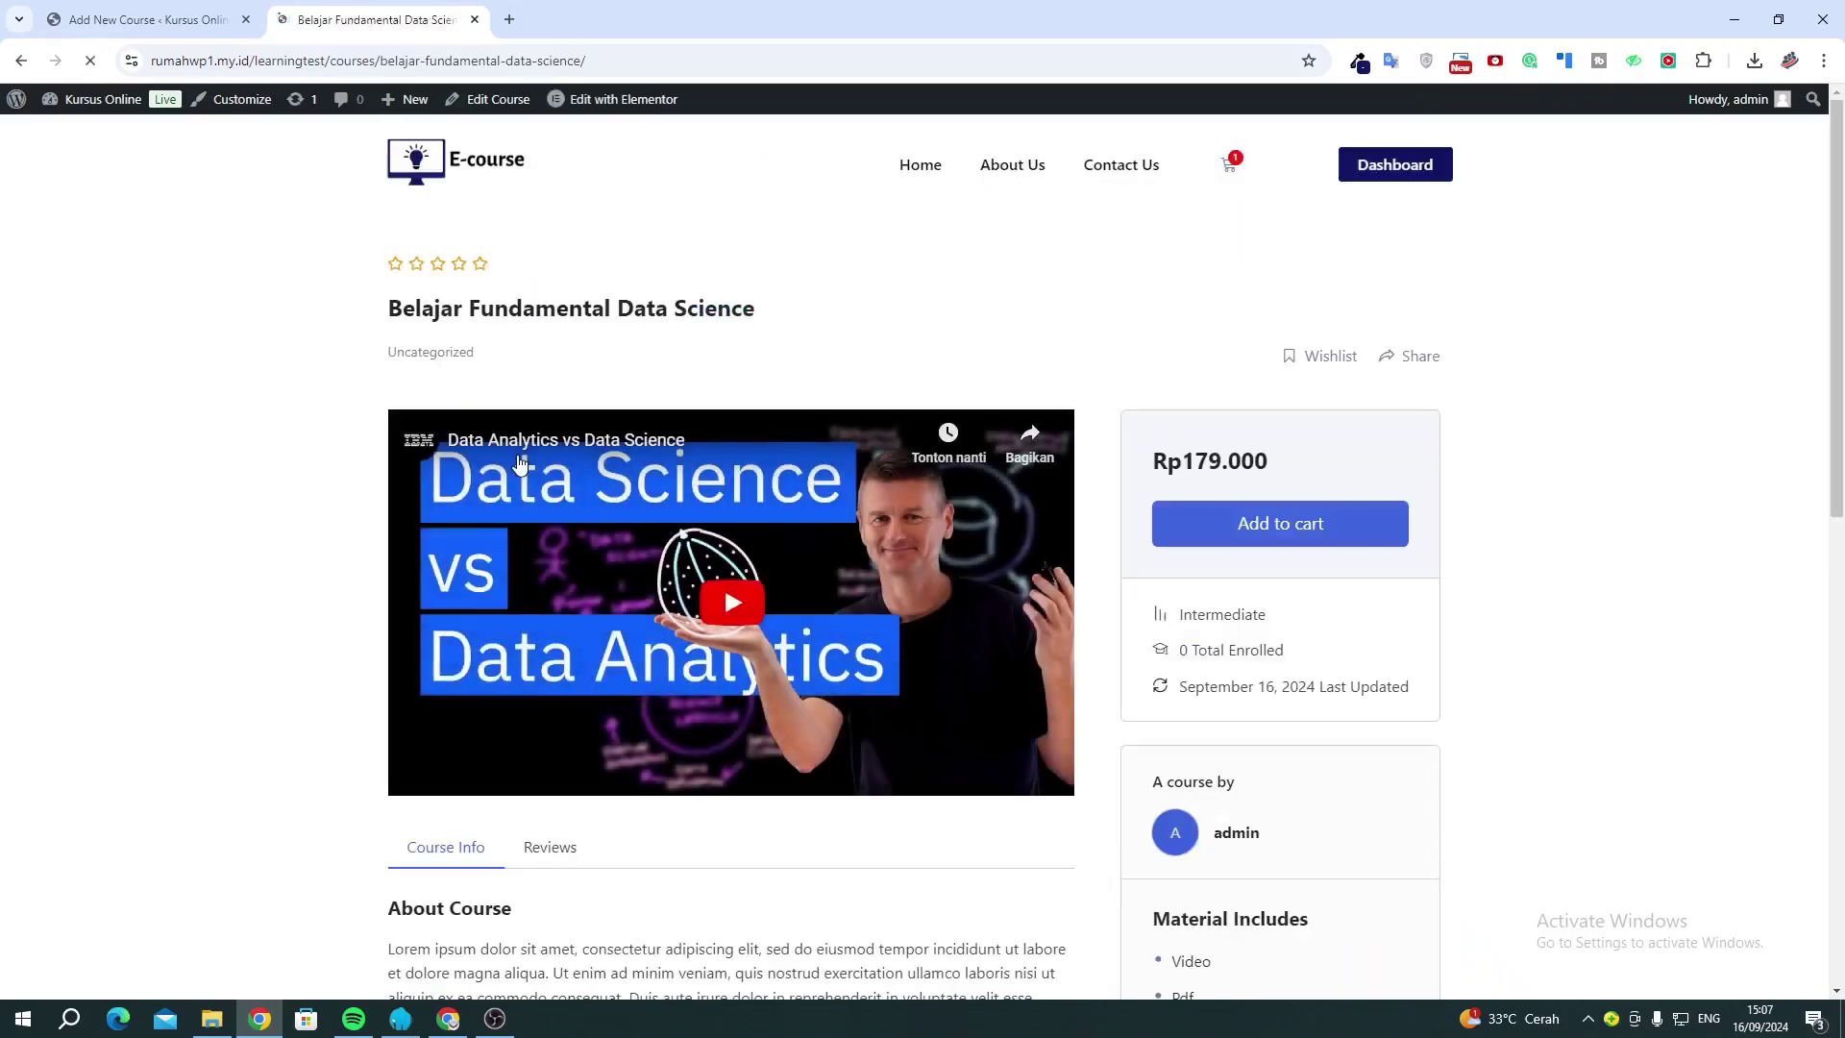
pyautogui.scroll(-1, 605, 366)
pyautogui.scroll(-5, 615, 361)
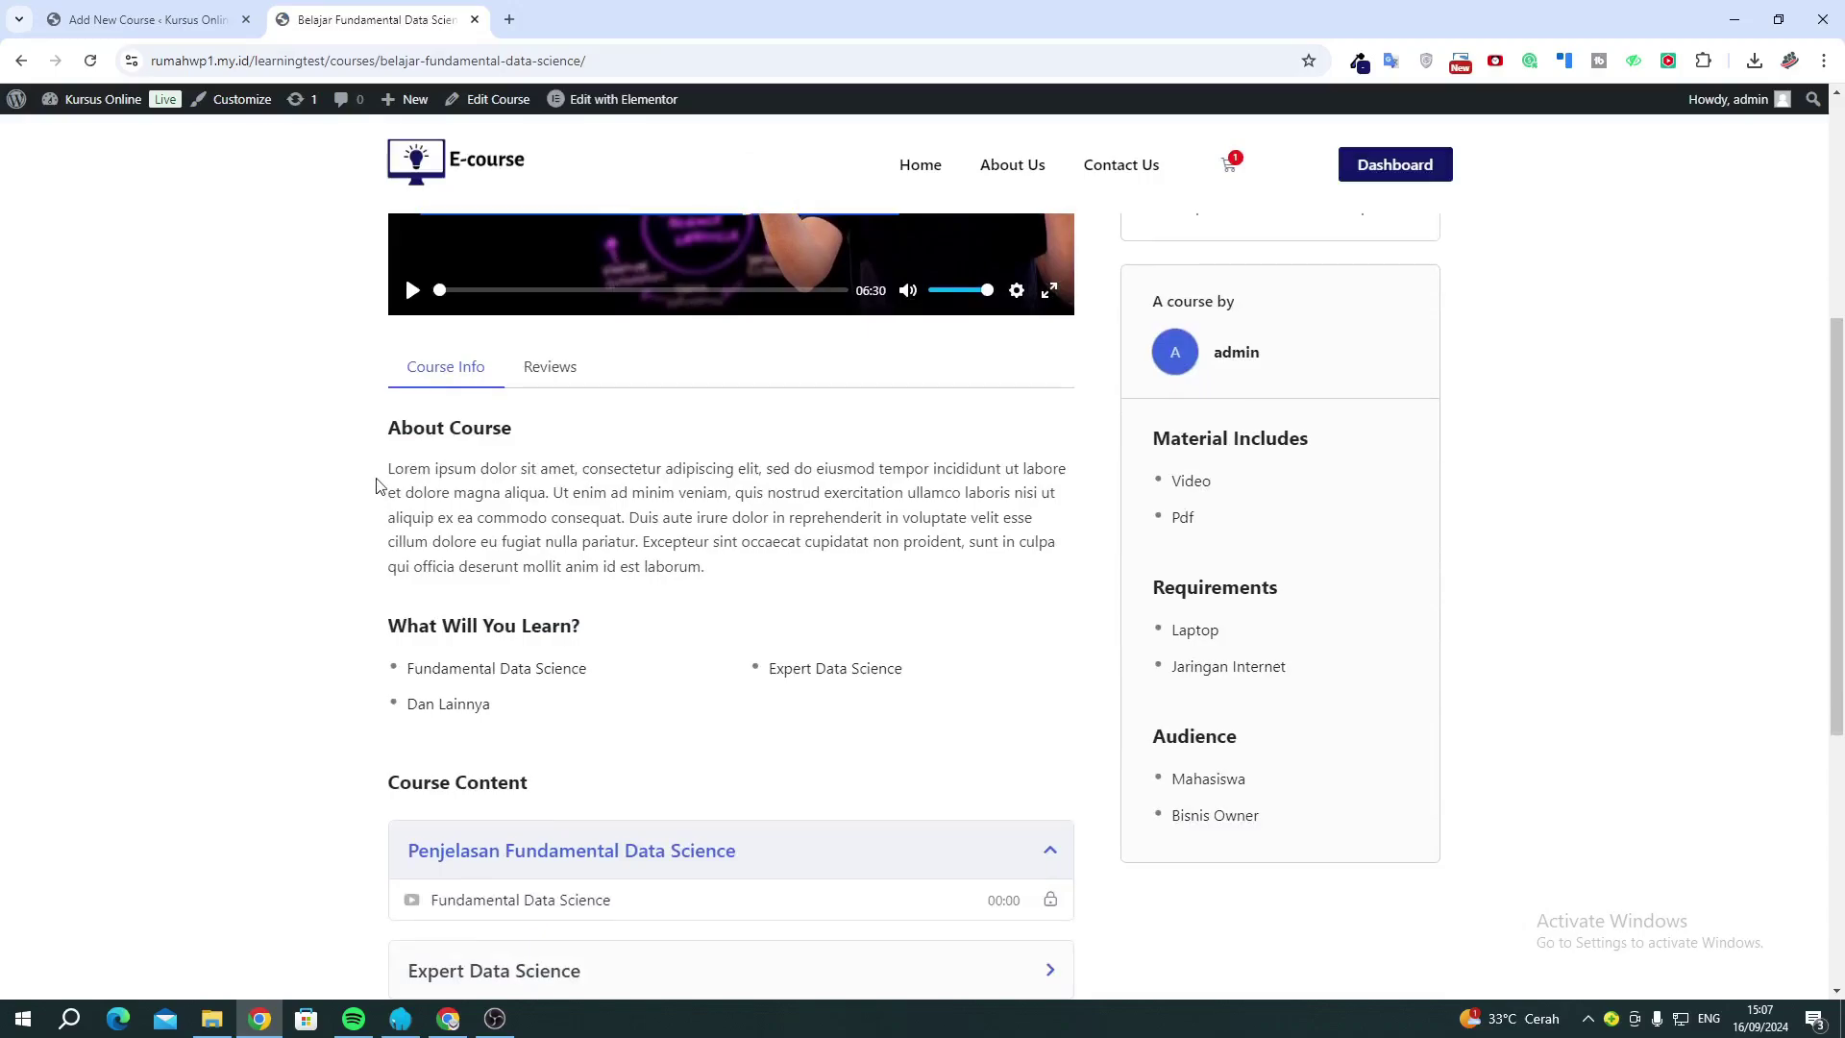
pyautogui.moveTo(387, 468); pyautogui.dragTo(723, 573)
pyautogui.hotkey('ctrl', 'c')
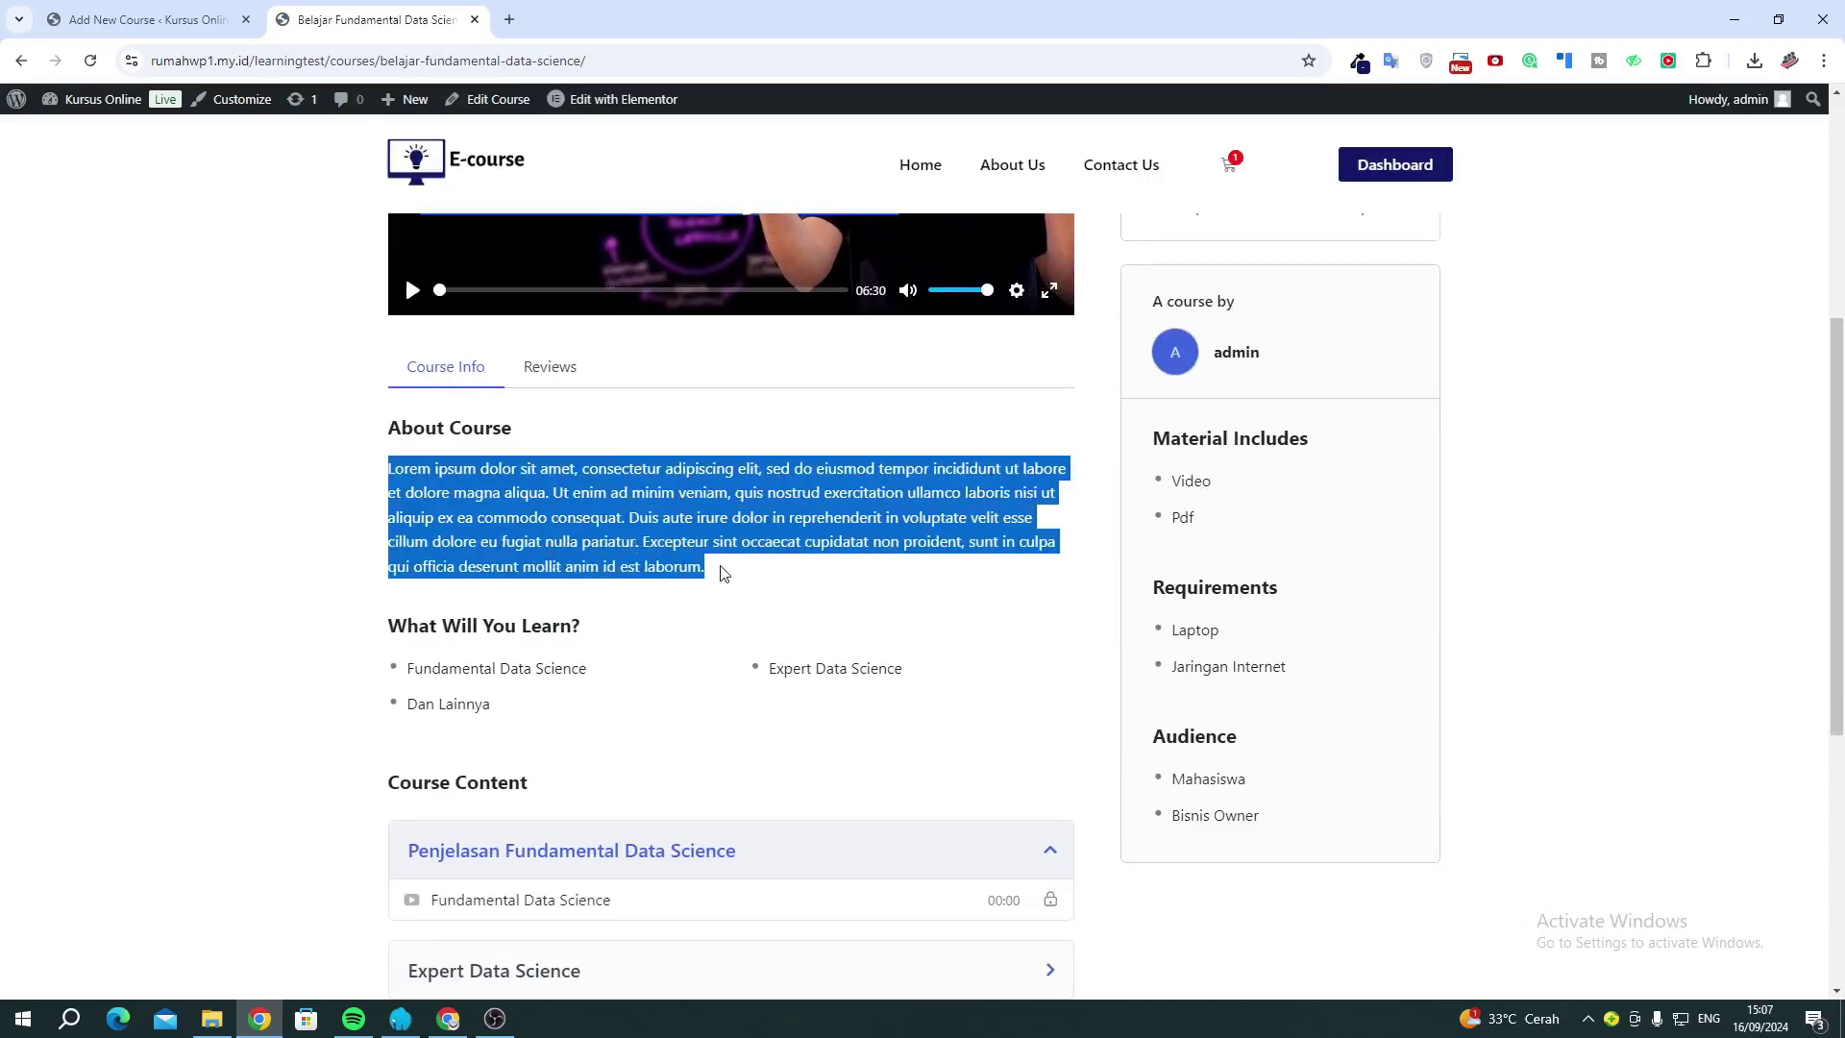
pyautogui.click(149, 19)
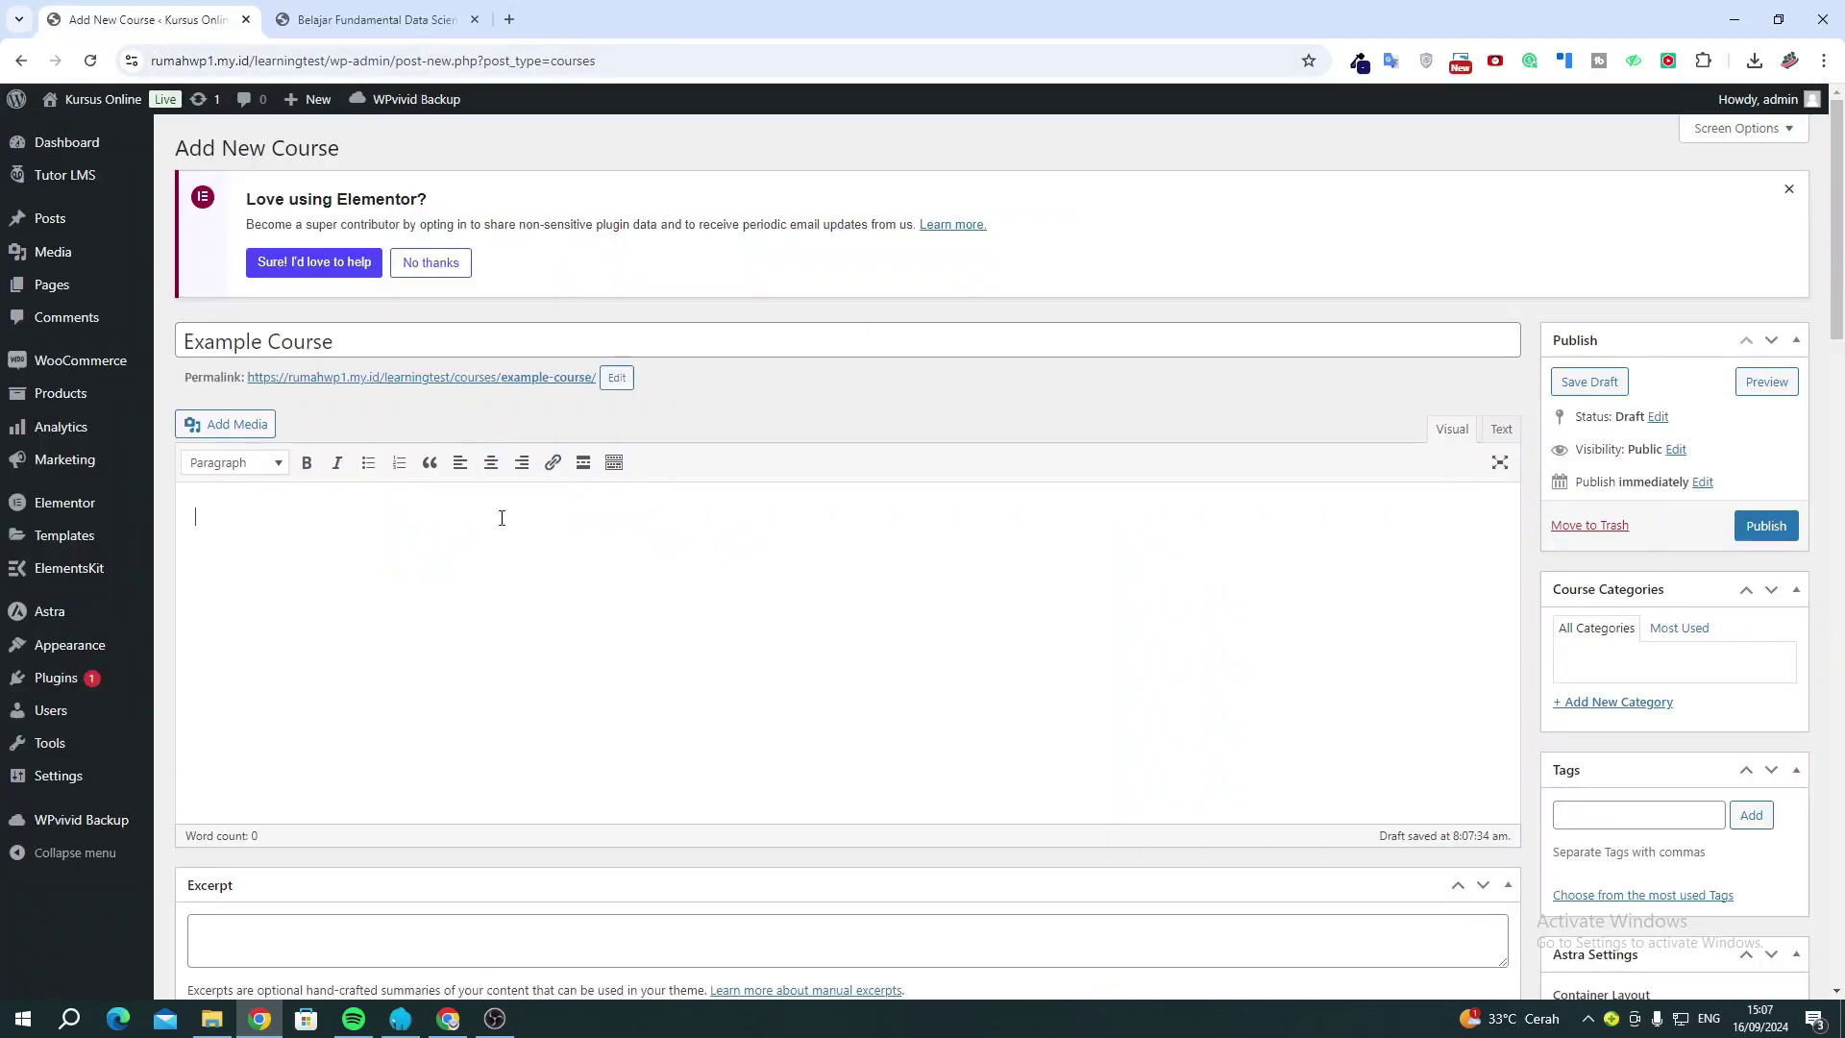
# Paste the Lorem ipsum description into the Example Course editor.
pyautogui.hotkey('ctrl', 'v')
pyautogui.scroll(-7, 500, 634)
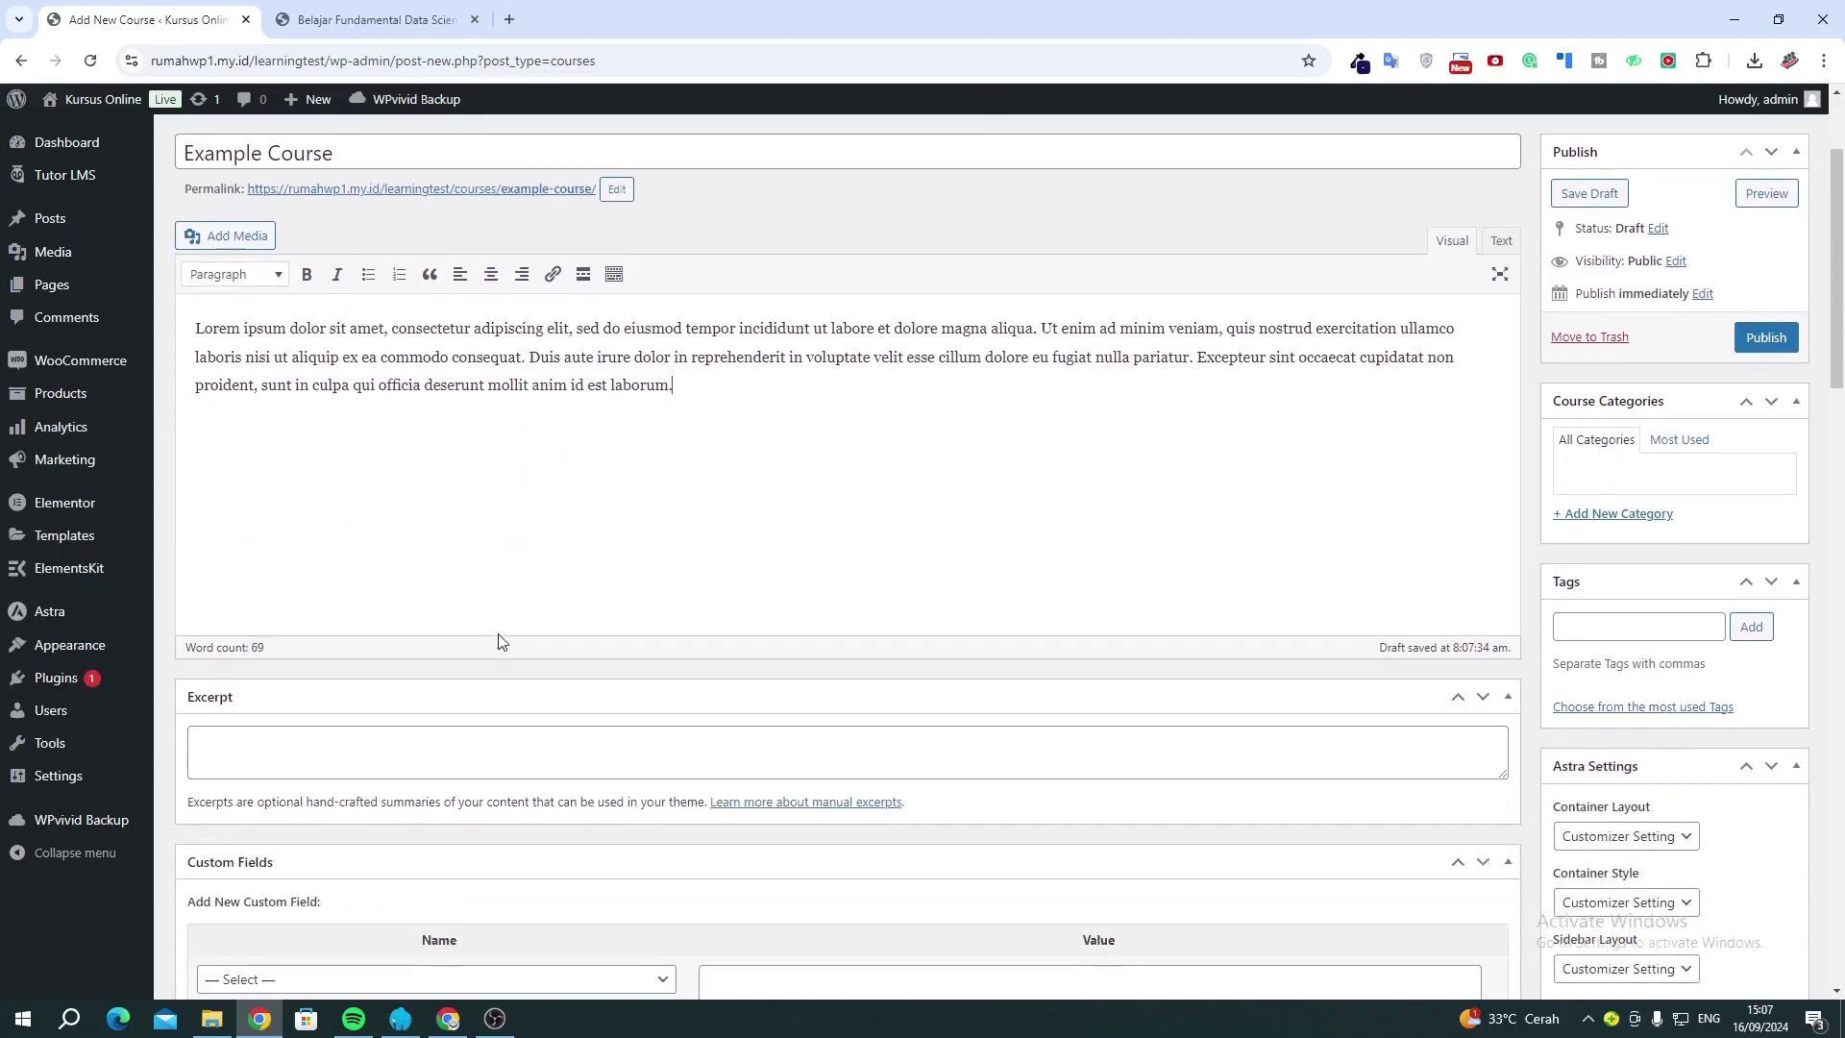
pyautogui.scroll(-2, 499, 641)
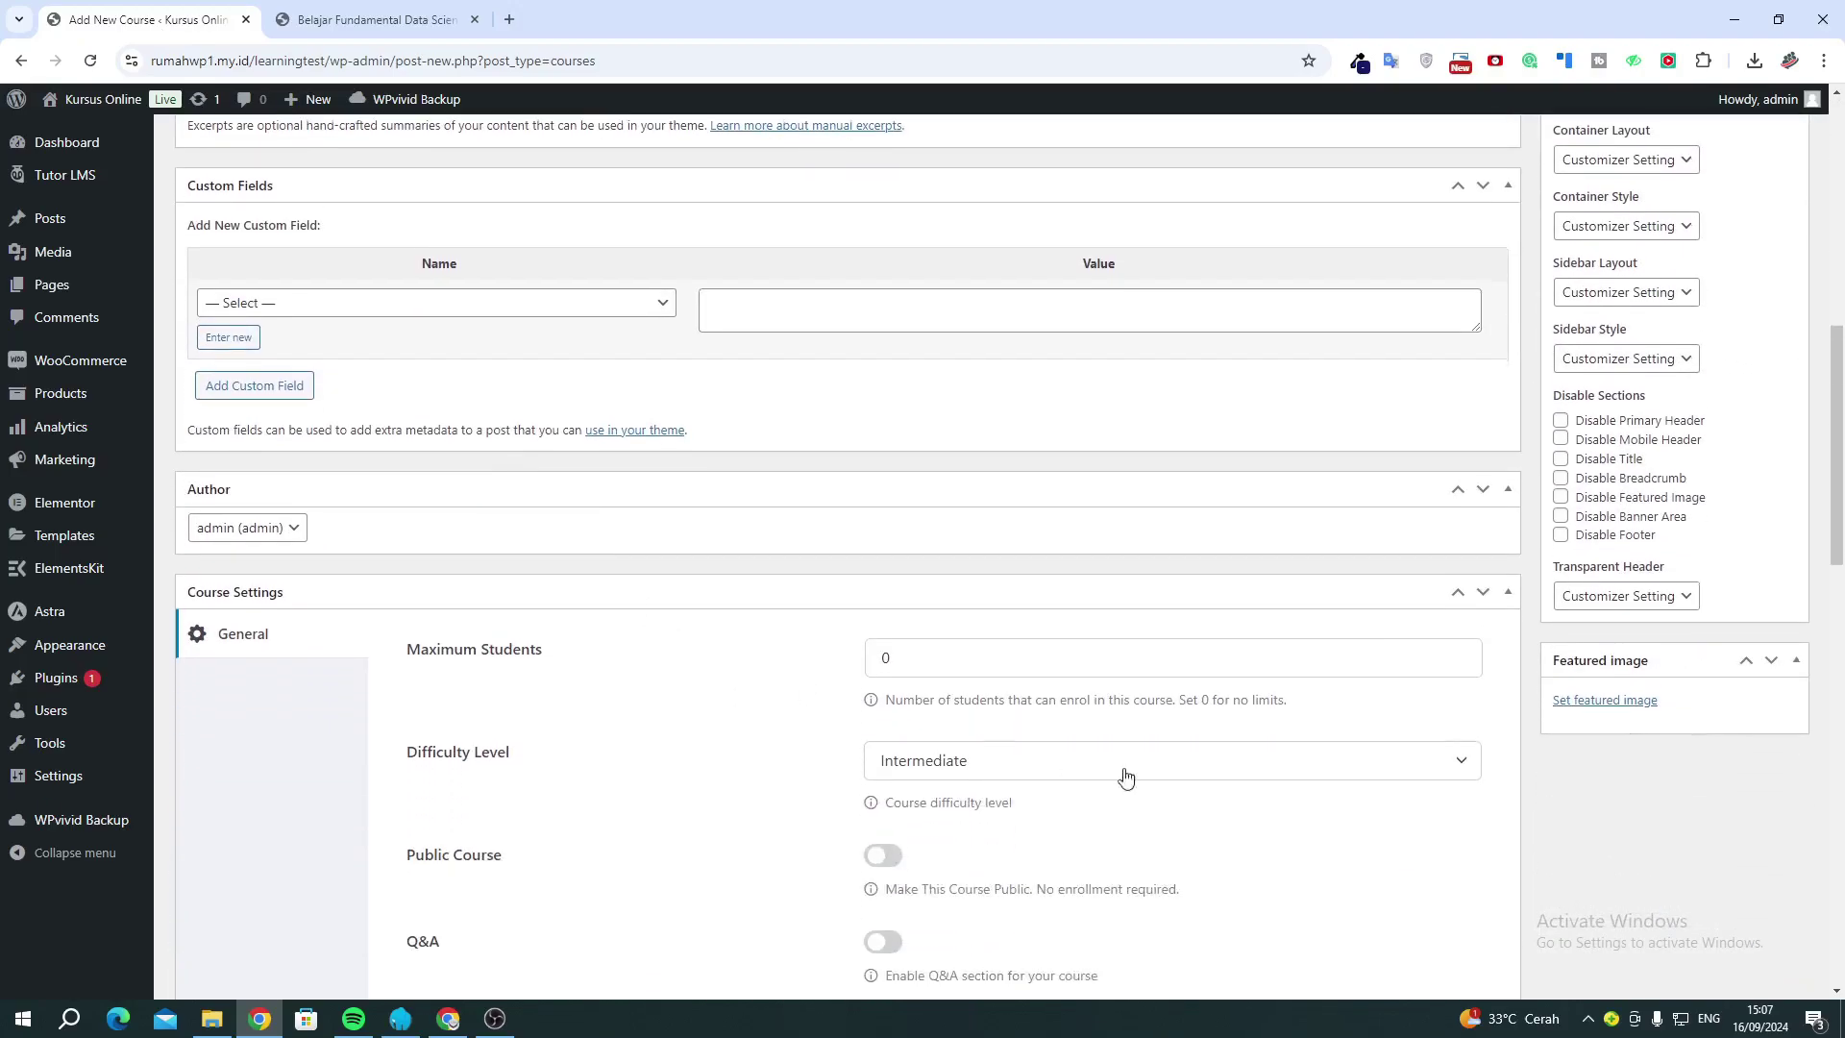
# Set the Excel laptop picture from the Media Library as the featured image.
pyautogui.click(1591, 708)
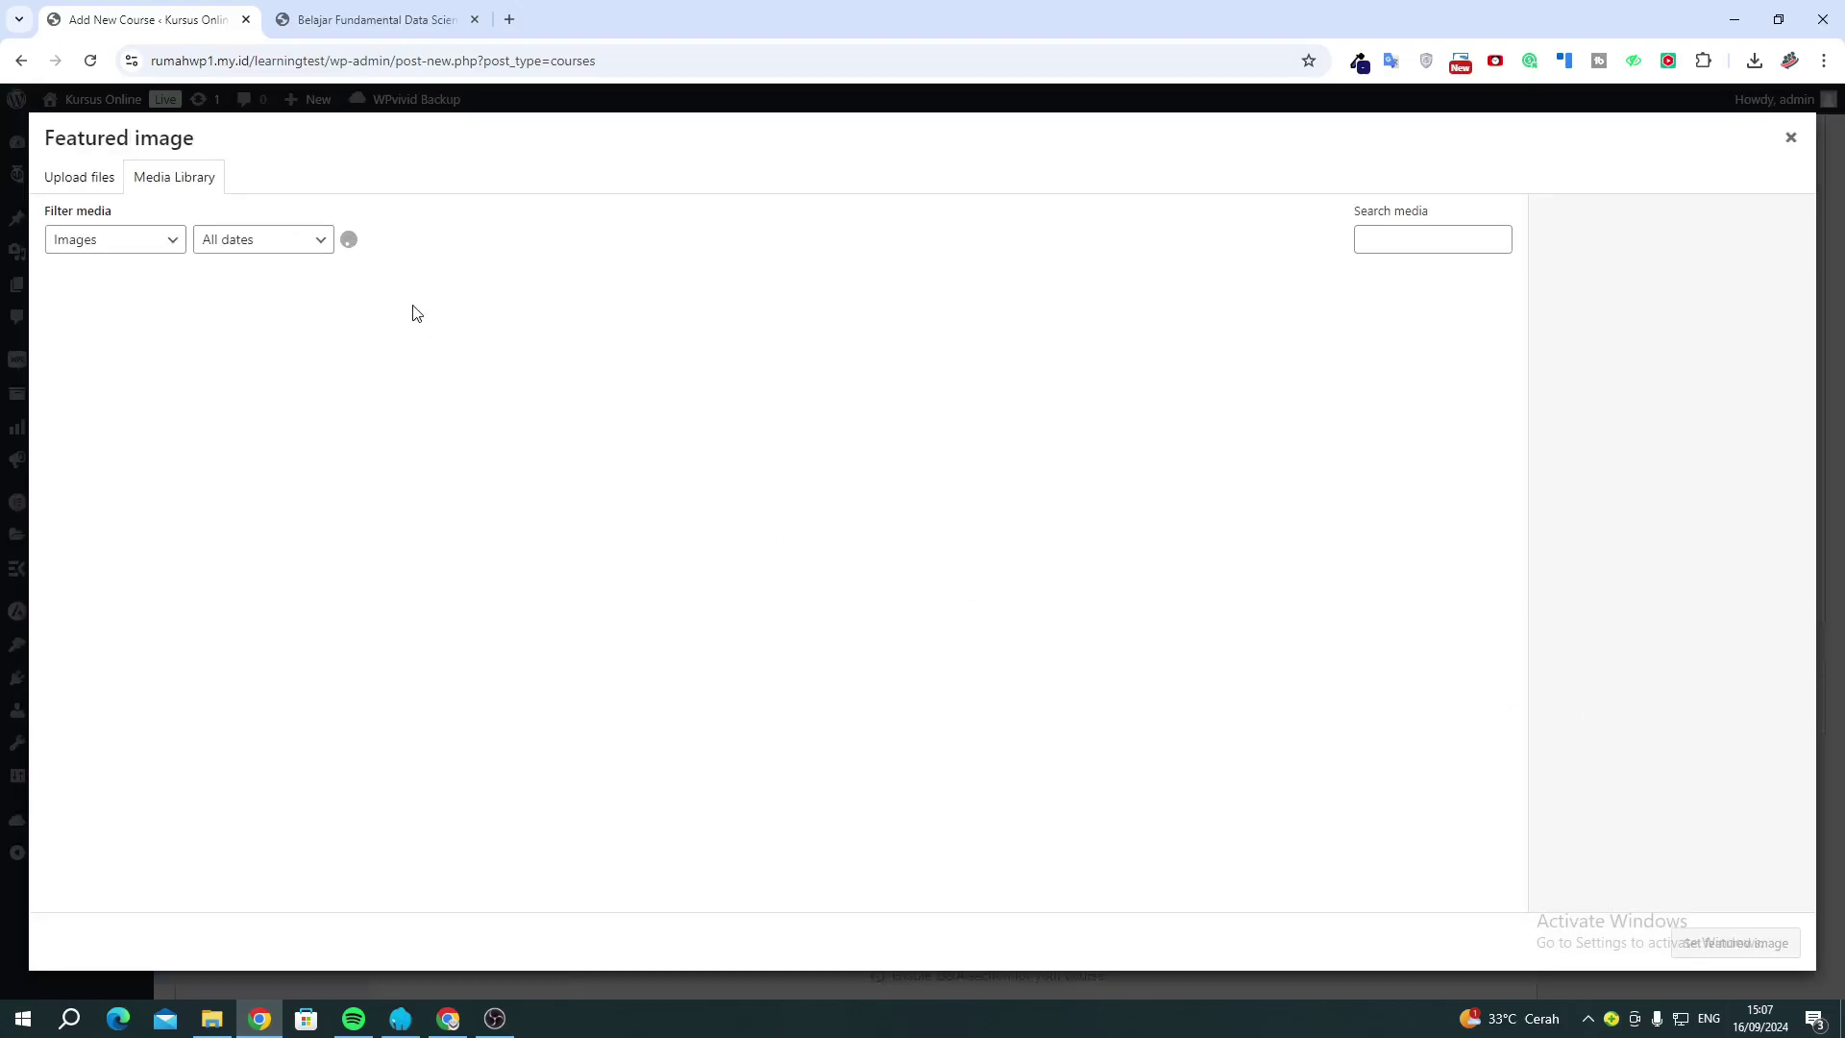
pyautogui.click(670, 534)
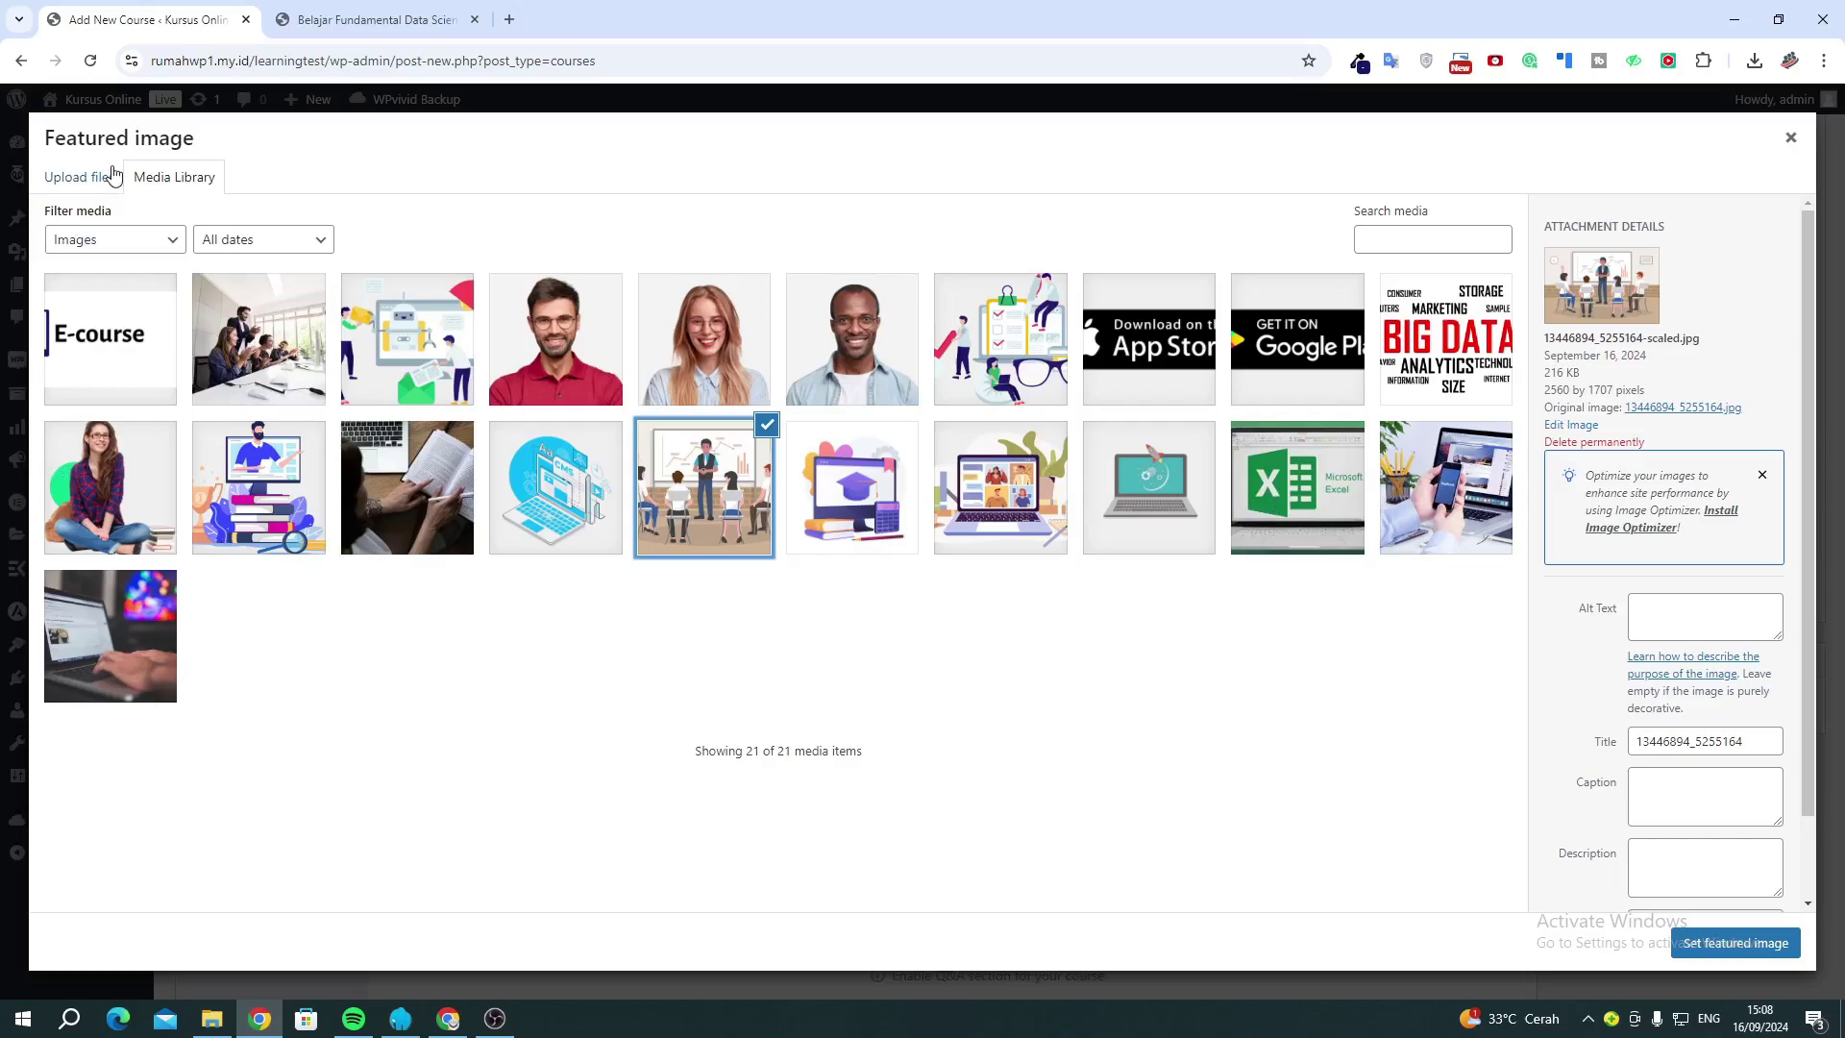
pyautogui.click(81, 177)
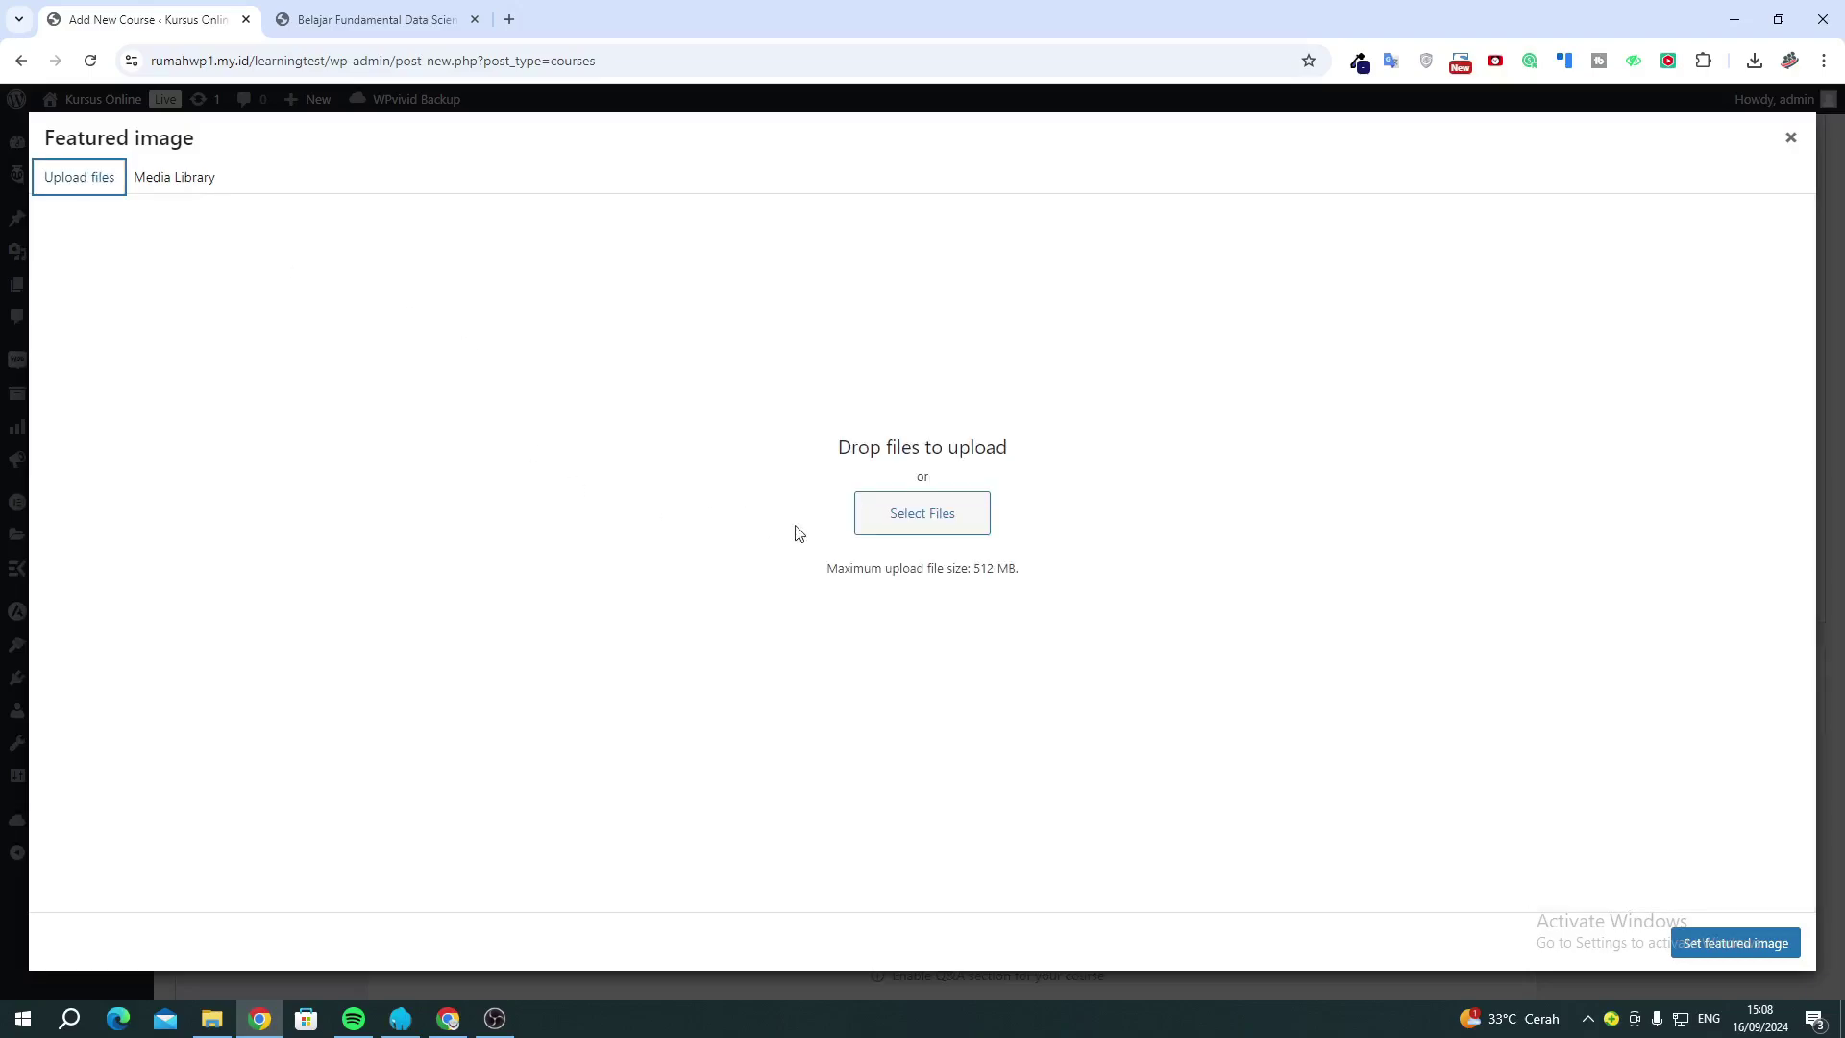
pyautogui.click(168, 187)
pyautogui.click(1318, 519)
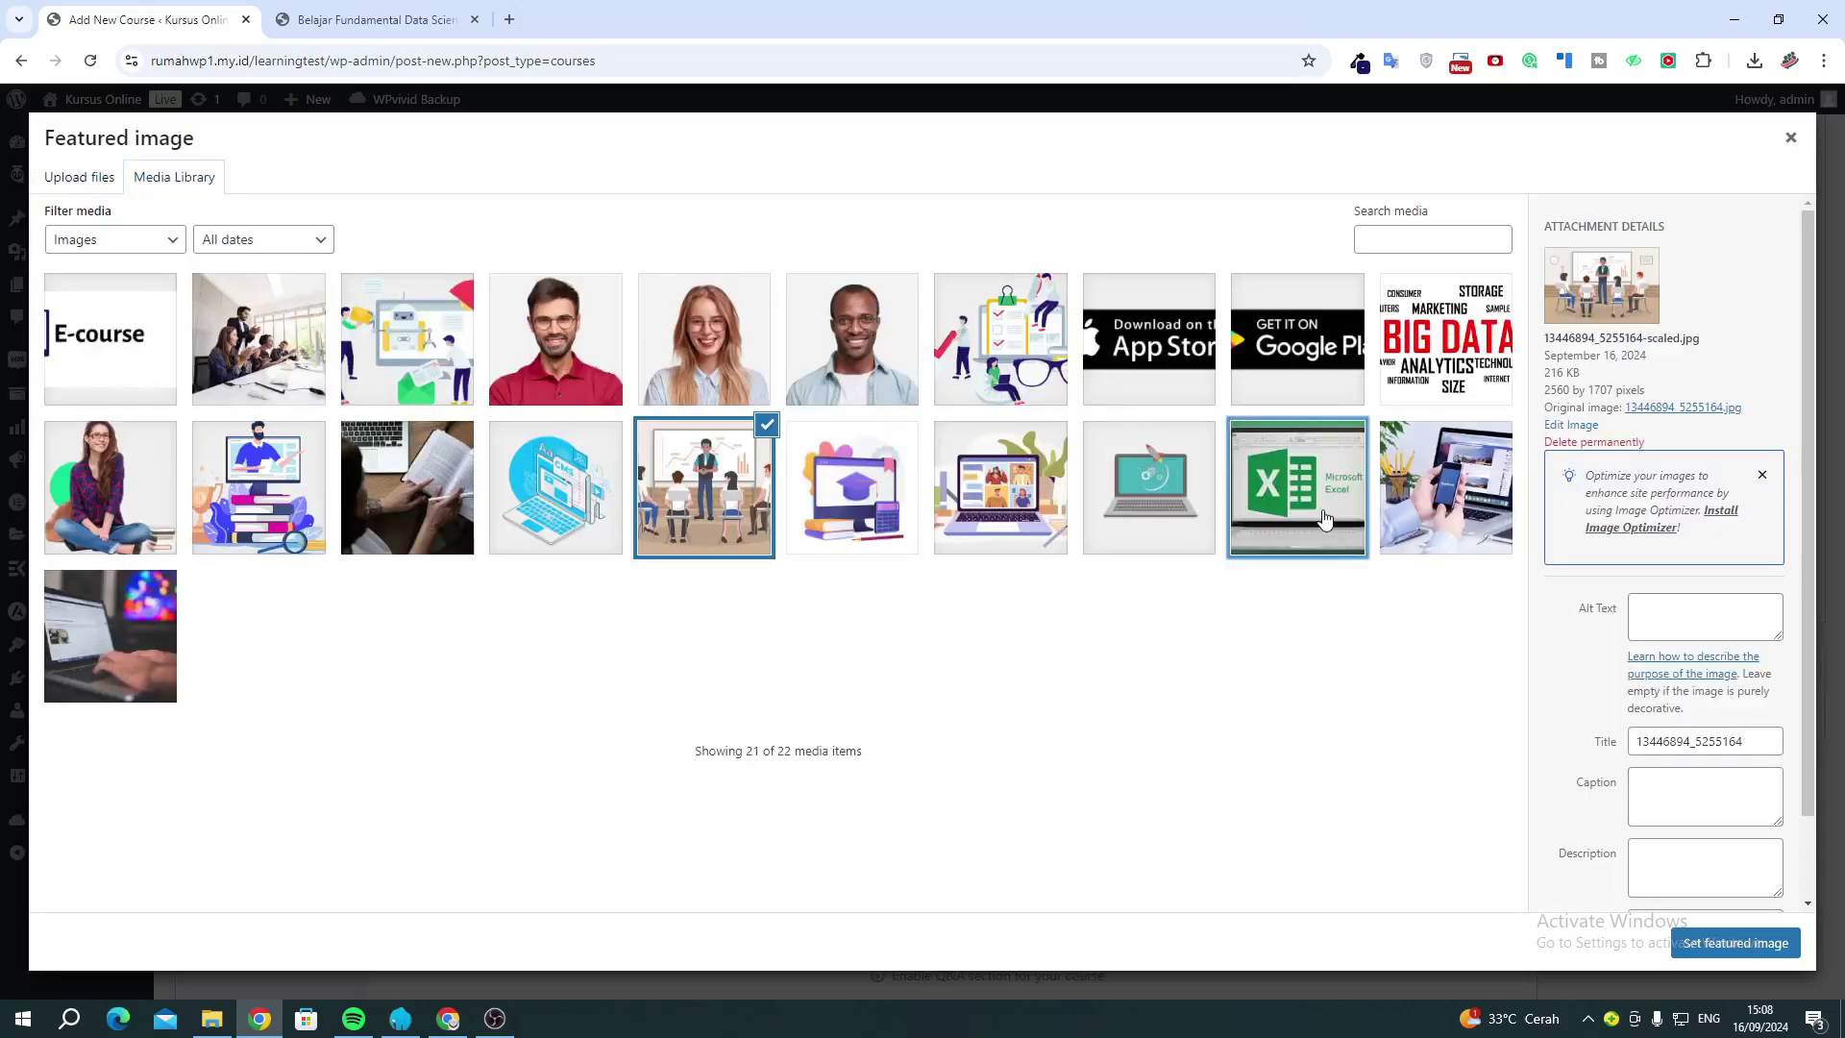
pyautogui.click(1721, 941)
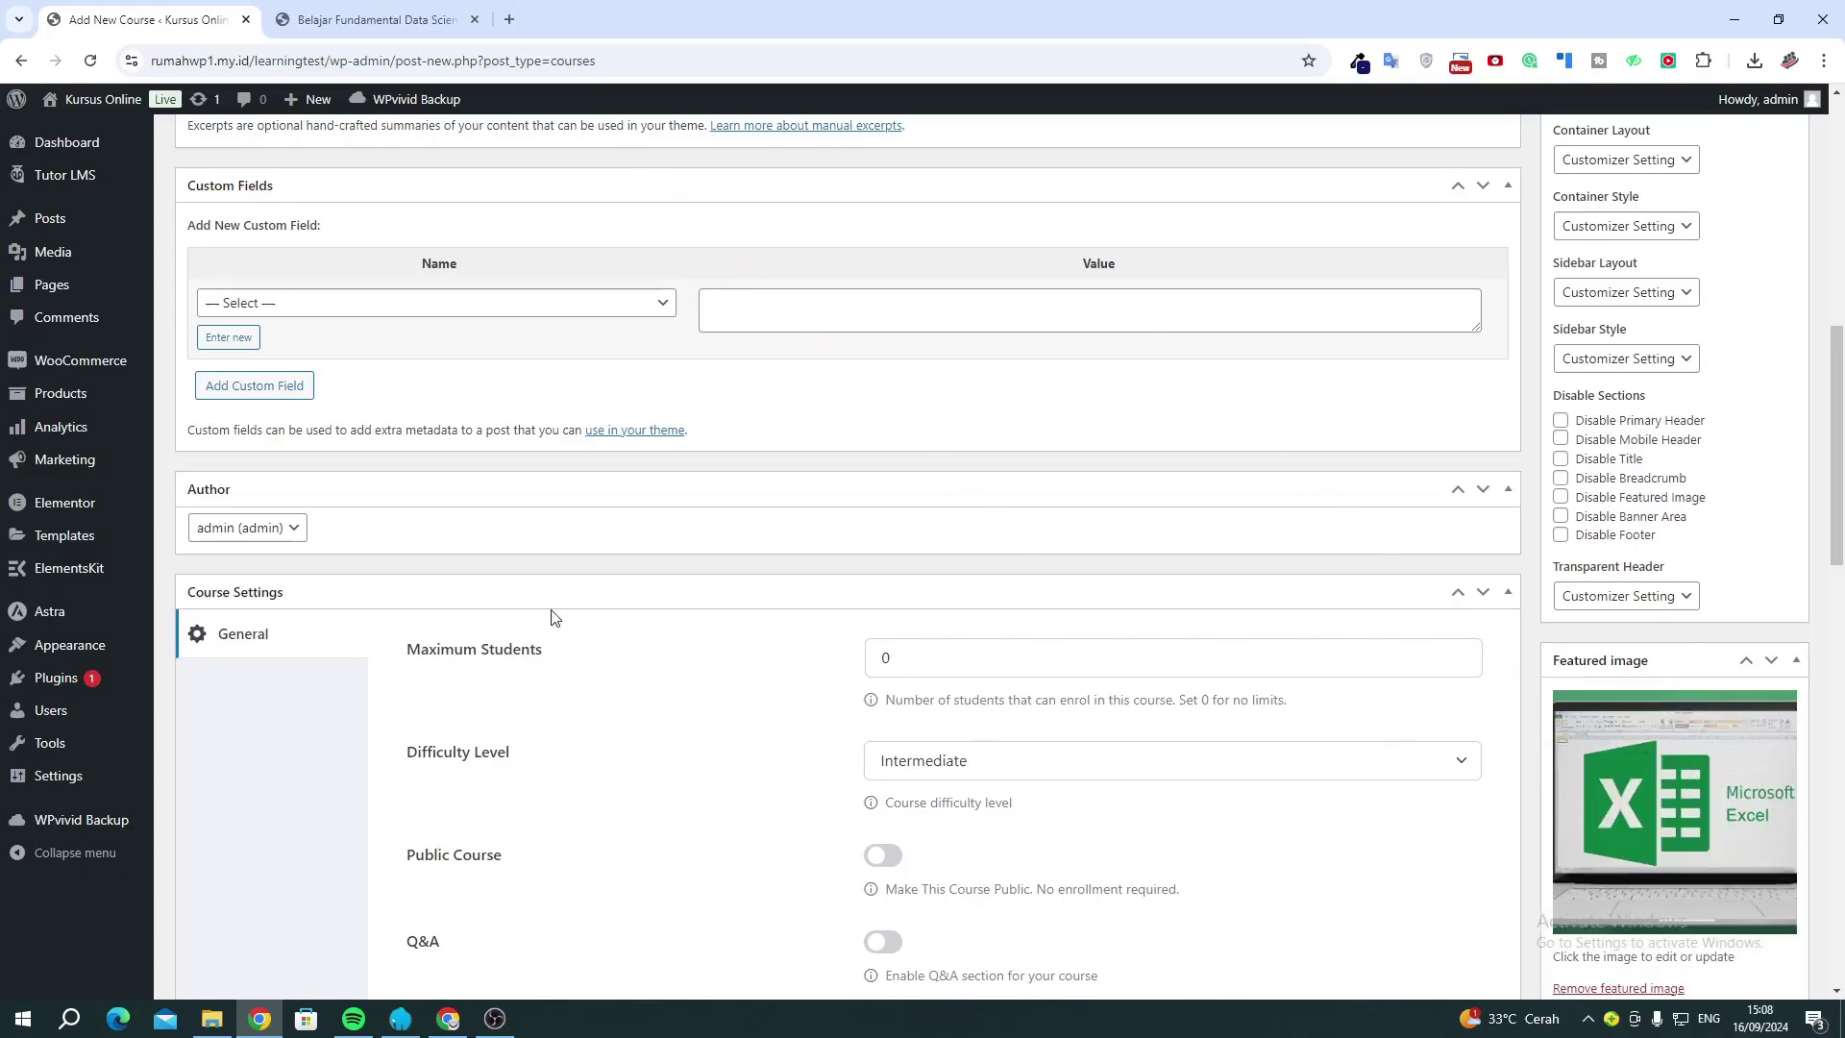
pyautogui.scroll(-1, 540, 610)
pyautogui.scroll(-2, 540, 610)
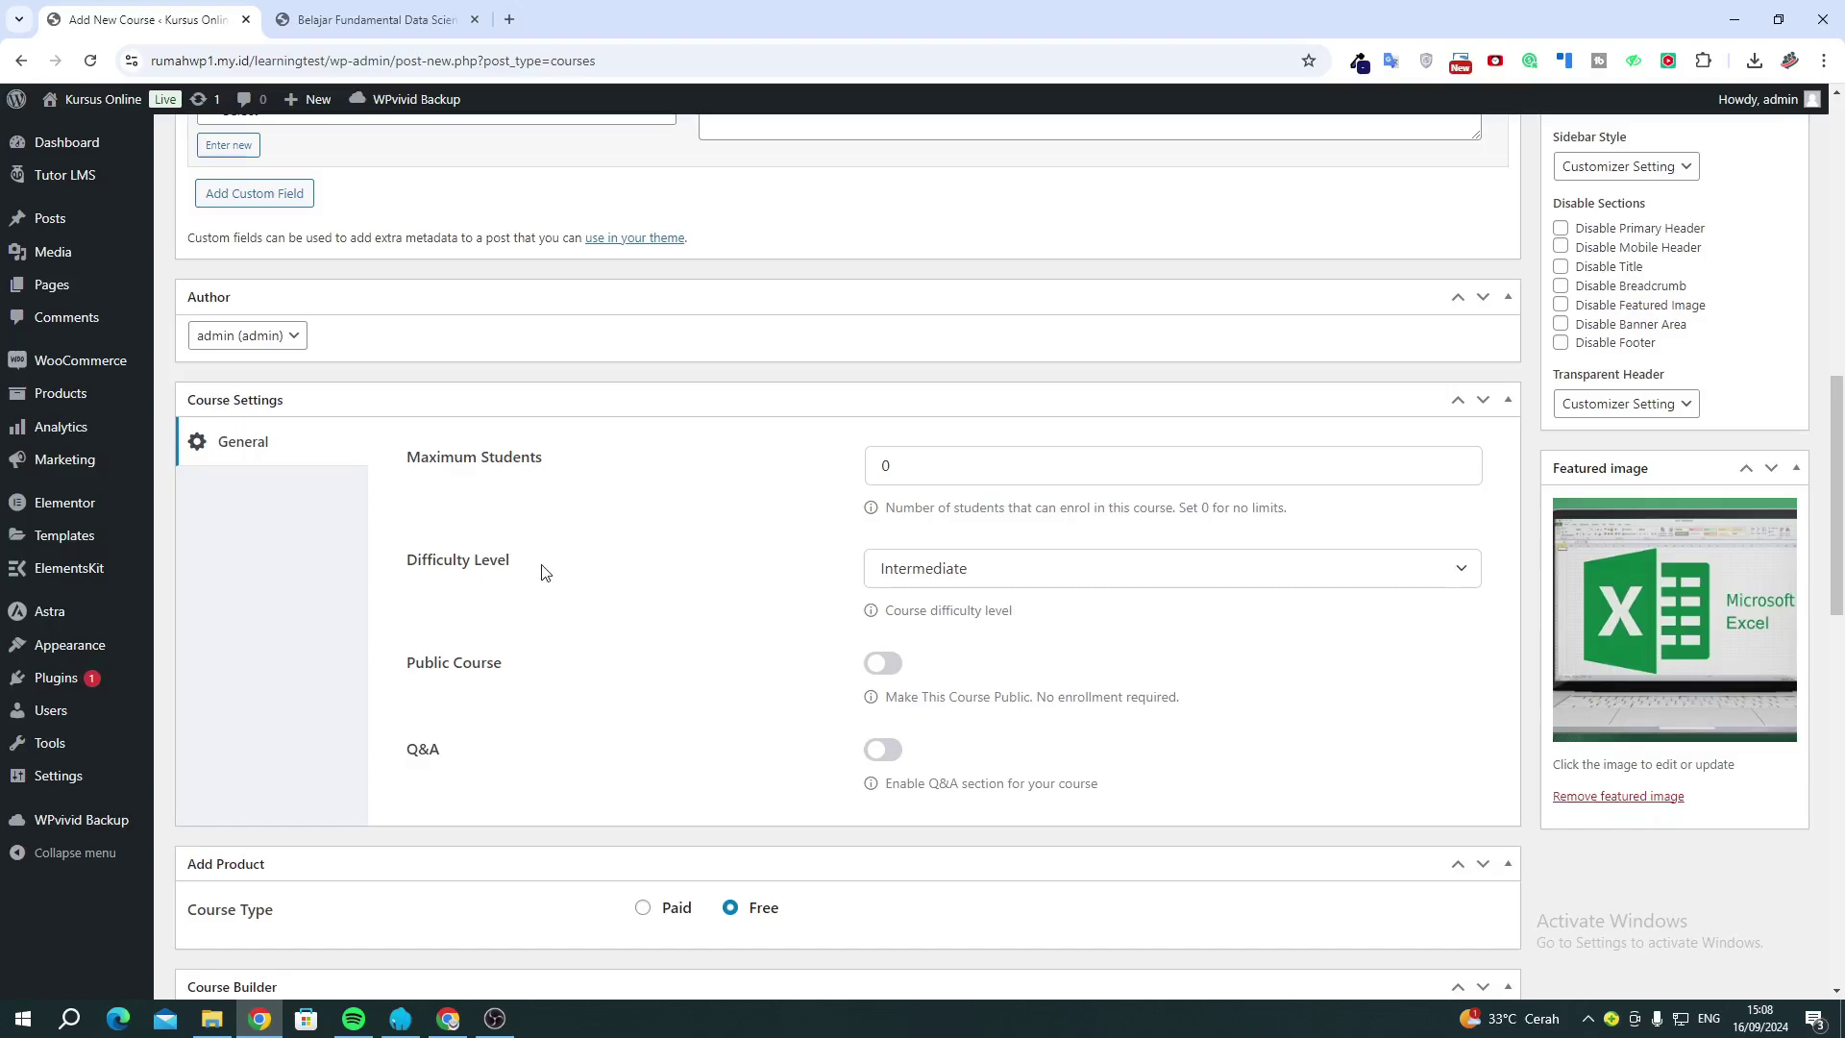
pyautogui.click(984, 575)
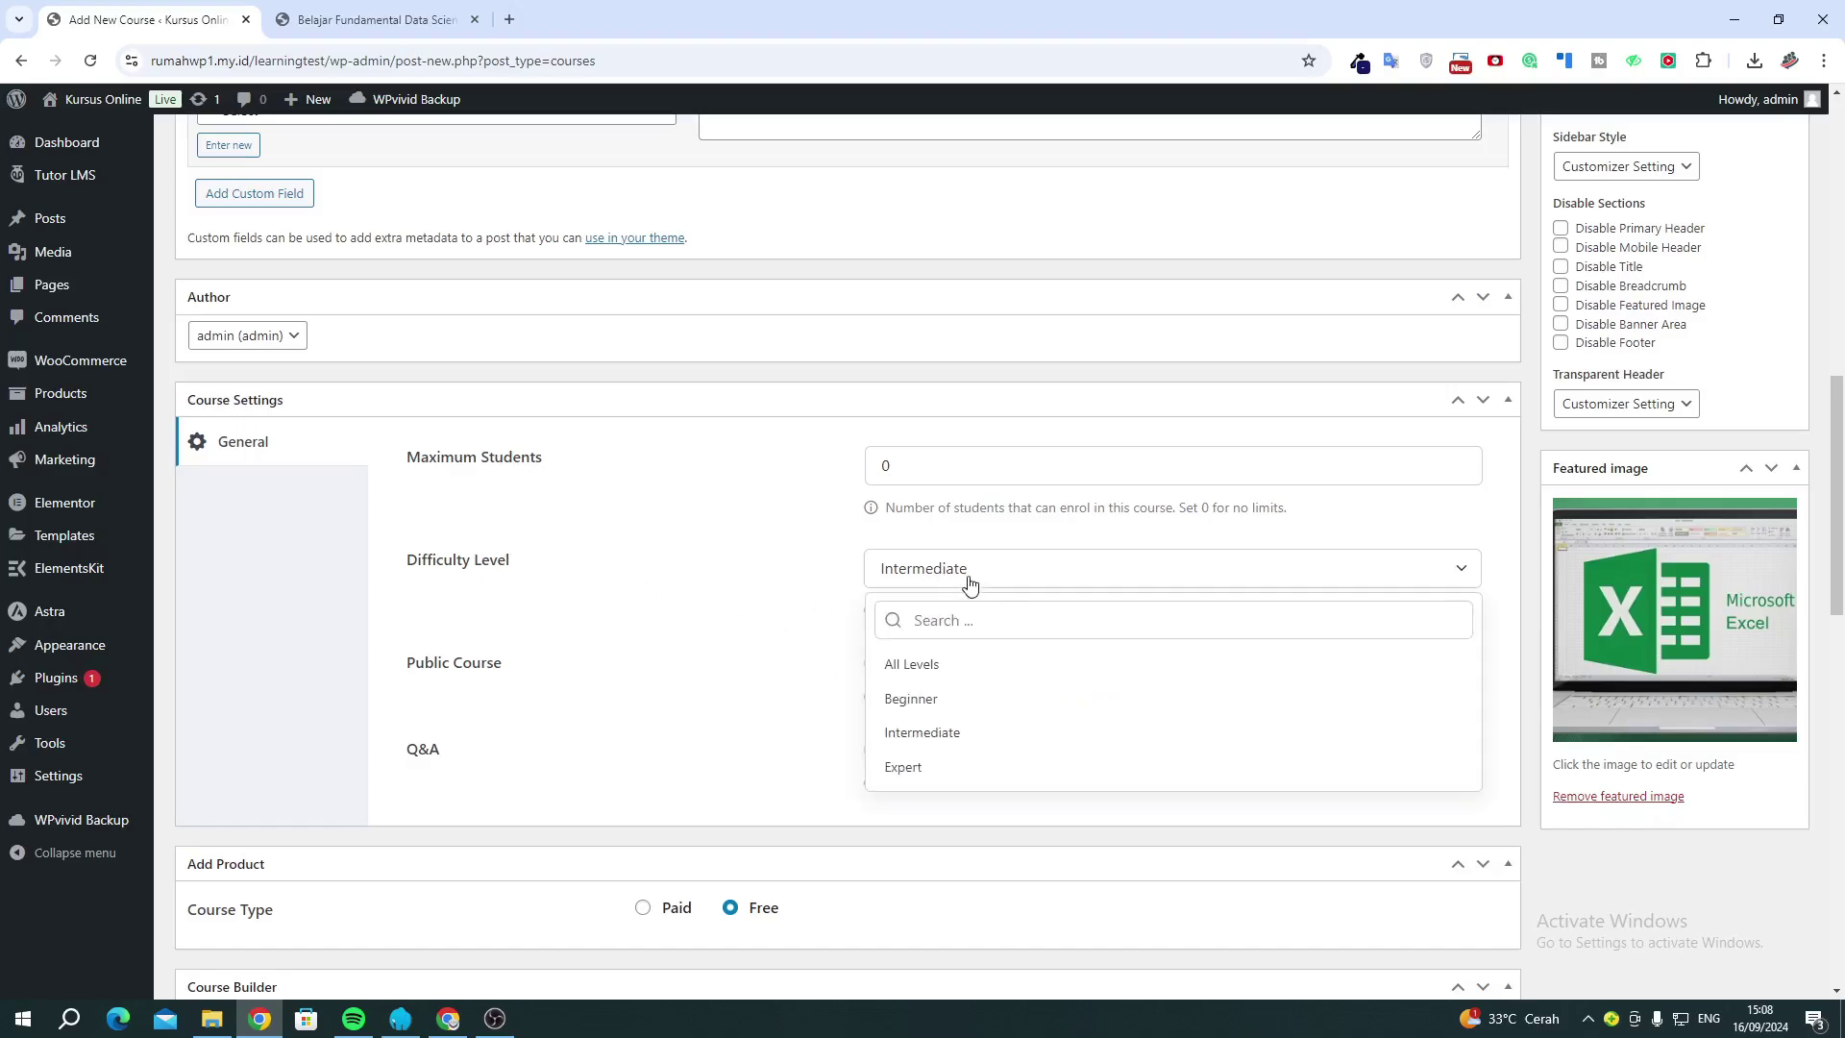
pyautogui.click(922, 699)
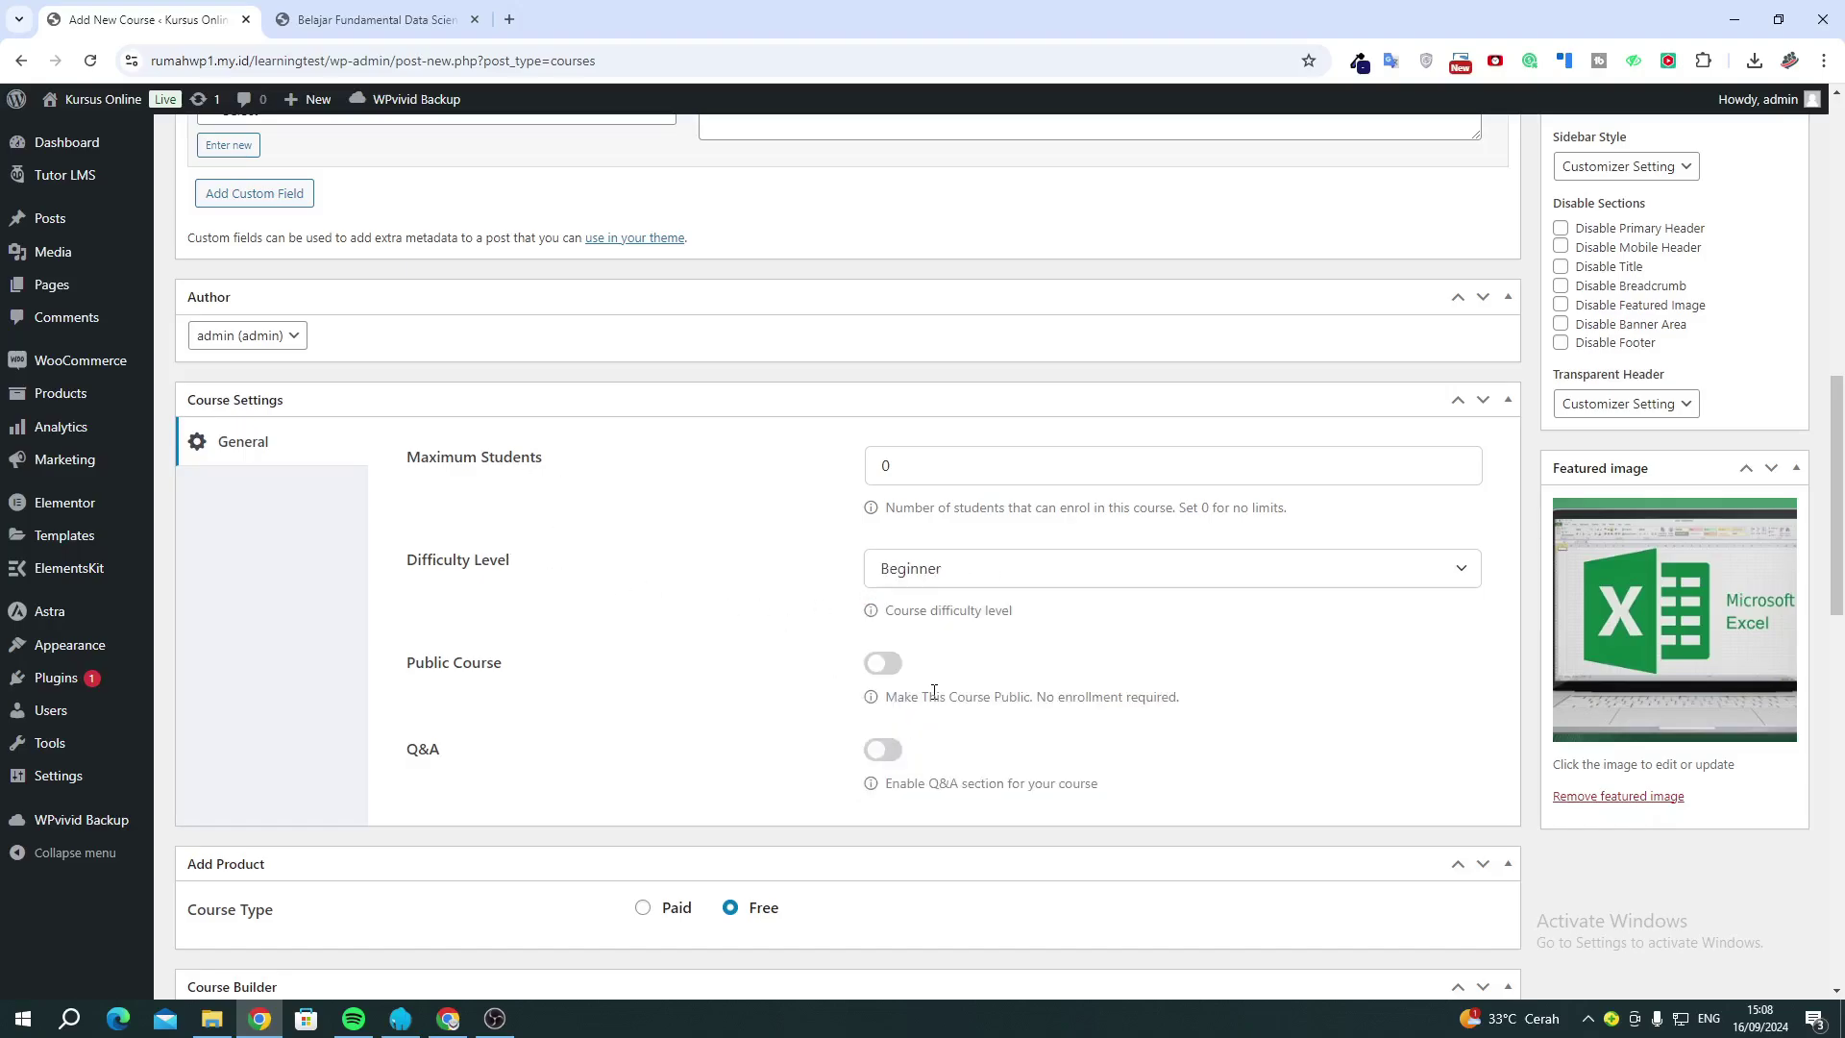
pyautogui.click(908, 570)
pyautogui.click(918, 763)
pyautogui.click(918, 570)
pyautogui.click(908, 667)
pyautogui.click(876, 757)
pyautogui.scroll(-3, 876, 757)
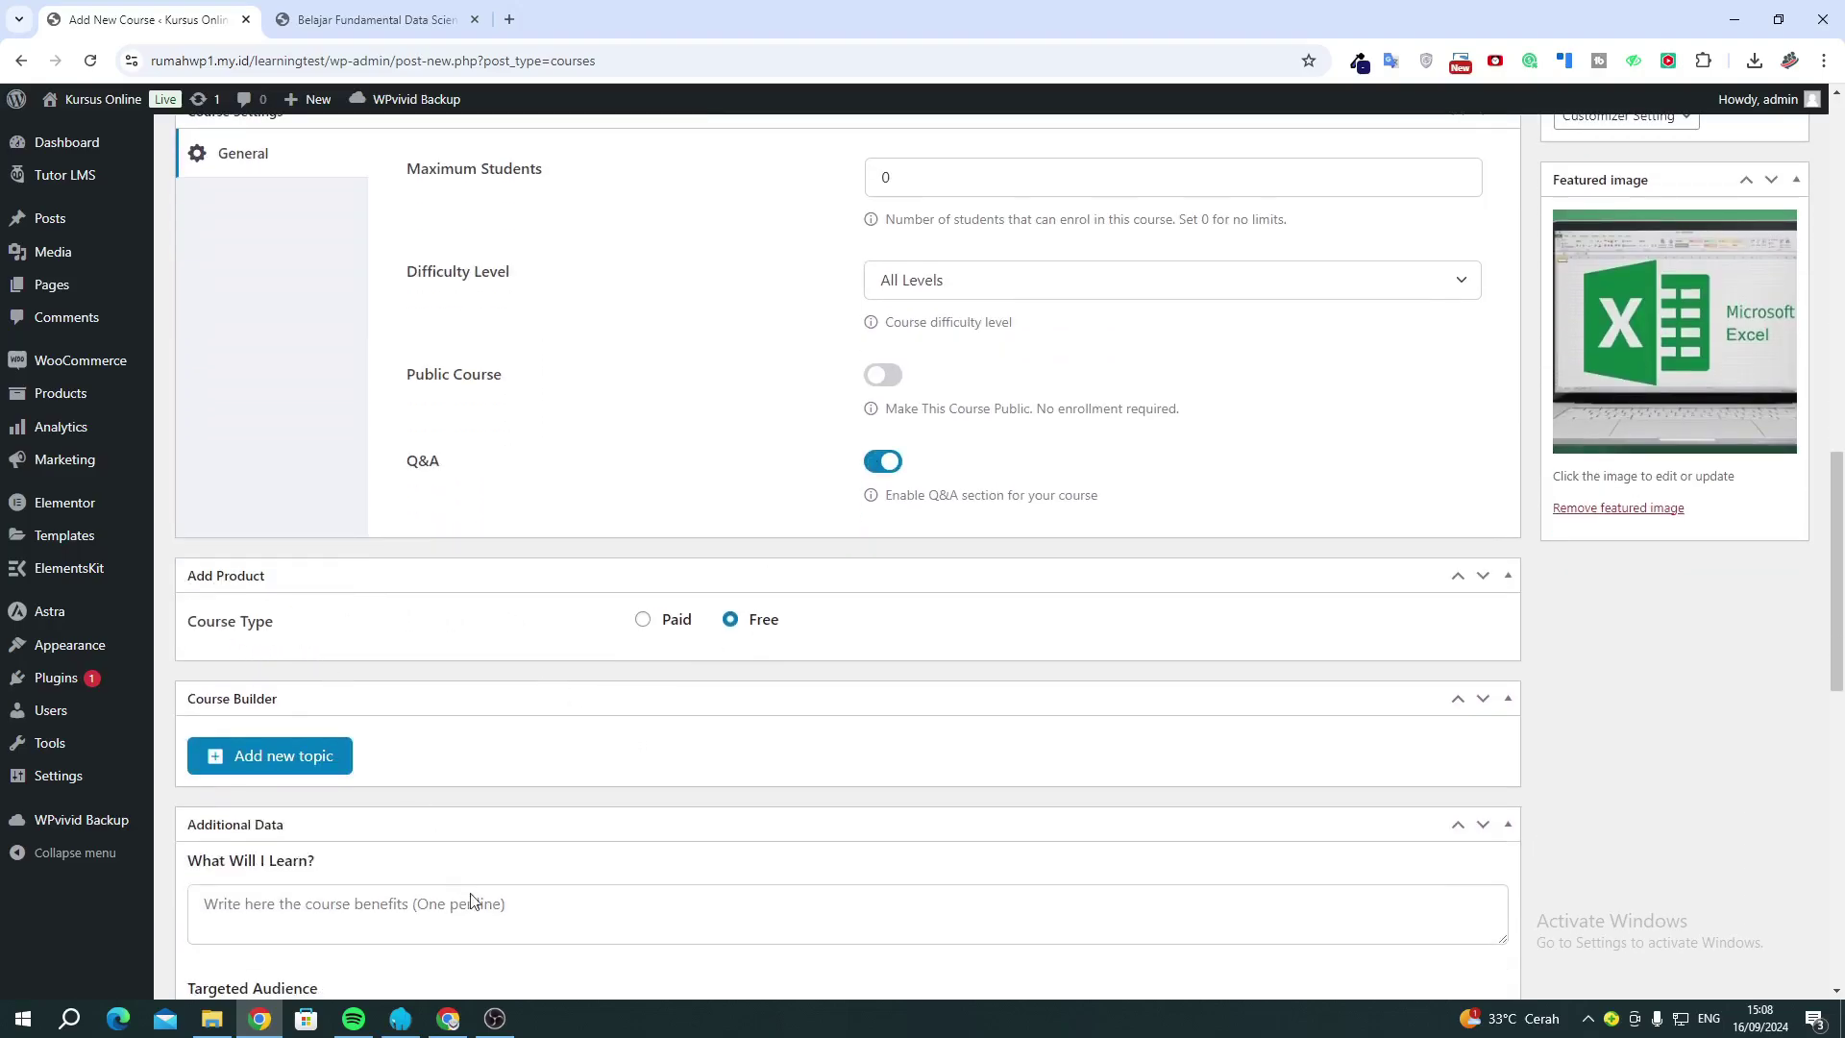
pyautogui.click(498, 1013)
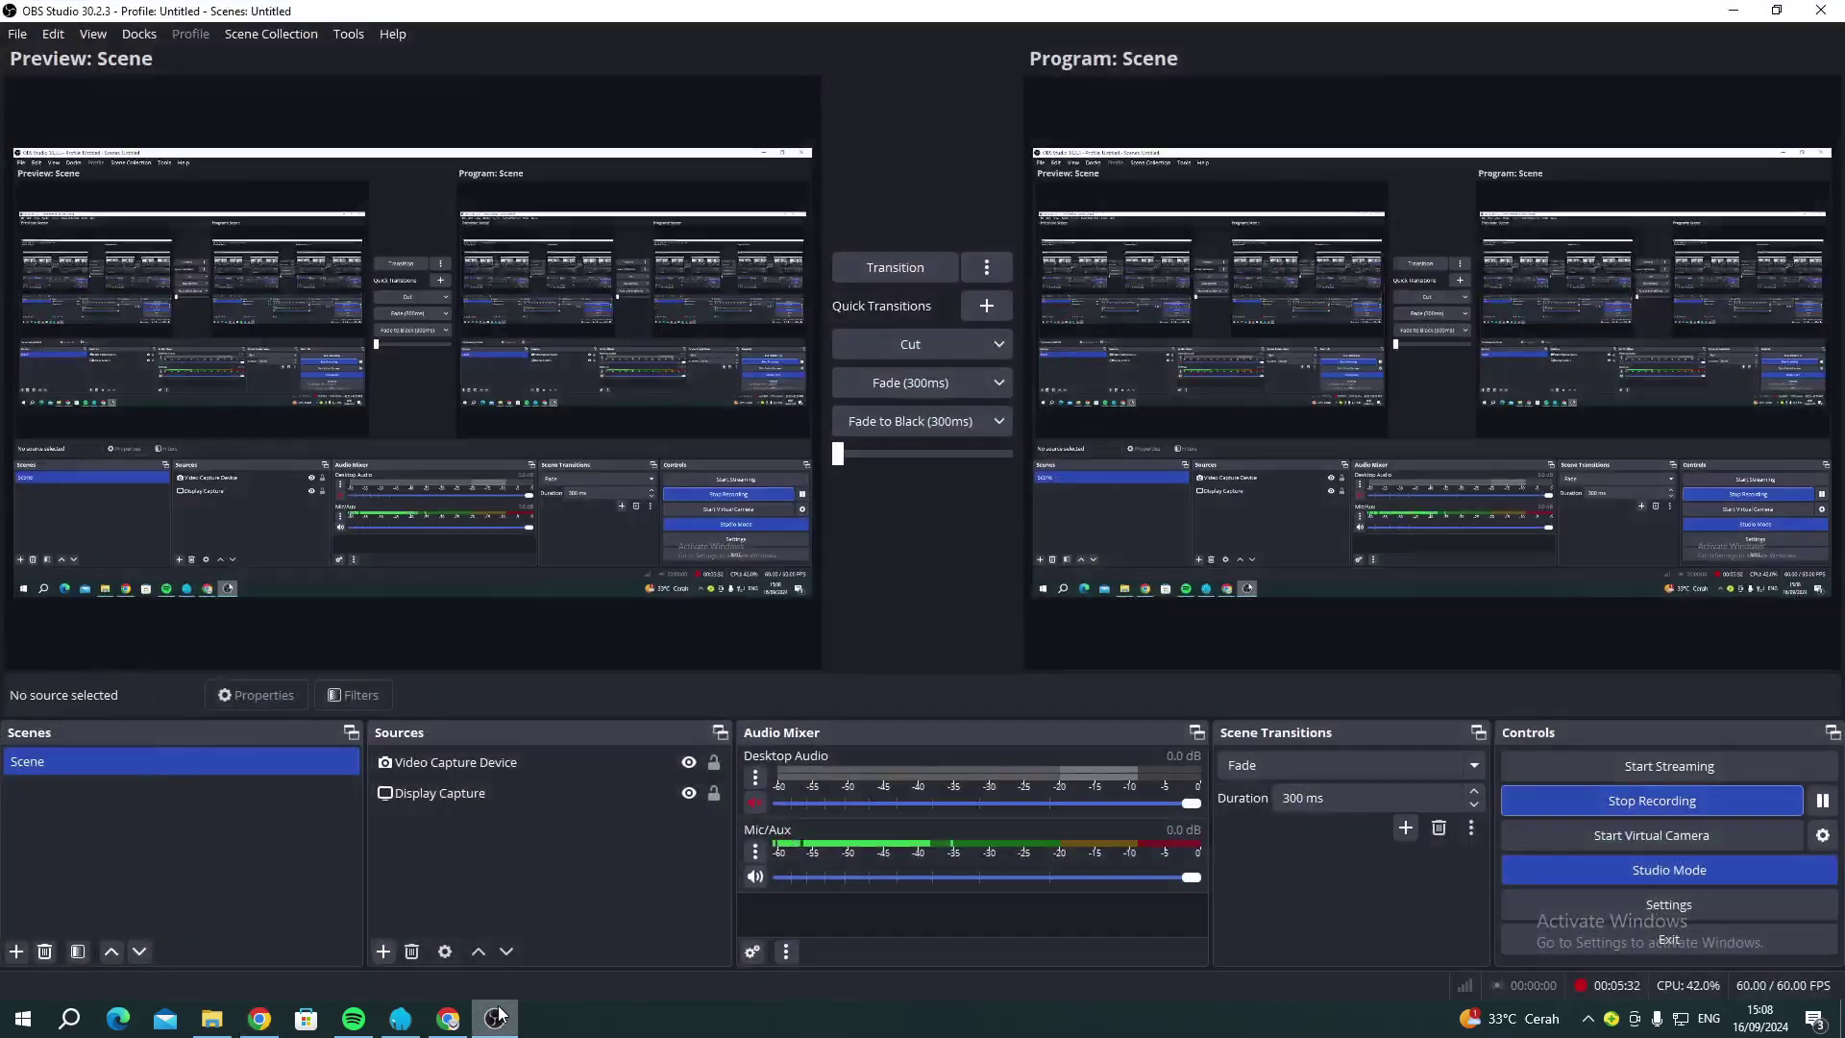
pyautogui.click(495, 1017)
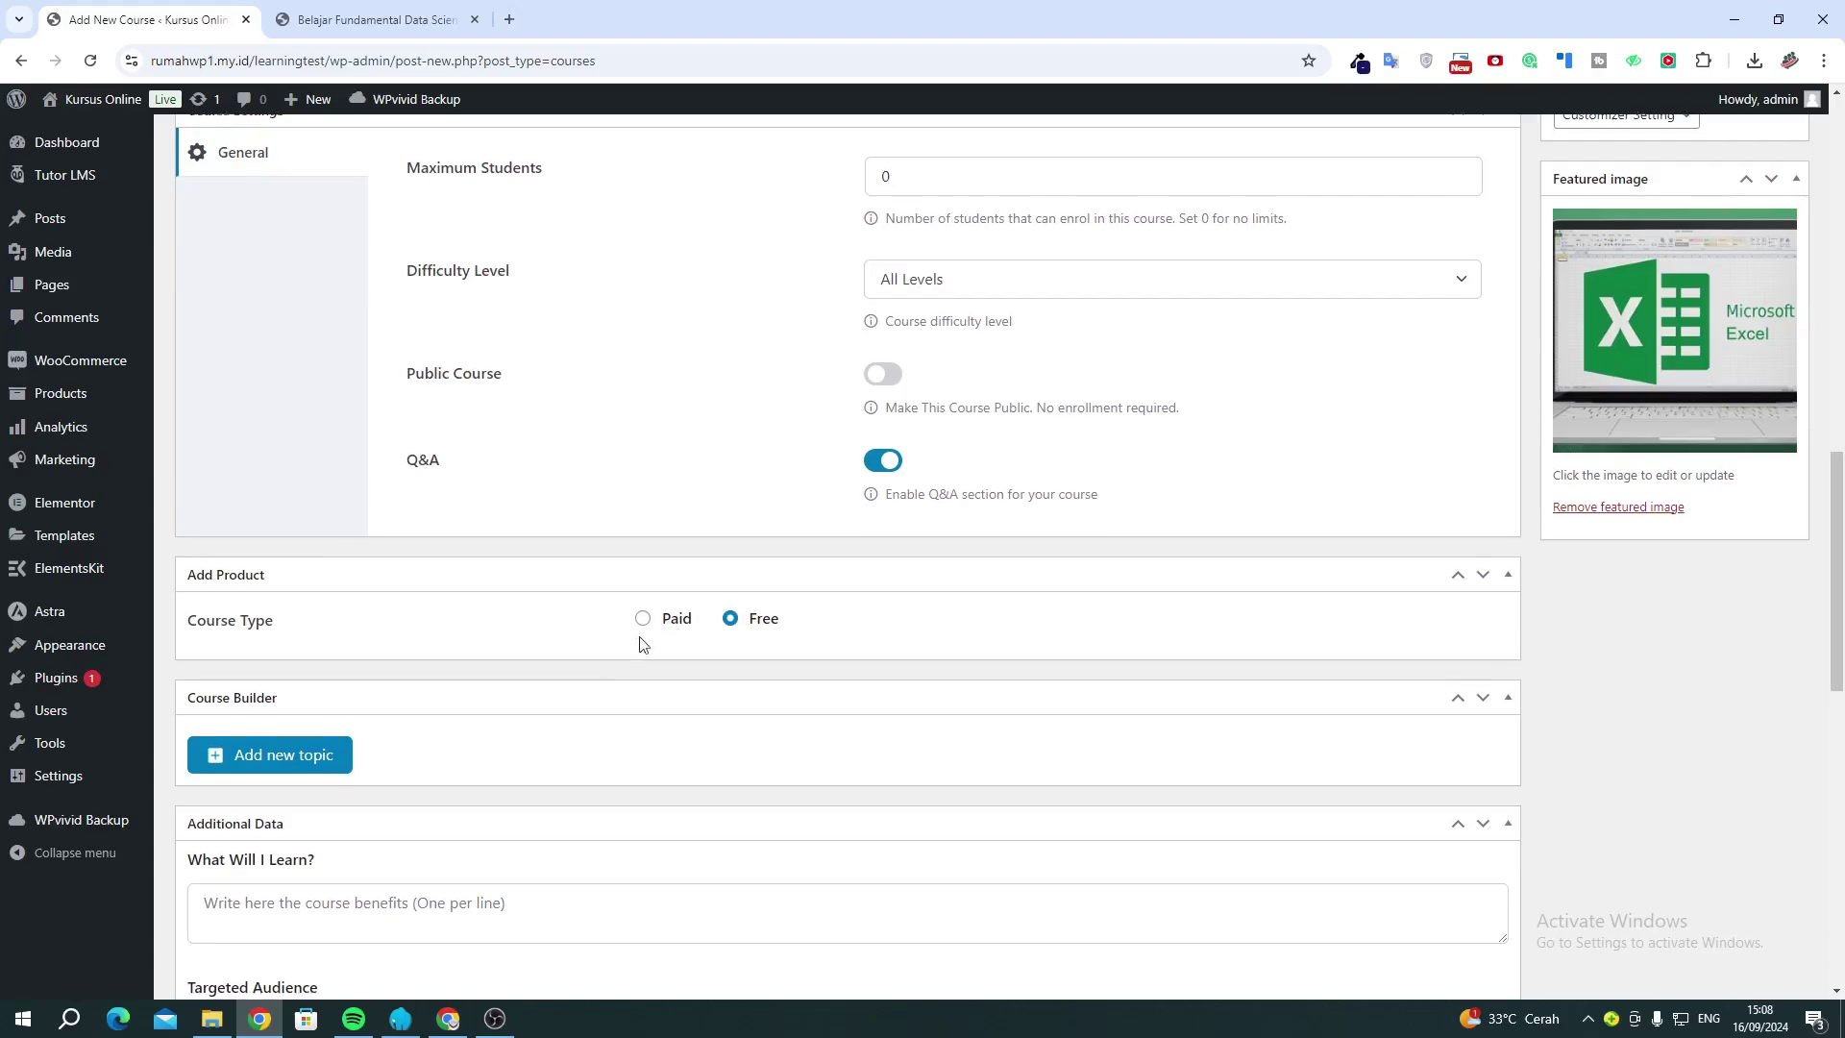
# Open the Add Topic form, checking the Data Science course's Course Content for reference.
pyautogui.scroll(-2, 663, 634)
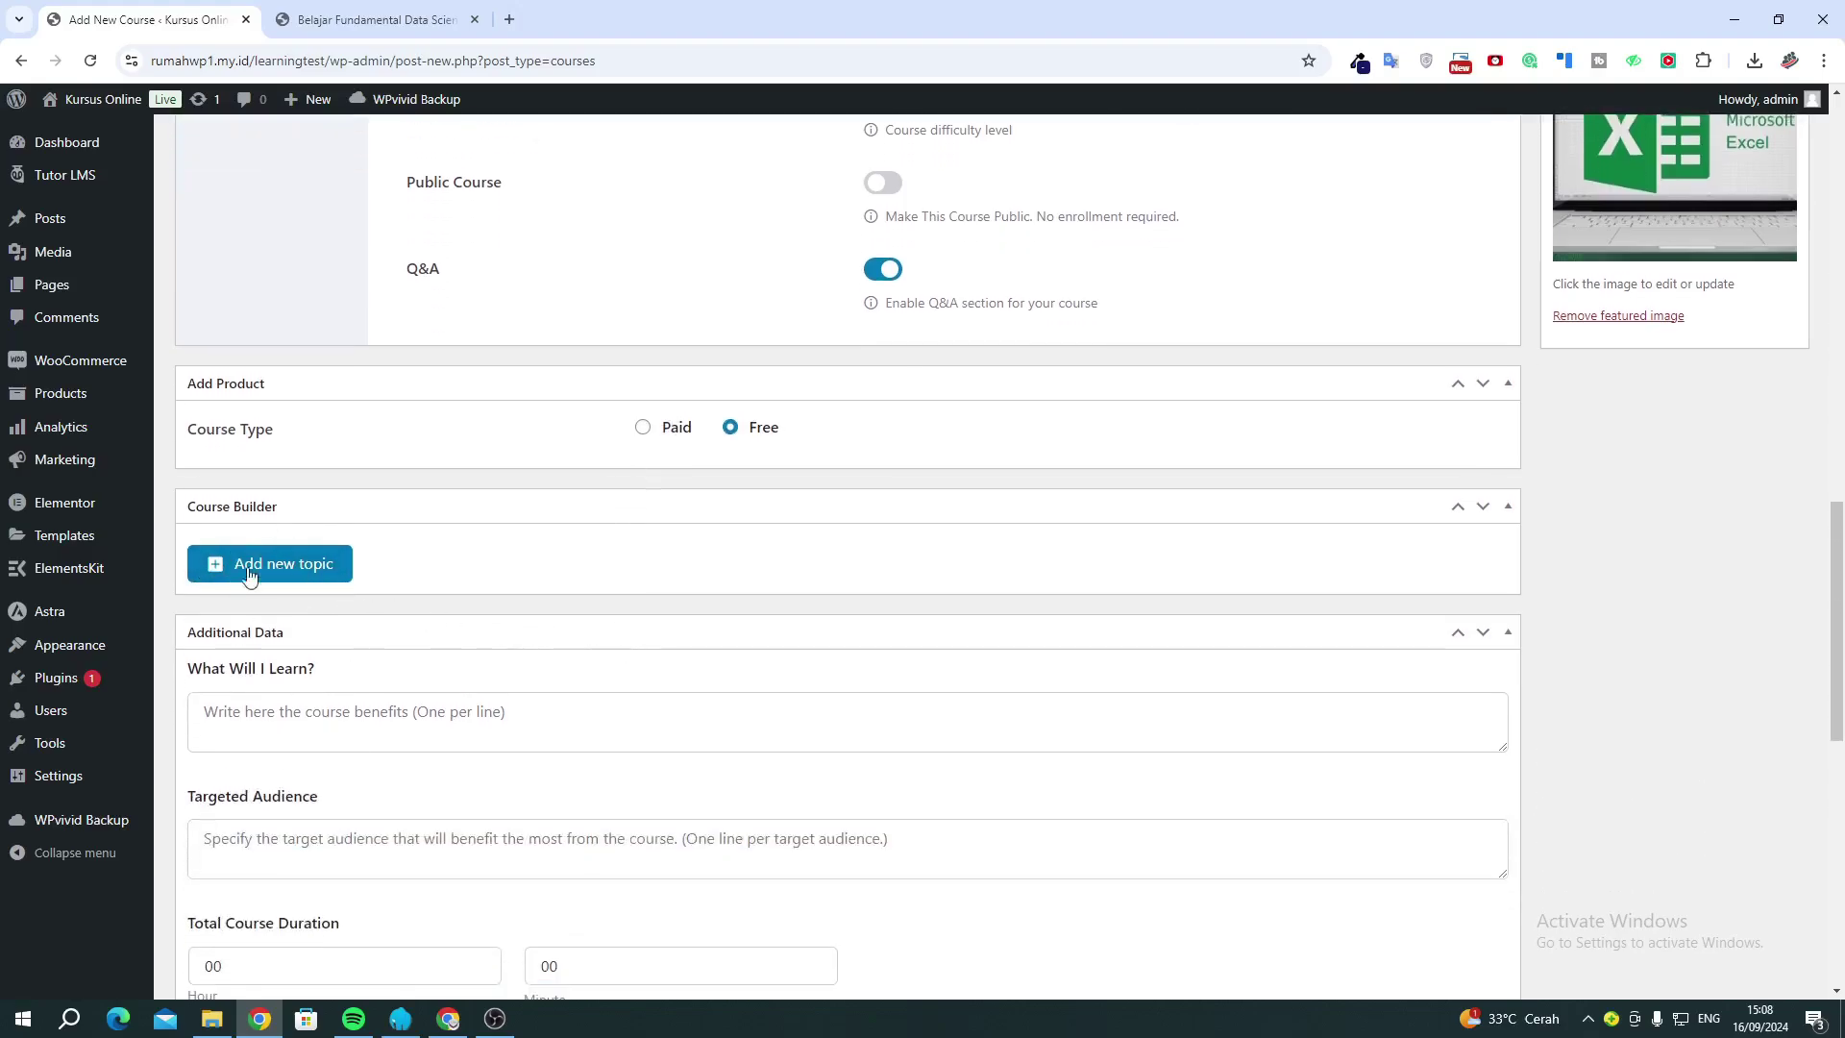
pyautogui.click(285, 573)
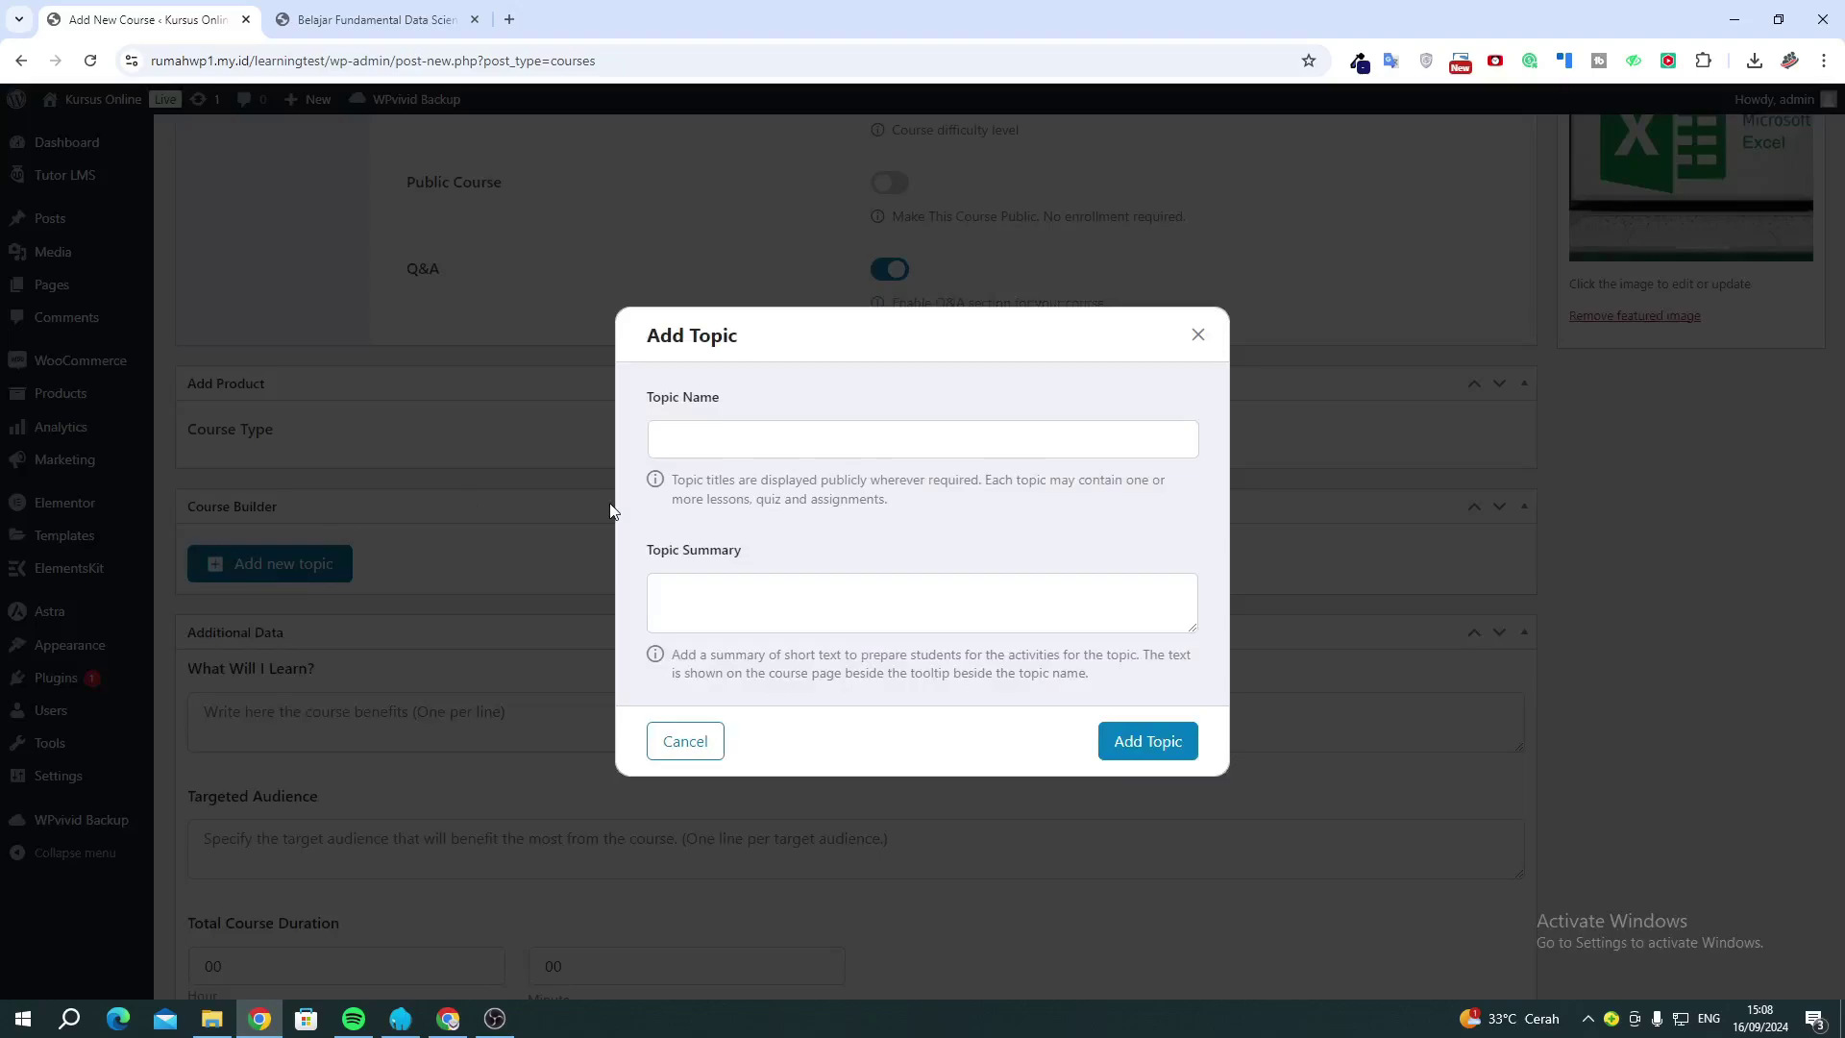
pyautogui.click(380, 19)
pyautogui.scroll(-3, 556, 544)
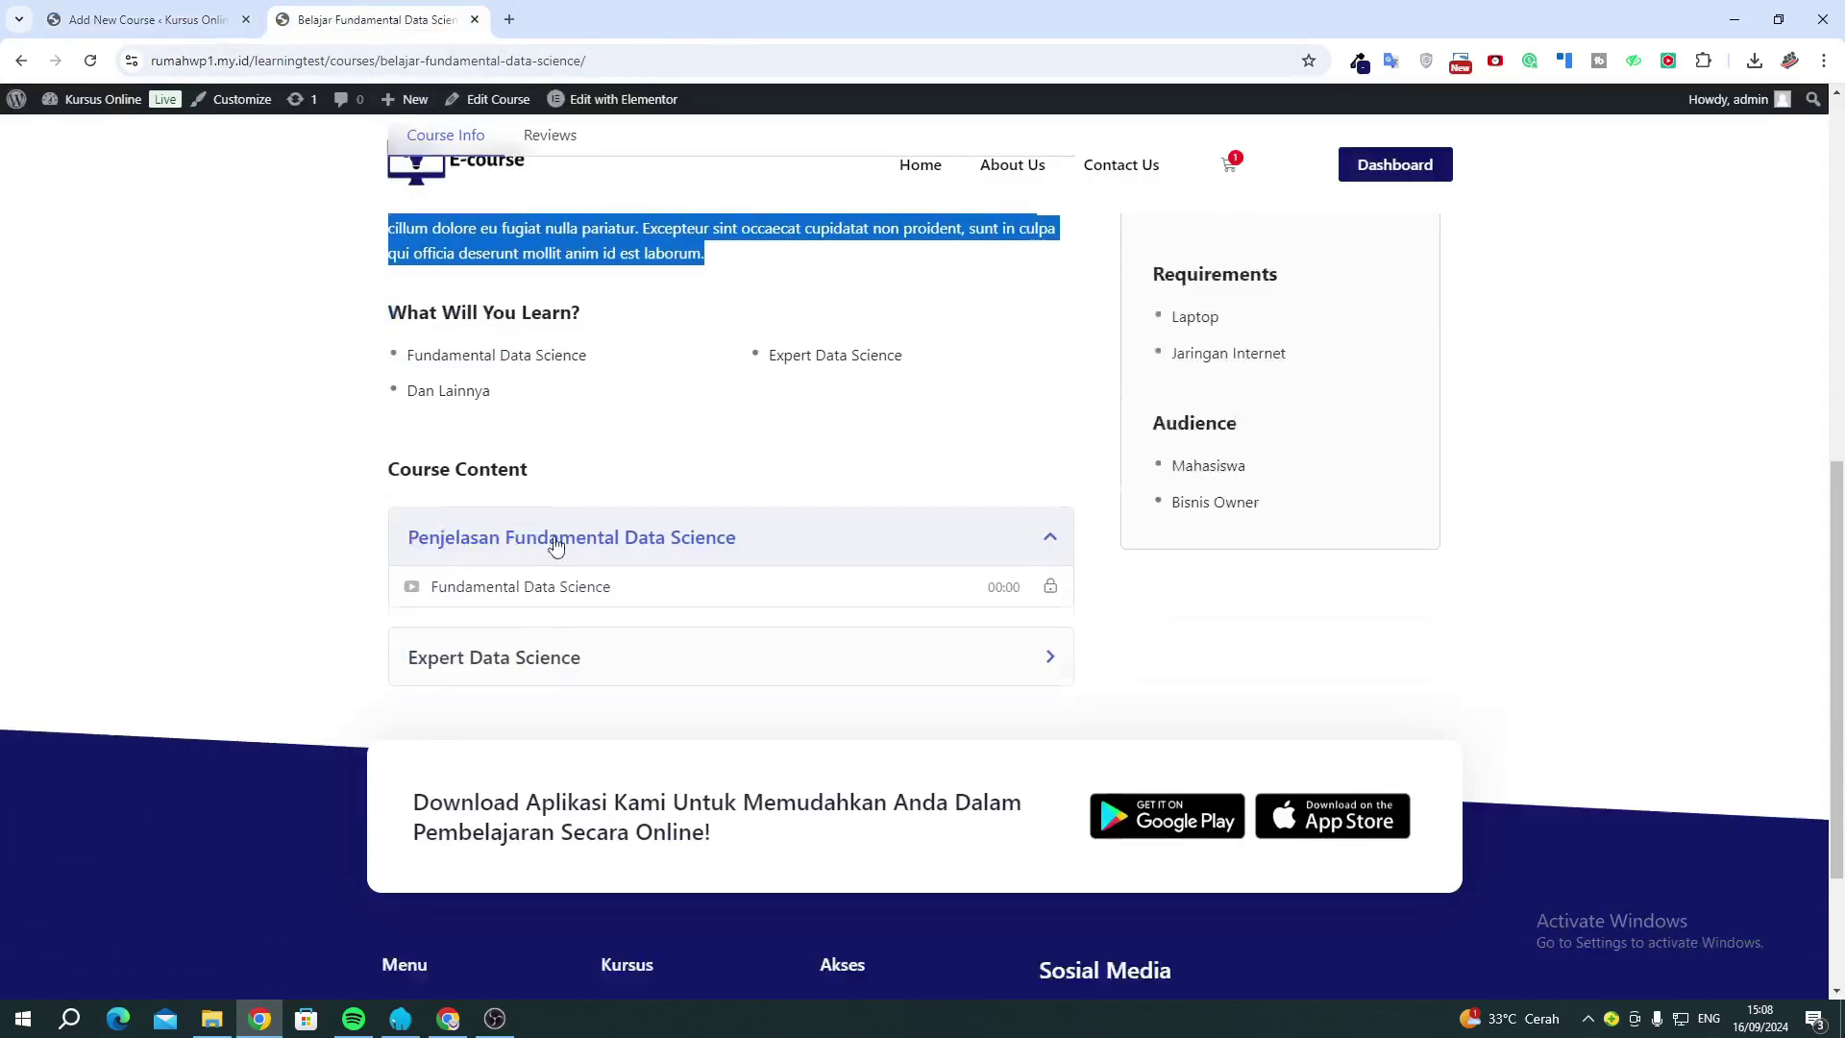
pyautogui.scroll(-1, 555, 544)
pyautogui.scroll(1, 482, 474)
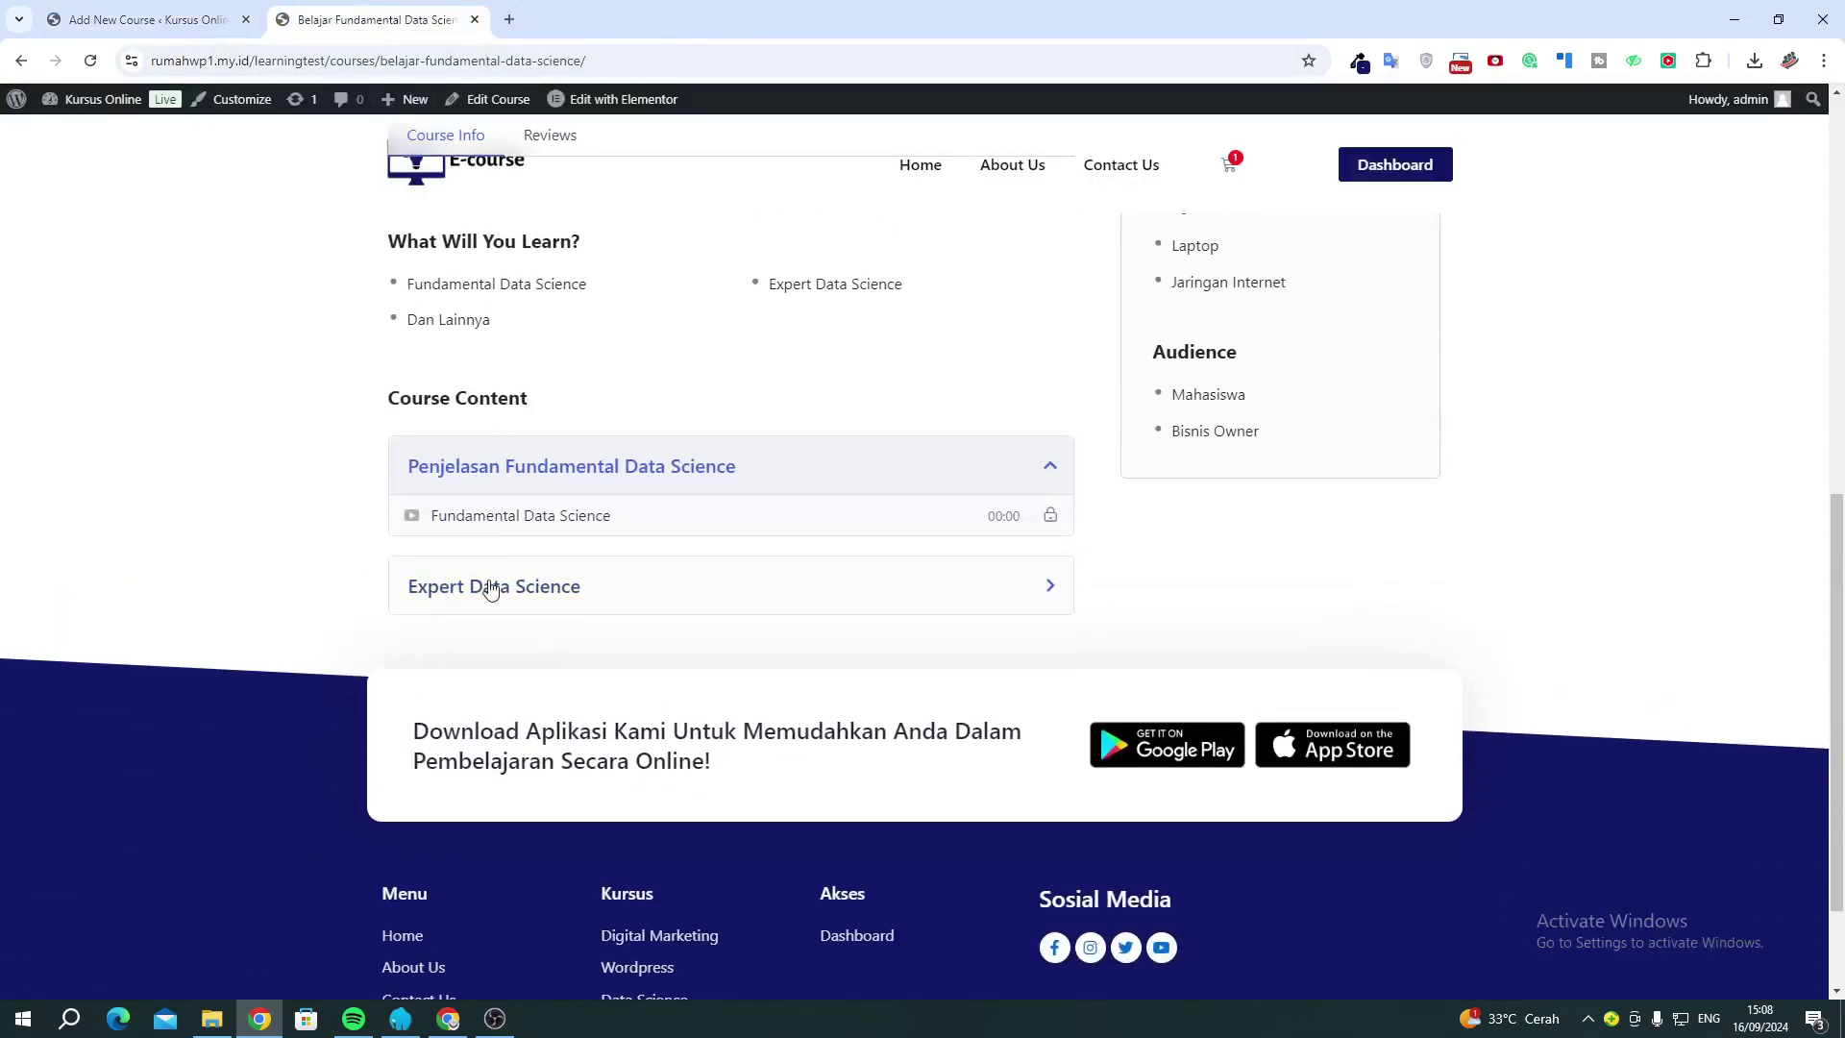
pyautogui.moveTo(411, 398); pyautogui.dragTo(520, 400)
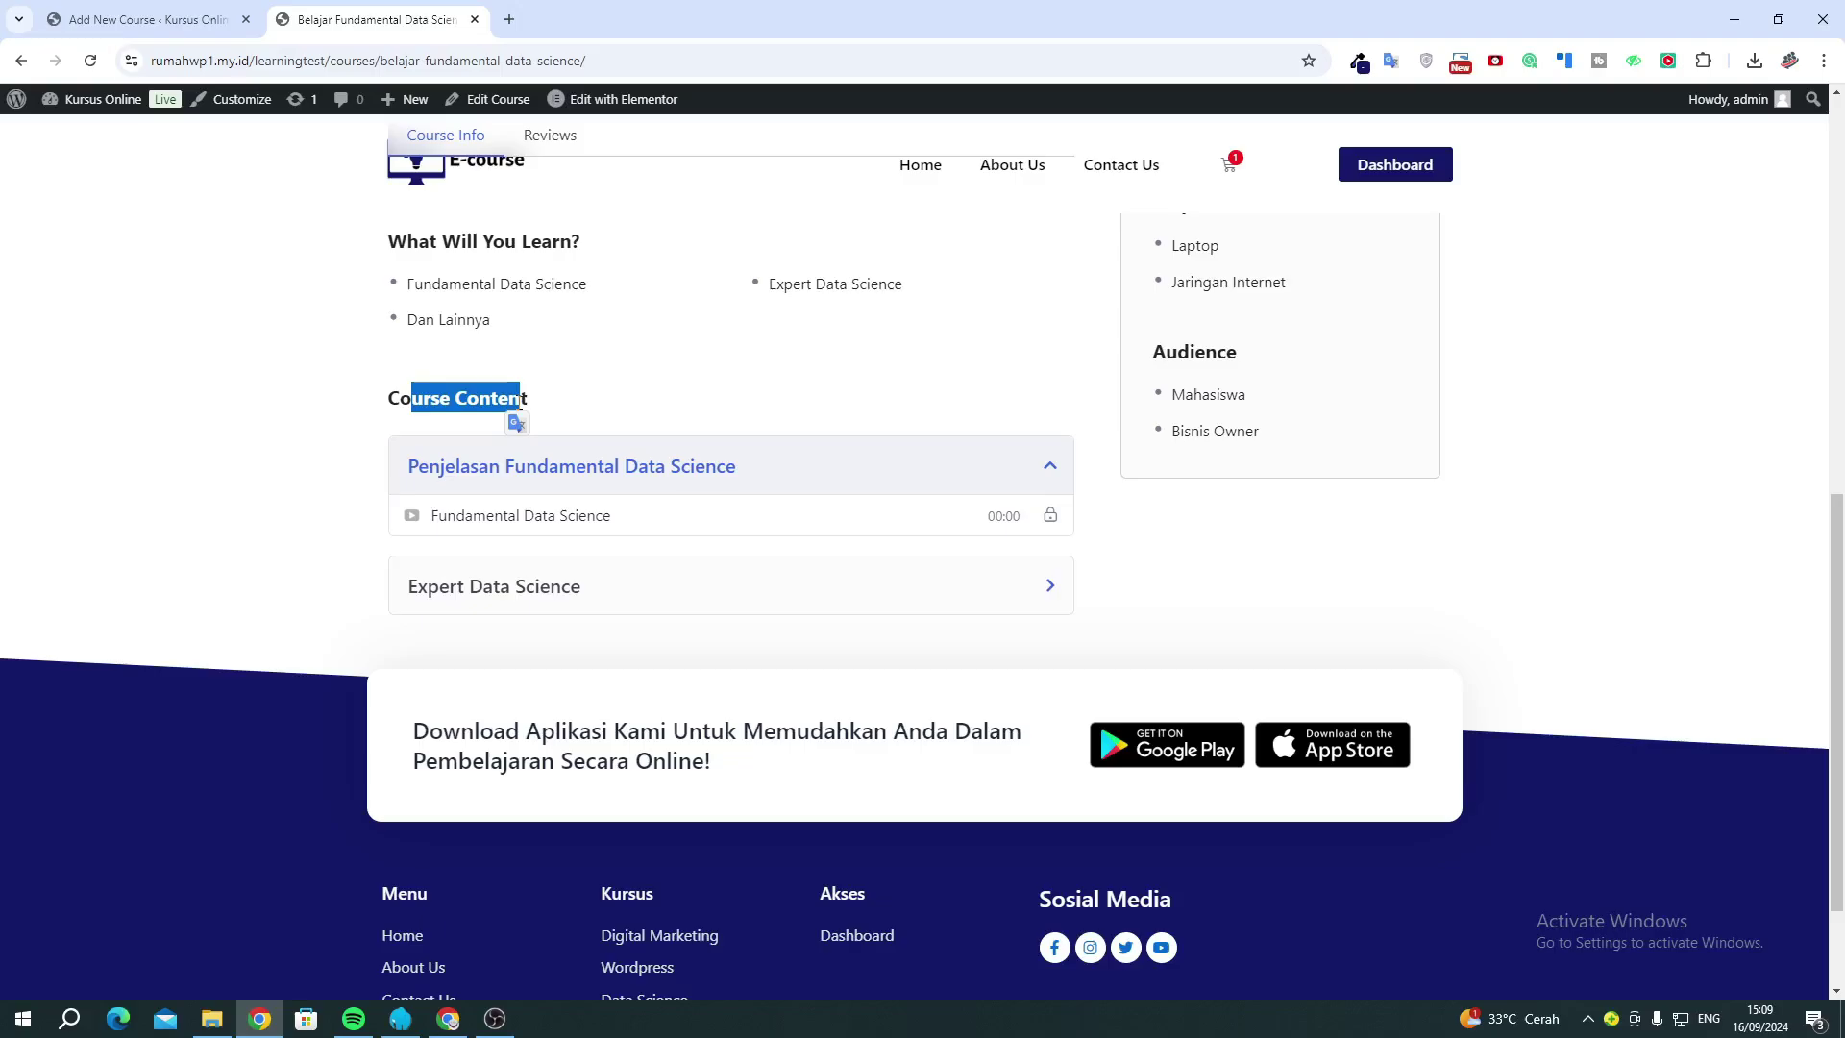
pyautogui.click(88, 19)
# Add a topic named 'Penjelasan Mengenai Materi' to Example Course.
pyautogui.click(736, 442)
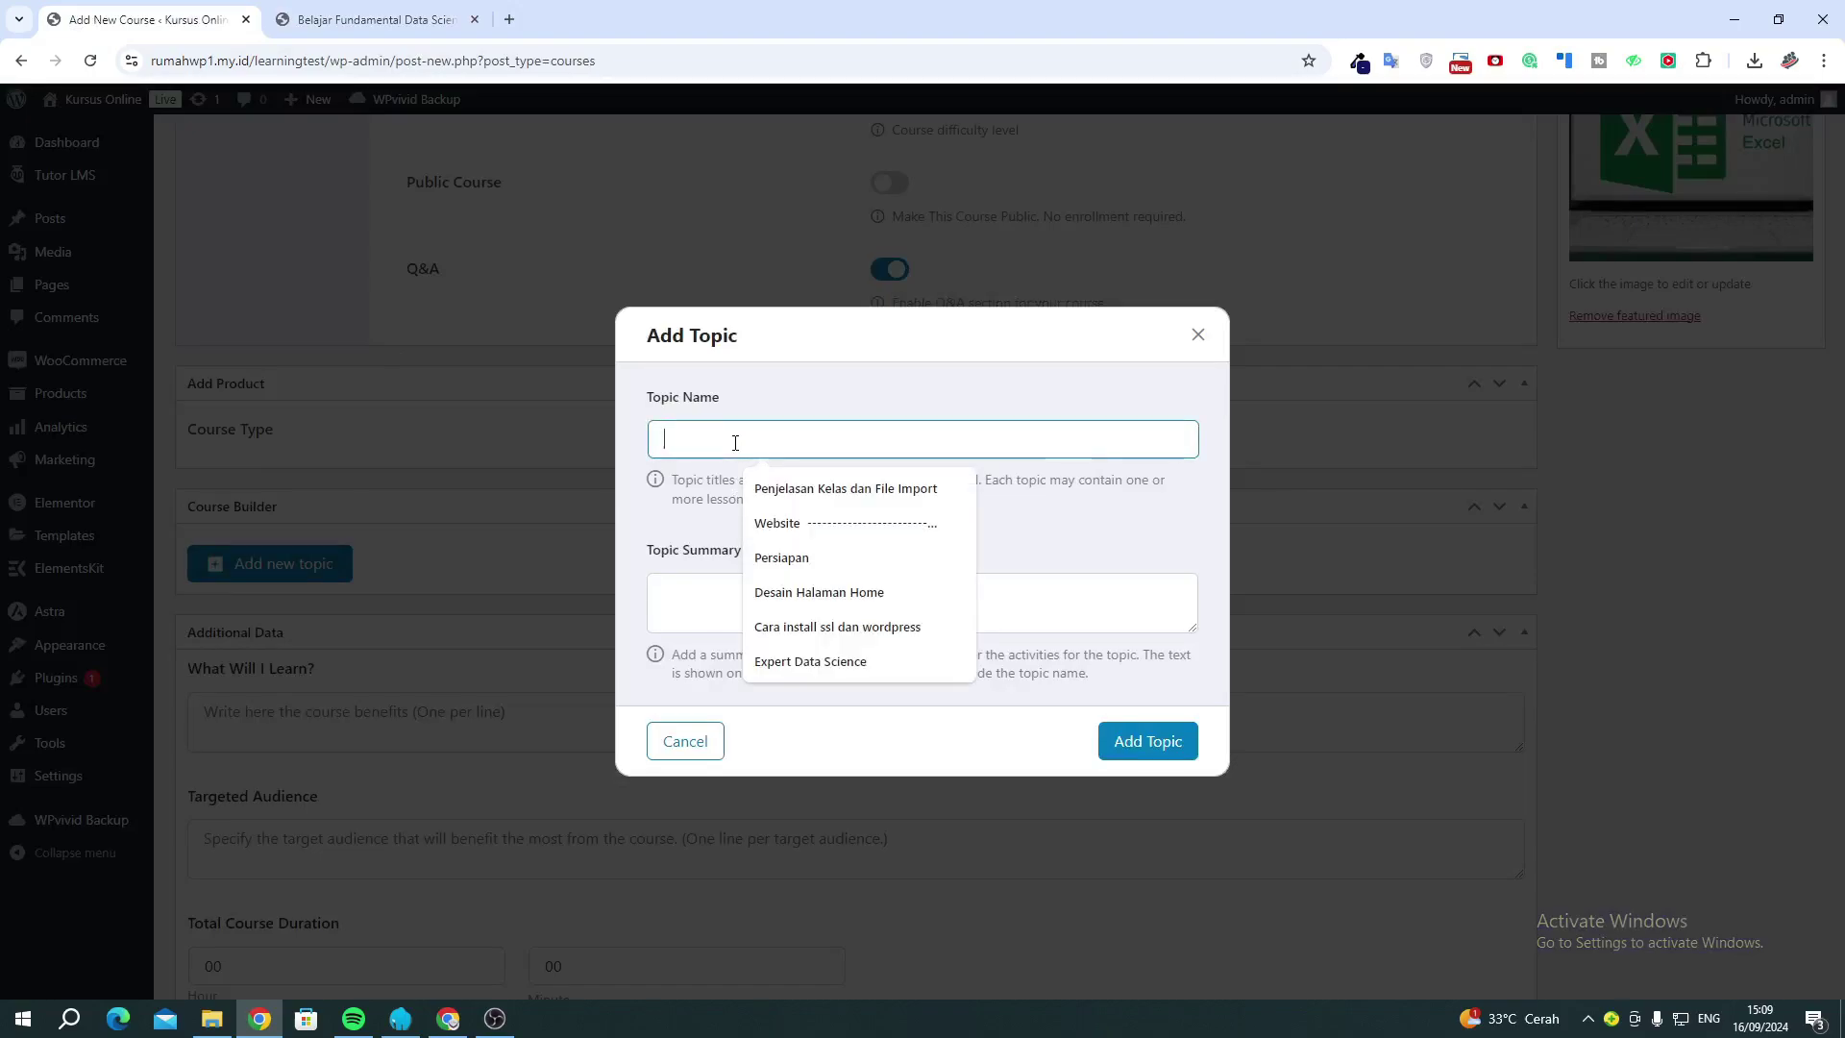
pyautogui.write('P')
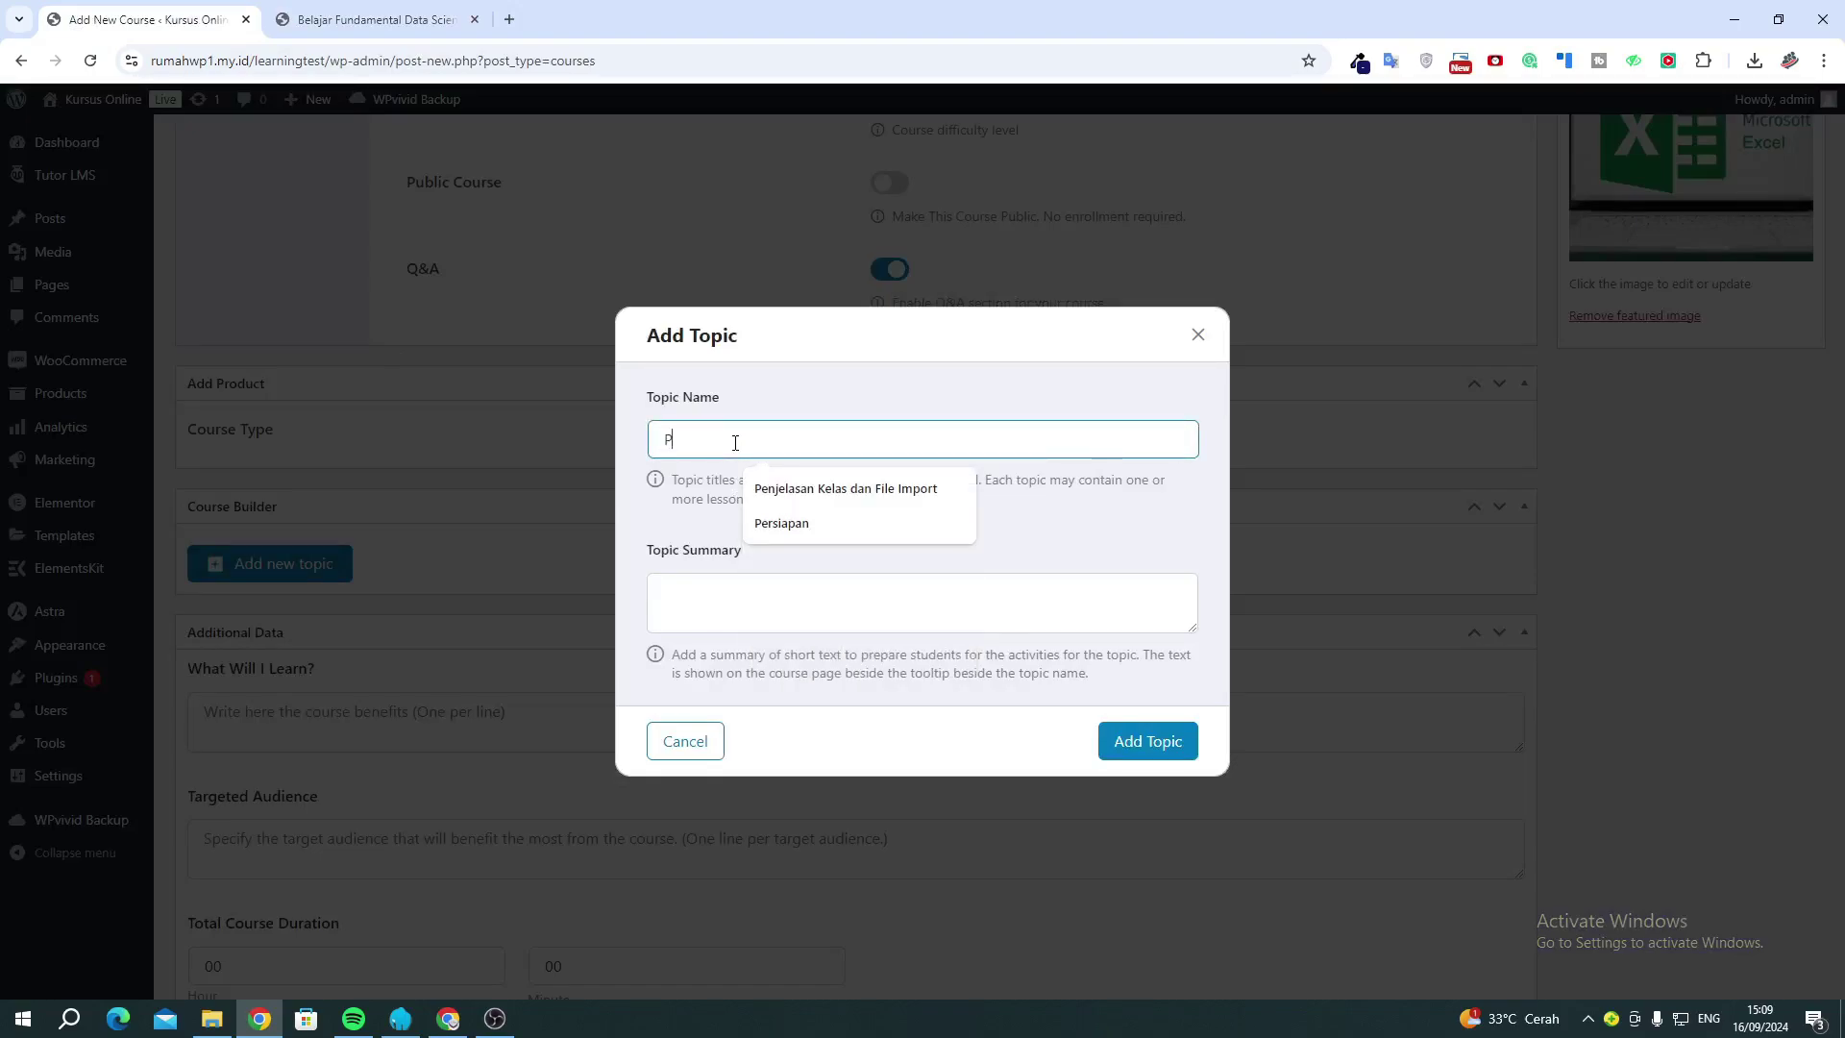
pyautogui.write('enjelasan Mengenai Ma')
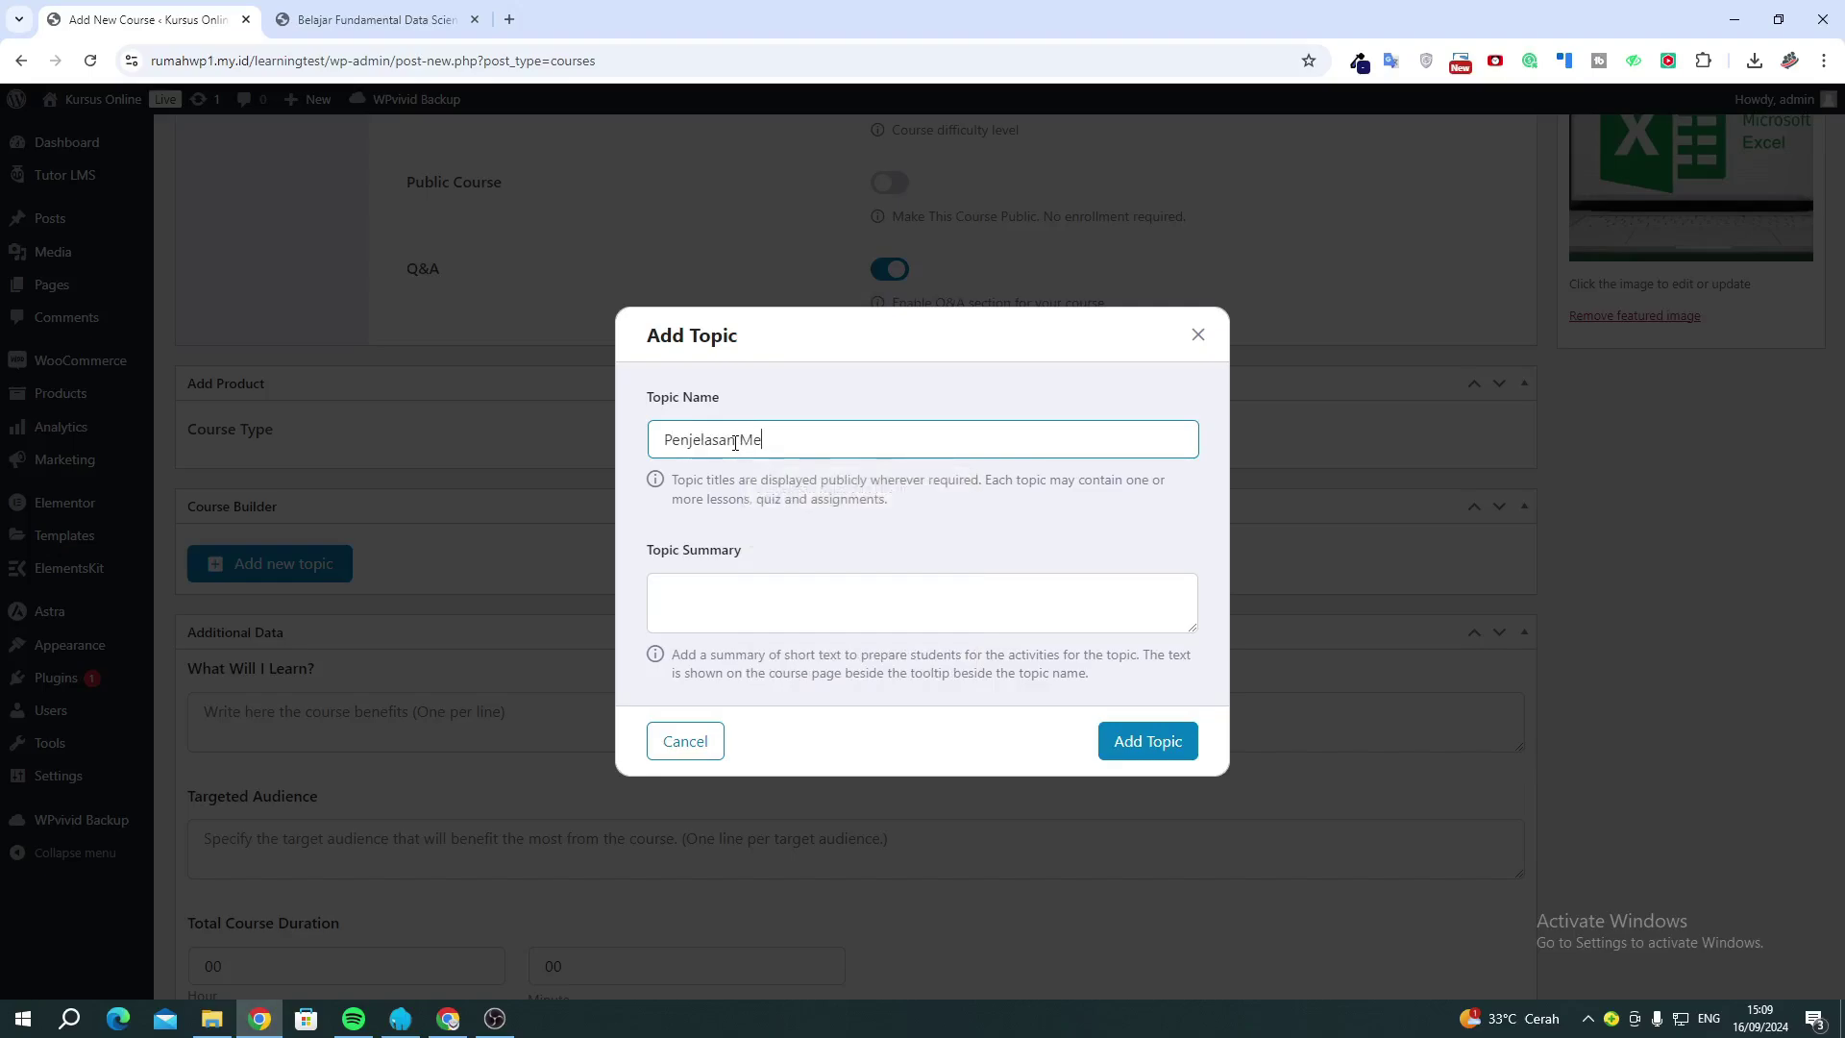
pyautogui.write('teri')
pyautogui.click(1173, 745)
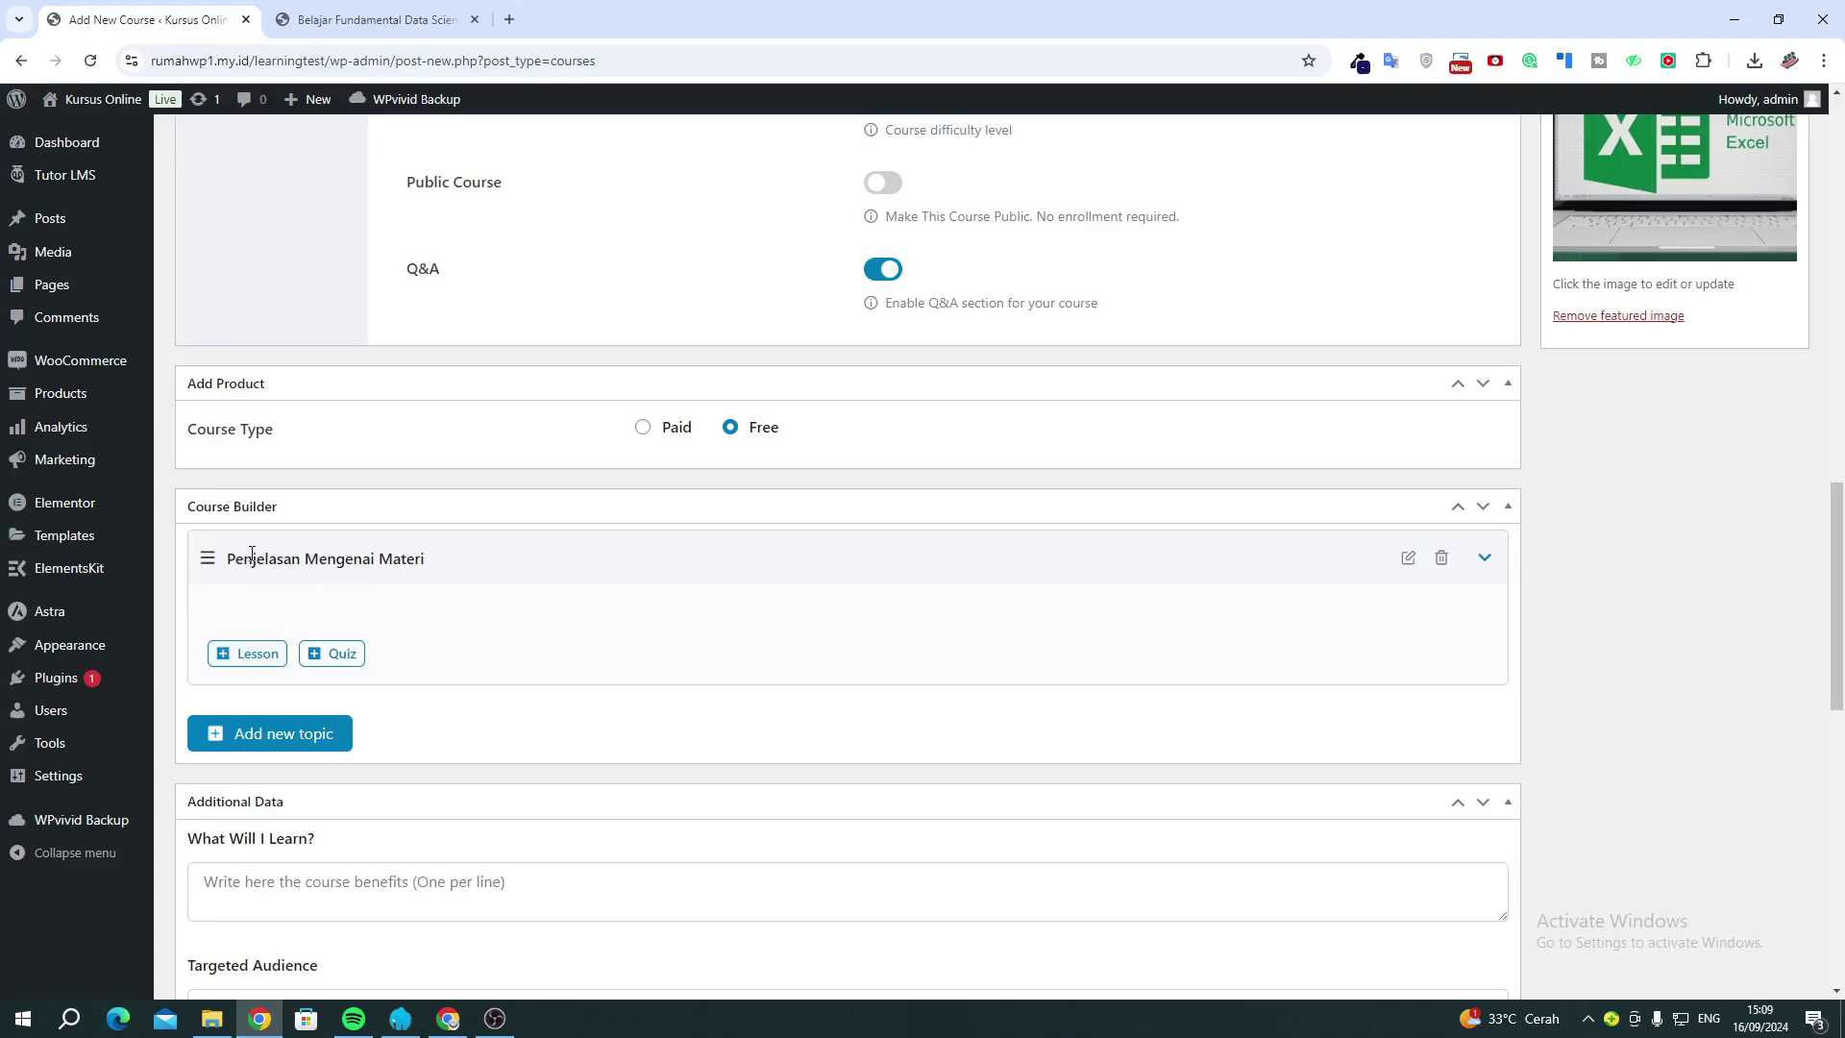
# Add lesson 'Penjelasan Materi' with YouTube as its video source and save it.
pyautogui.click(252, 653)
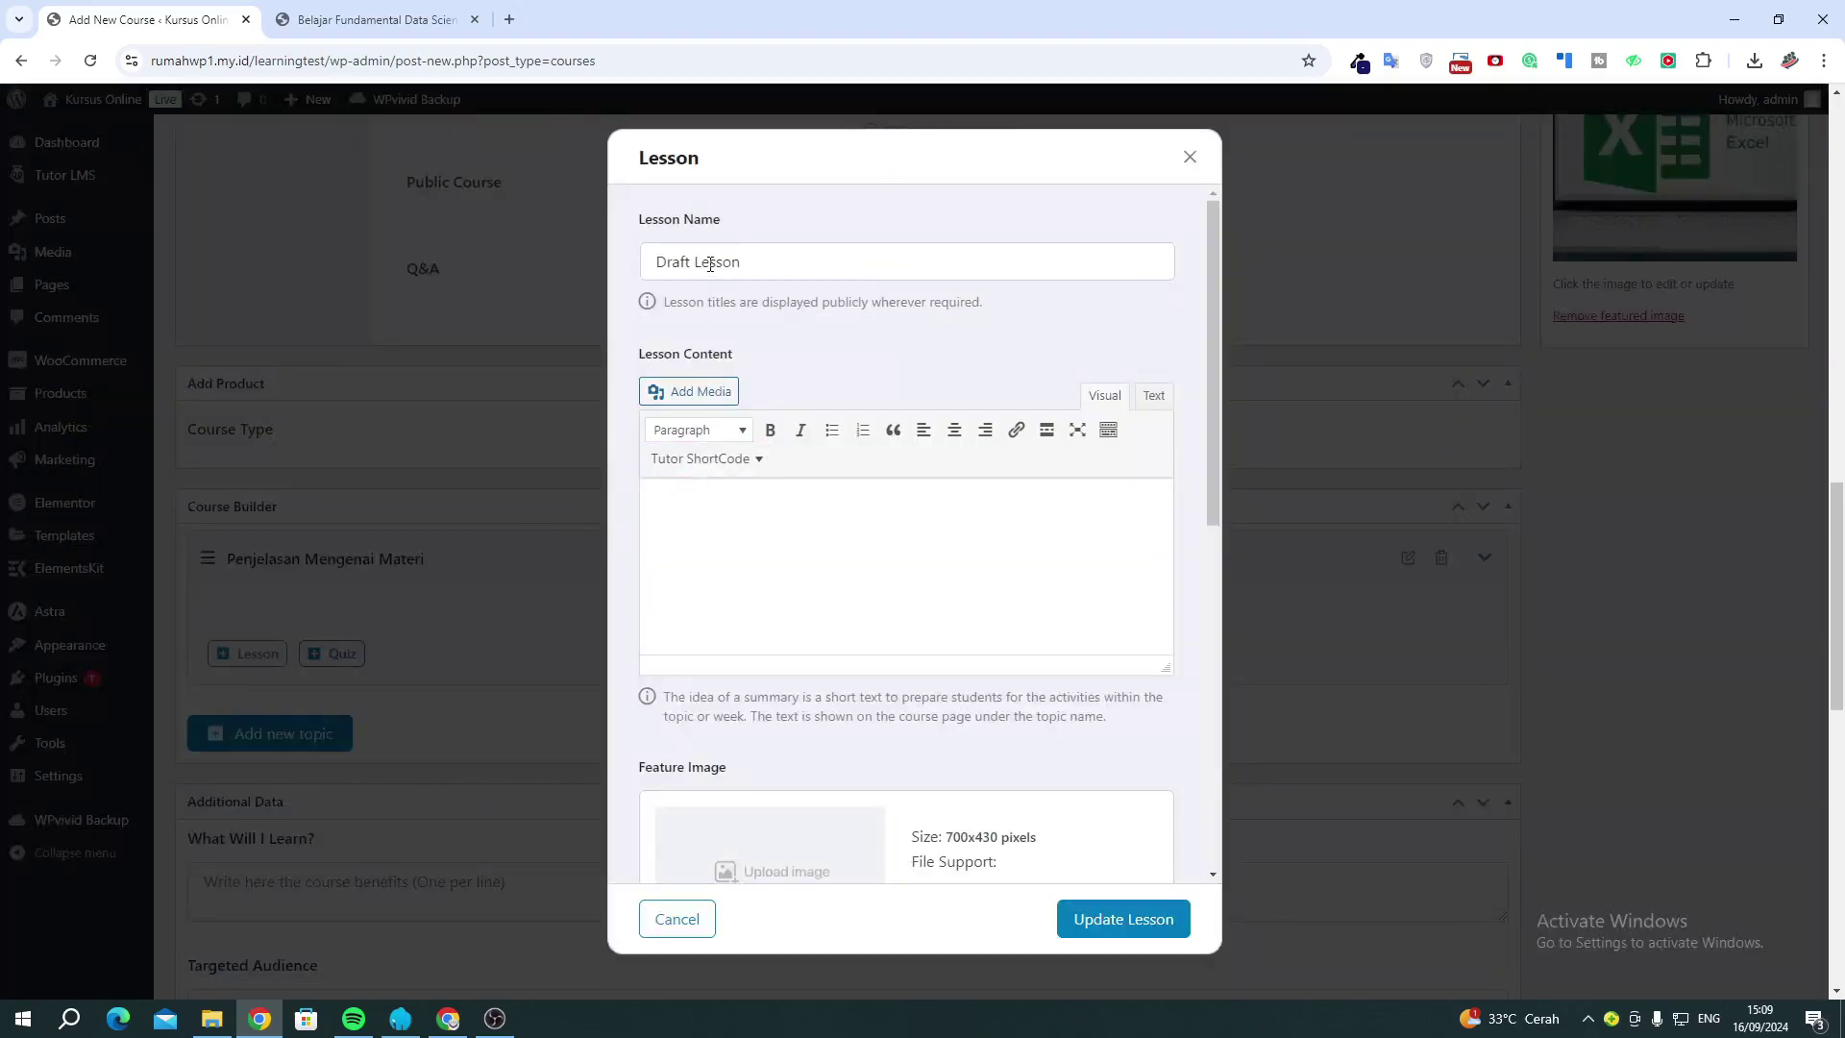
pyautogui.tripleClick(713, 261)
pyautogui.write('Penjela')
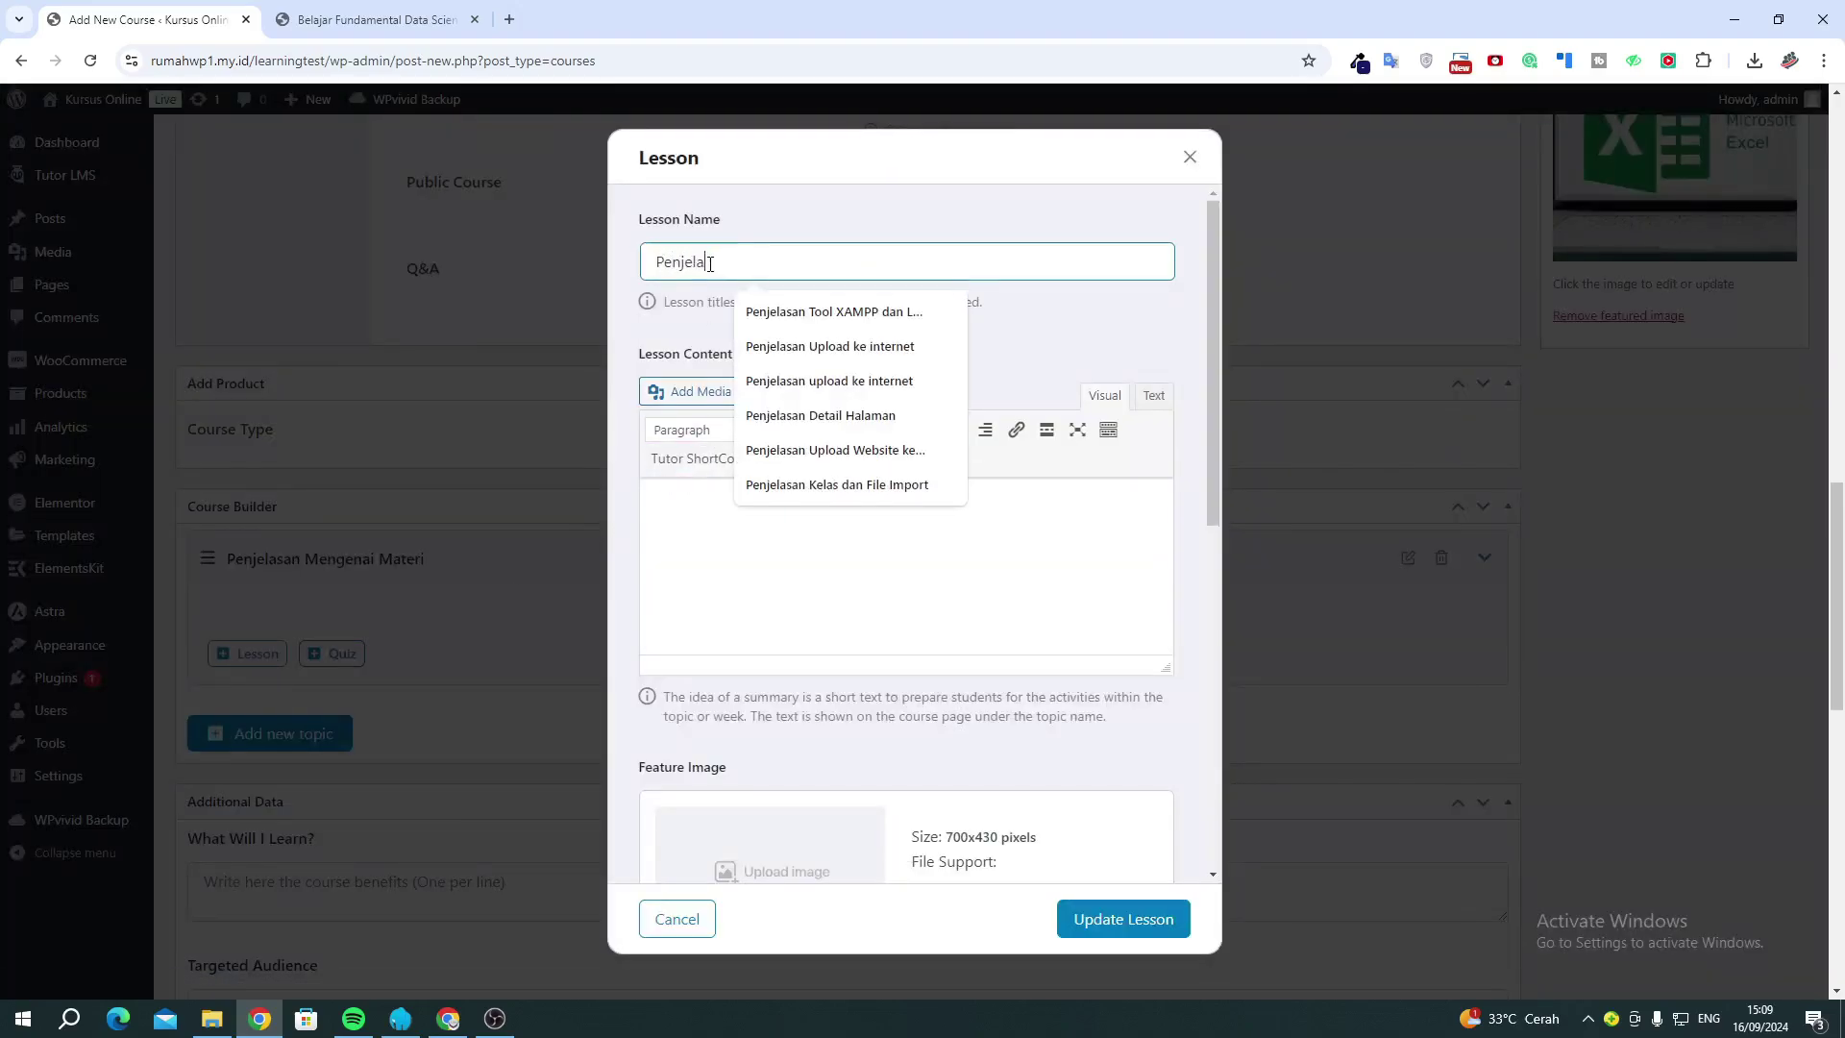
pyautogui.write('san Materi')
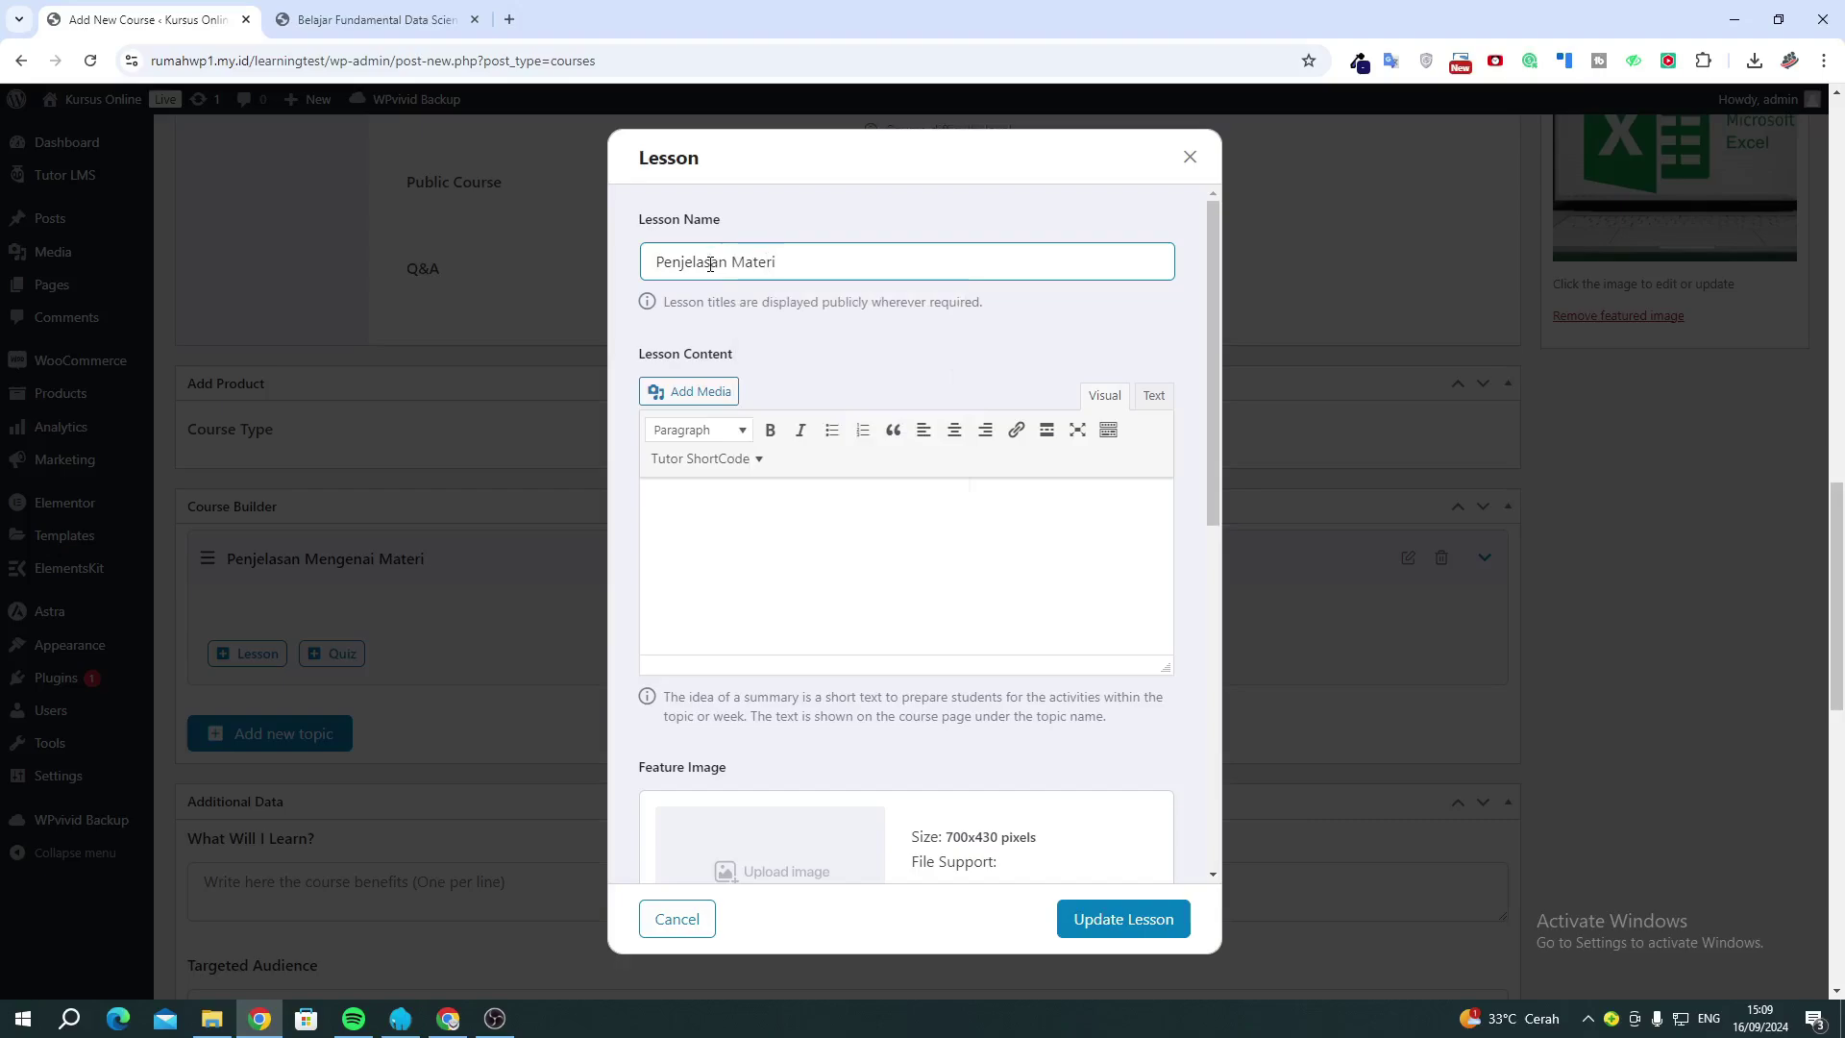
pyautogui.scroll(-4, 706, 577)
pyautogui.click(697, 667)
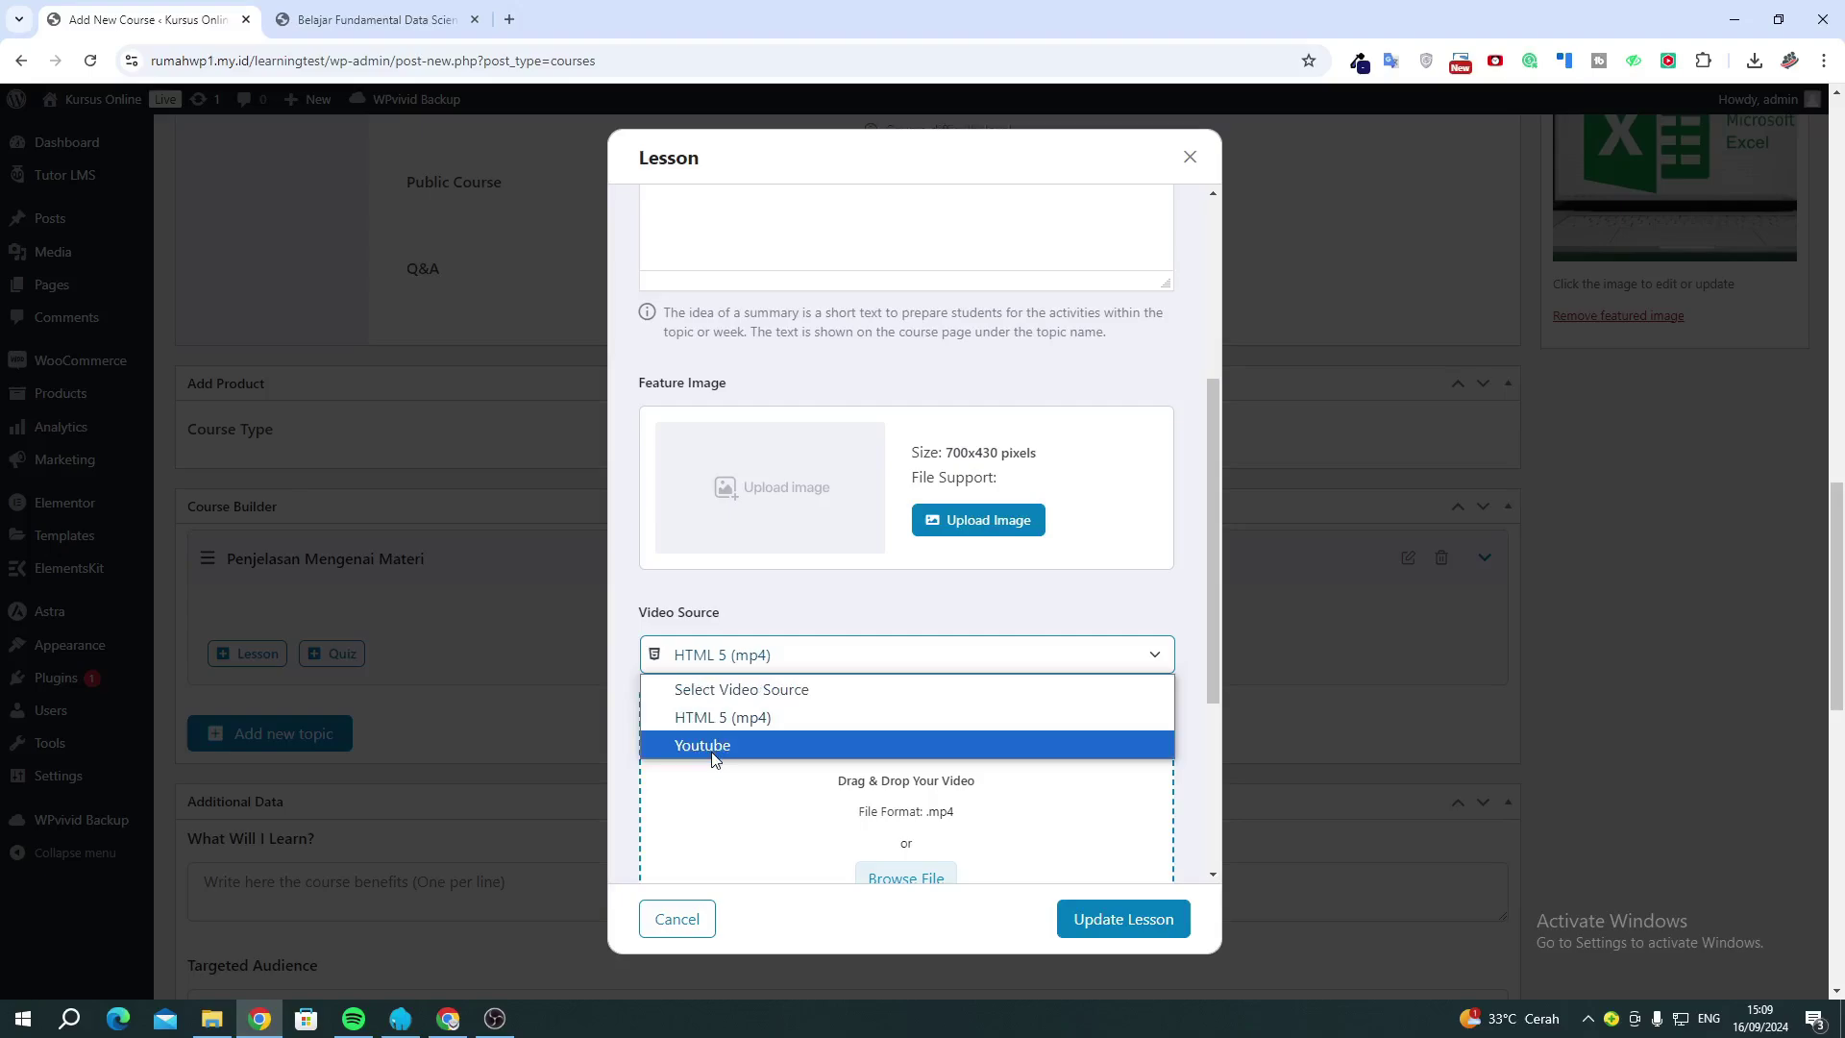
pyautogui.scroll(-2, 846, 759)
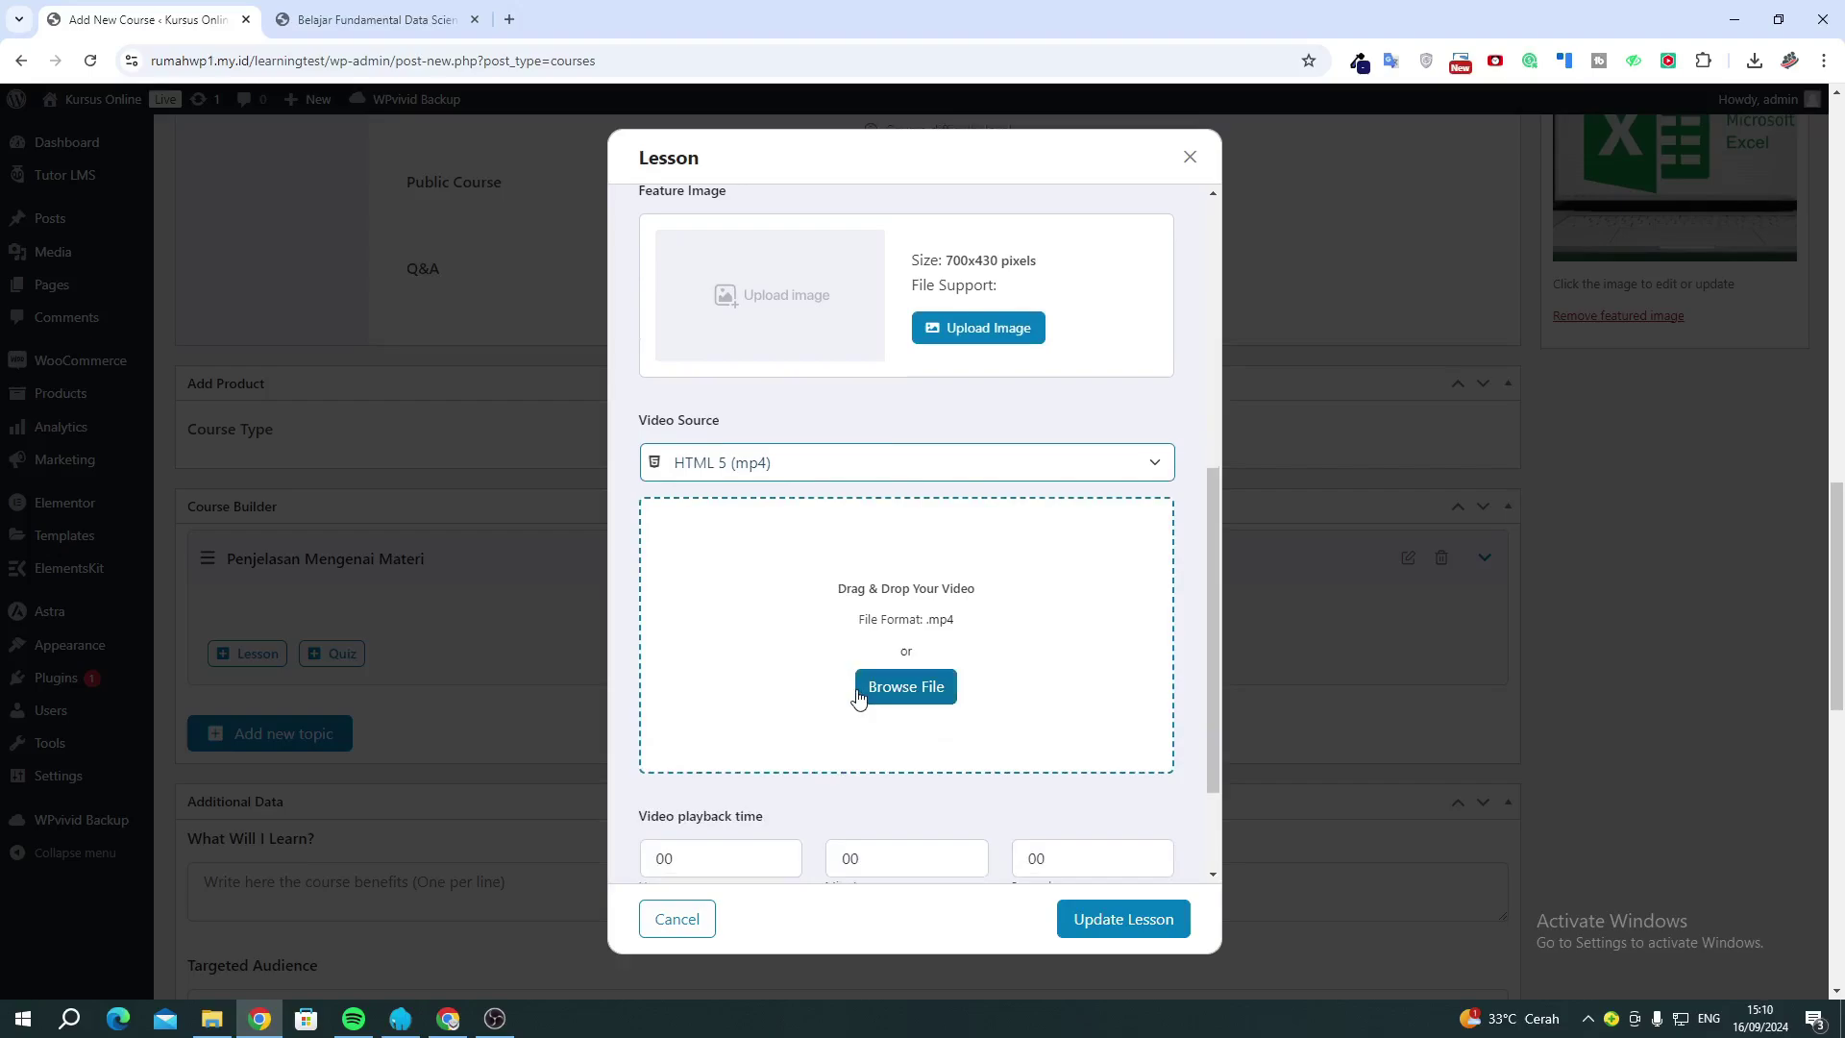
pyautogui.click(815, 470)
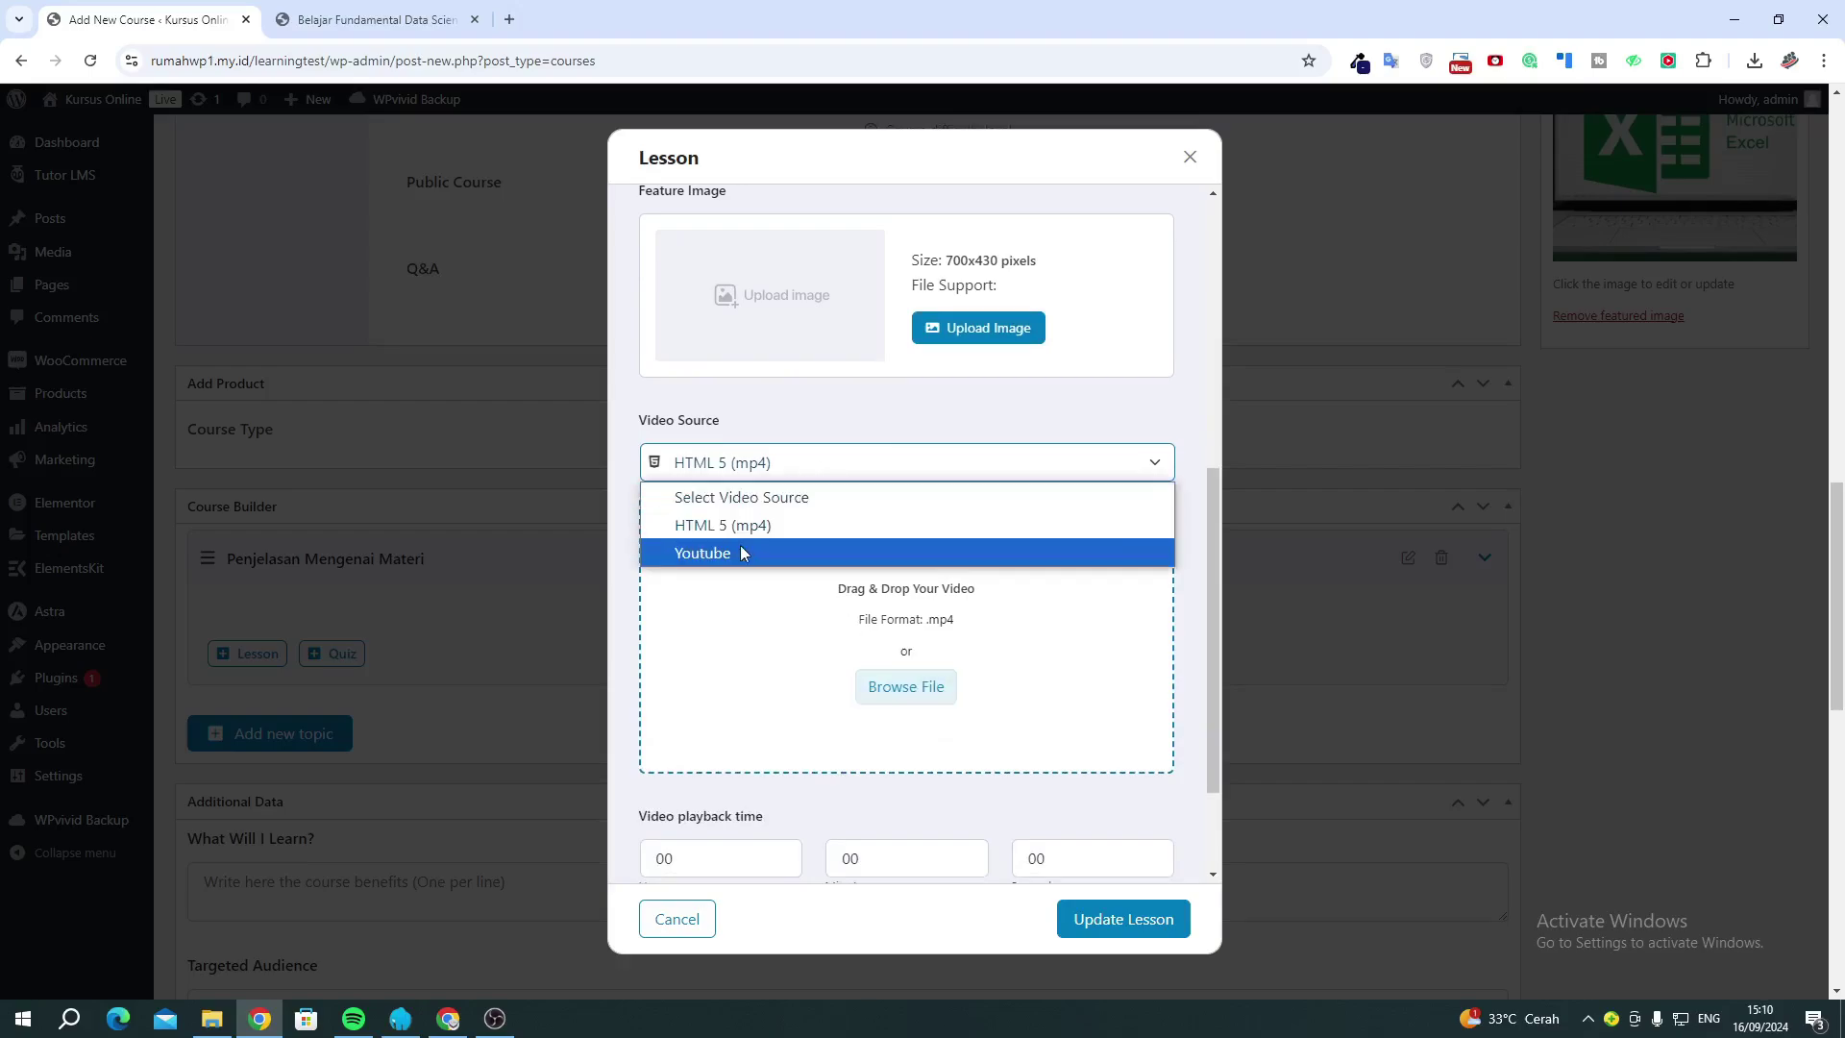
pyautogui.click(740, 553)
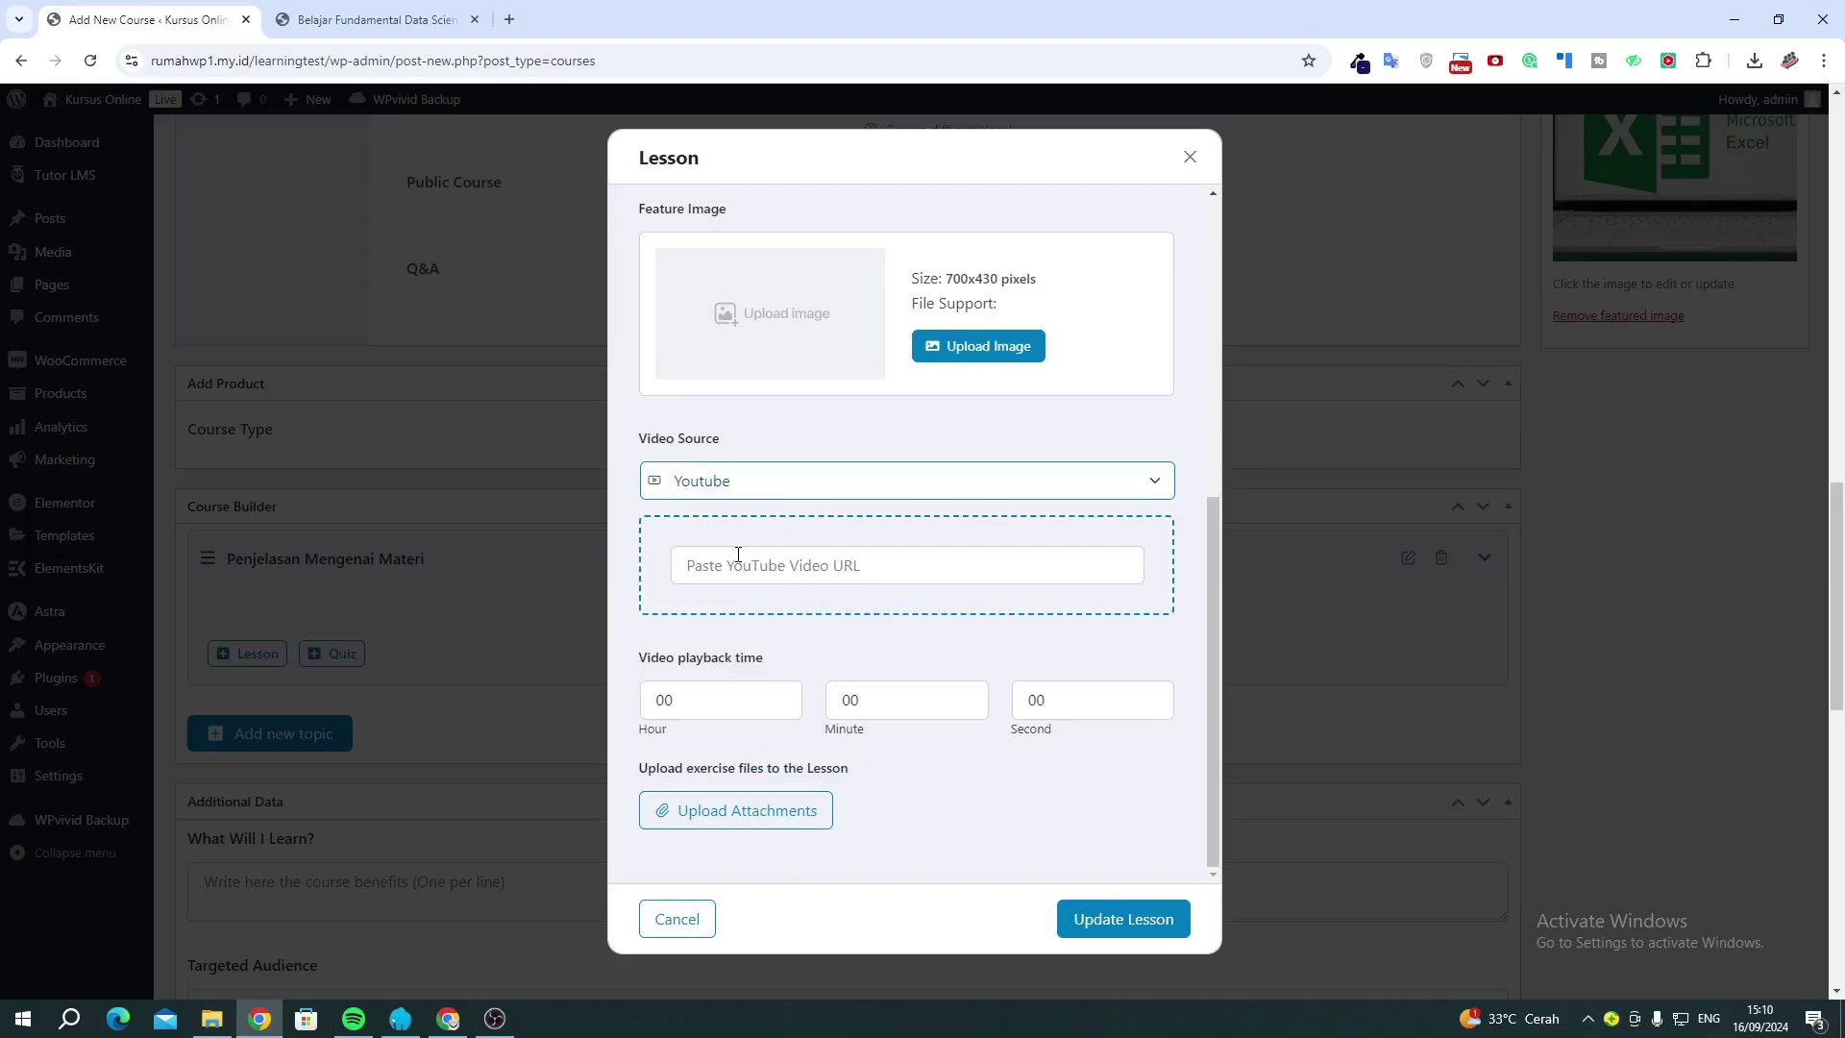
pyautogui.click(738, 556)
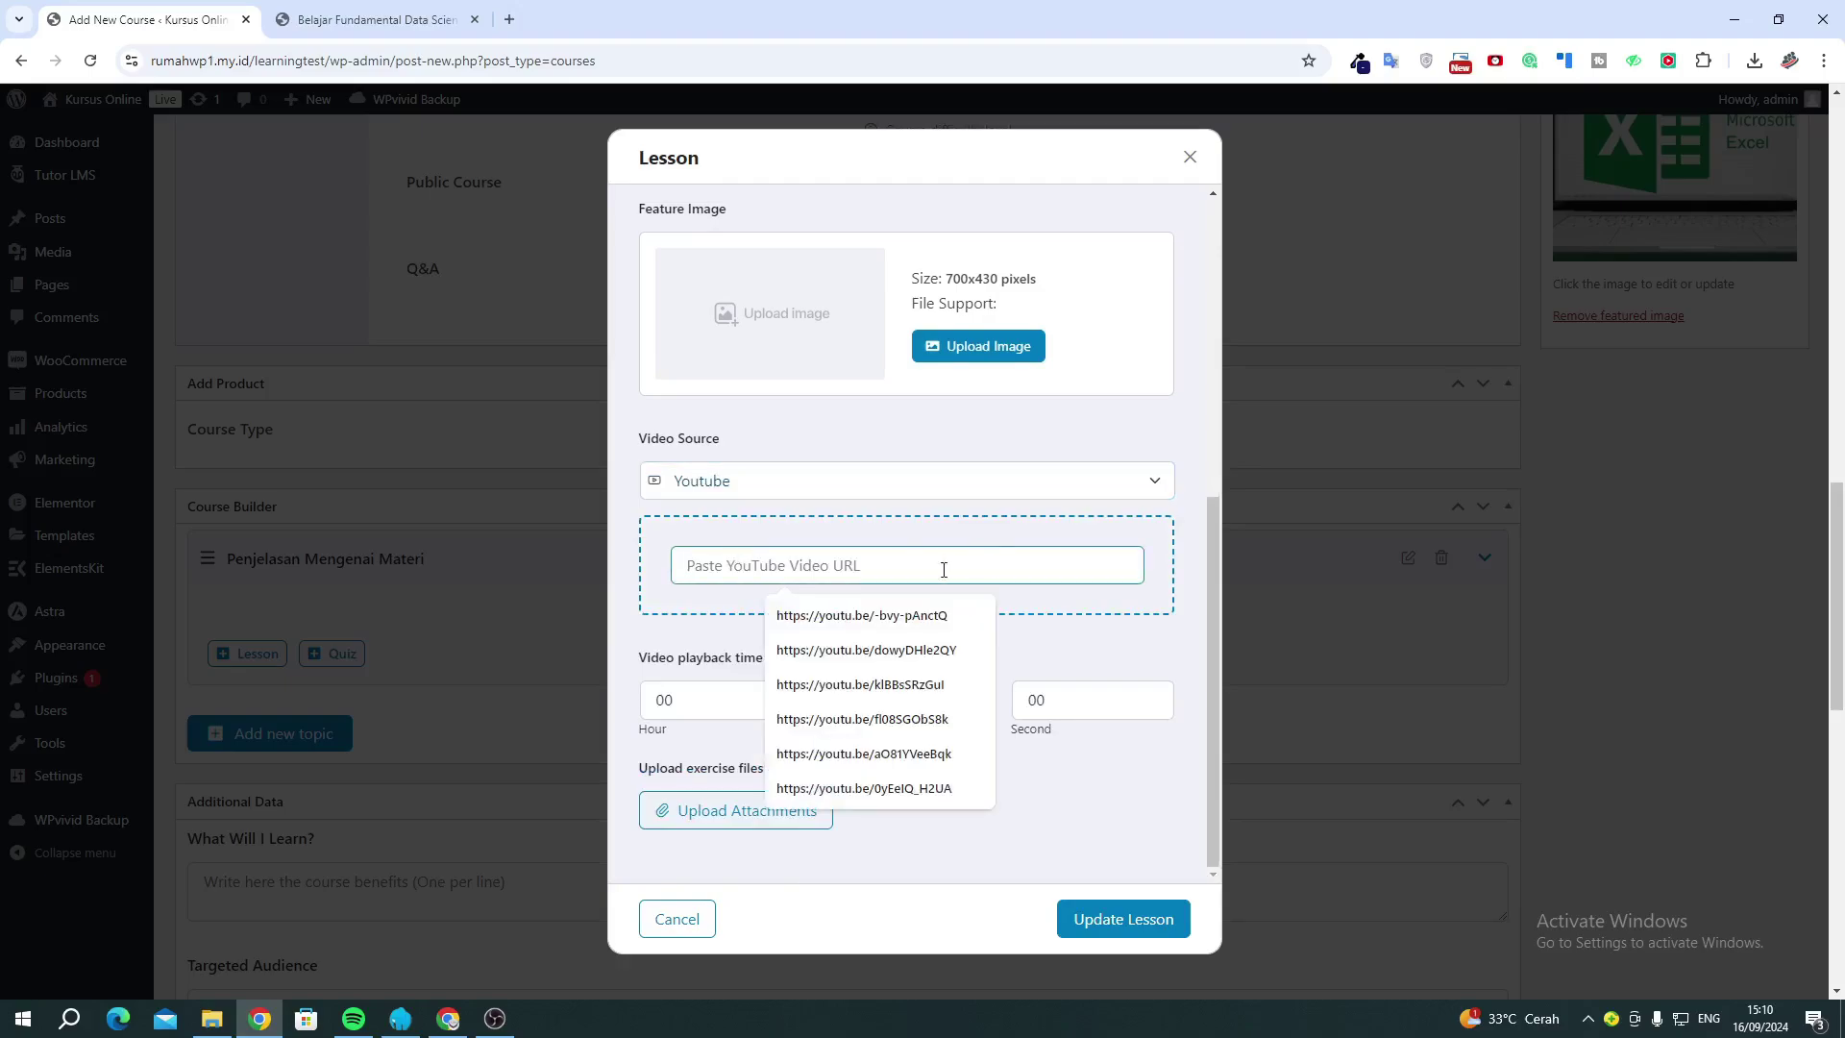
pyautogui.click(1135, 931)
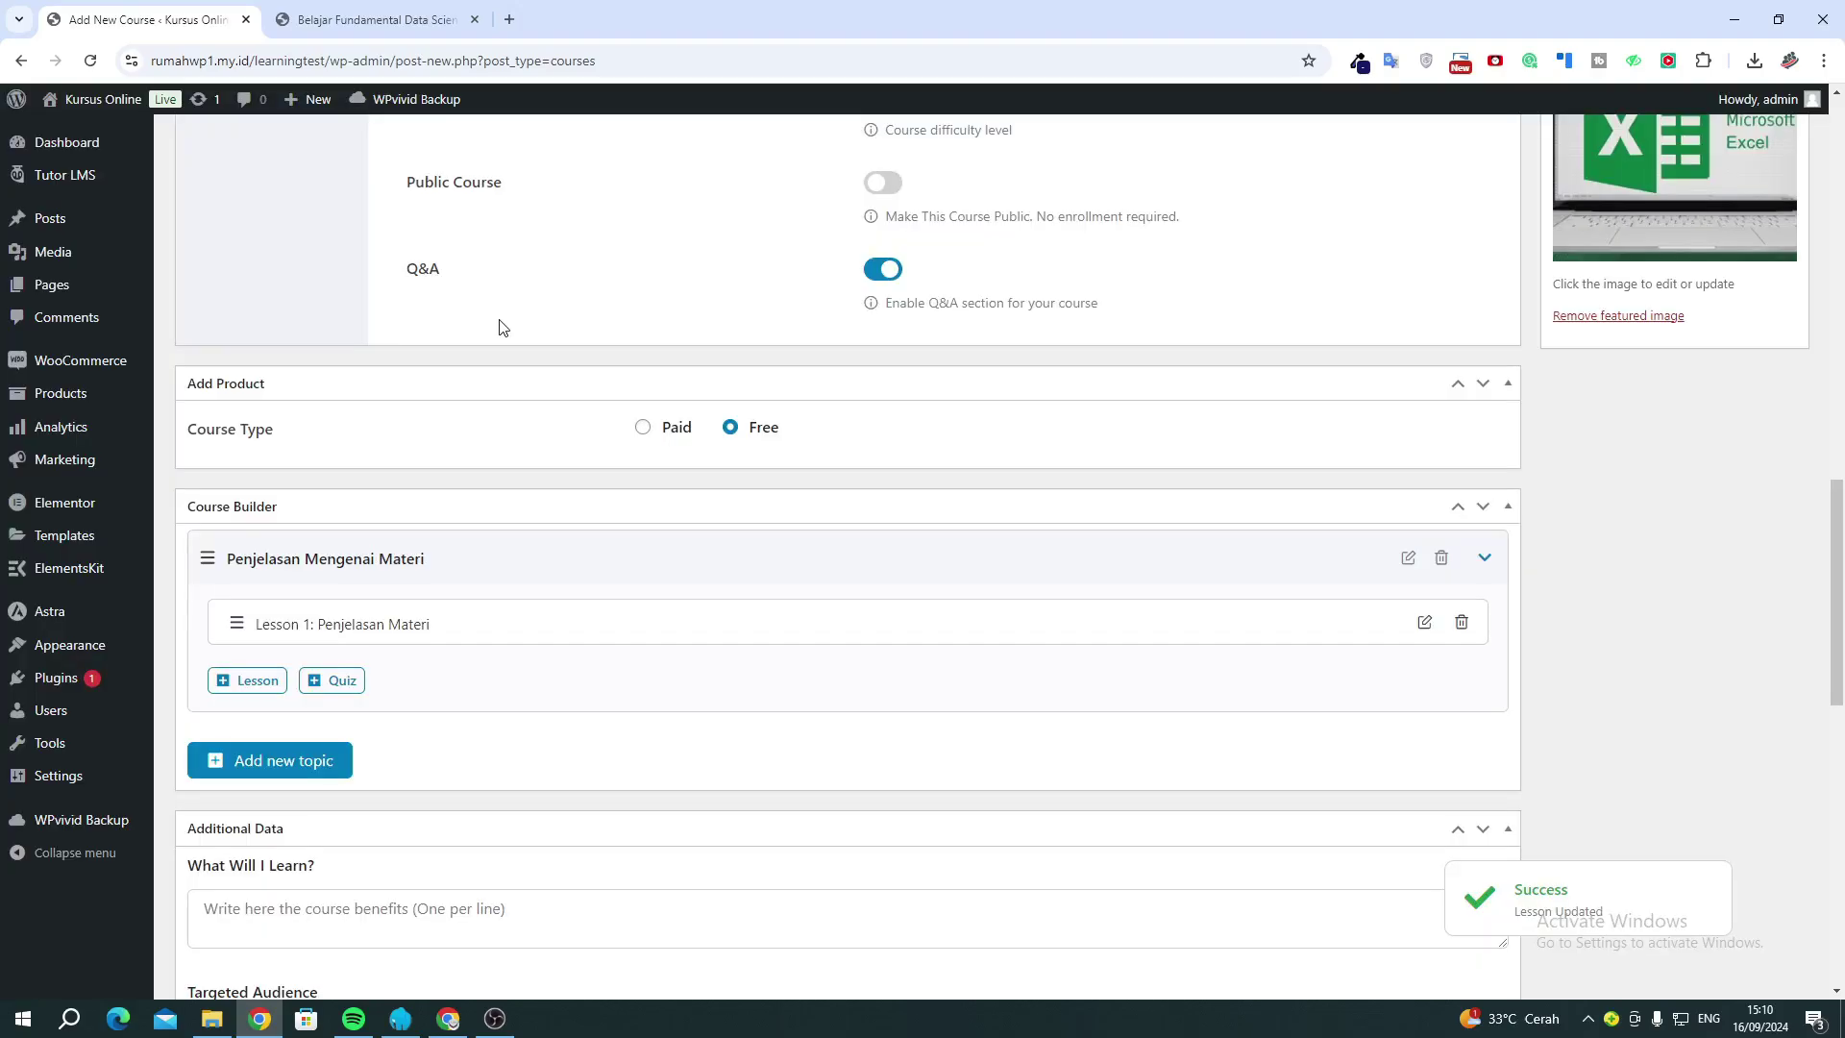
# Publish Example Course, then switch to the Belajar Fundamental Data Science page.
pyautogui.scroll(10, 930, 432)
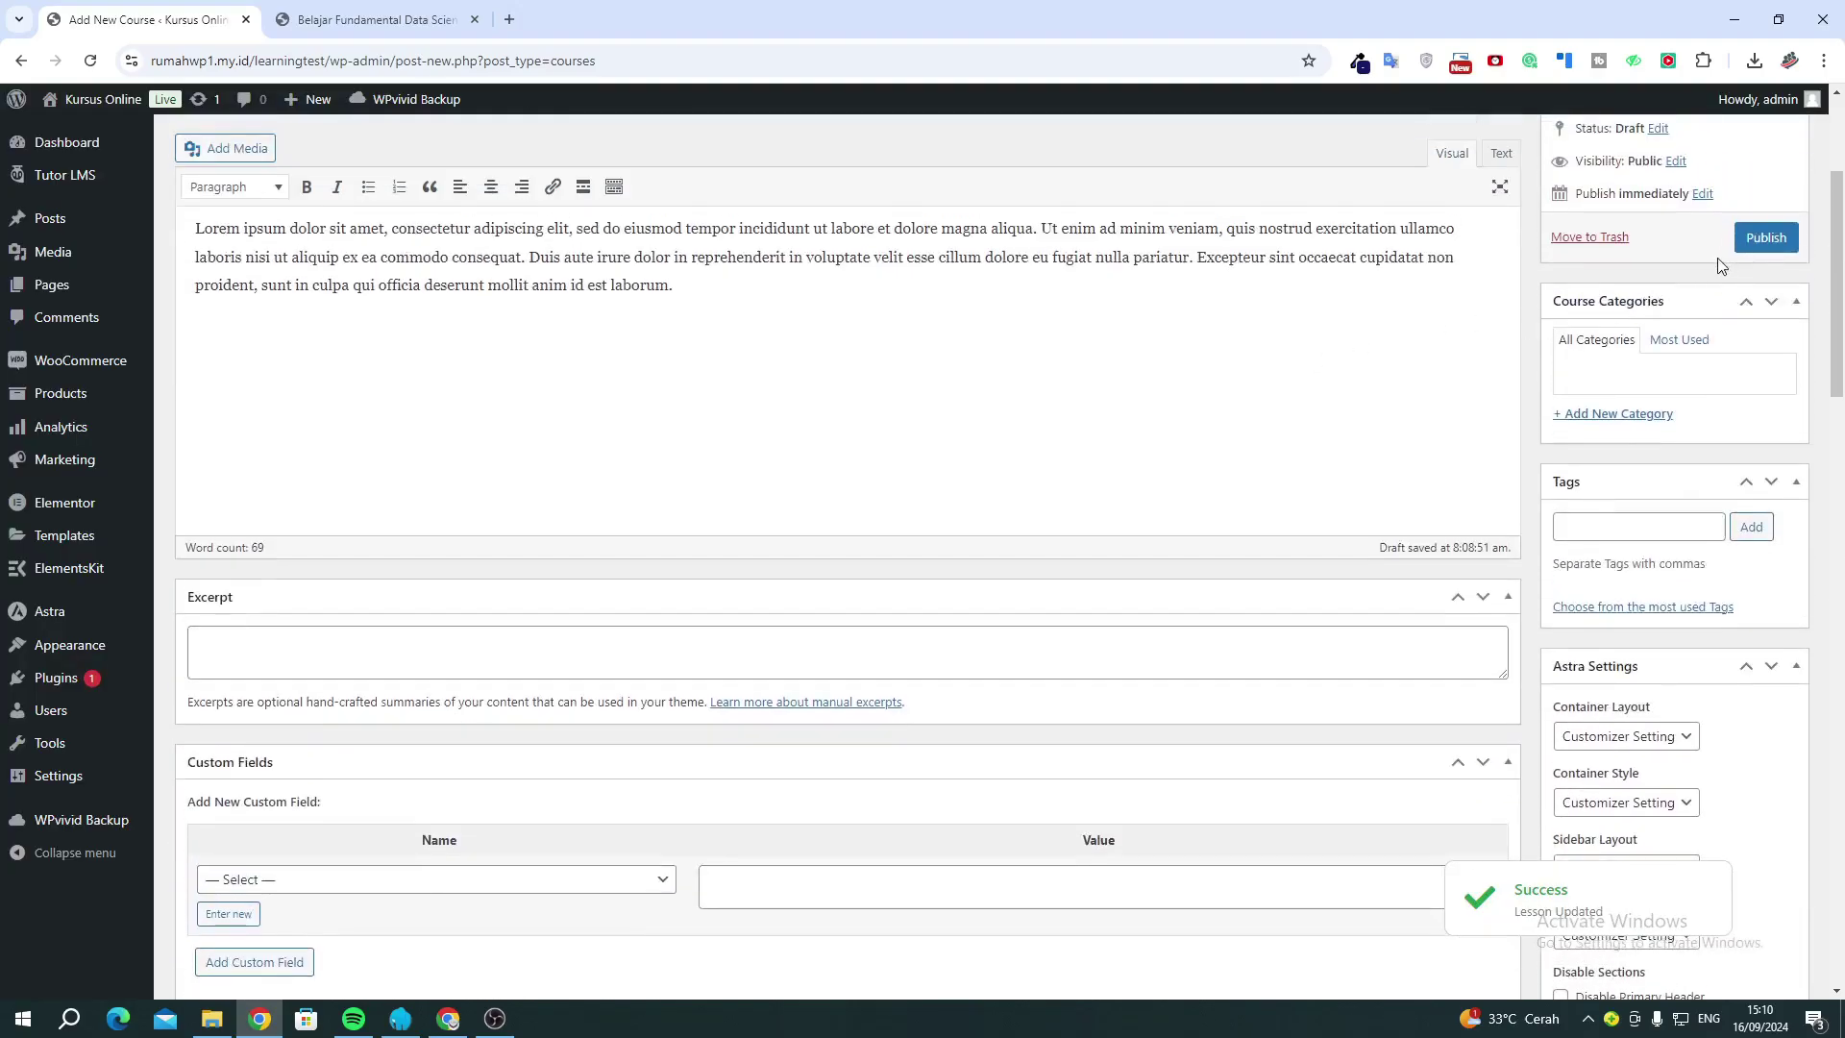
pyautogui.scroll(-9, 499, 515)
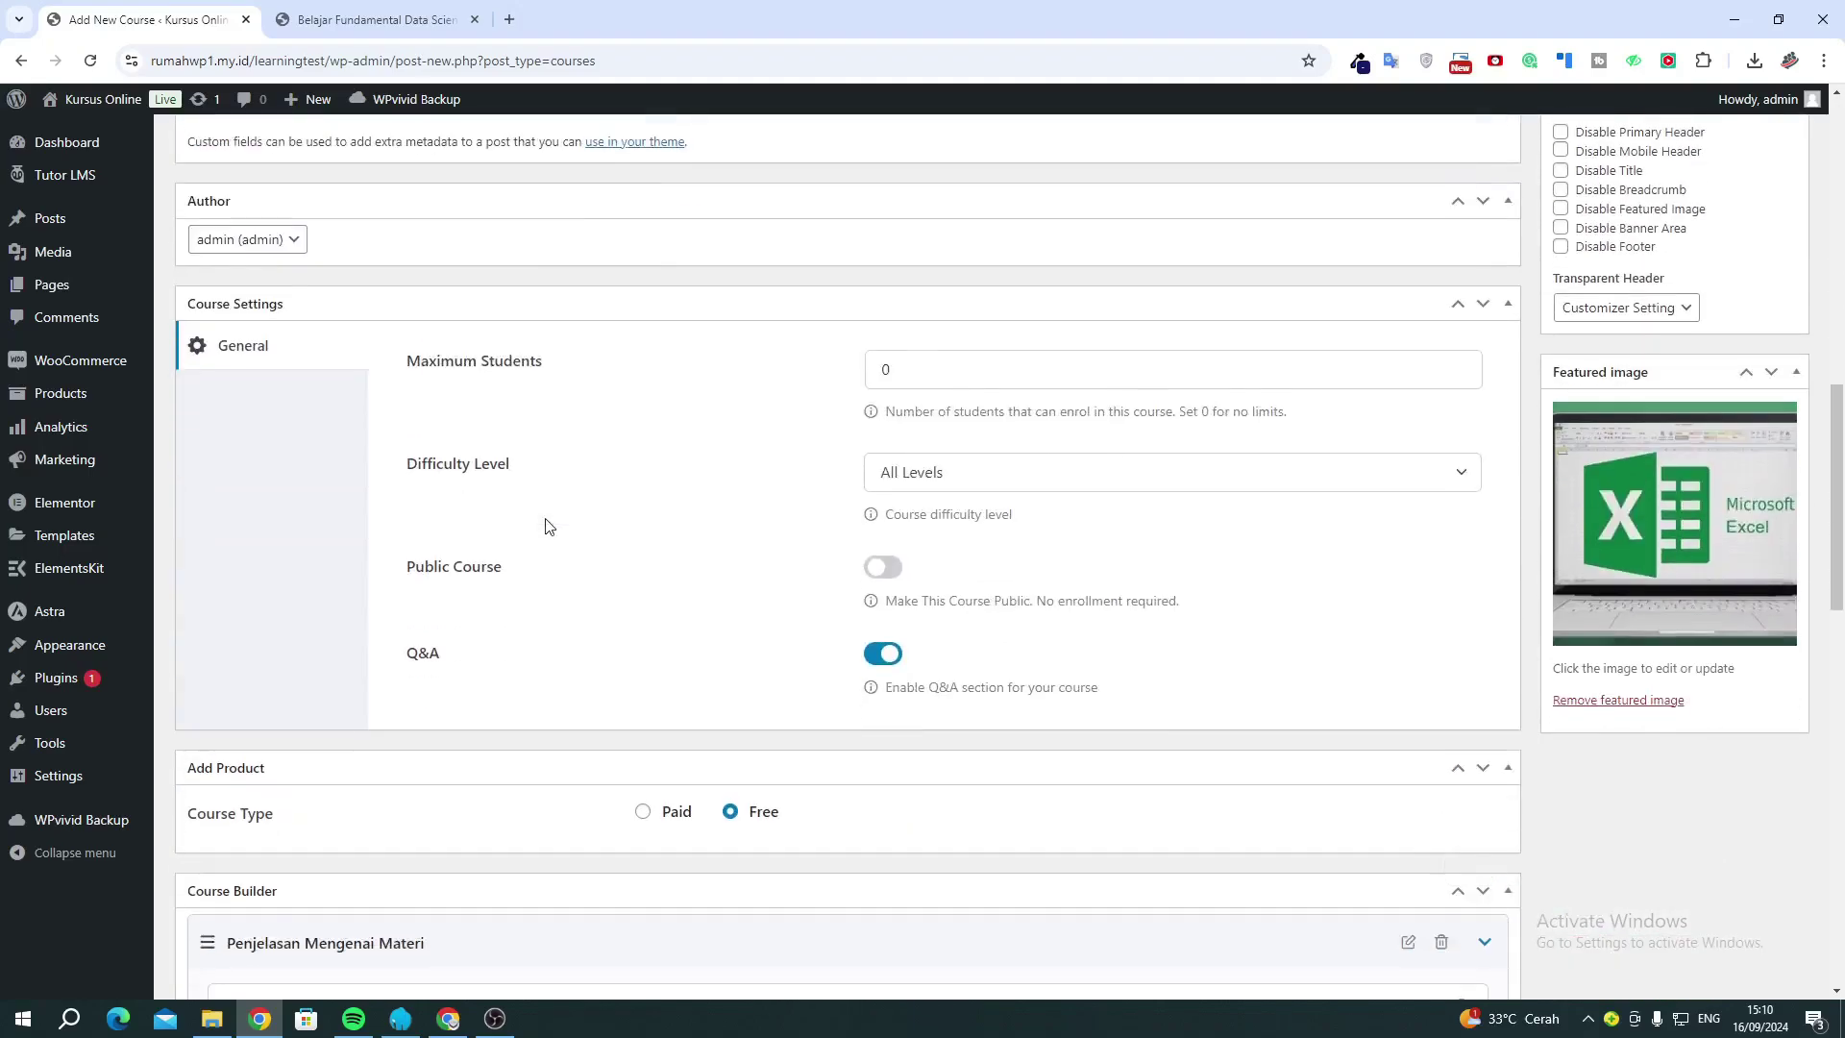
pyautogui.scroll(-2, 544, 523)
pyautogui.scroll(2, 1283, 440)
pyautogui.scroll(9, 1283, 440)
pyautogui.click(1766, 236)
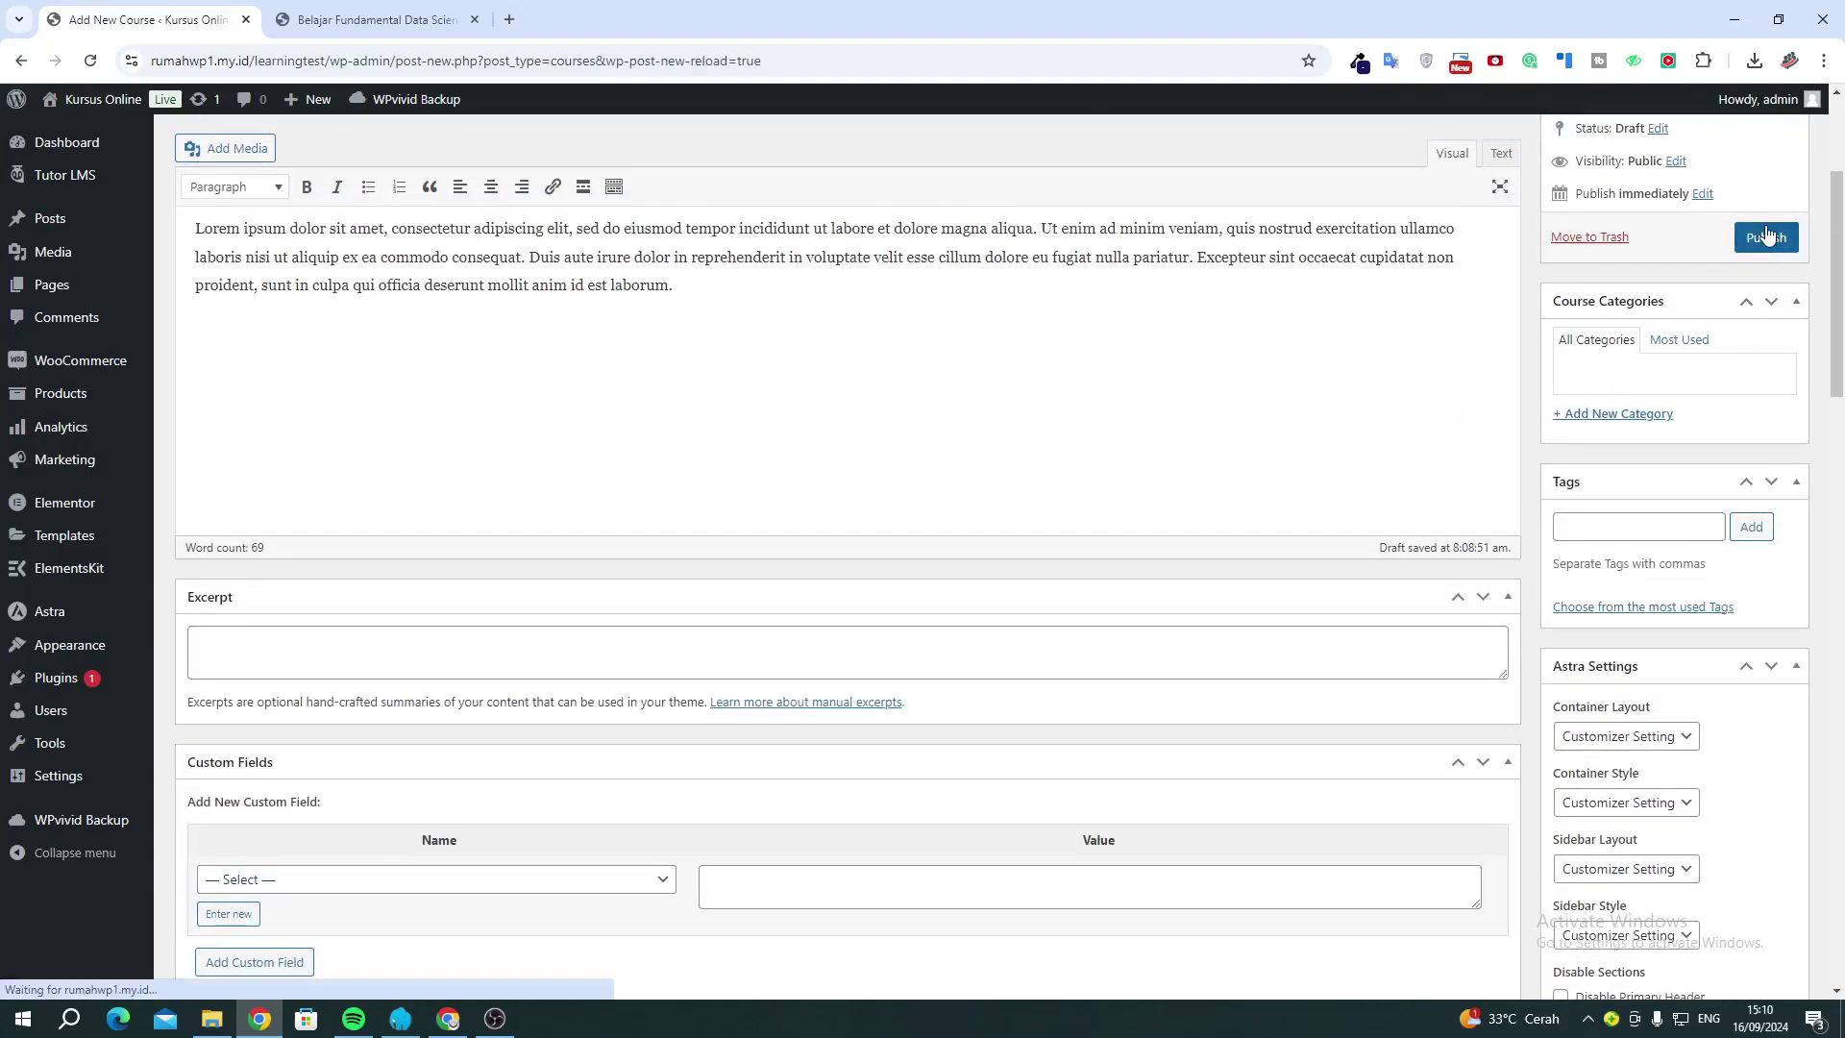
pyautogui.click(423, 24)
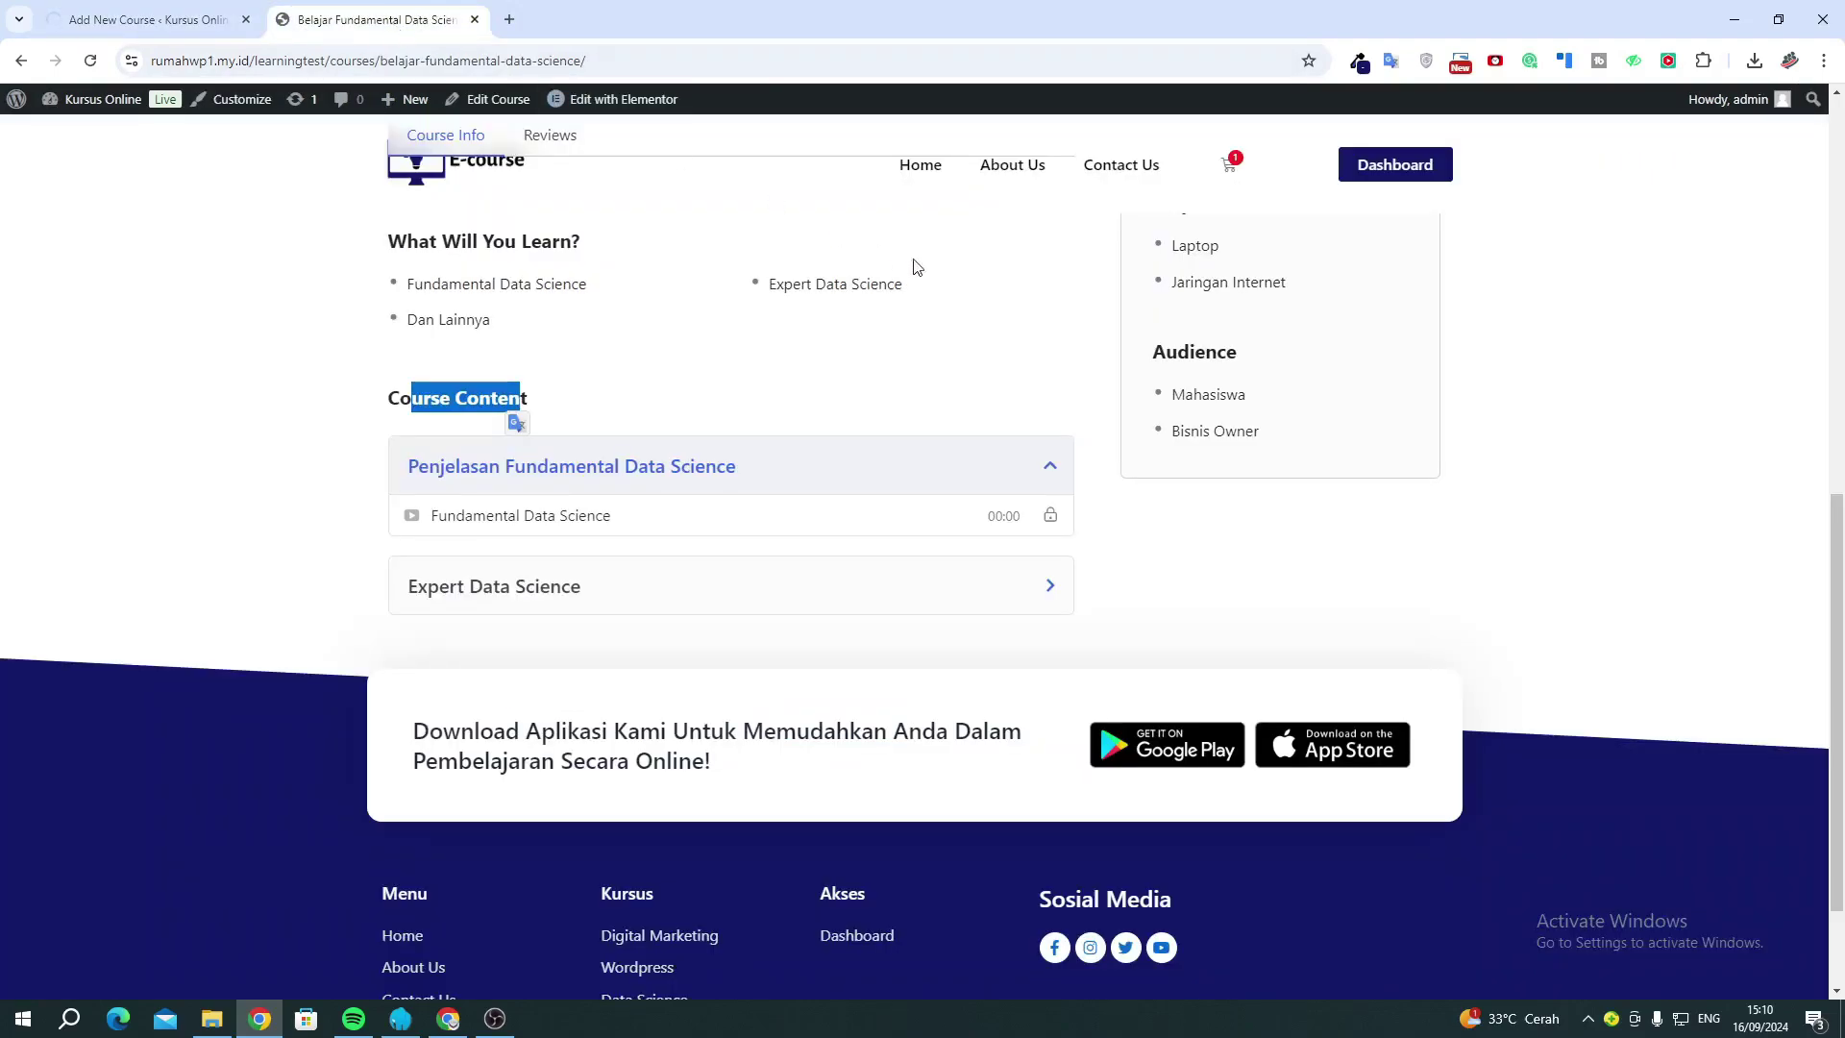
# Open the live Example Course from Home and review its Free label and About Course text.
pyautogui.click(928, 168)
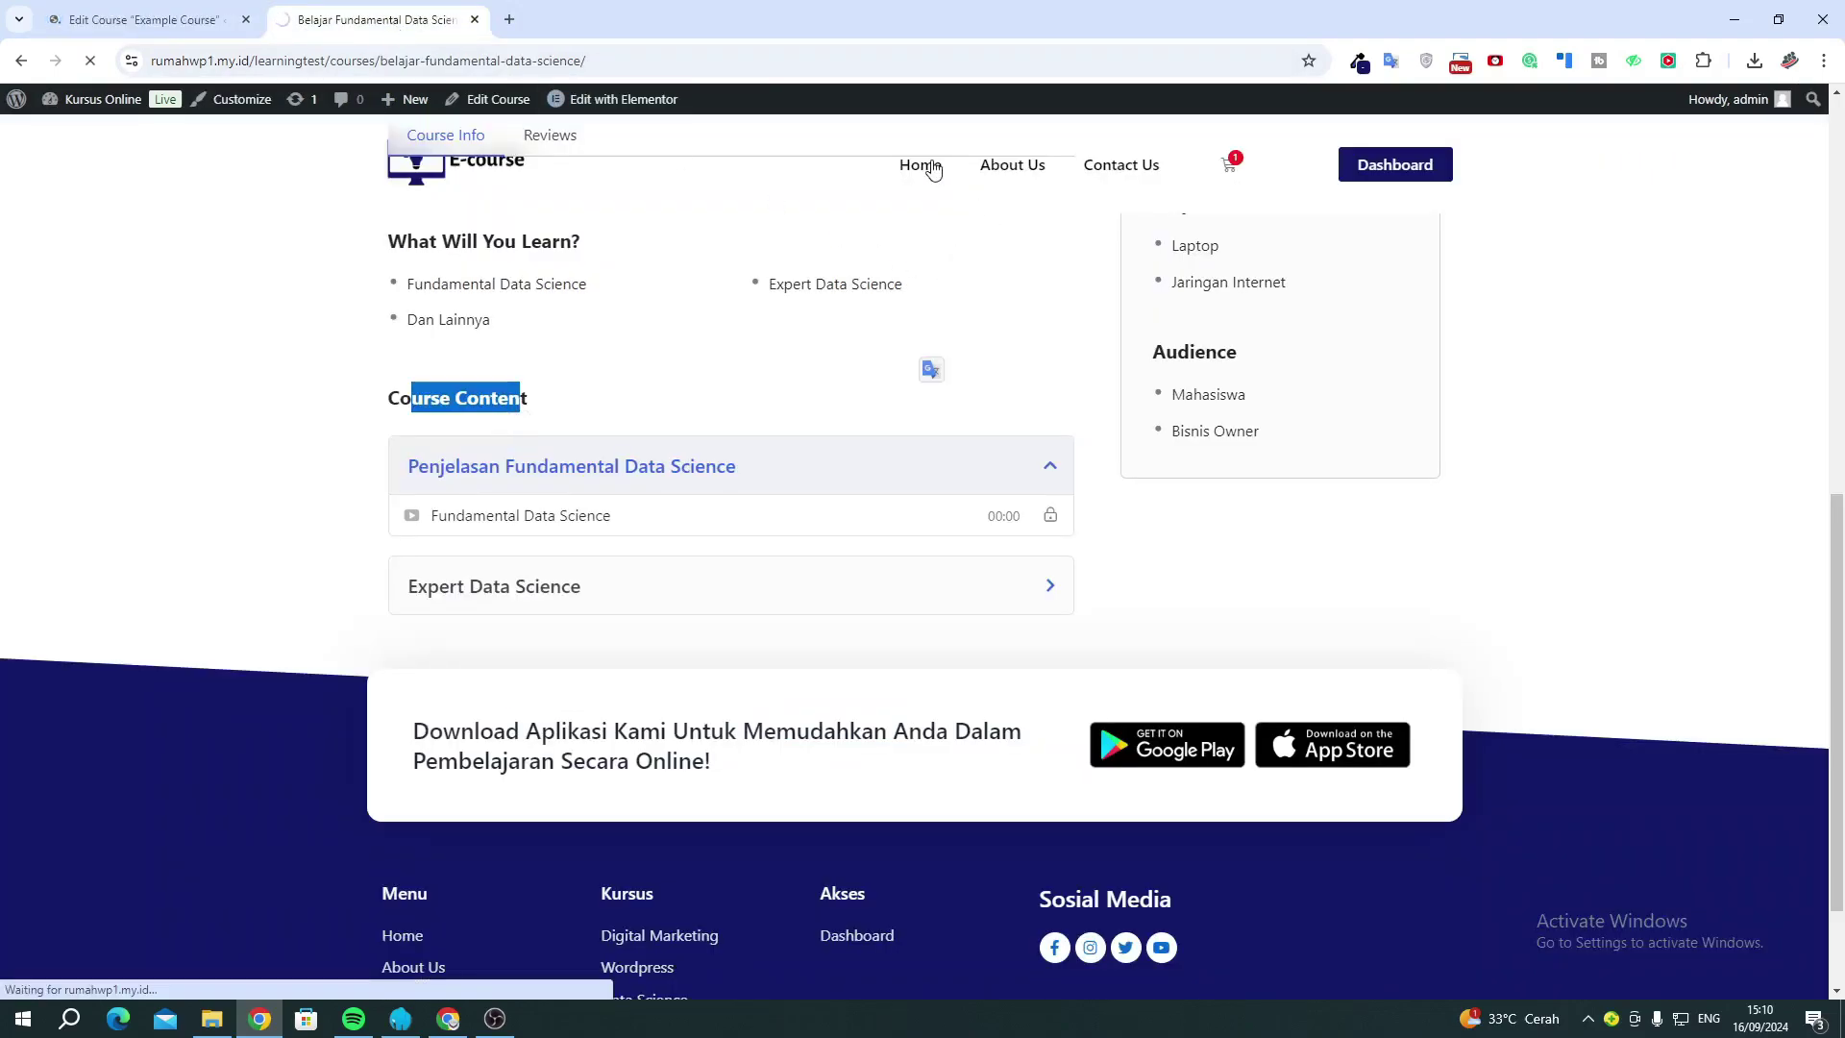
pyautogui.scroll(-7, 930, 250)
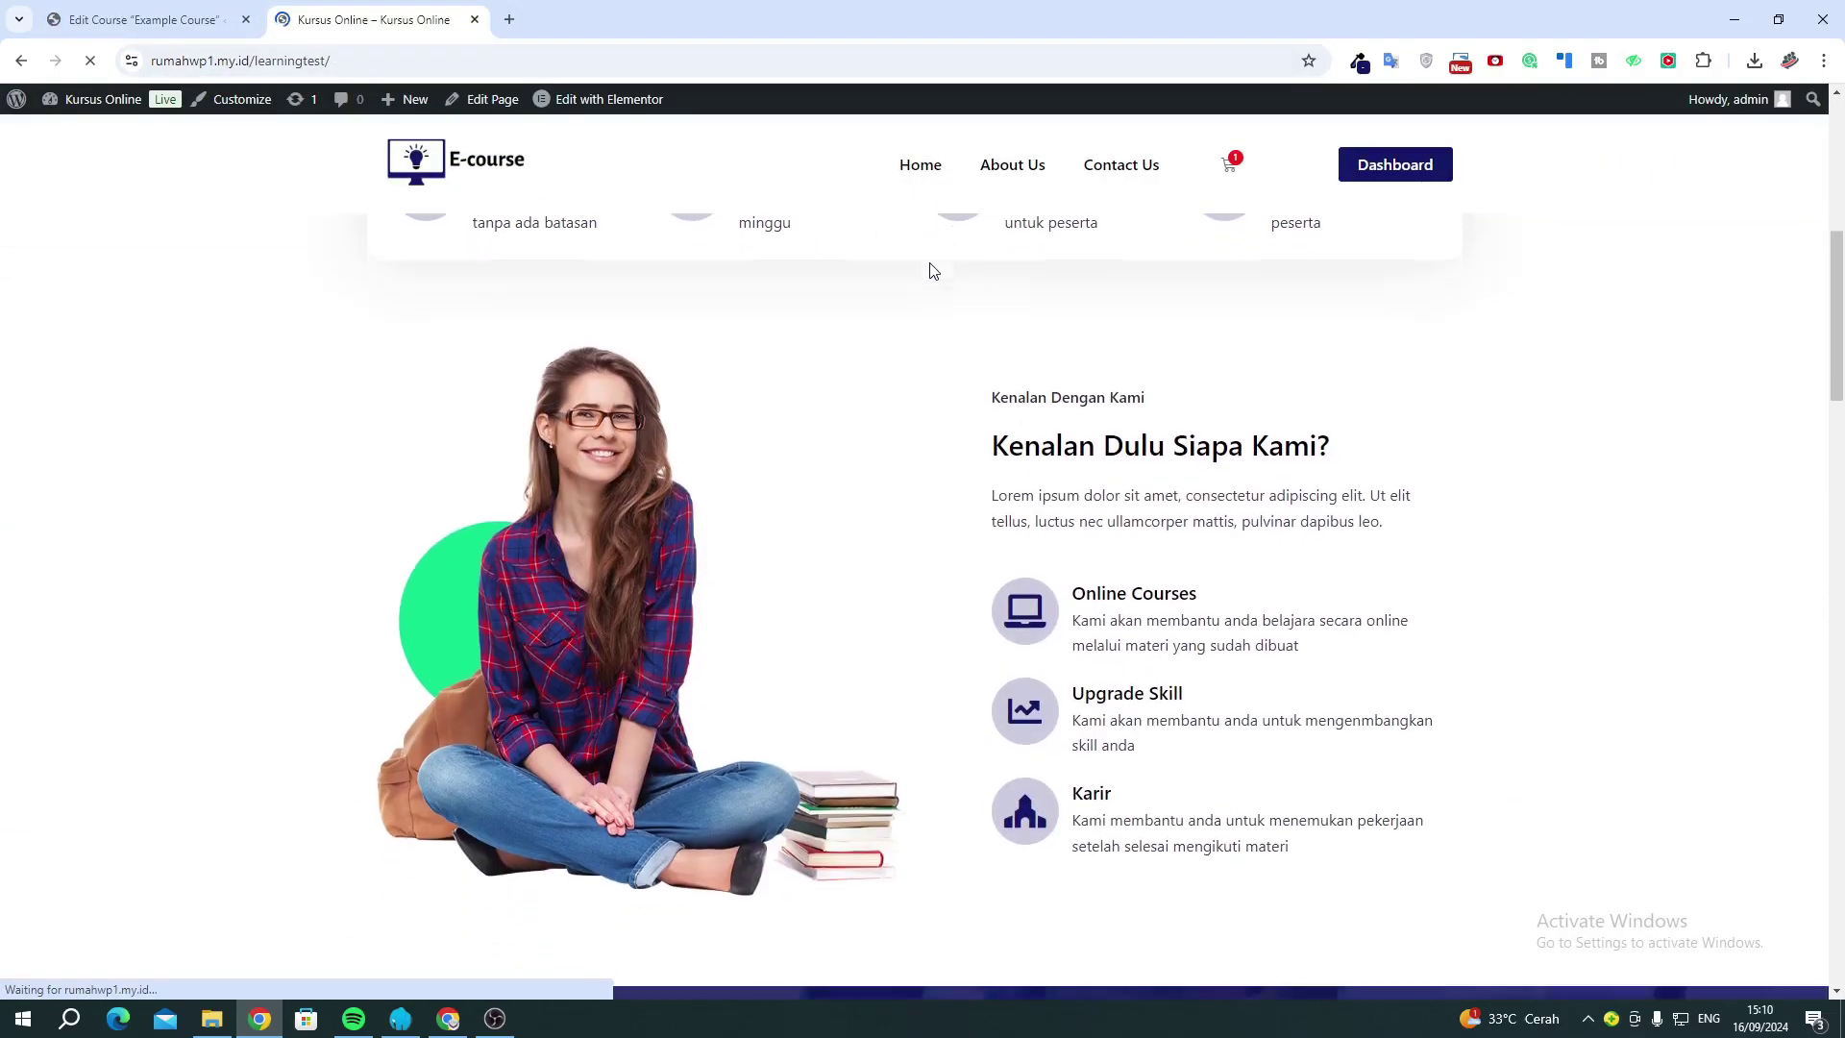
pyautogui.scroll(-15, 930, 271)
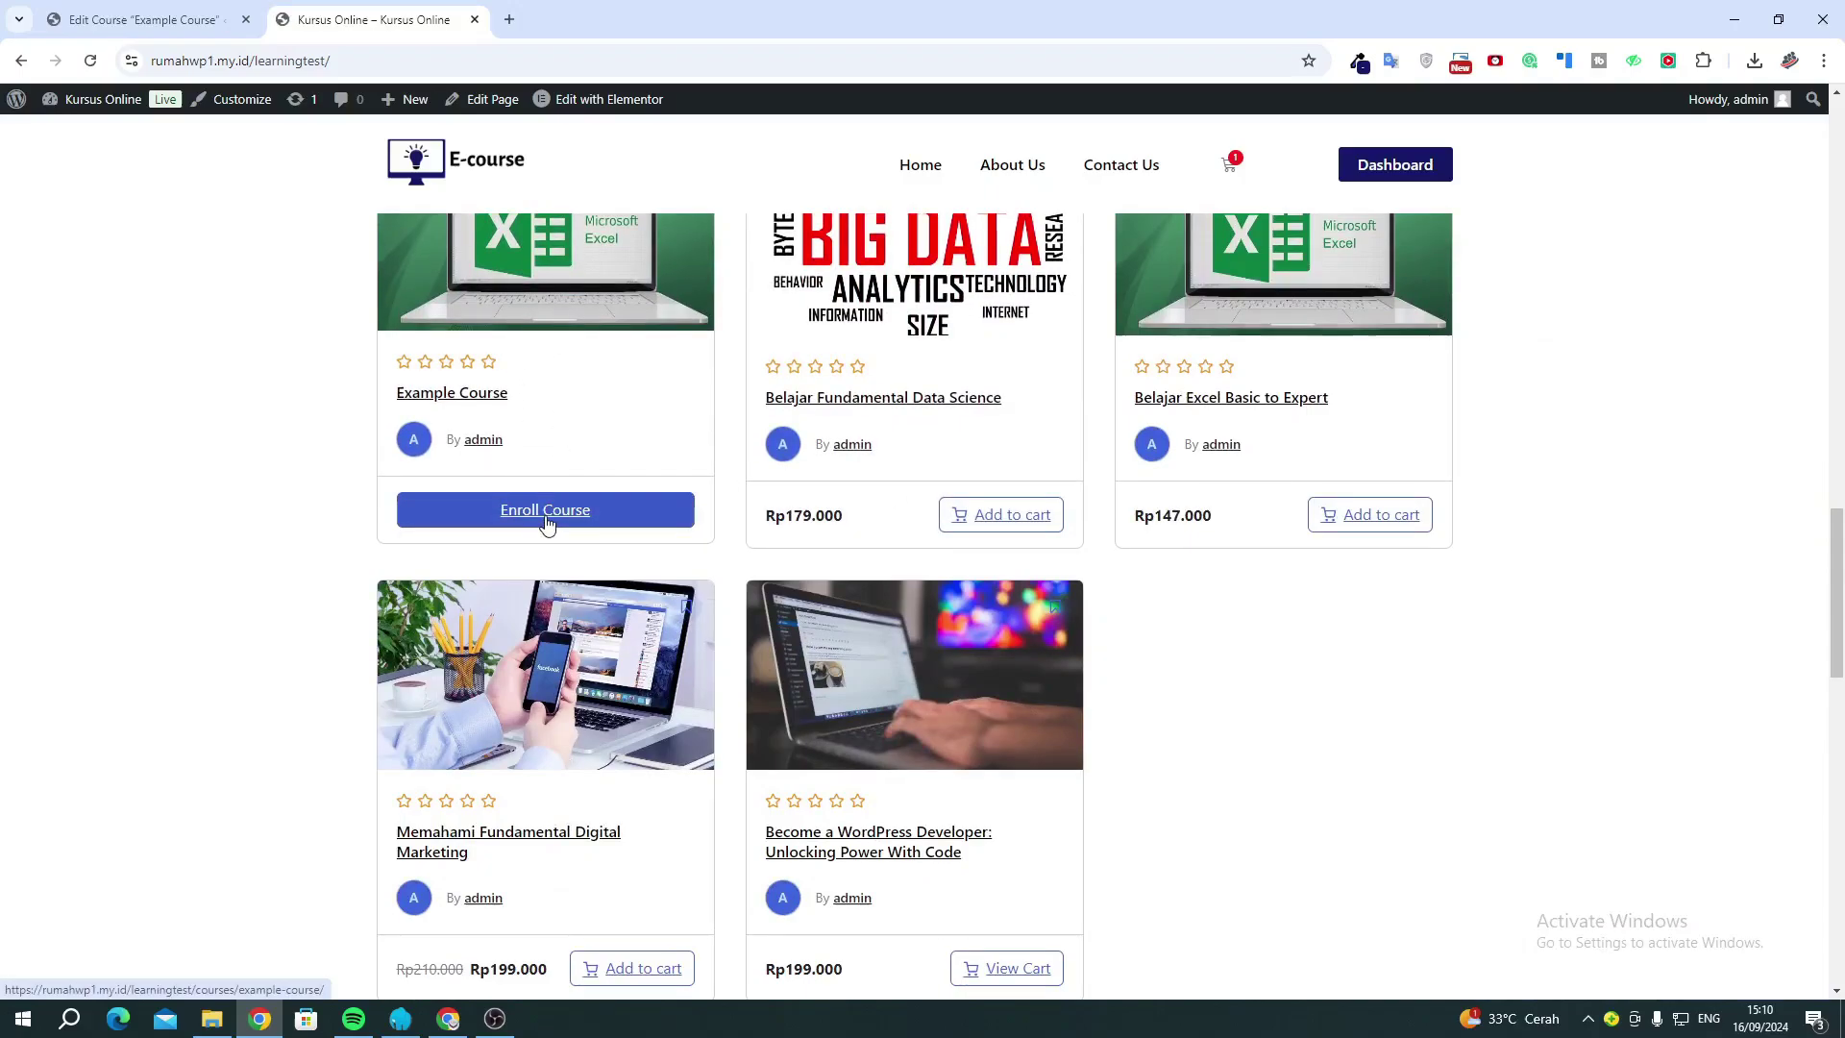
pyautogui.click(541, 515)
pyautogui.scroll(2, 568, 445)
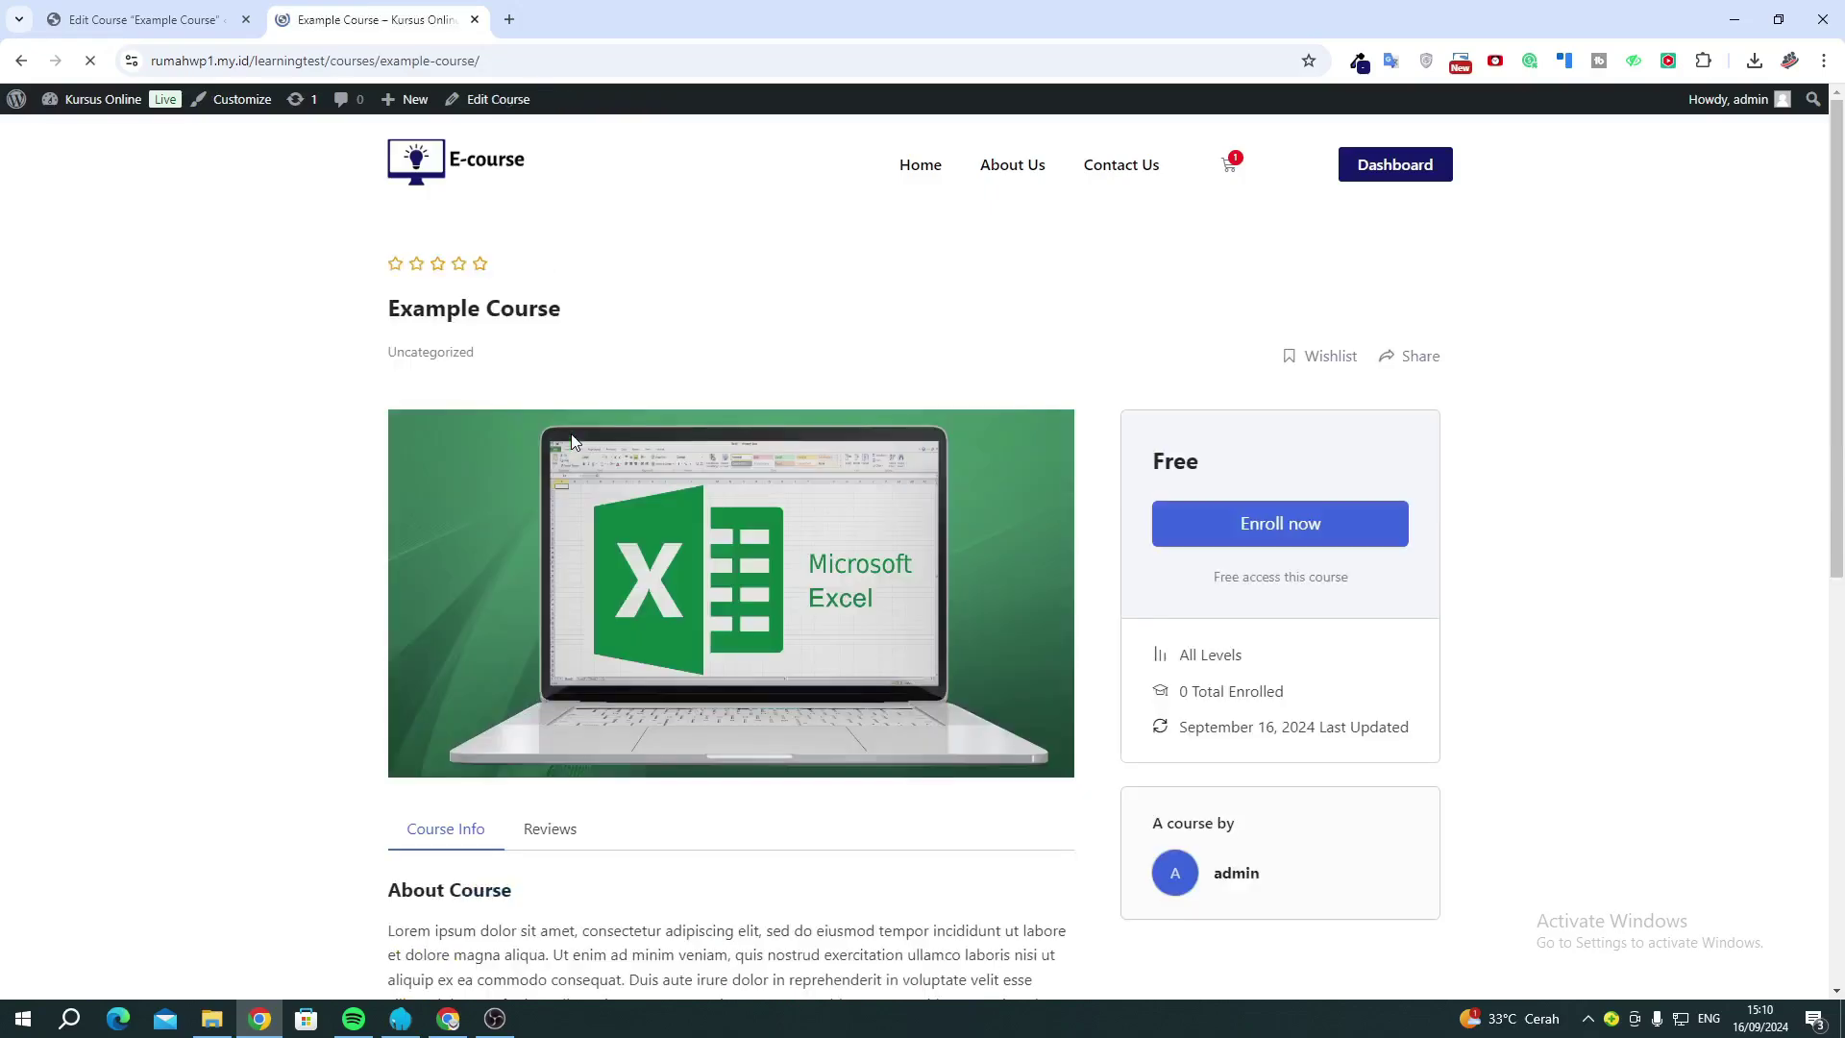
pyautogui.scroll(-5, 571, 435)
pyautogui.moveTo(482, 445); pyautogui.dragTo(544, 475)
pyautogui.click(646, 478)
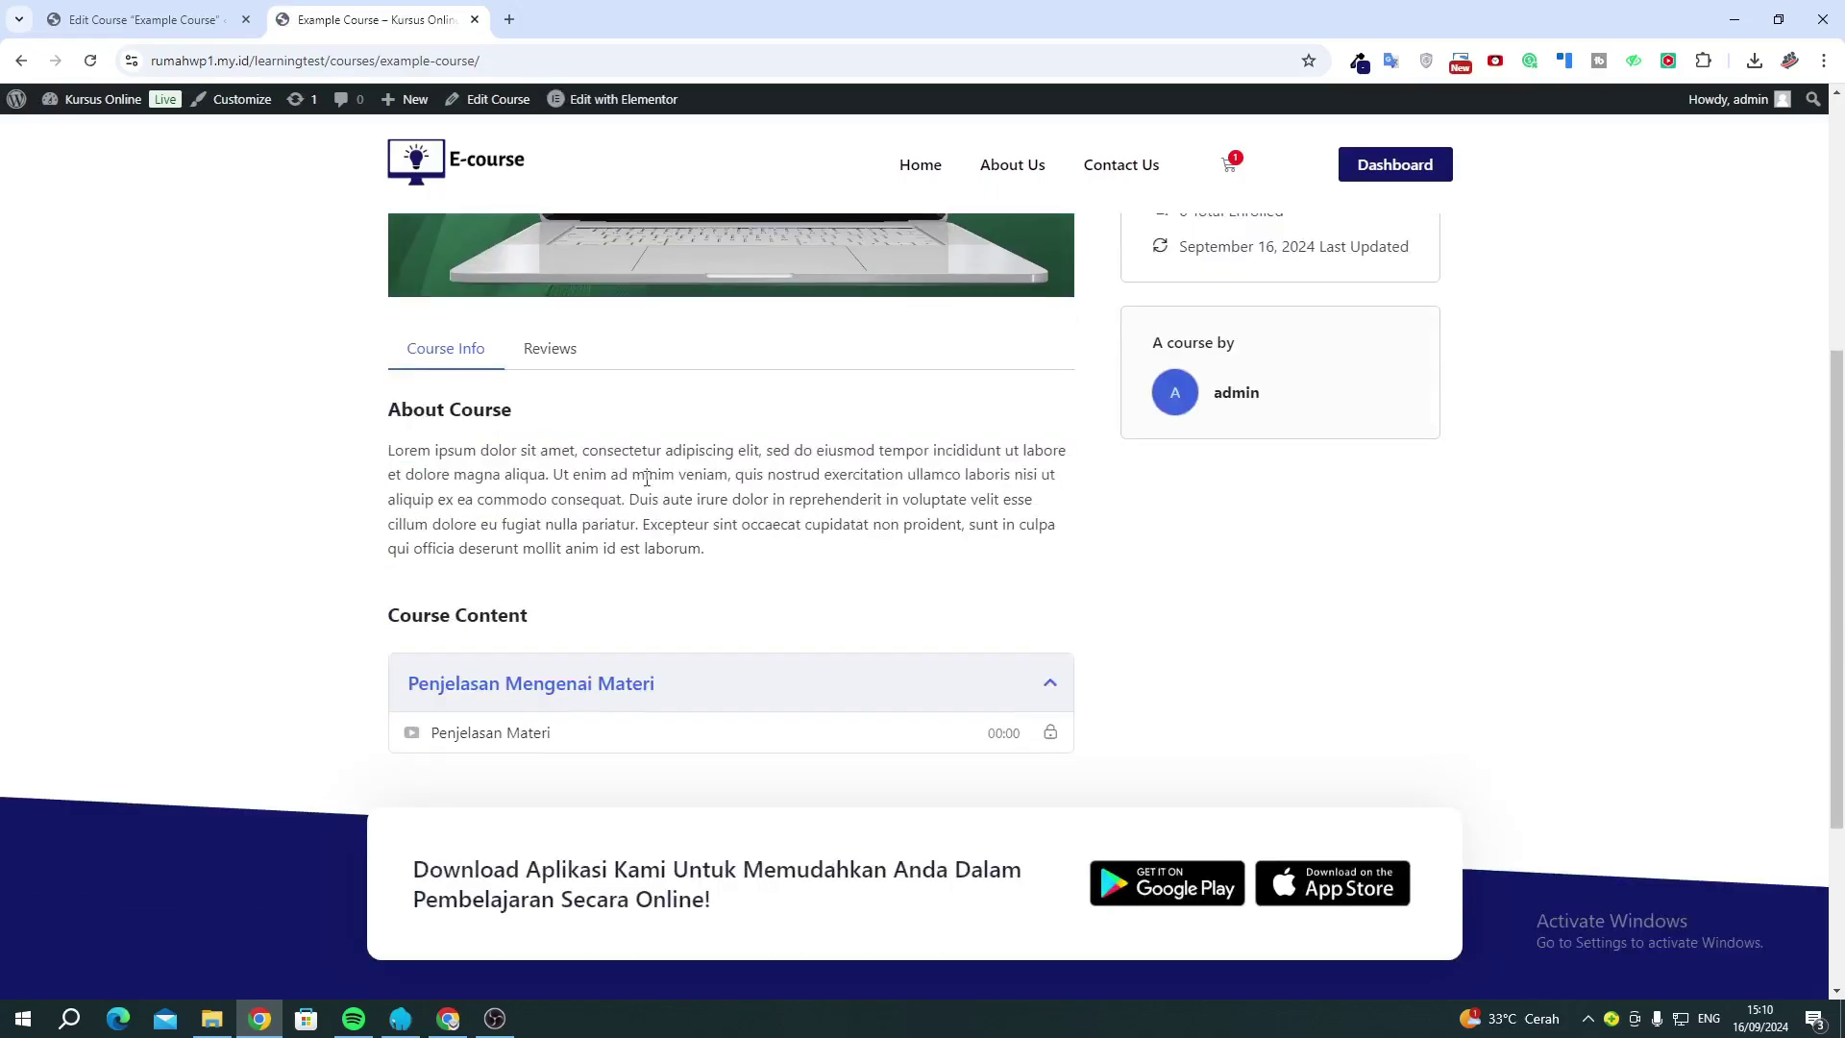
pyautogui.moveTo(424, 441); pyautogui.dragTo(475, 448)
pyautogui.click(509, 481)
# Enter 'Belajar php' and 'Belajar css' under What Will I Learn.
pyautogui.click(168, 19)
pyautogui.scroll(-10, 482, 598)
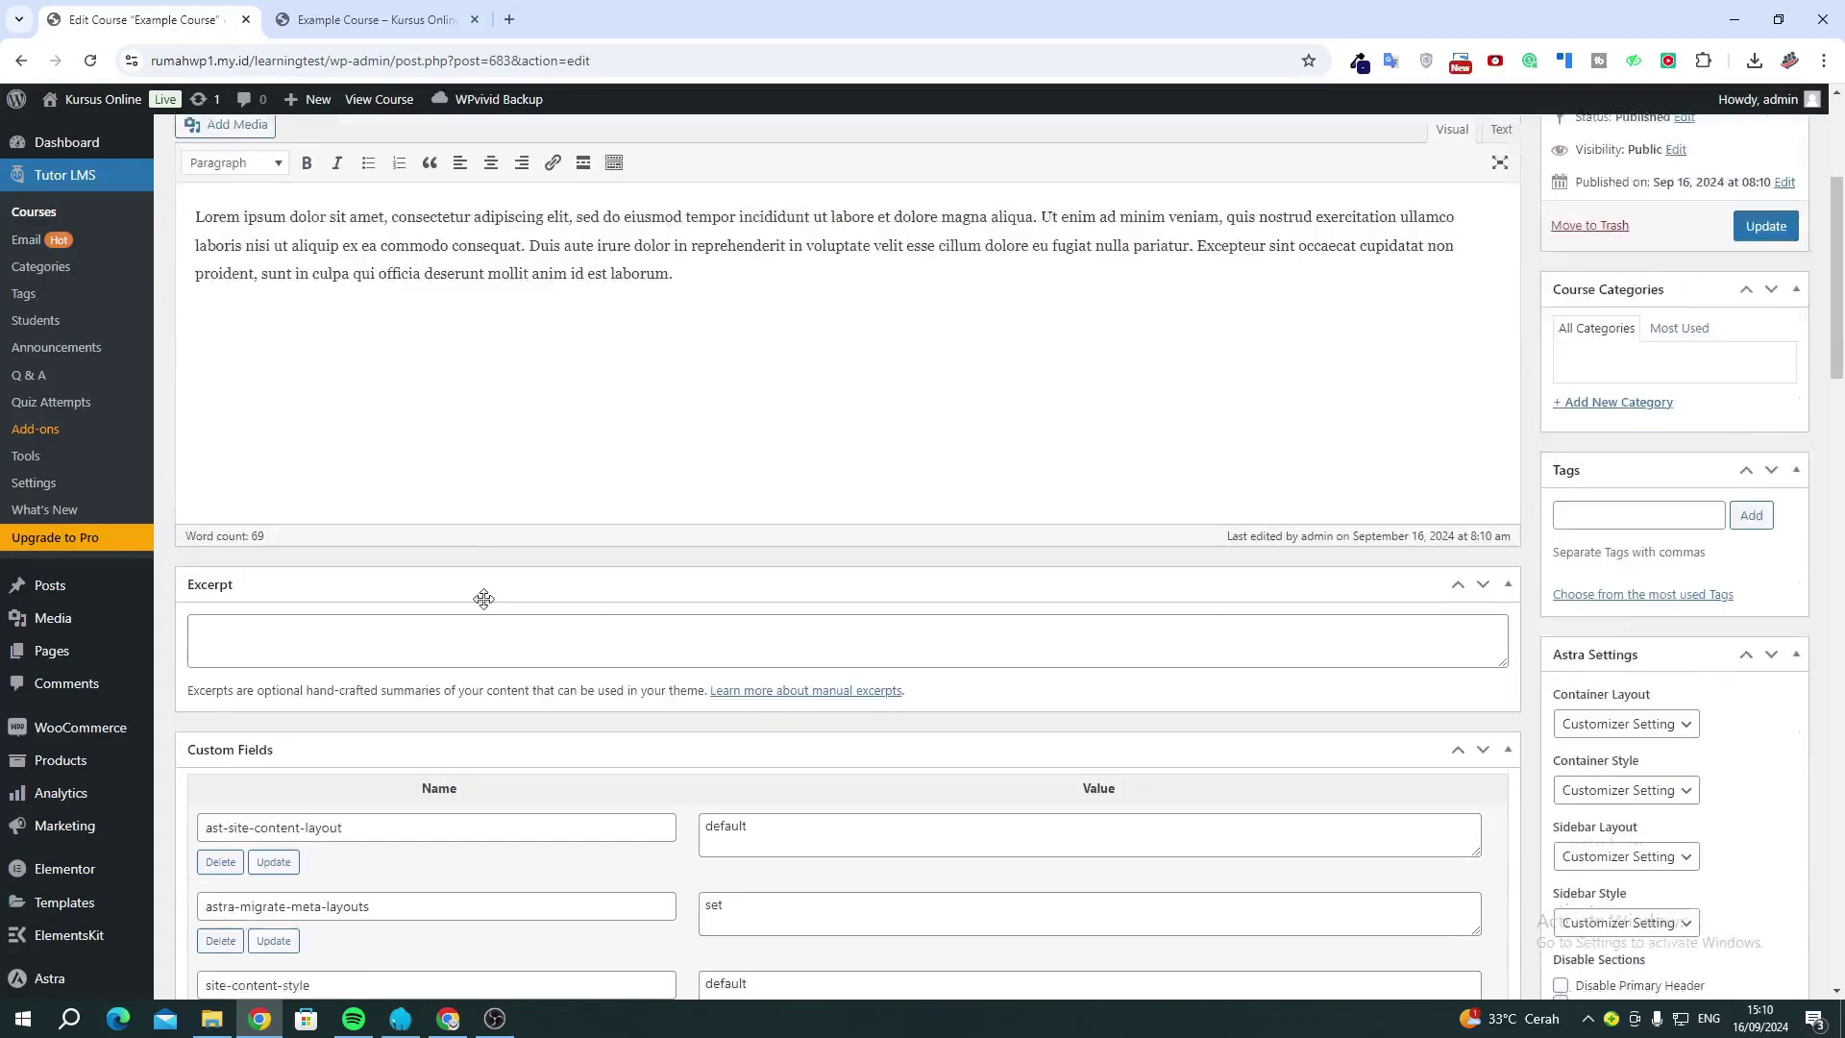
pyautogui.scroll(-15, 483, 606)
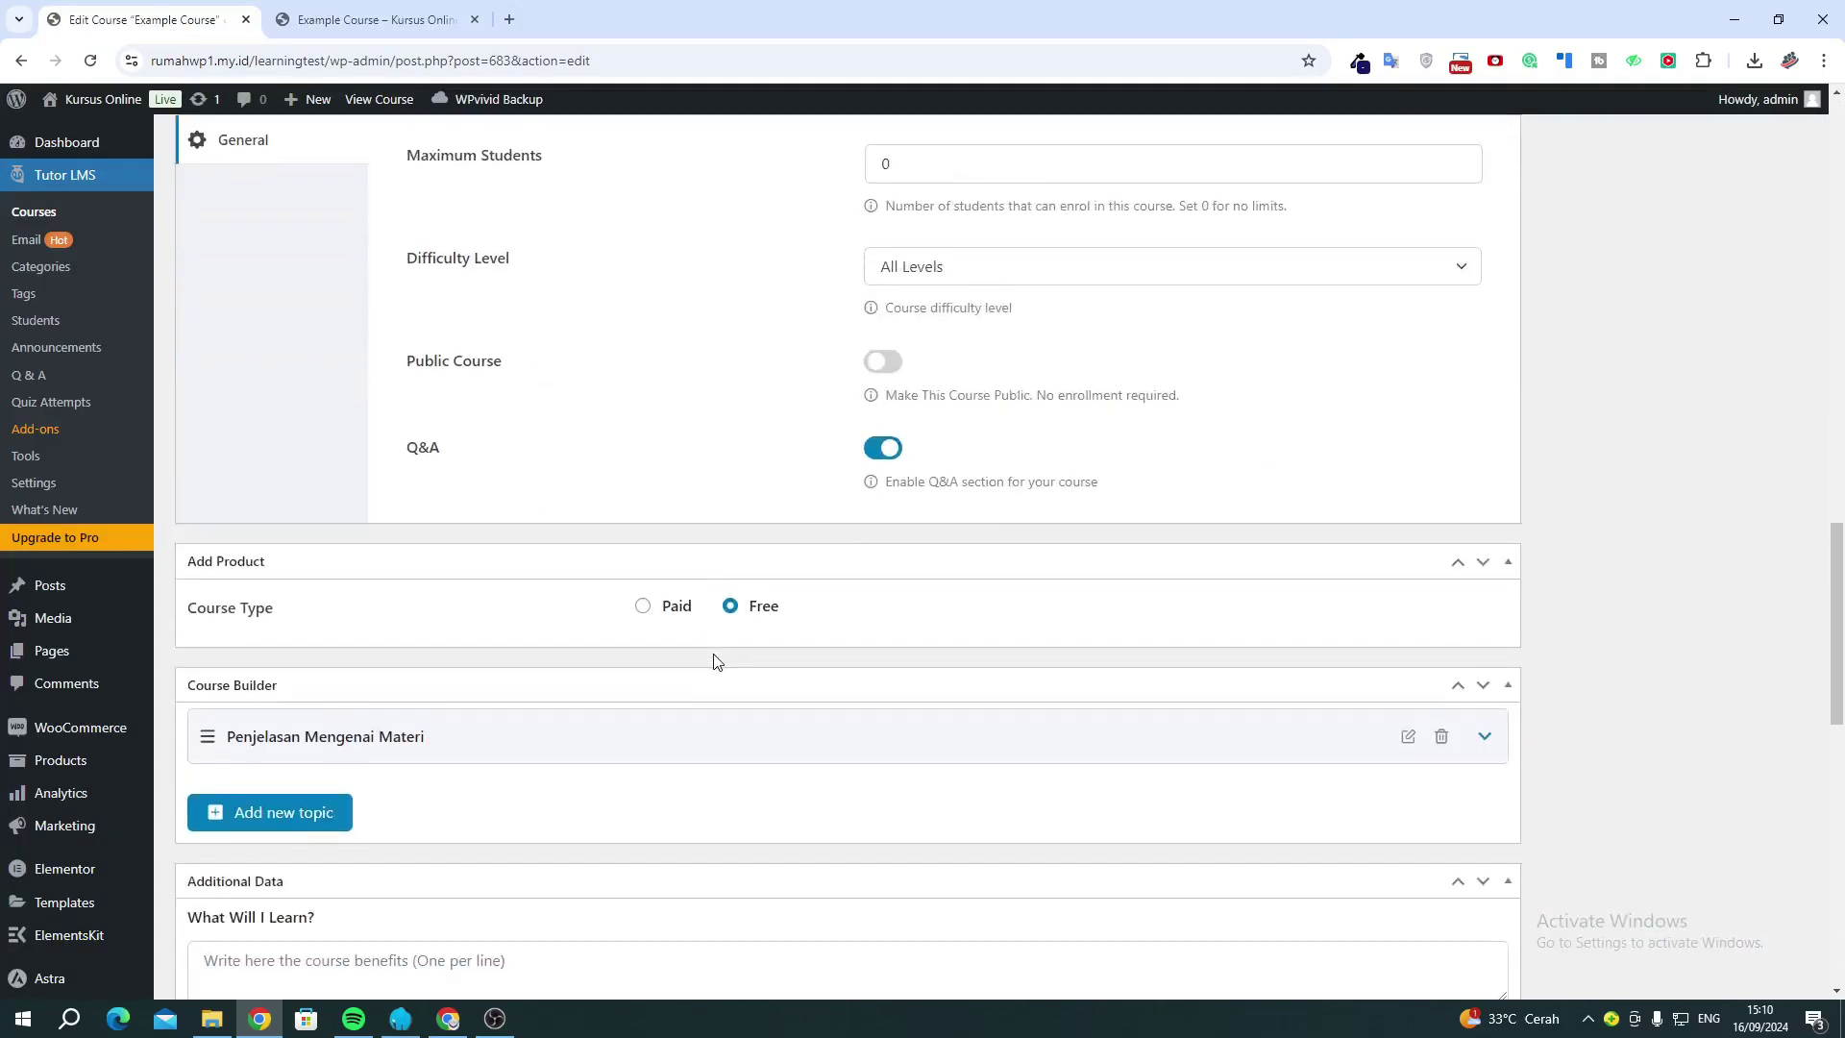
pyautogui.scroll(-1, 673, 635)
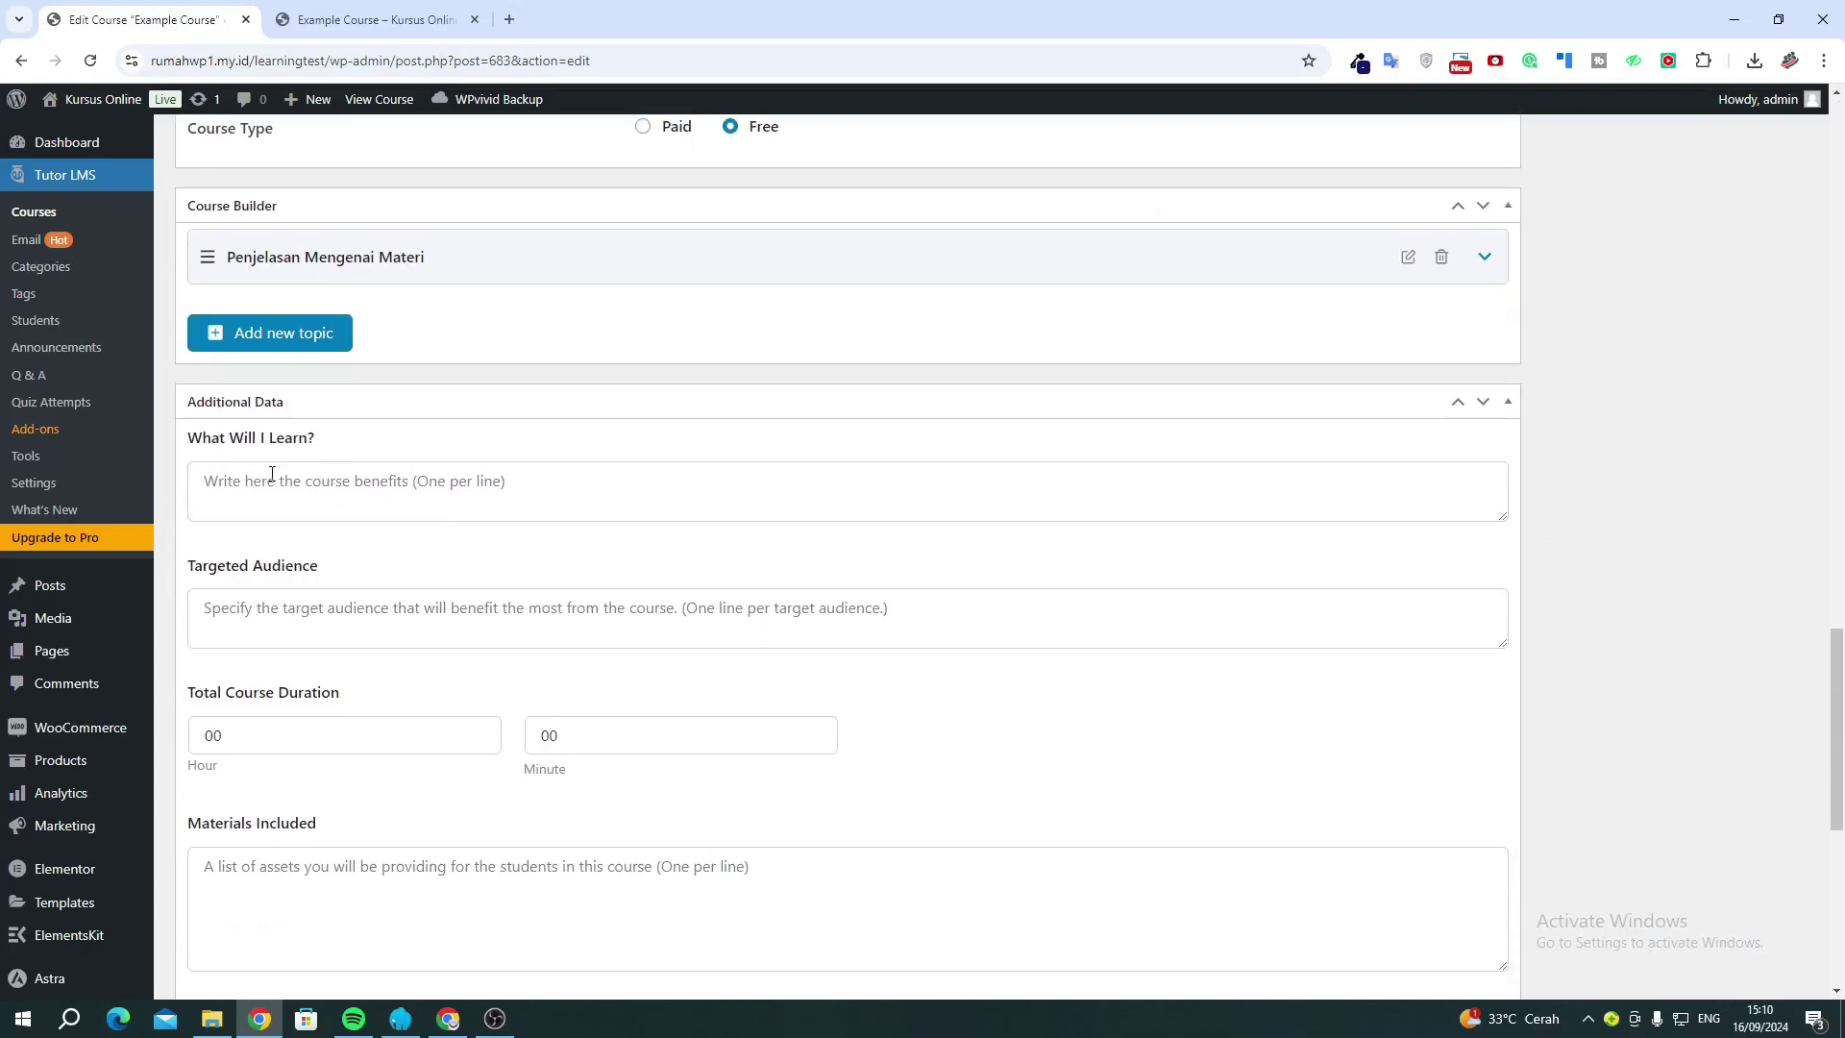
pyautogui.click(333, 481)
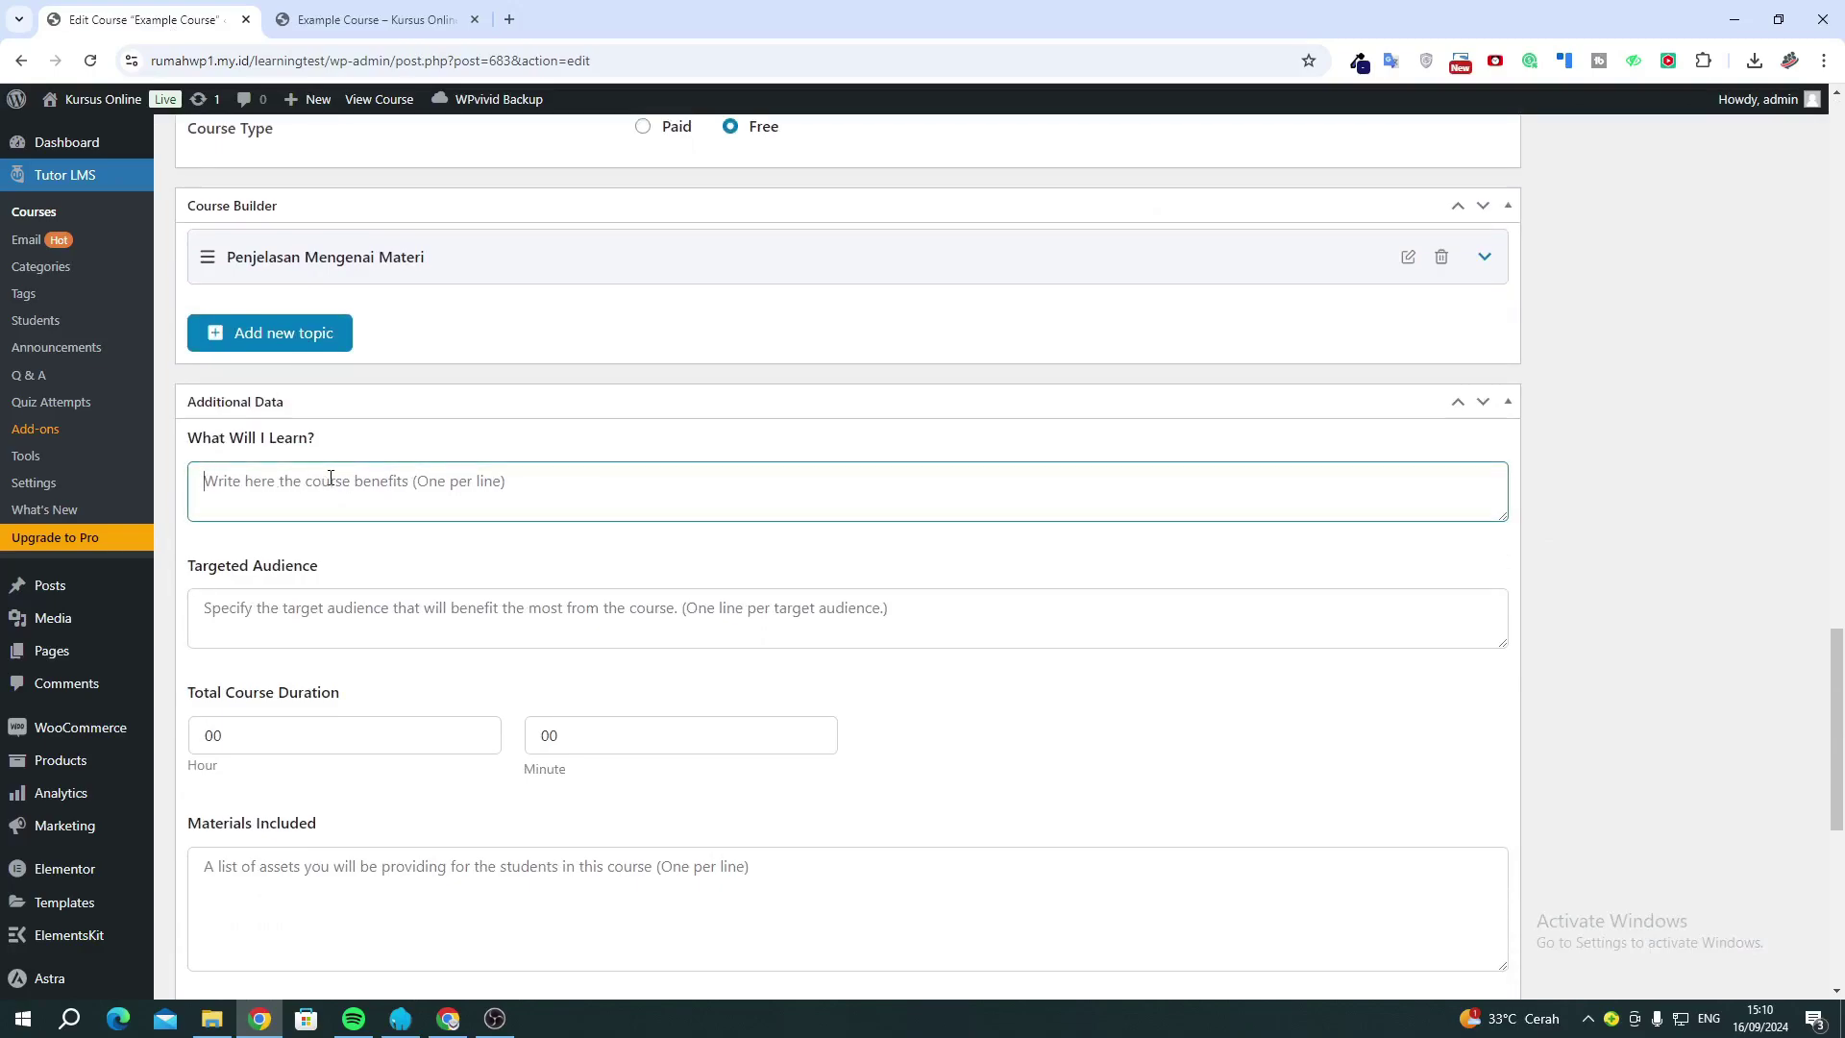
pyautogui.write('Belajar ')
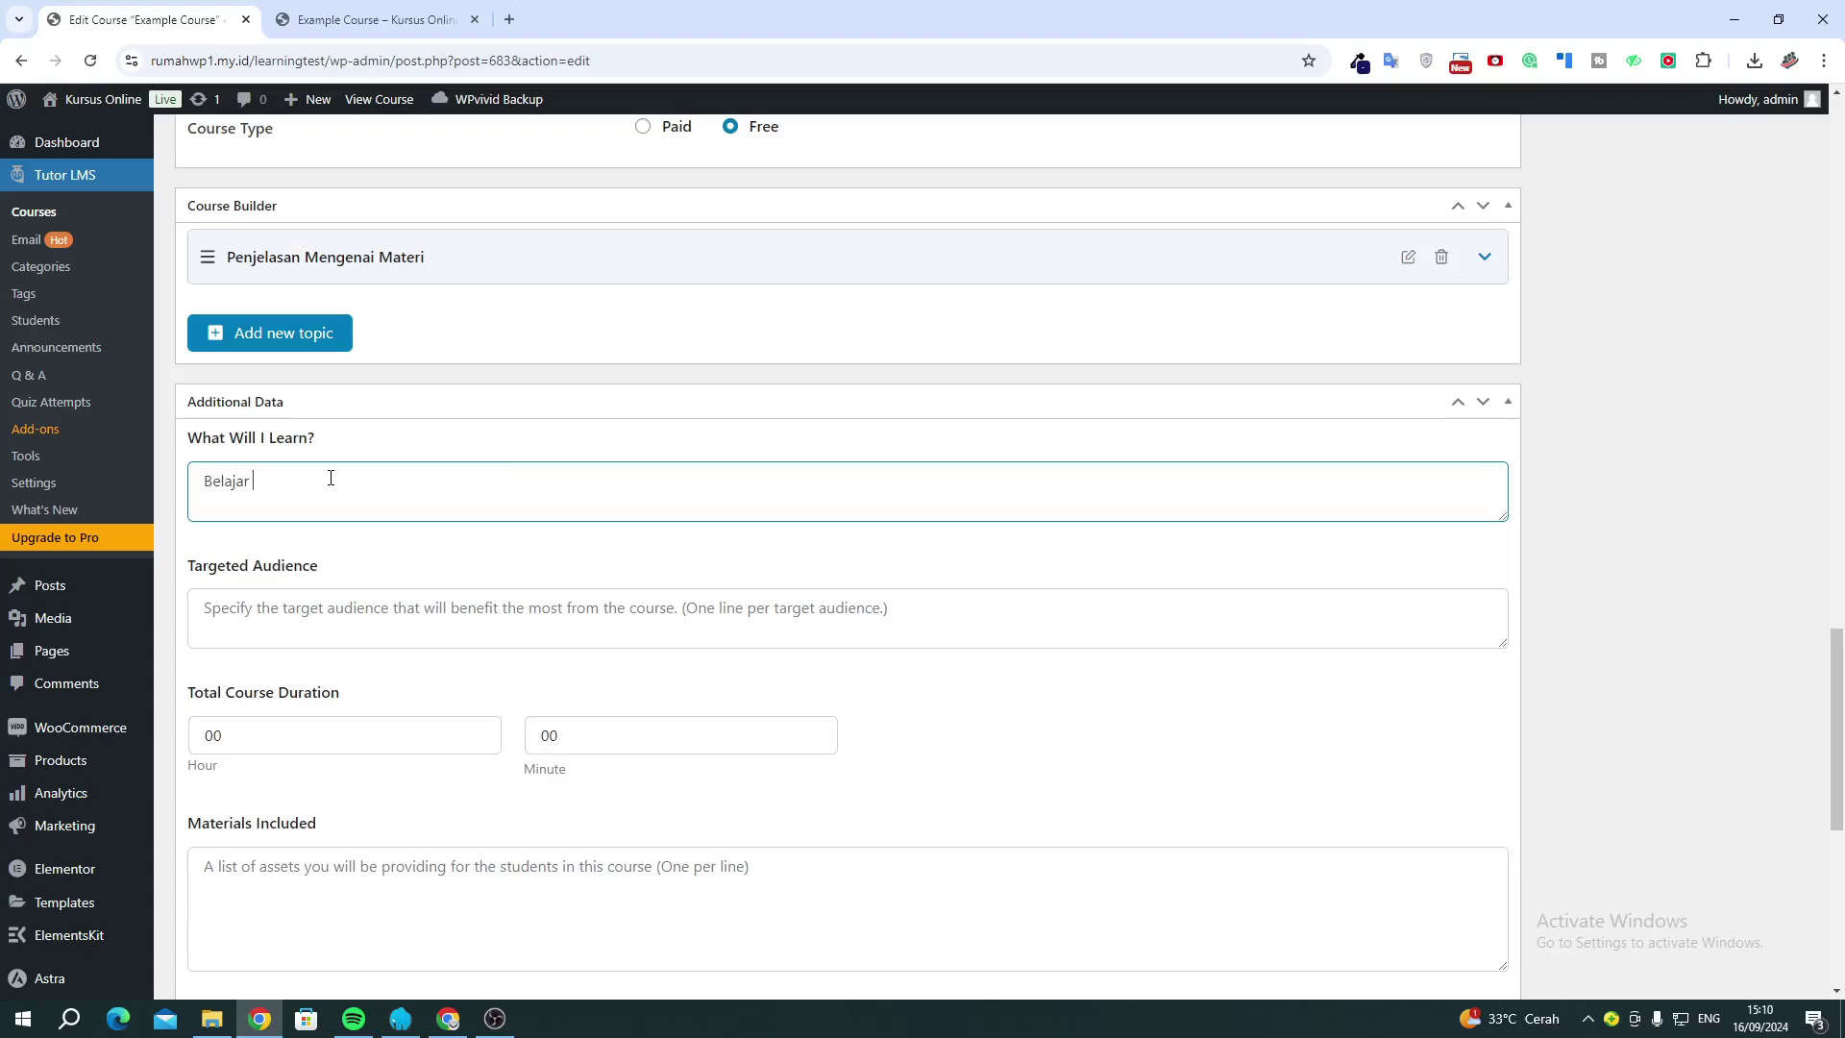
pyautogui.write('php')
pyautogui.write('Bl')
pyautogui.write('elajar cs')
pyautogui.write('s')
# List 'Mahasiswa' and 'Bisnis Owner' as the Targeted Audience.
pyautogui.click(273, 606)
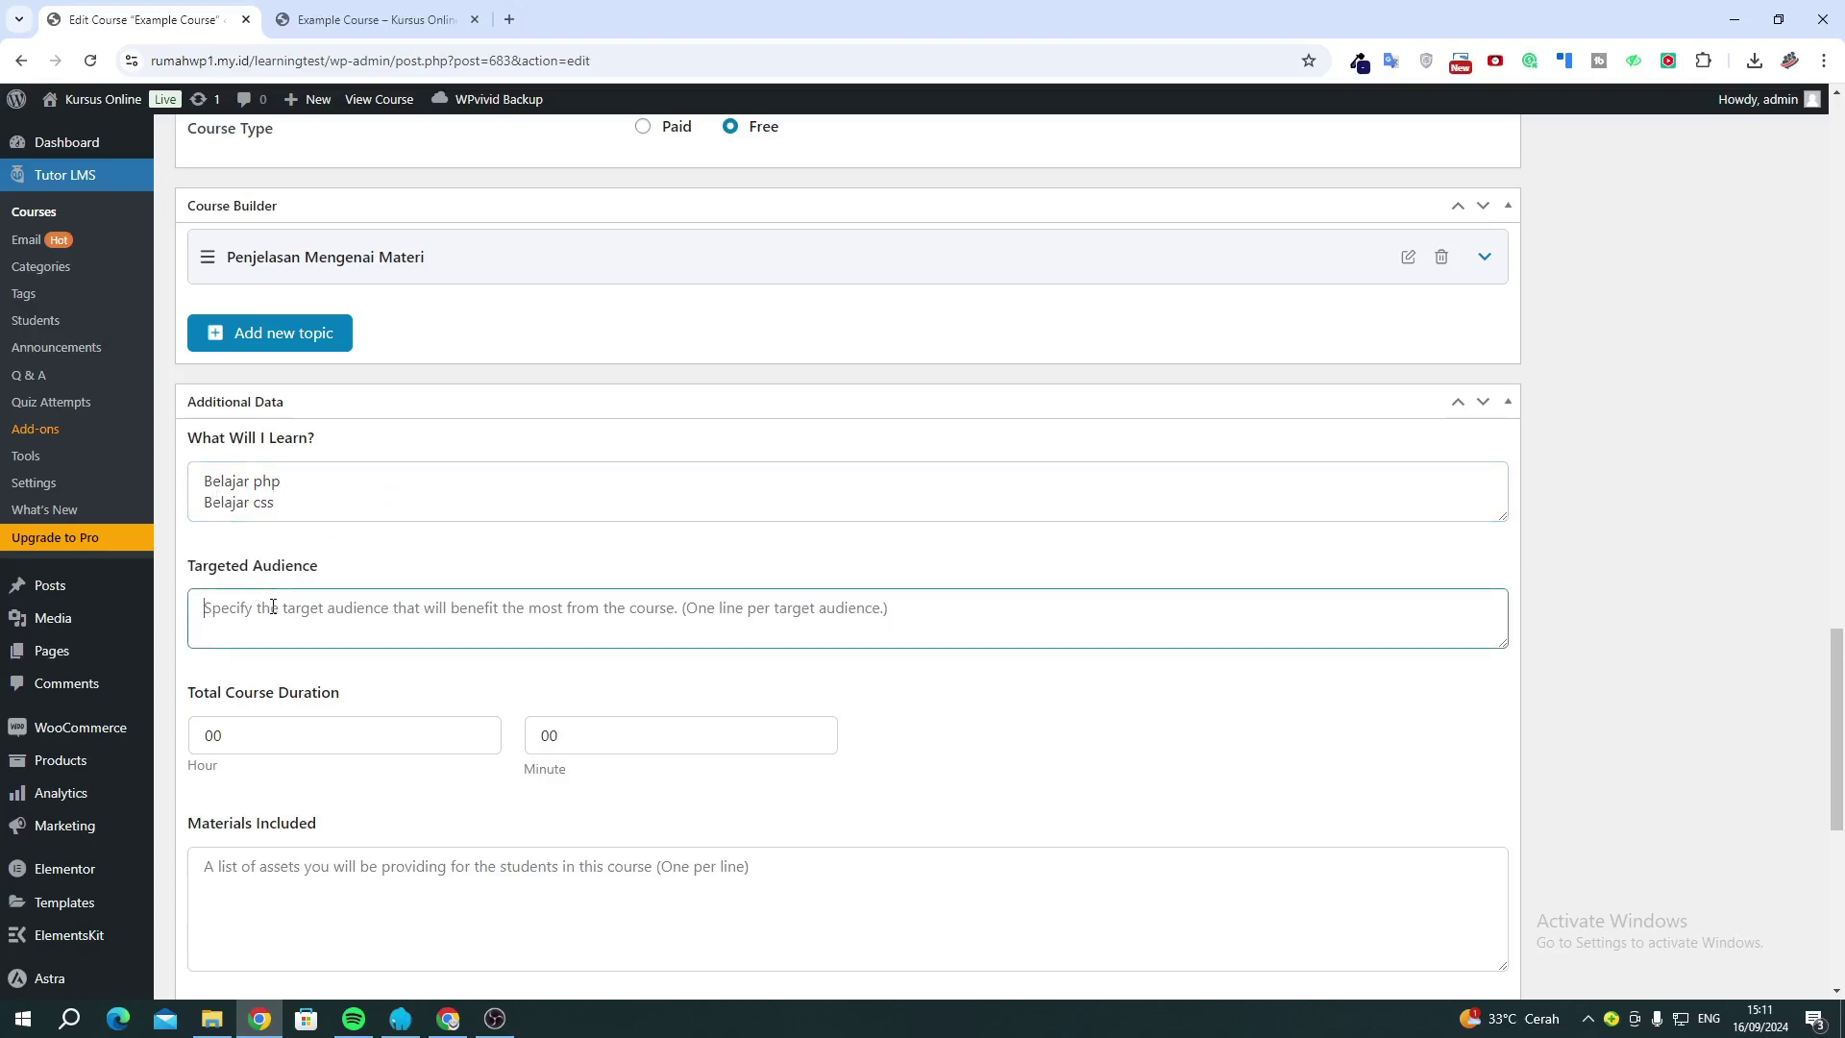
pyautogui.write('Mahasiswa ')
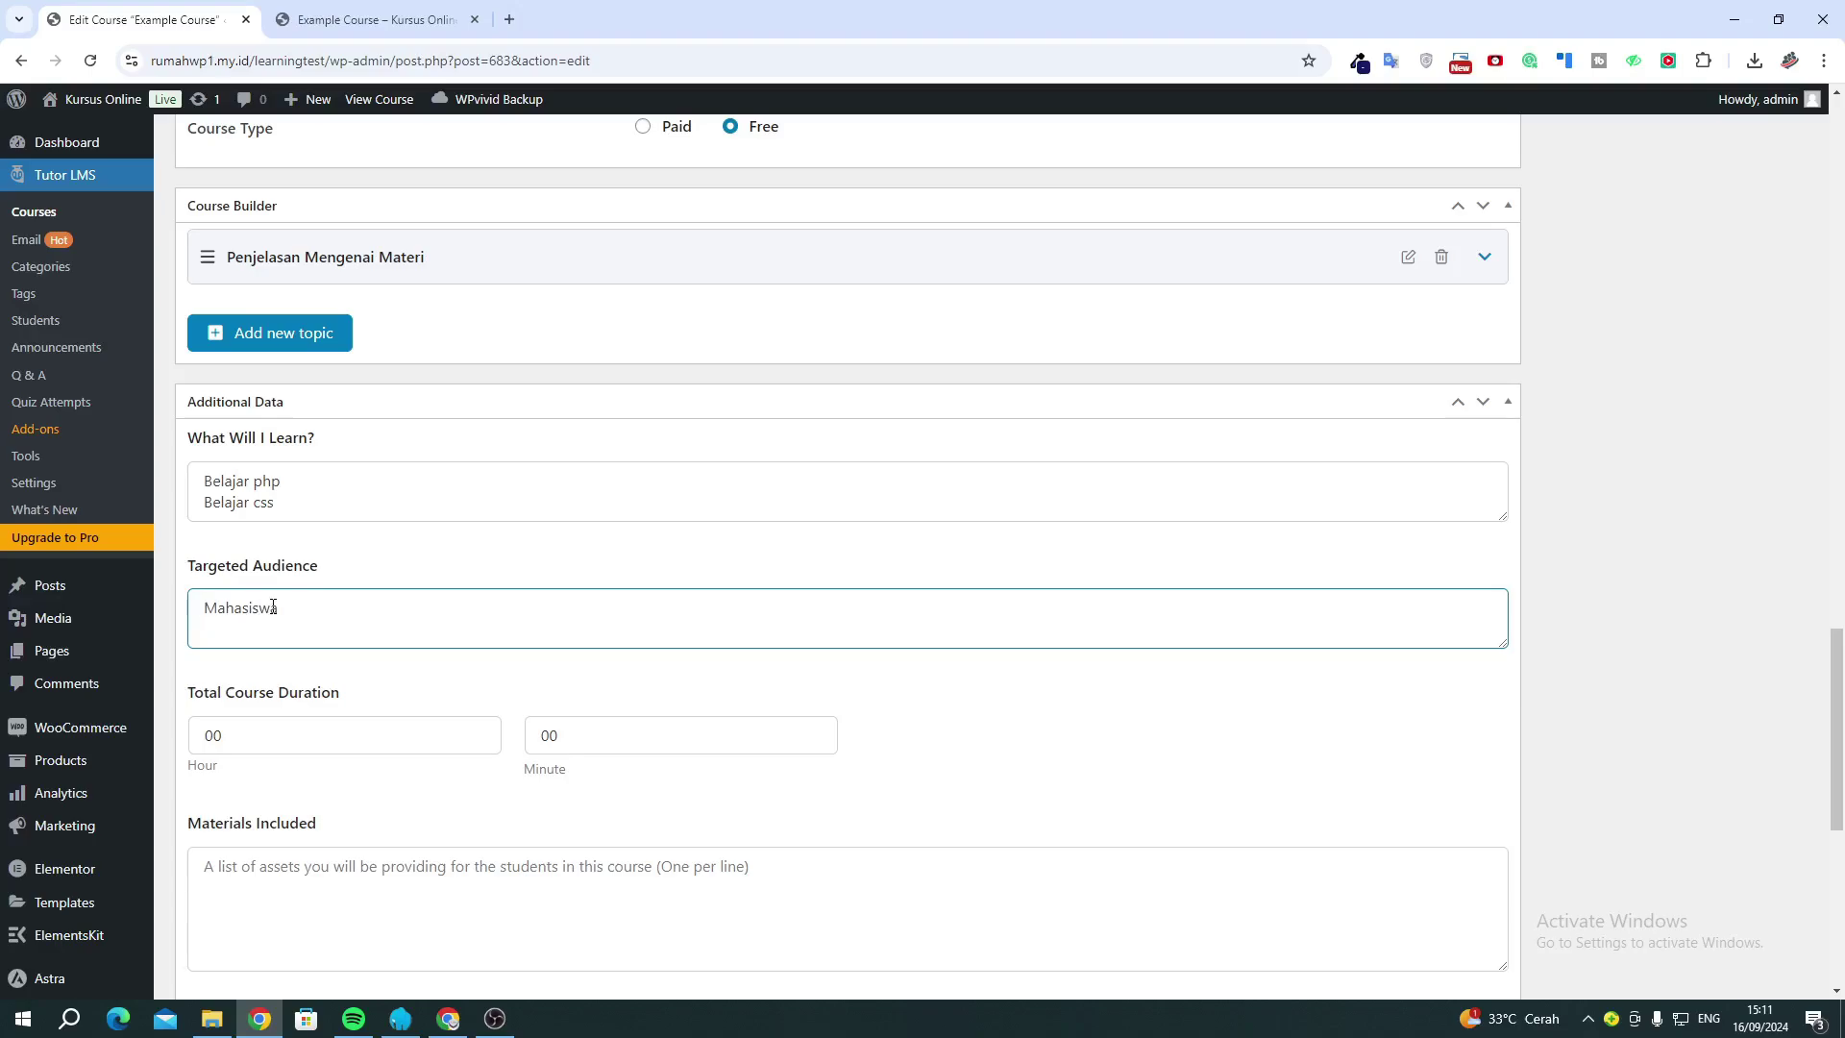
pyautogui.write('Bisnis Owner')
pyautogui.scroll(-3, 273, 606)
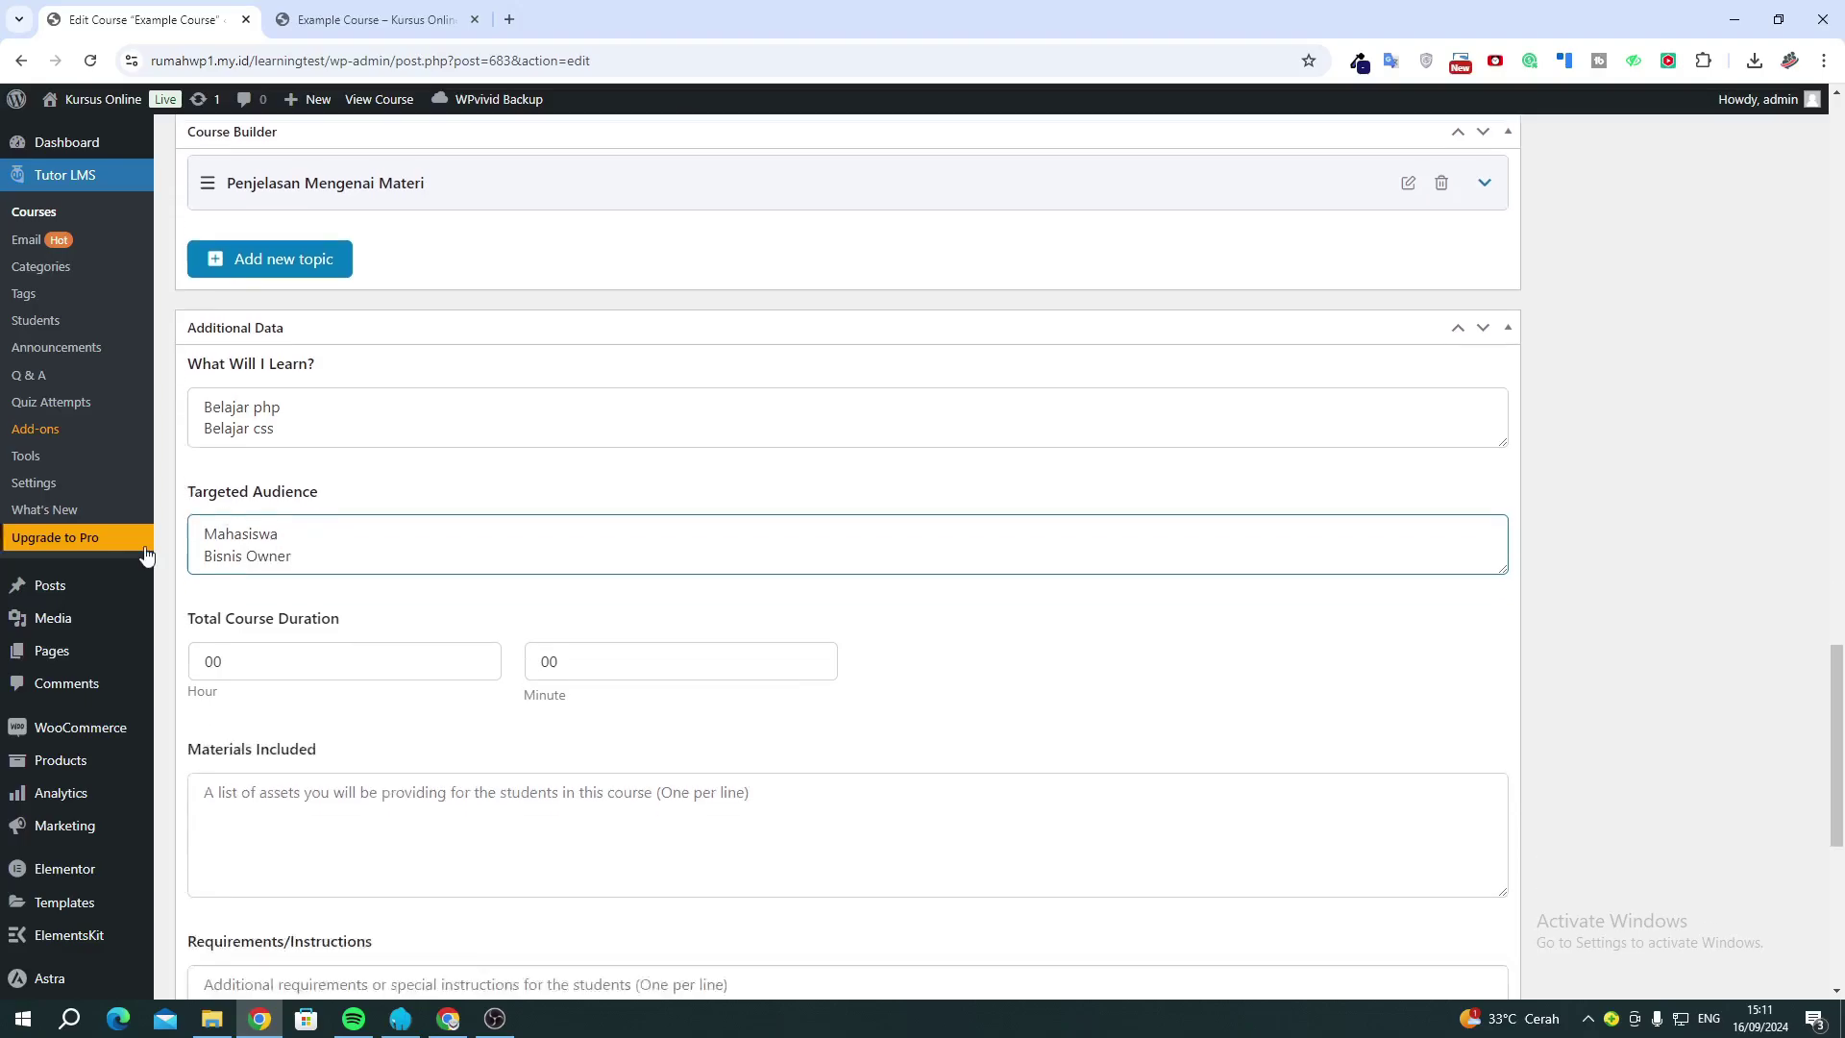
pyautogui.click(259, 452)
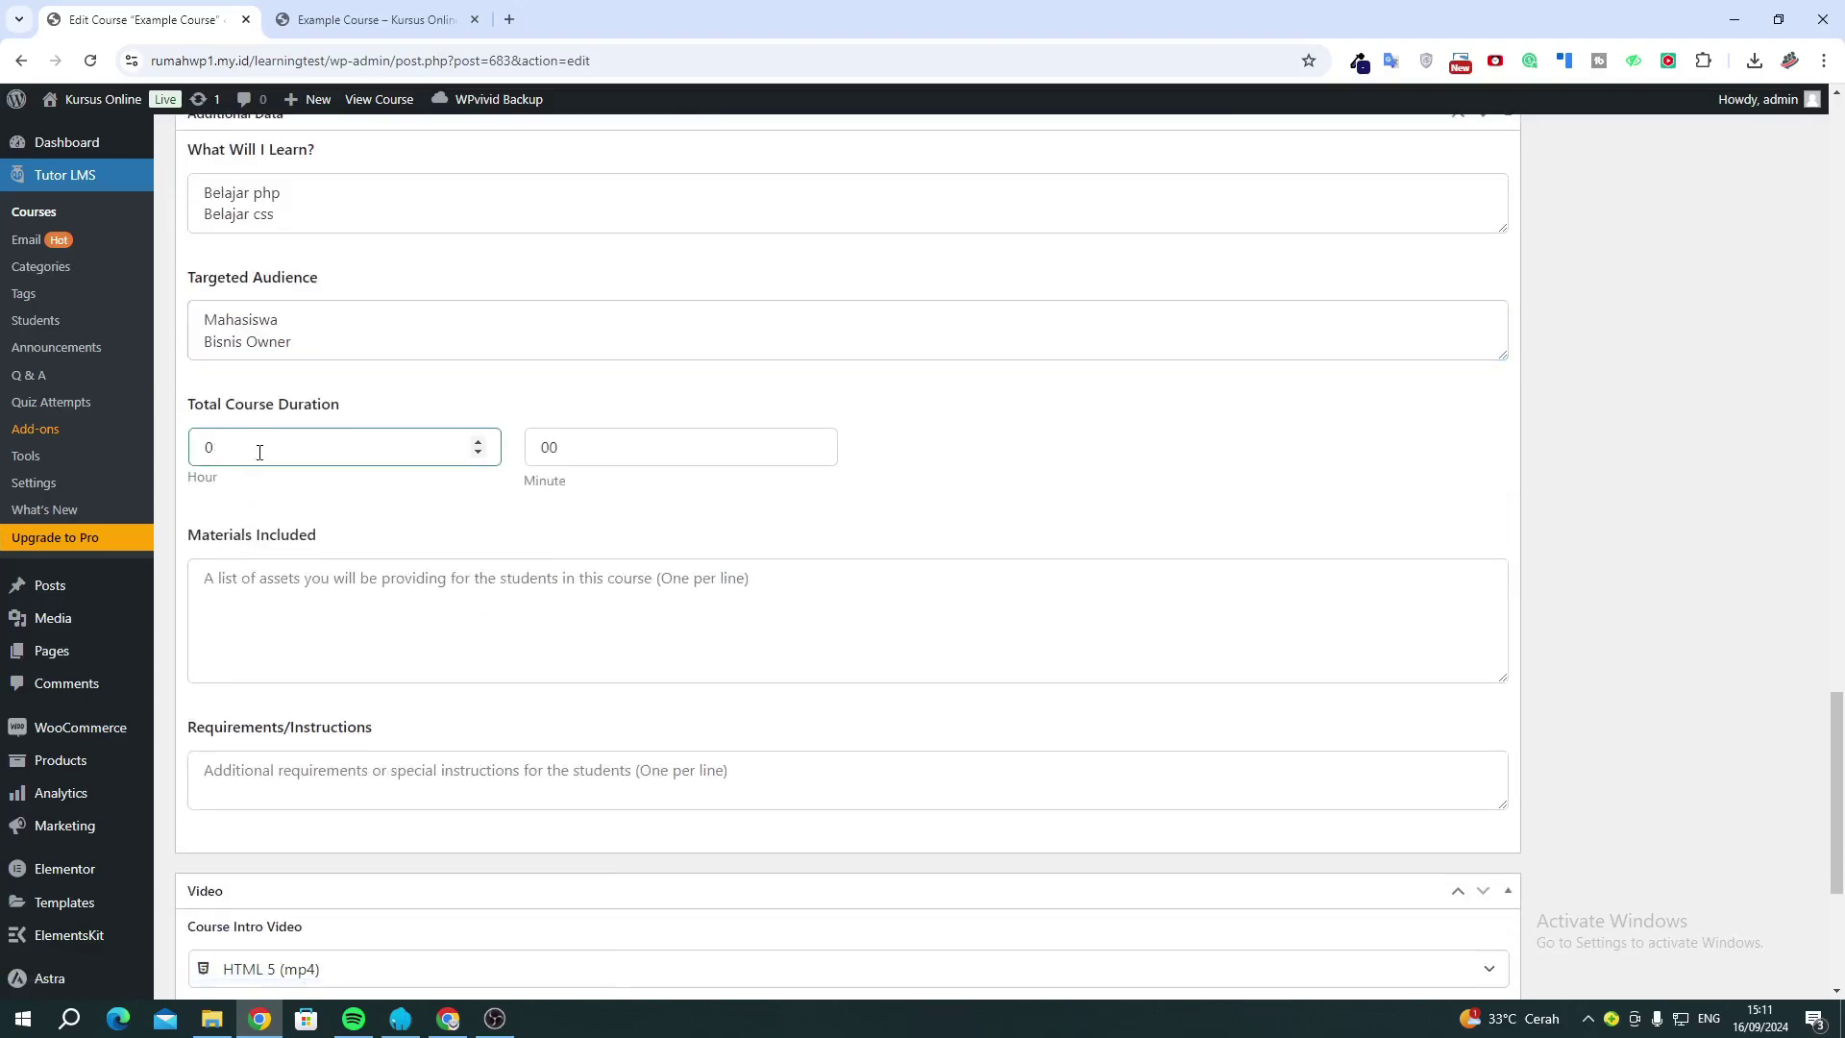
# Put the Hour value back to 0 and list Video and Pdf as materials included.
pyautogui.write('50')
pyautogui.press('BackSpace')
pyautogui.press('BackSpace')
pyautogui.click(282, 617)
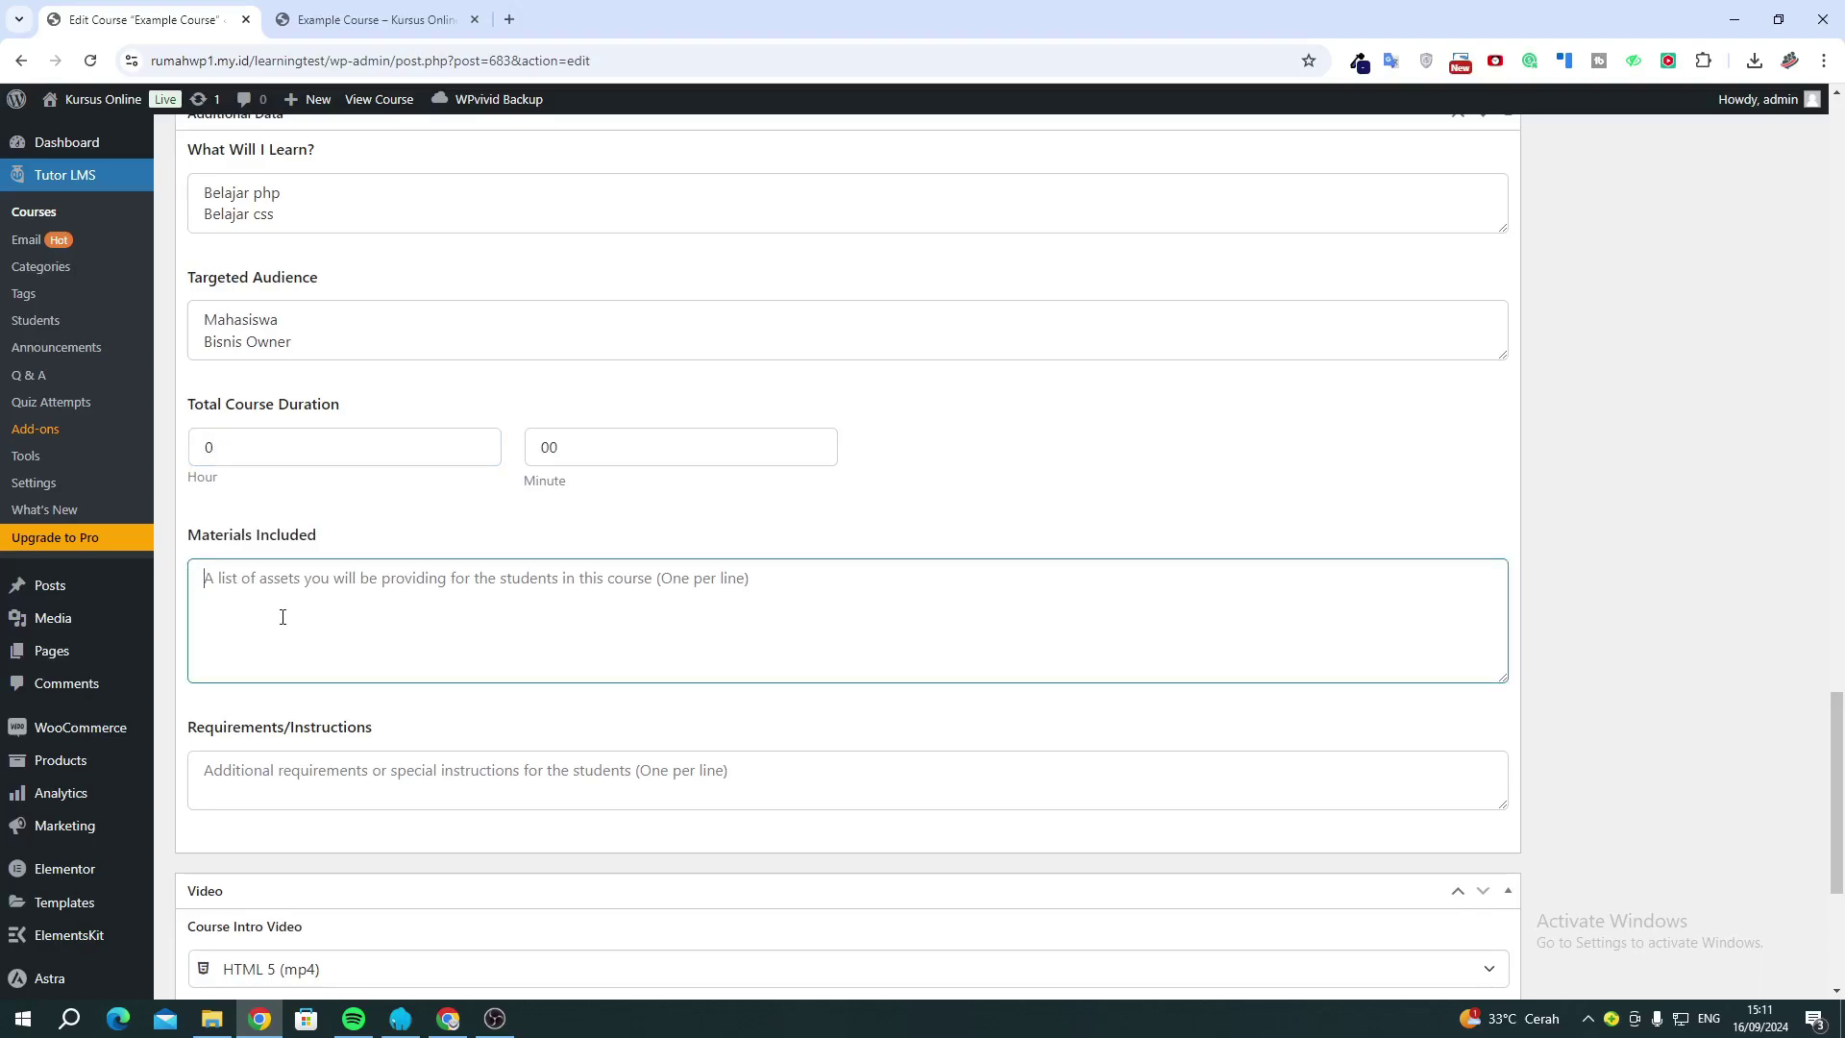
pyautogui.write('Video ')
pyautogui.write('Pdf')
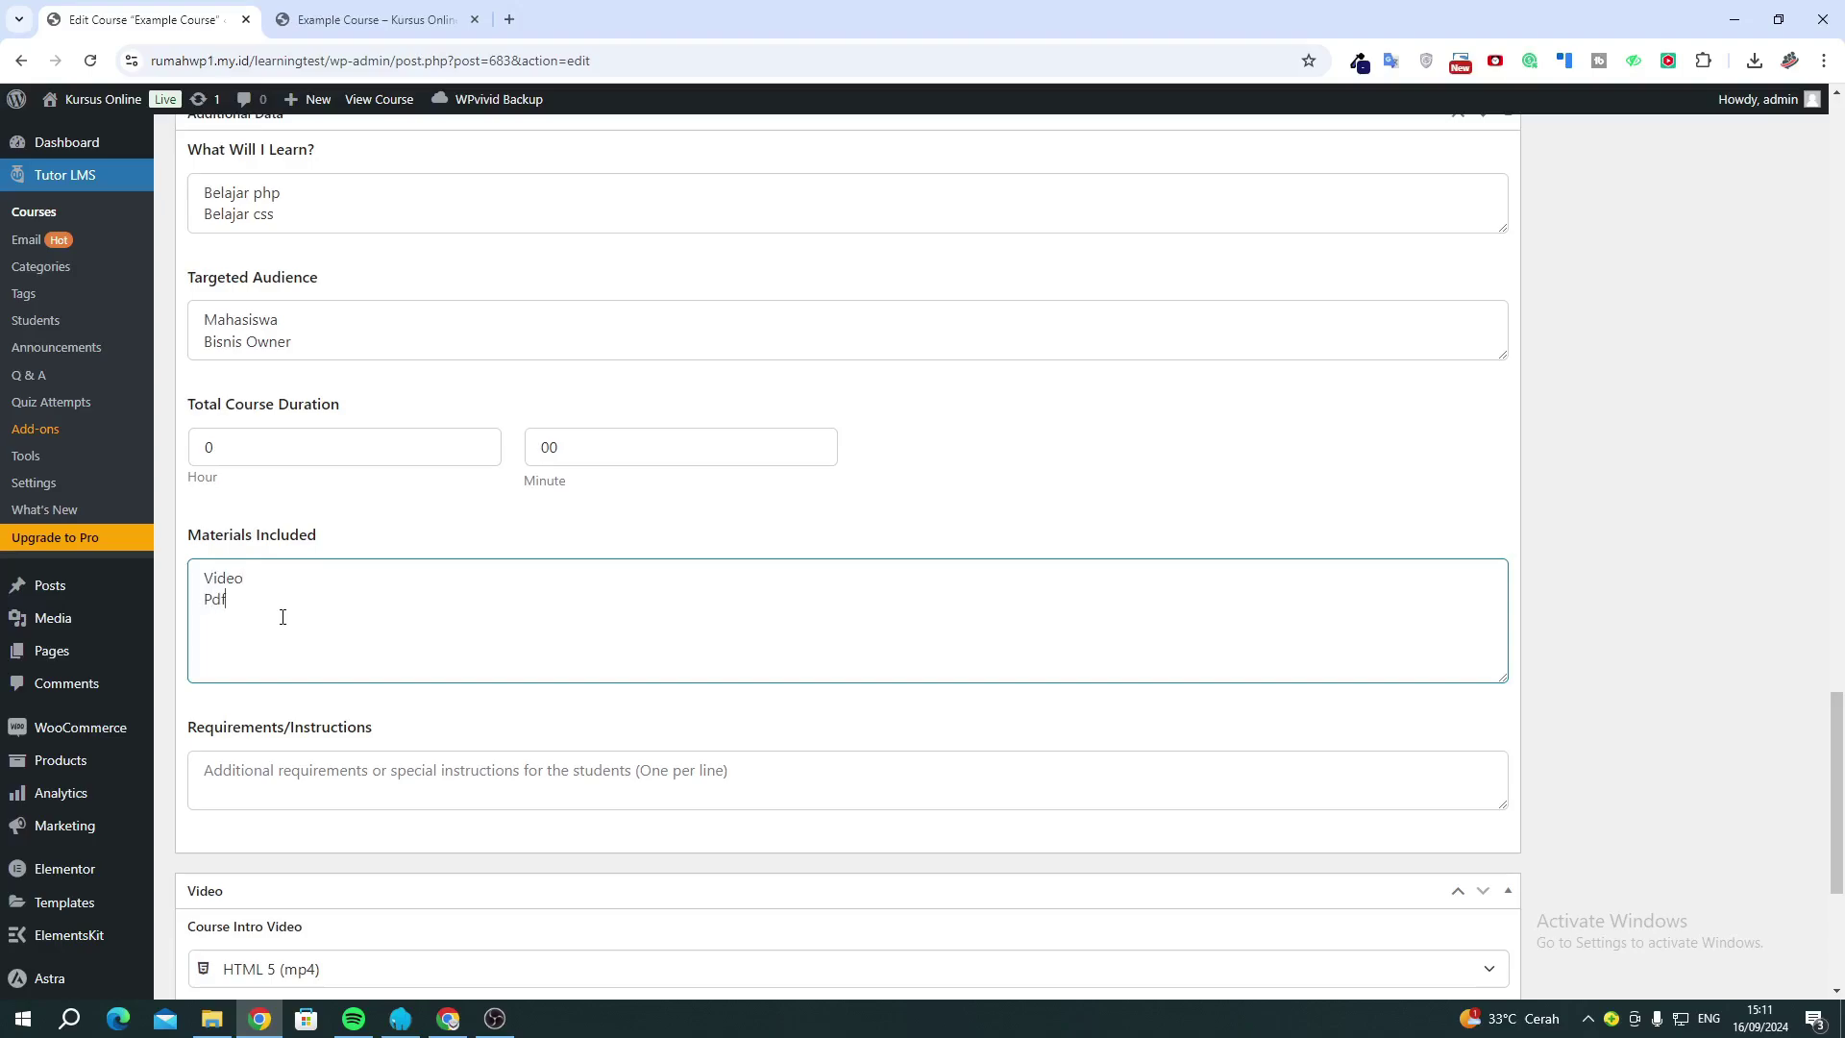
pyautogui.scroll(-1, 283, 617)
# Add two requirement lines: 'Jaringan Internet' and 'Laptop / Komputer'.
pyautogui.click(315, 667)
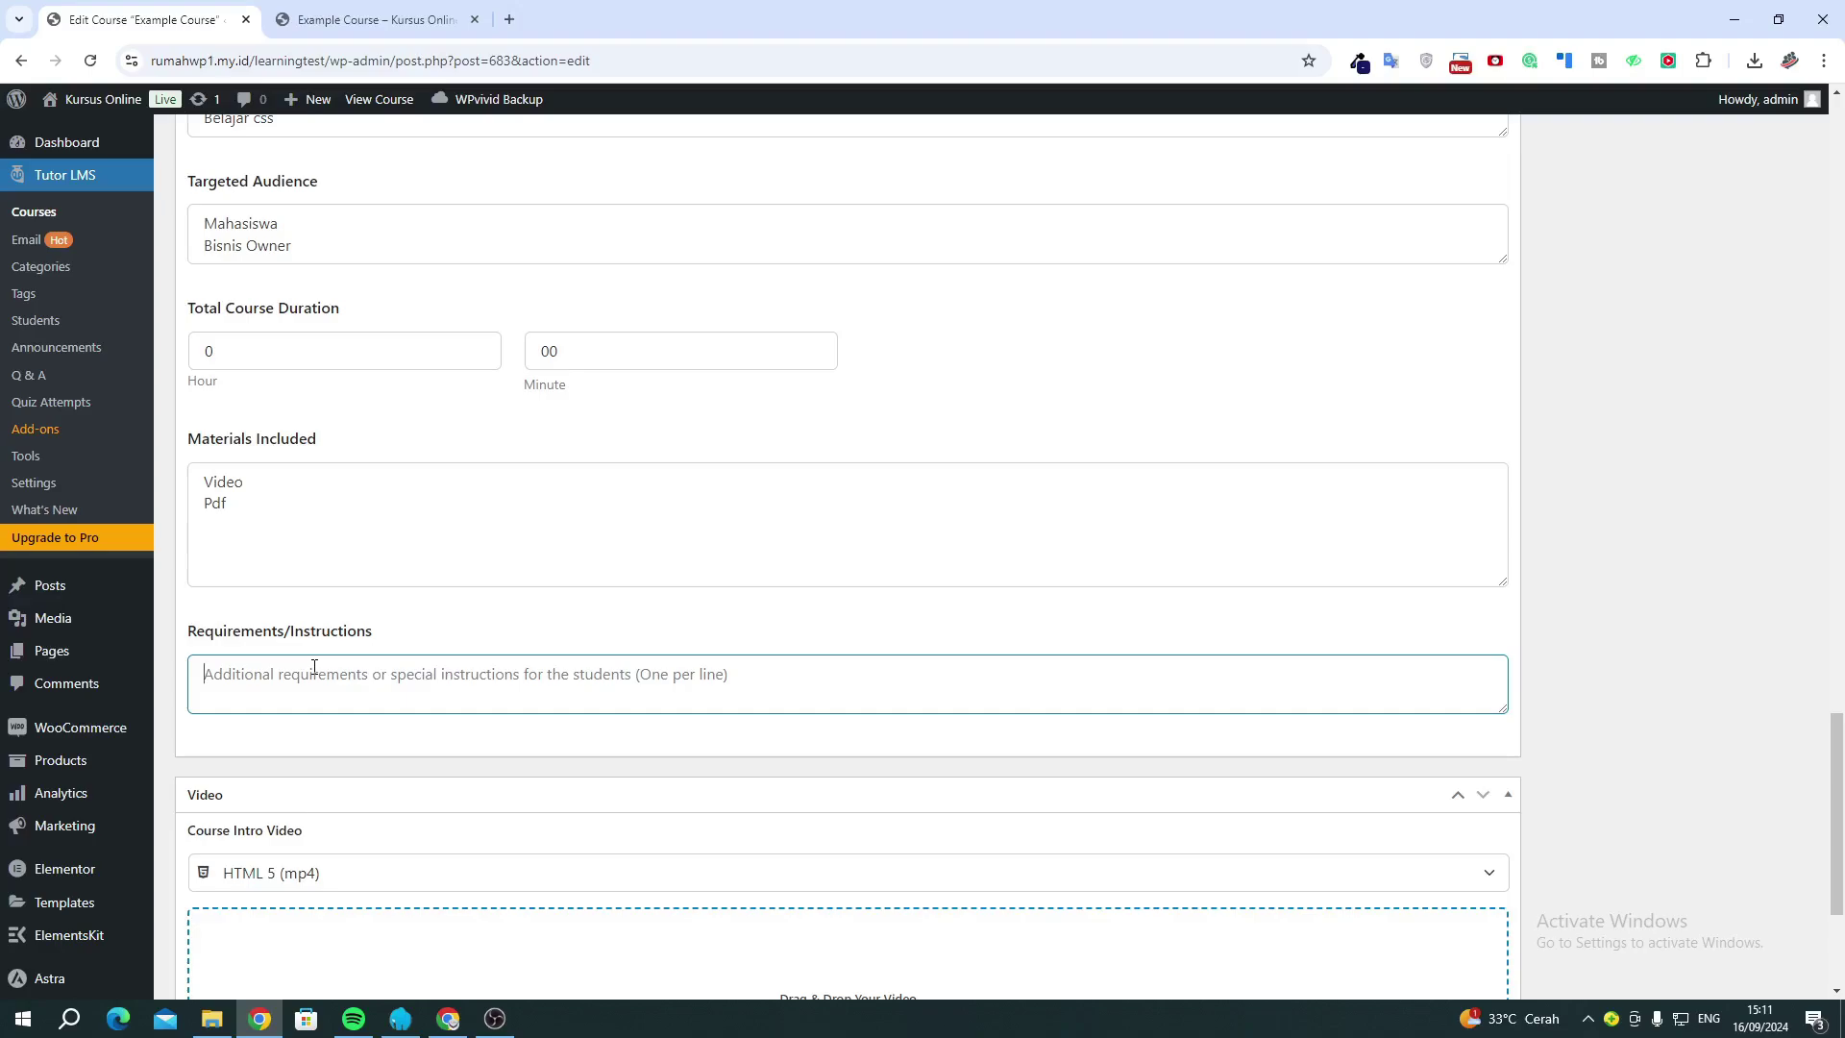
pyautogui.write('Jari')
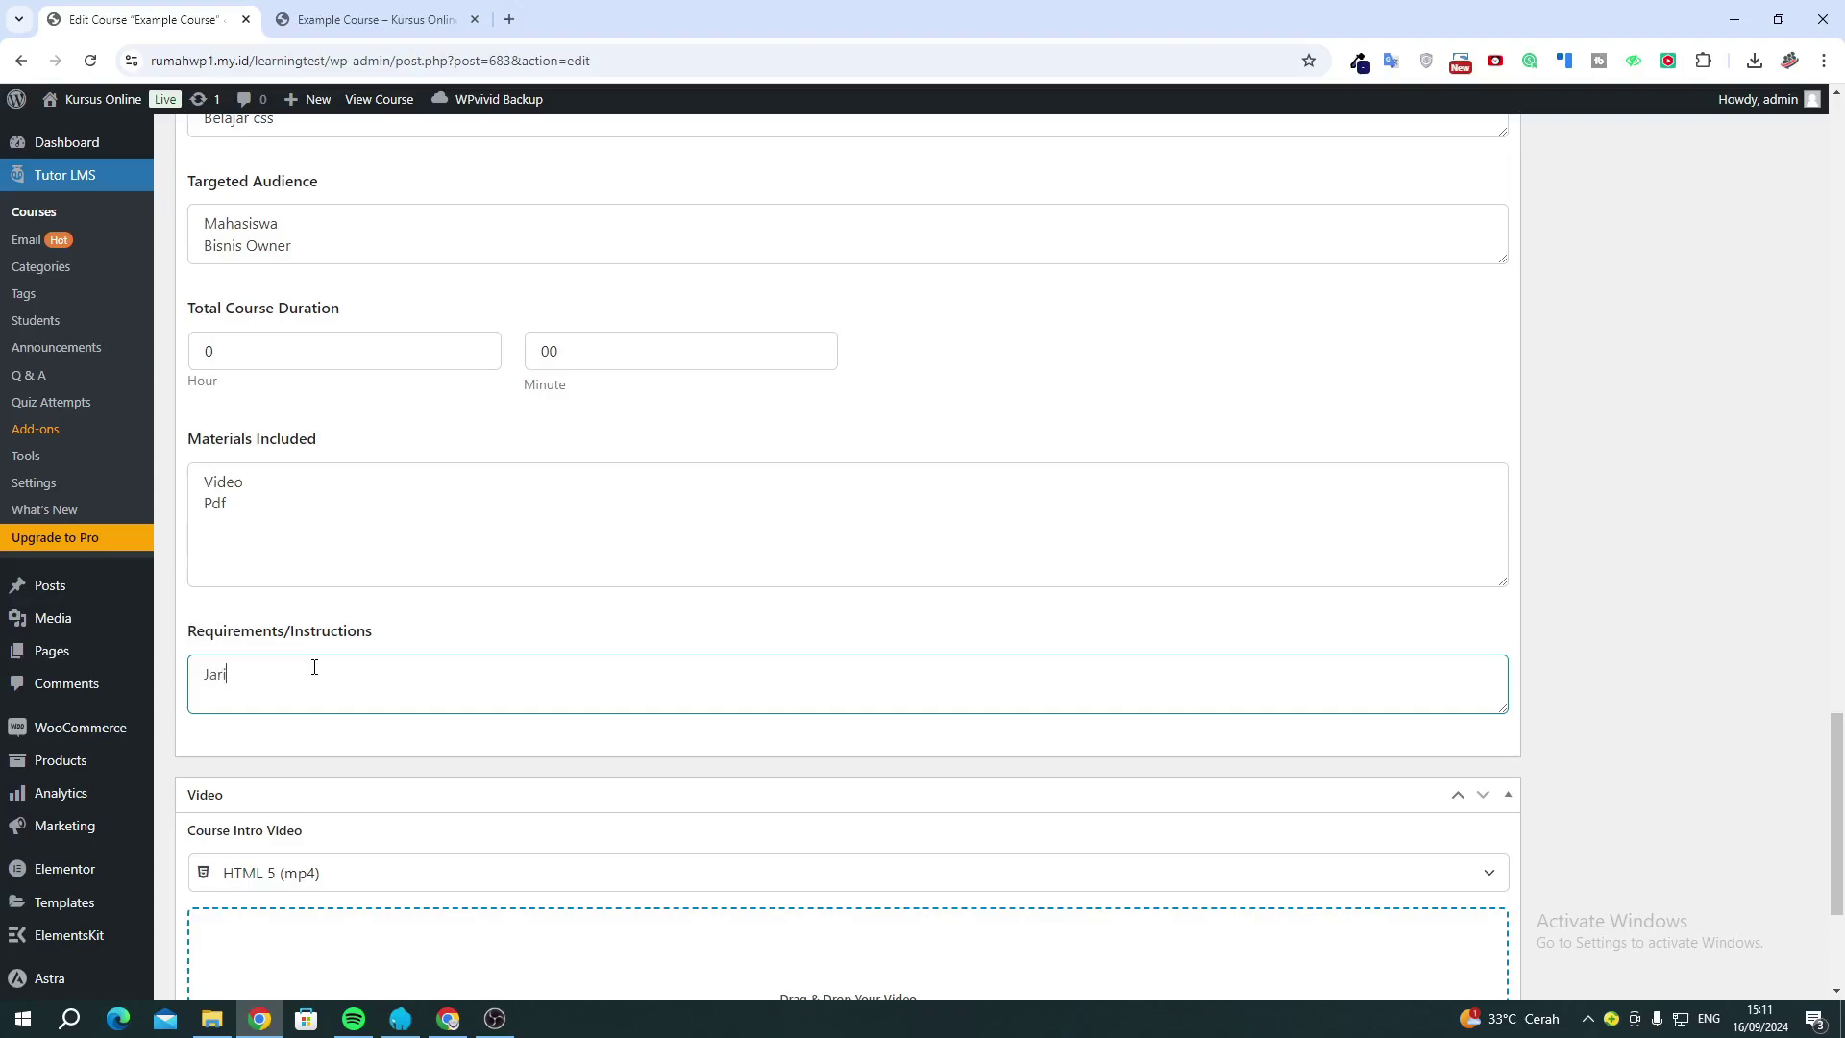
pyautogui.write('ngan Intr')
pyautogui.write('ernet')
pyautogui.press('Return')
pyautogui.write('Laptop / Komputer')
pyautogui.scroll(-3, 314, 666)
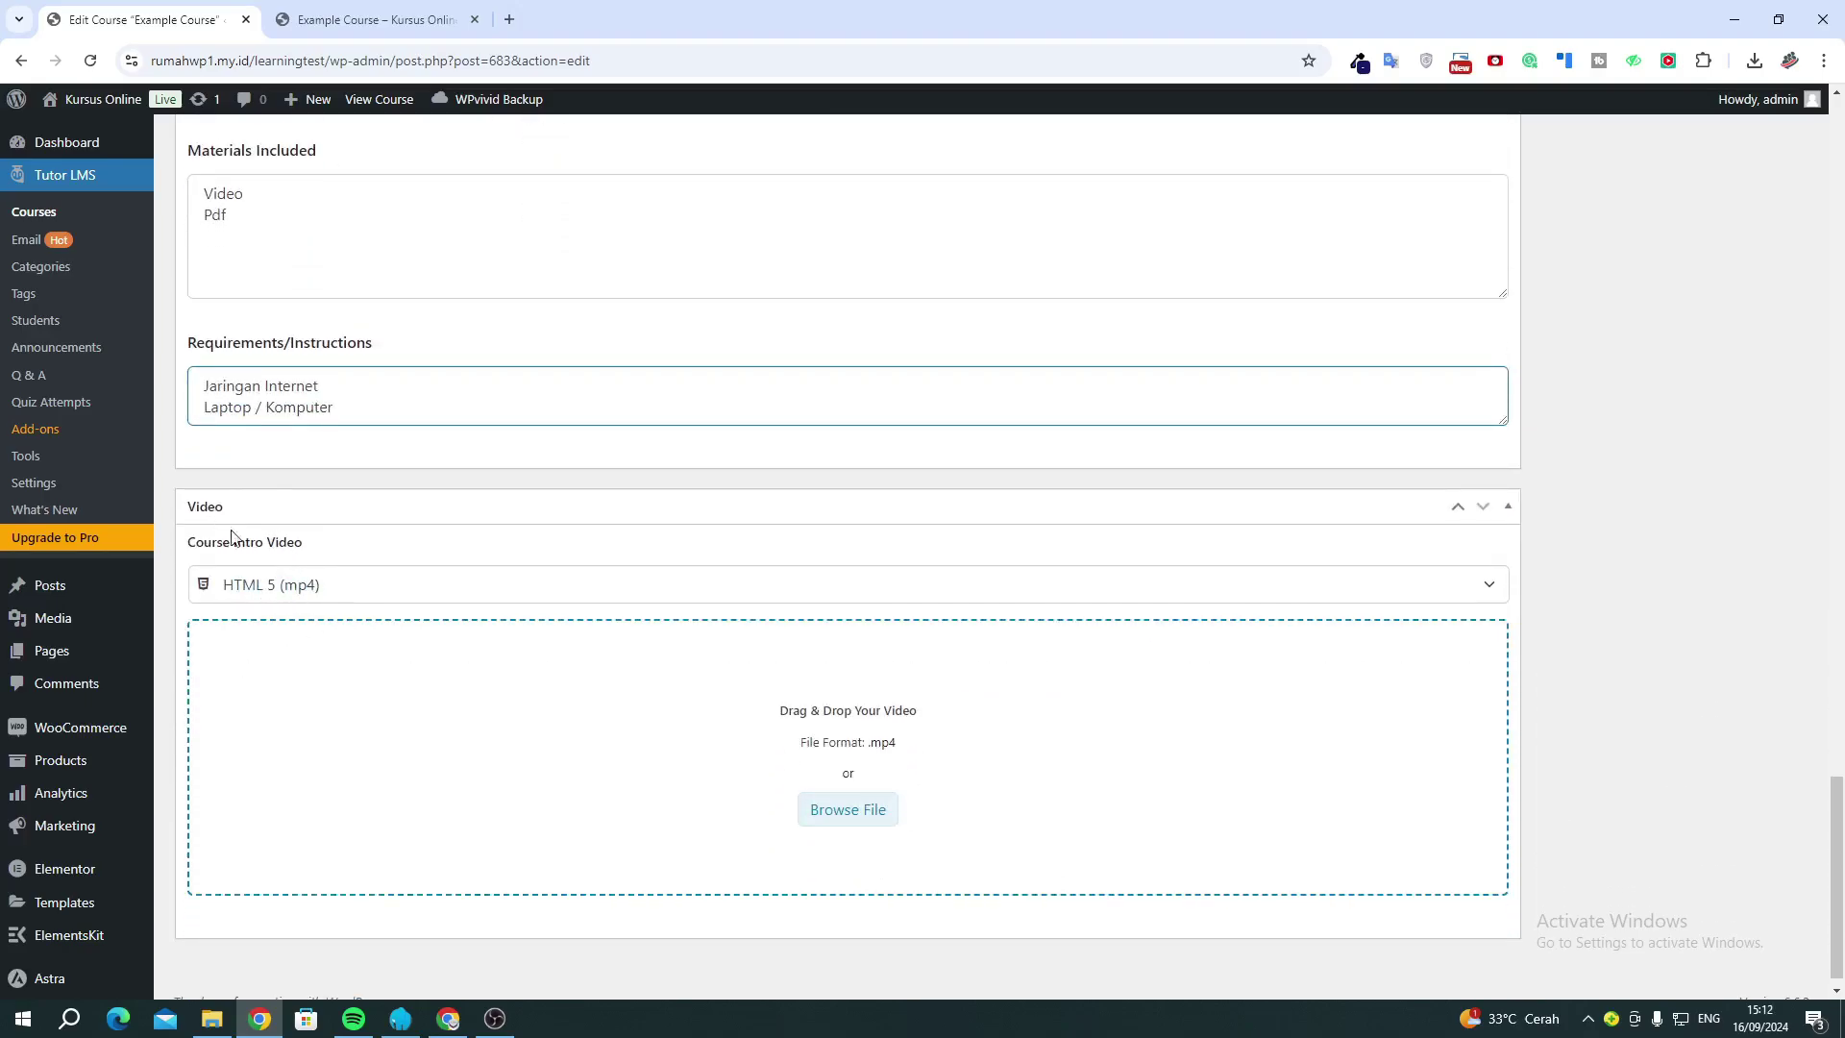
pyautogui.click(259, 586)
pyautogui.click(394, 21)
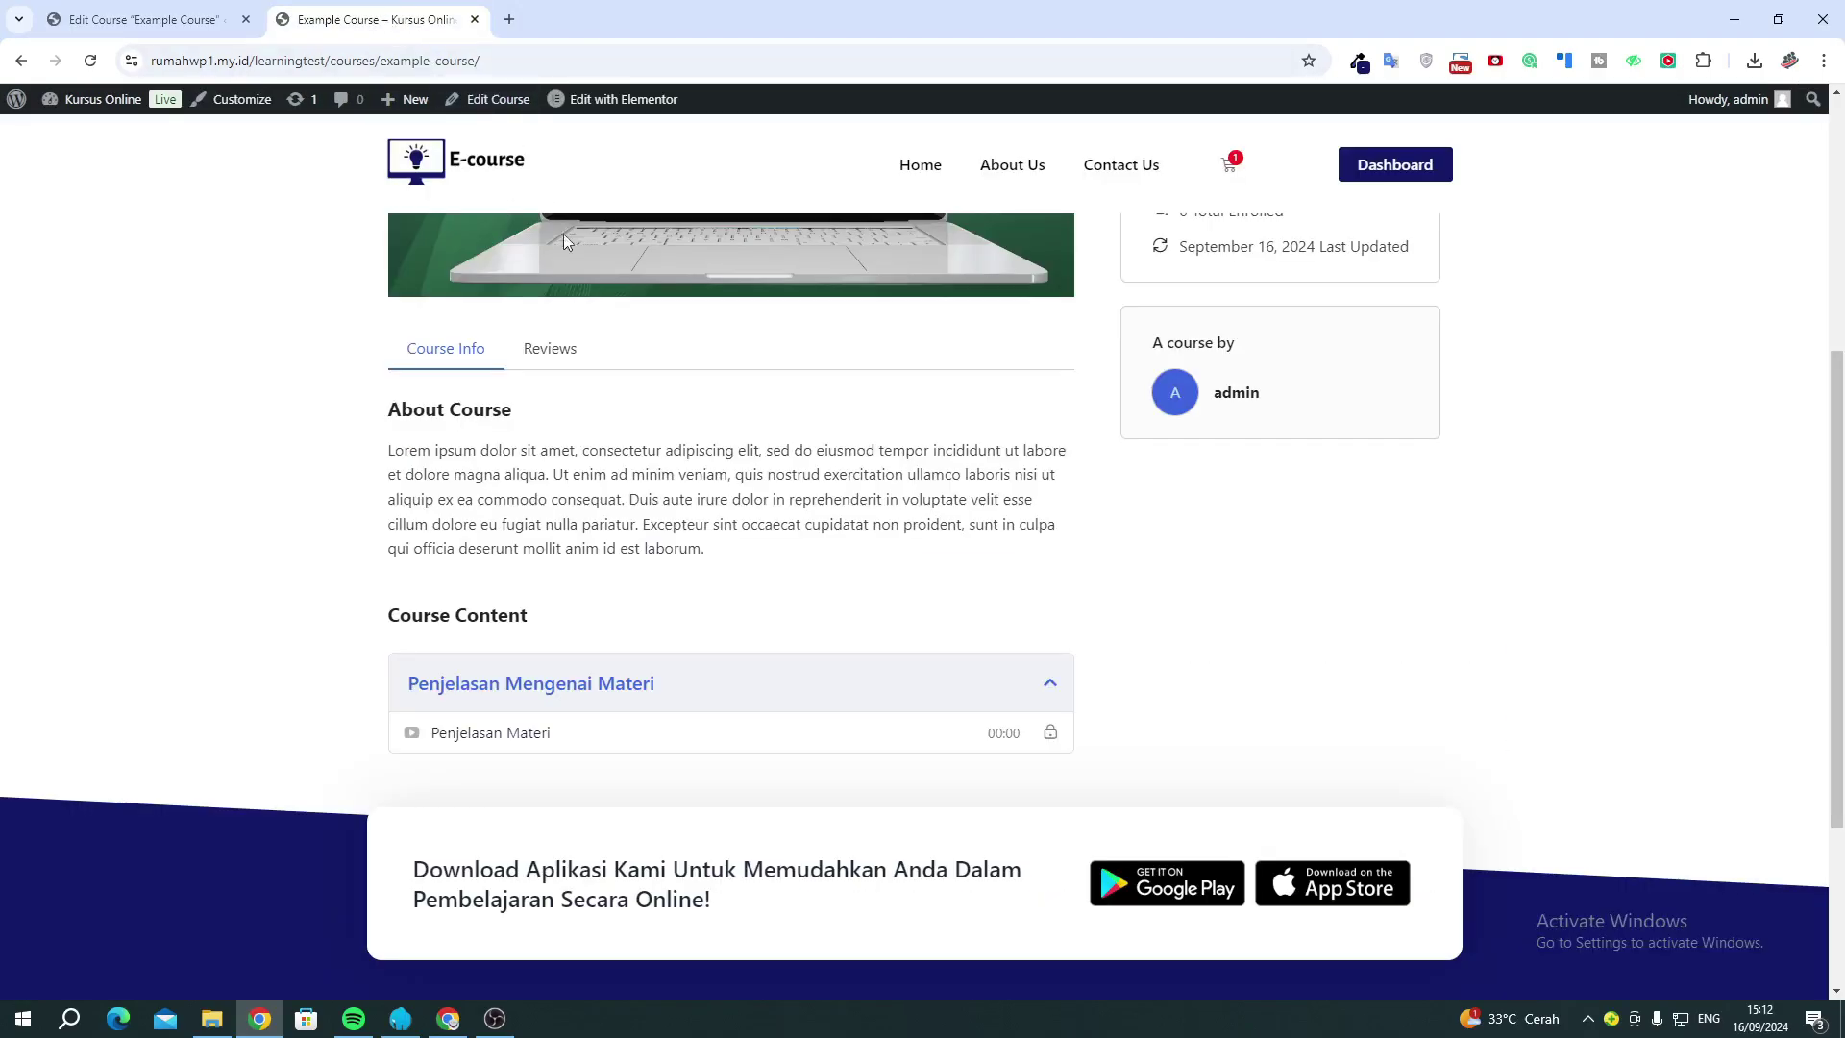
pyautogui.scroll(5, 686, 395)
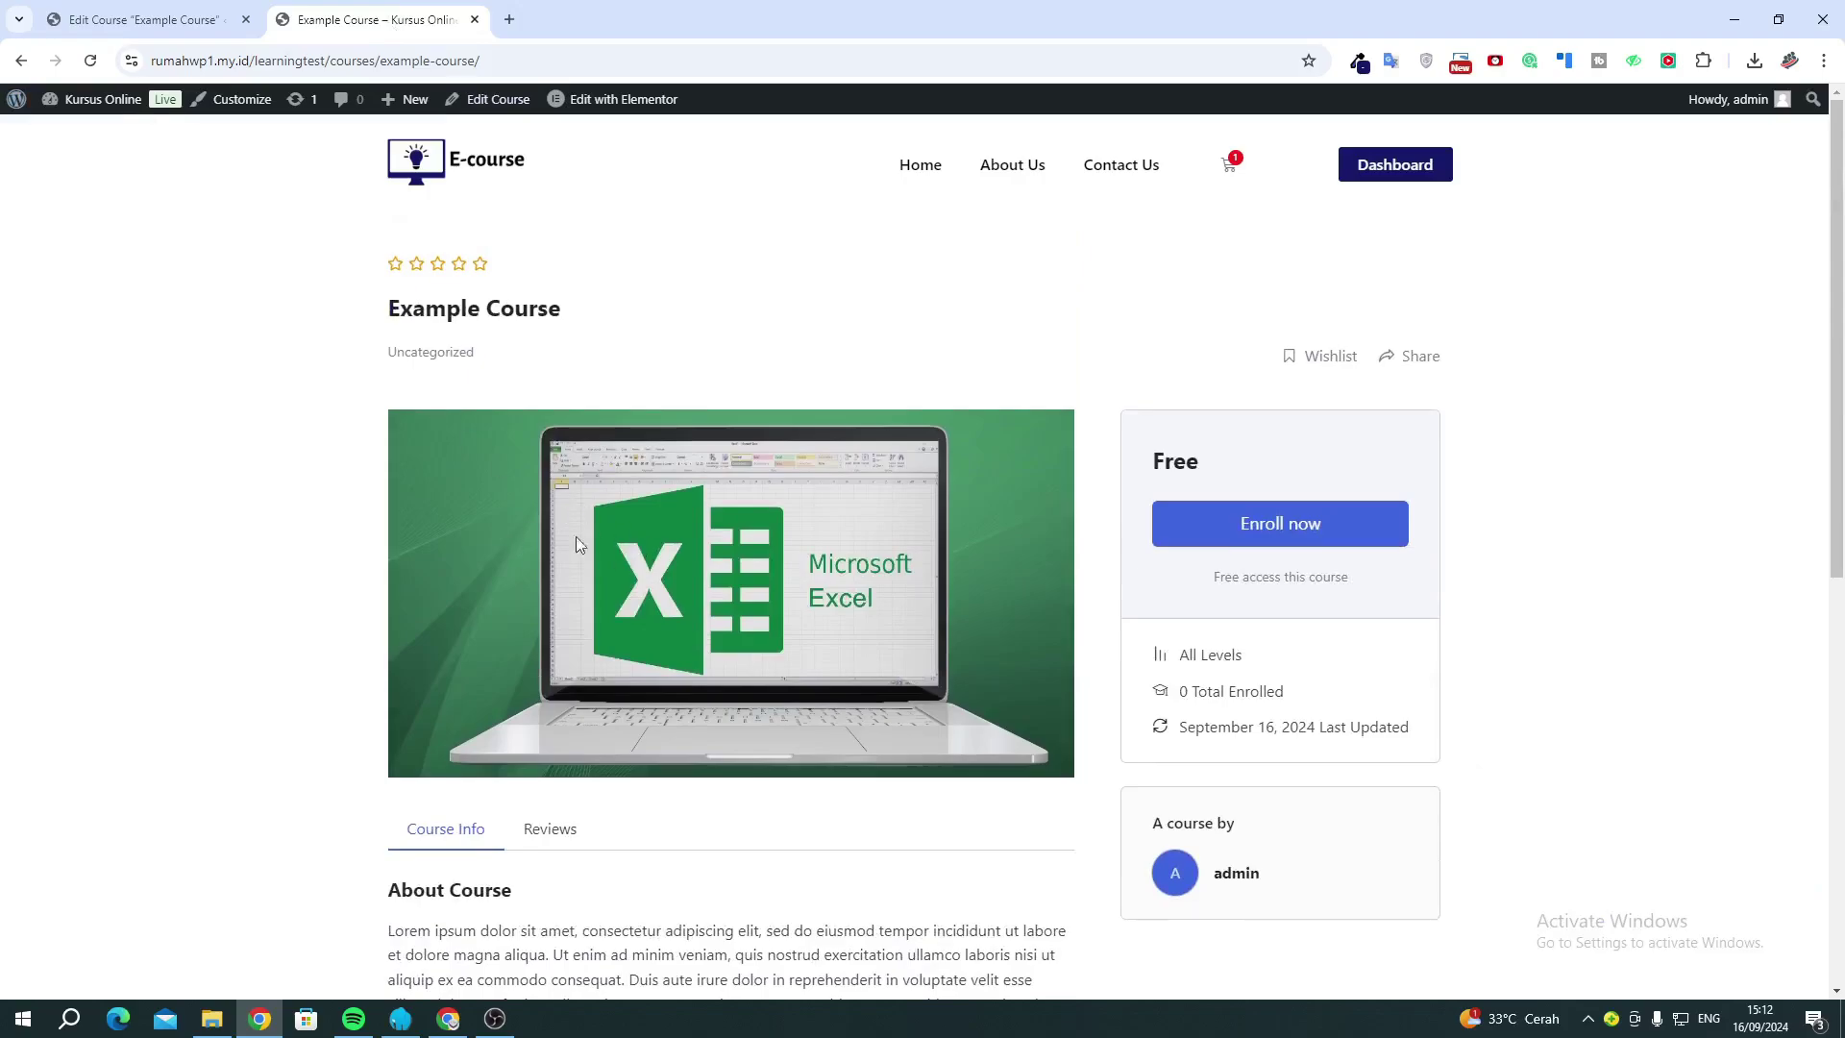
pyautogui.click(113, 23)
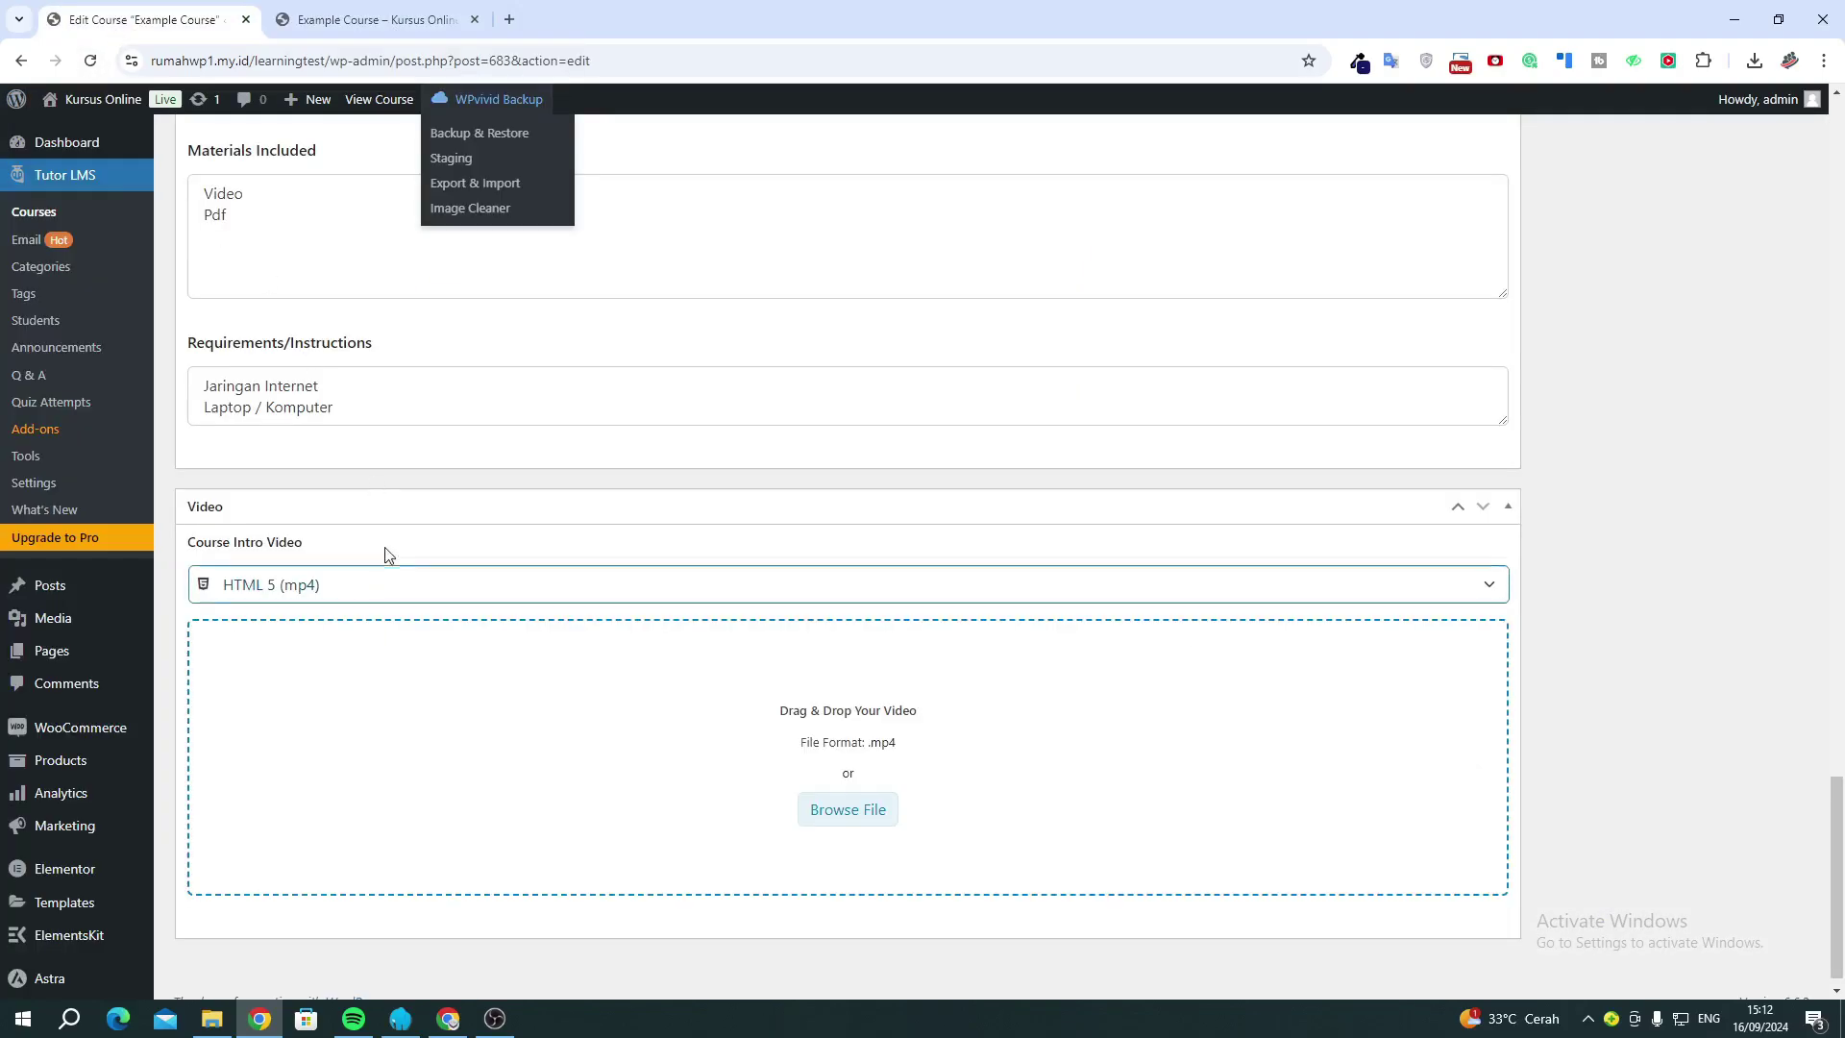
pyautogui.click(425, 586)
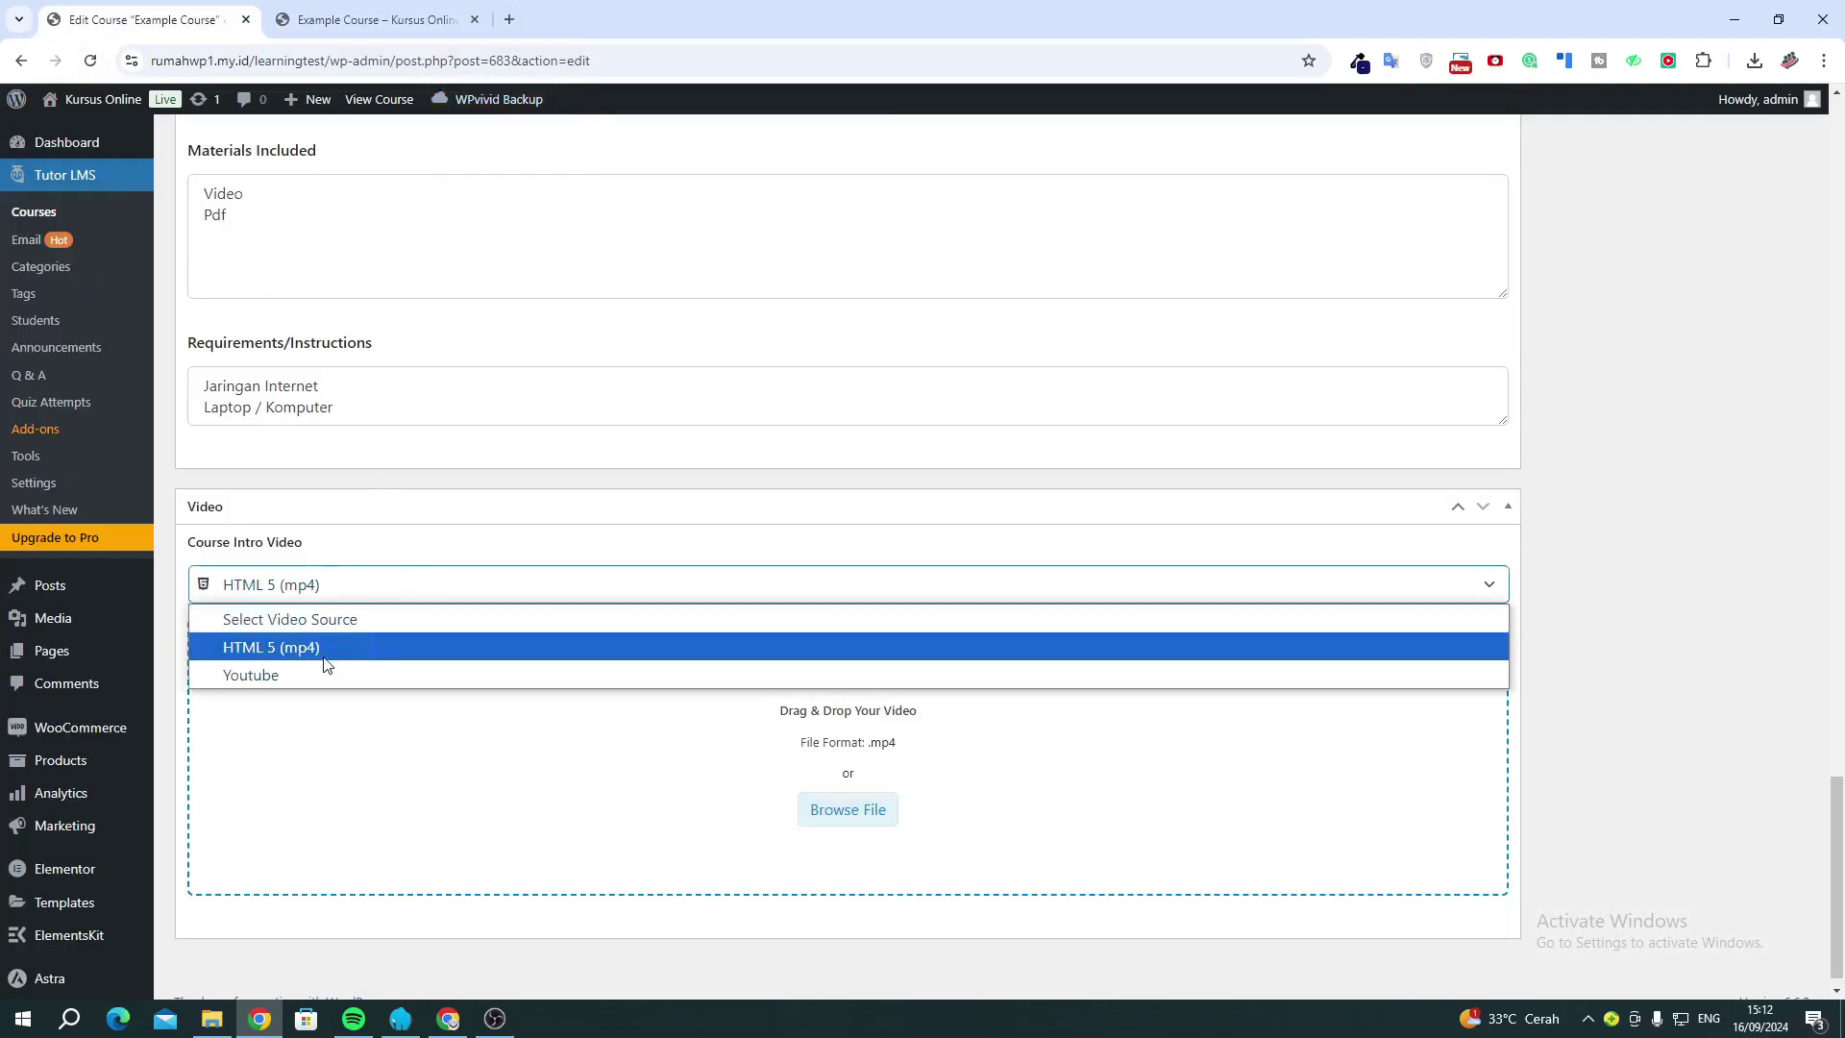
pyautogui.click(308, 21)
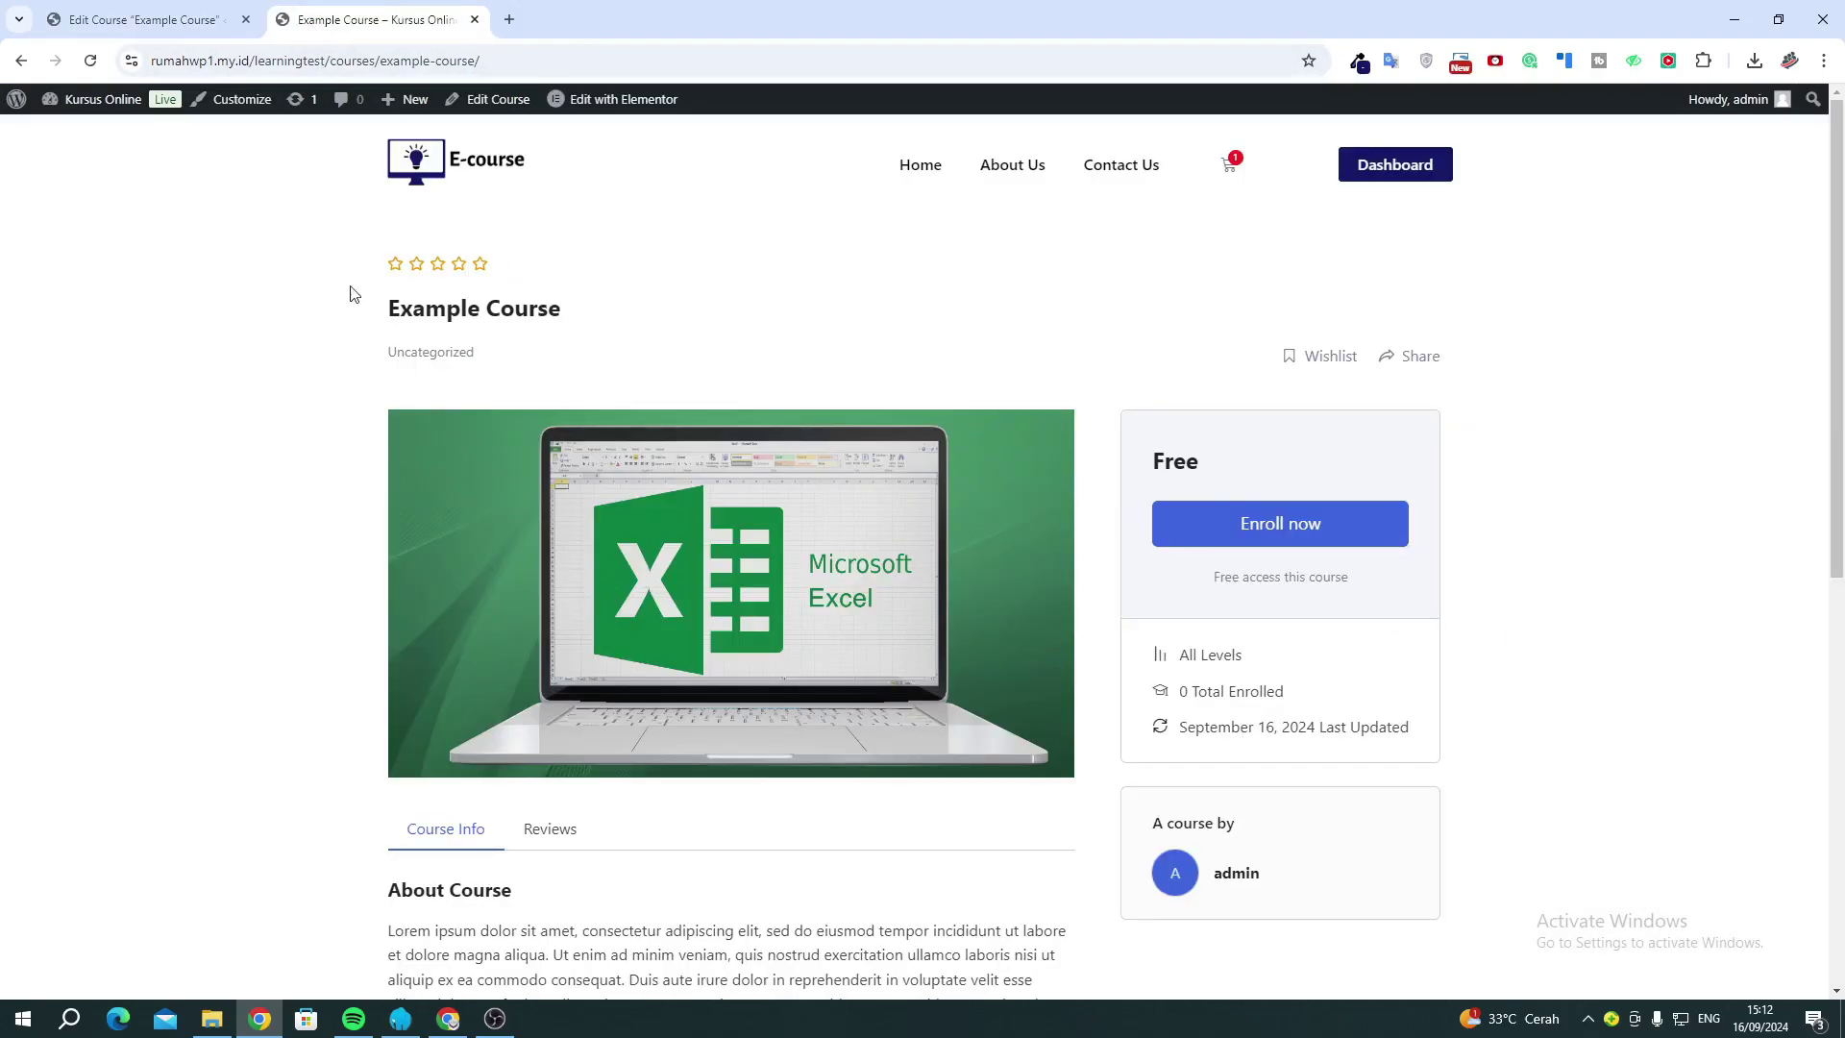
pyautogui.click(142, 21)
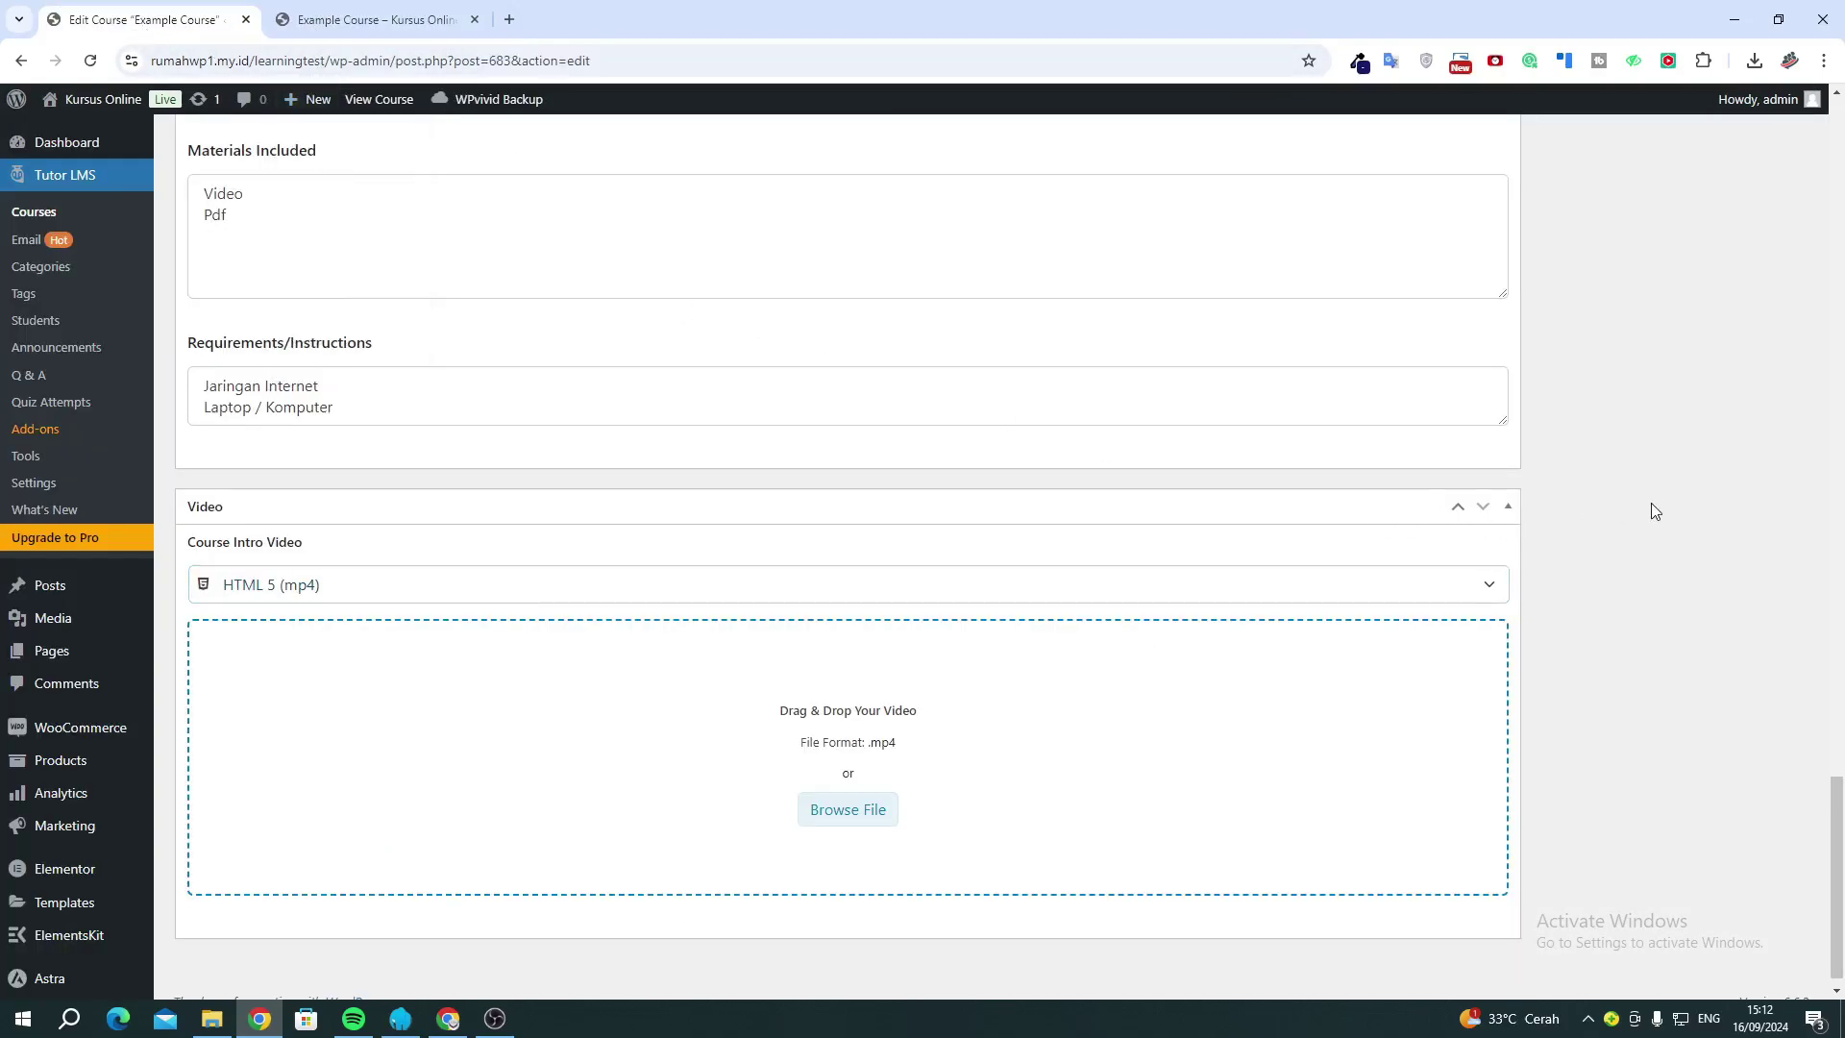
pyautogui.scroll(15, 1651, 509)
pyautogui.scroll(15, 1651, 509)
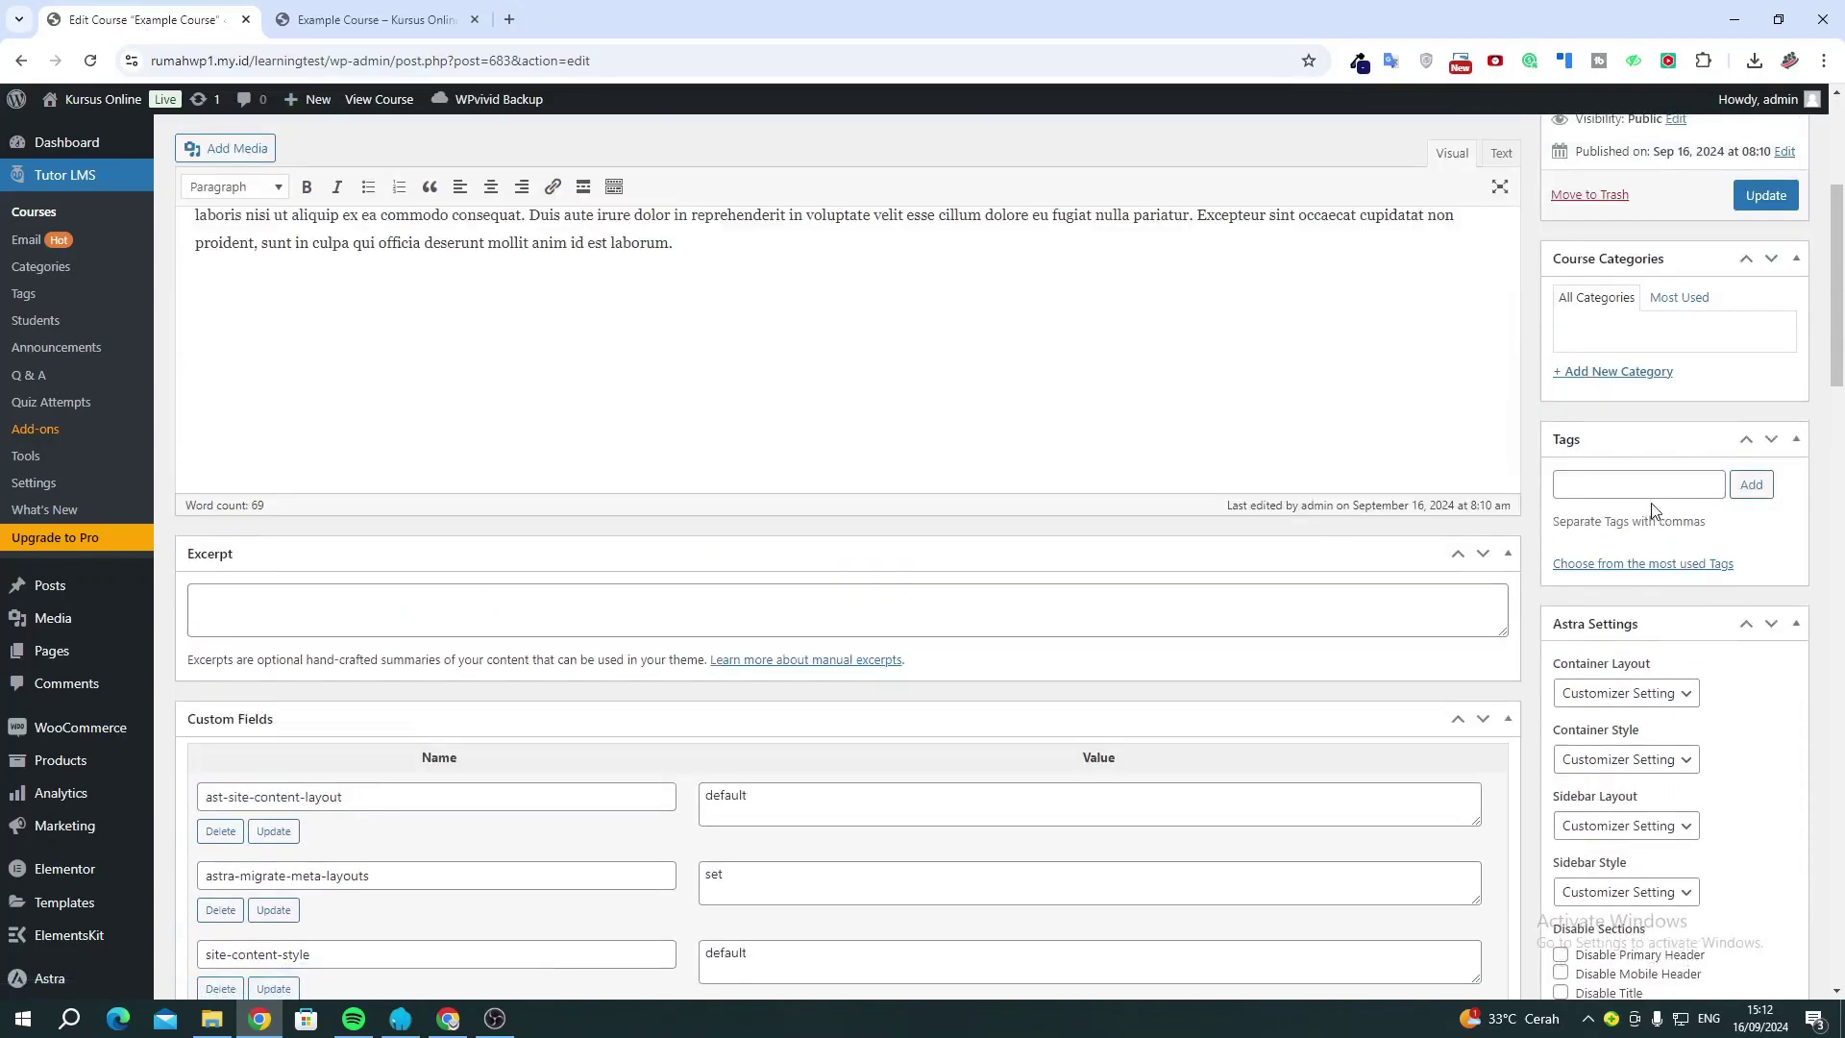
# Update the course and reload its live page to review the changes.
pyautogui.click(1765, 483)
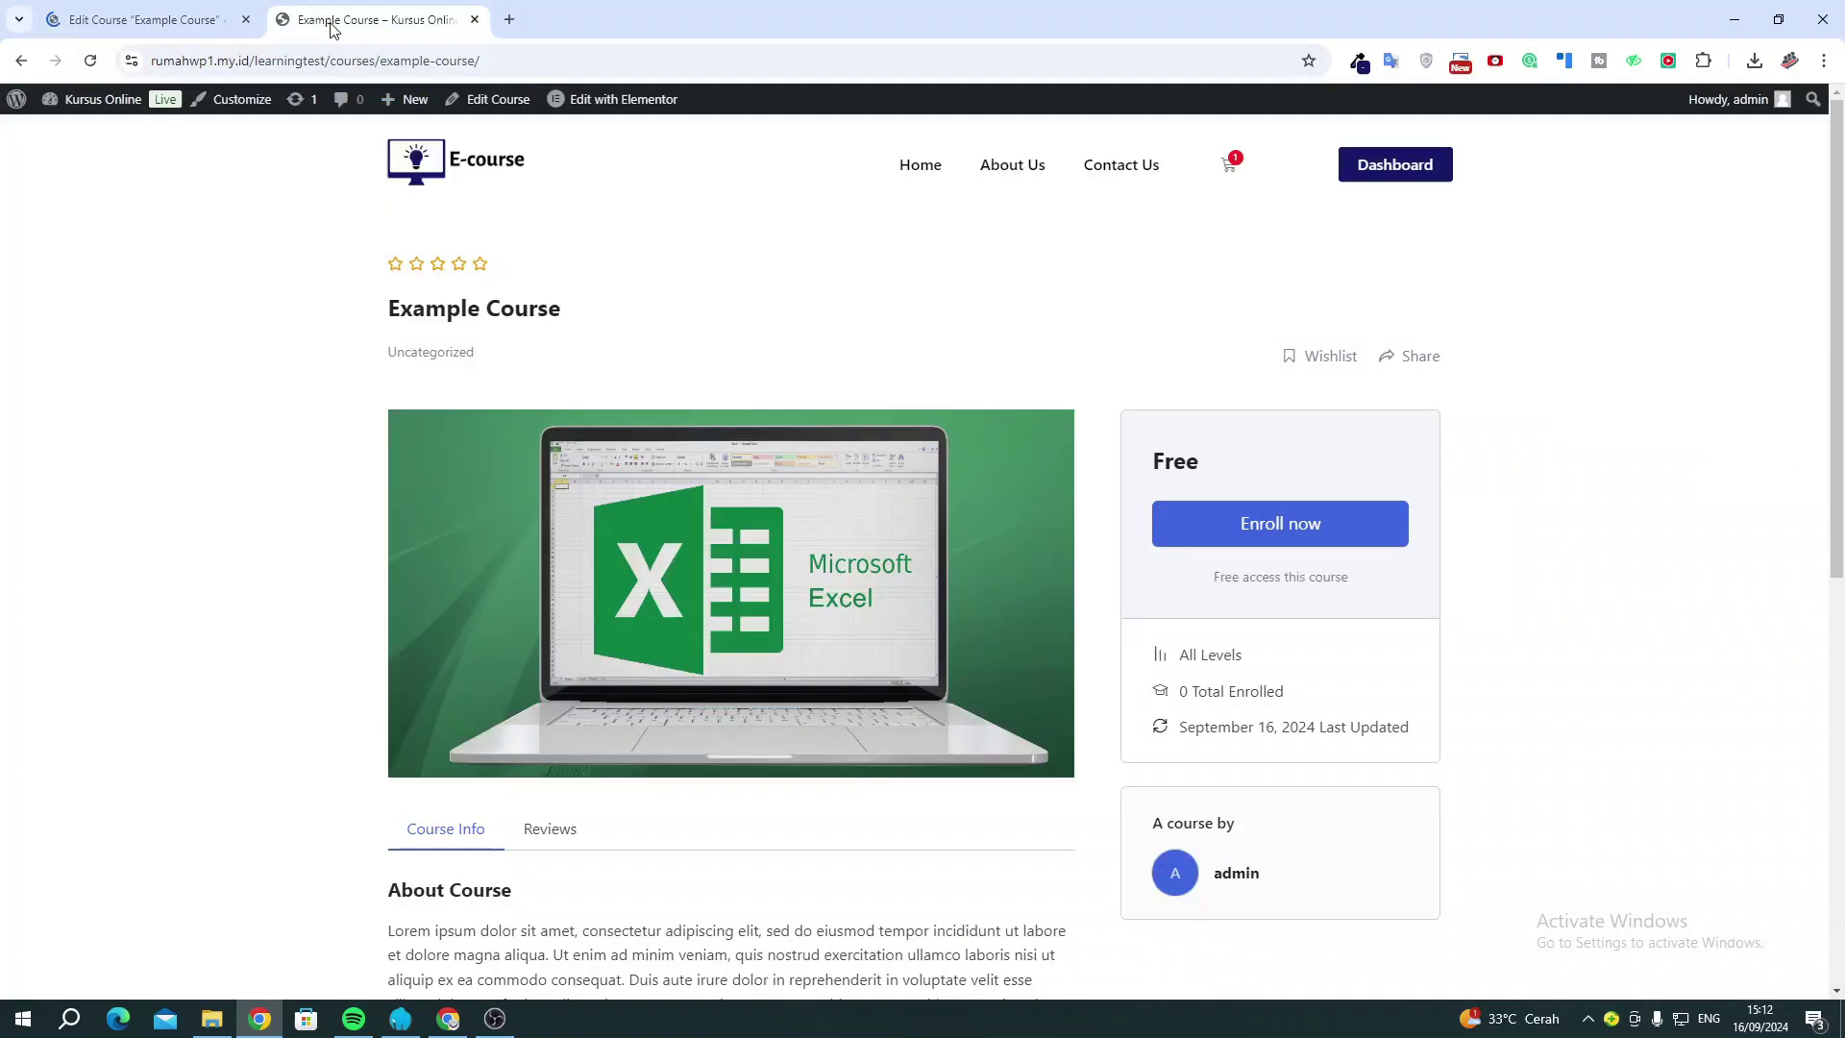
pyautogui.click(356, 19)
pyautogui.click(92, 61)
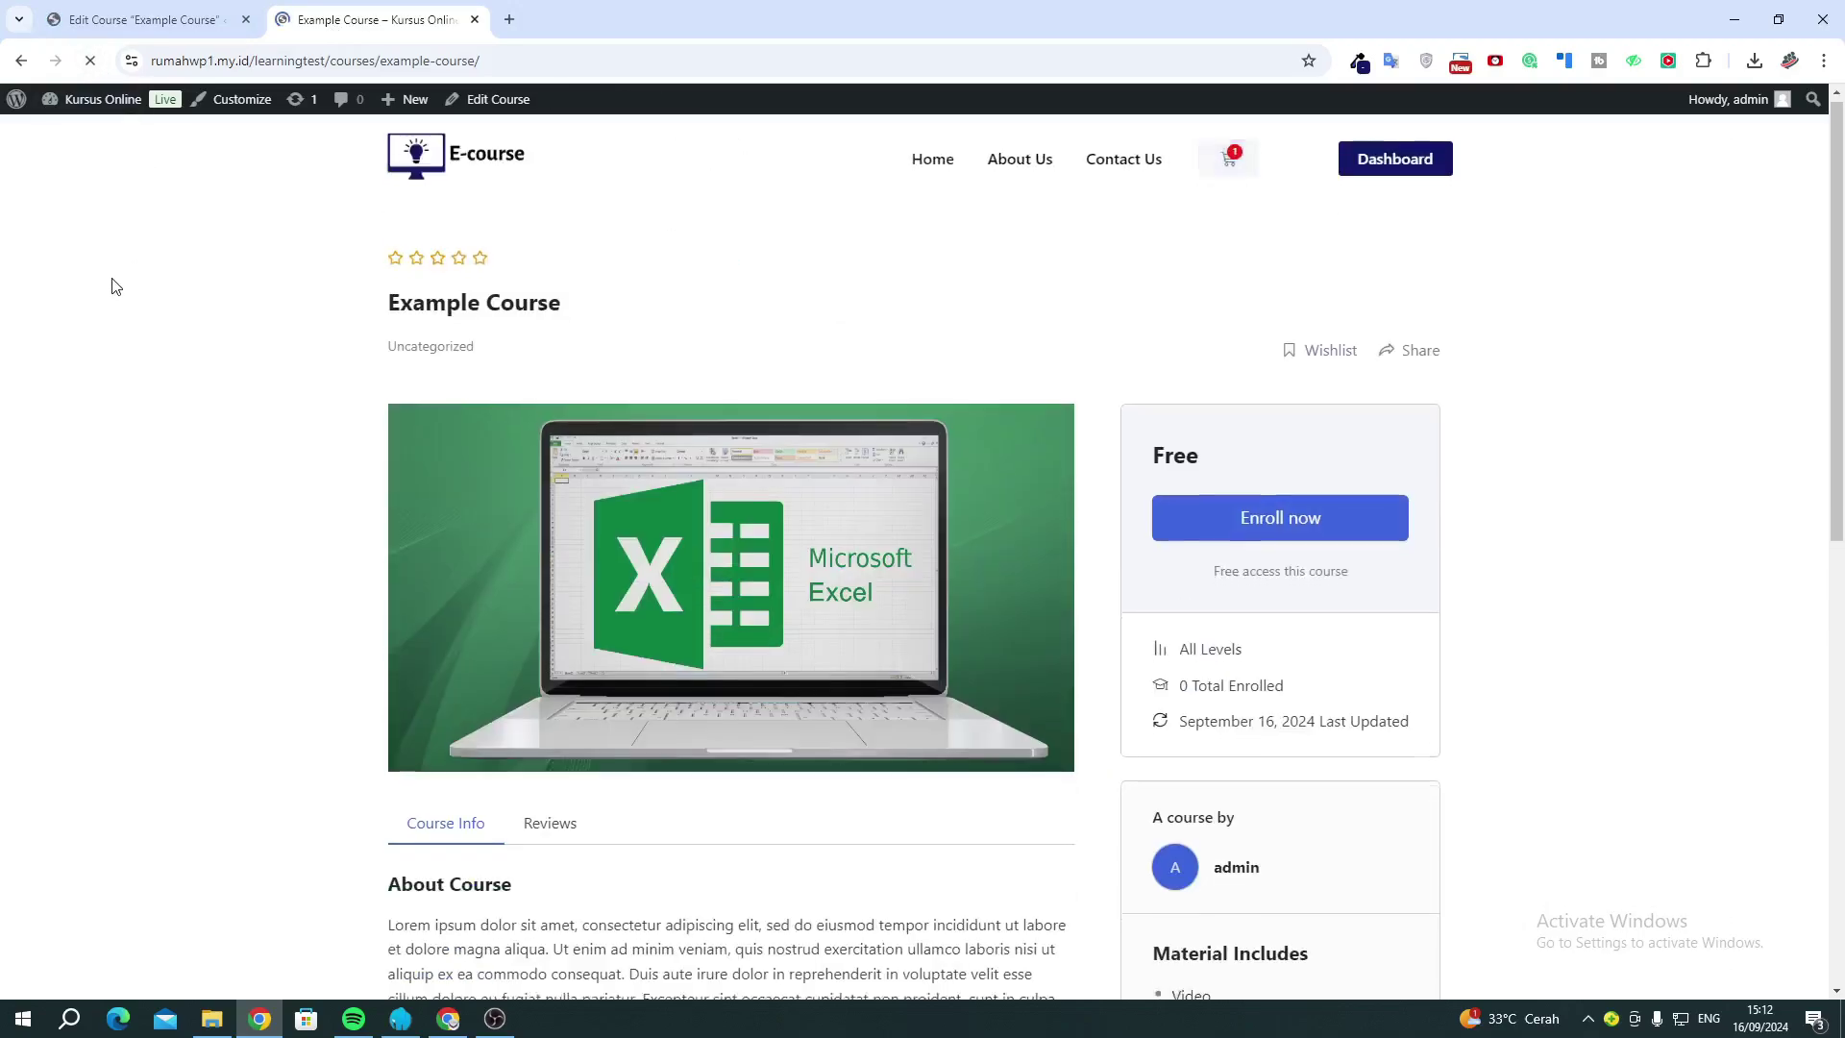
pyautogui.scroll(-6, 371, 487)
pyautogui.moveTo(1165, 422); pyautogui.dragTo(1278, 809)
pyautogui.scroll(2, 1275, 483)
pyautogui.scroll(2, 1273, 482)
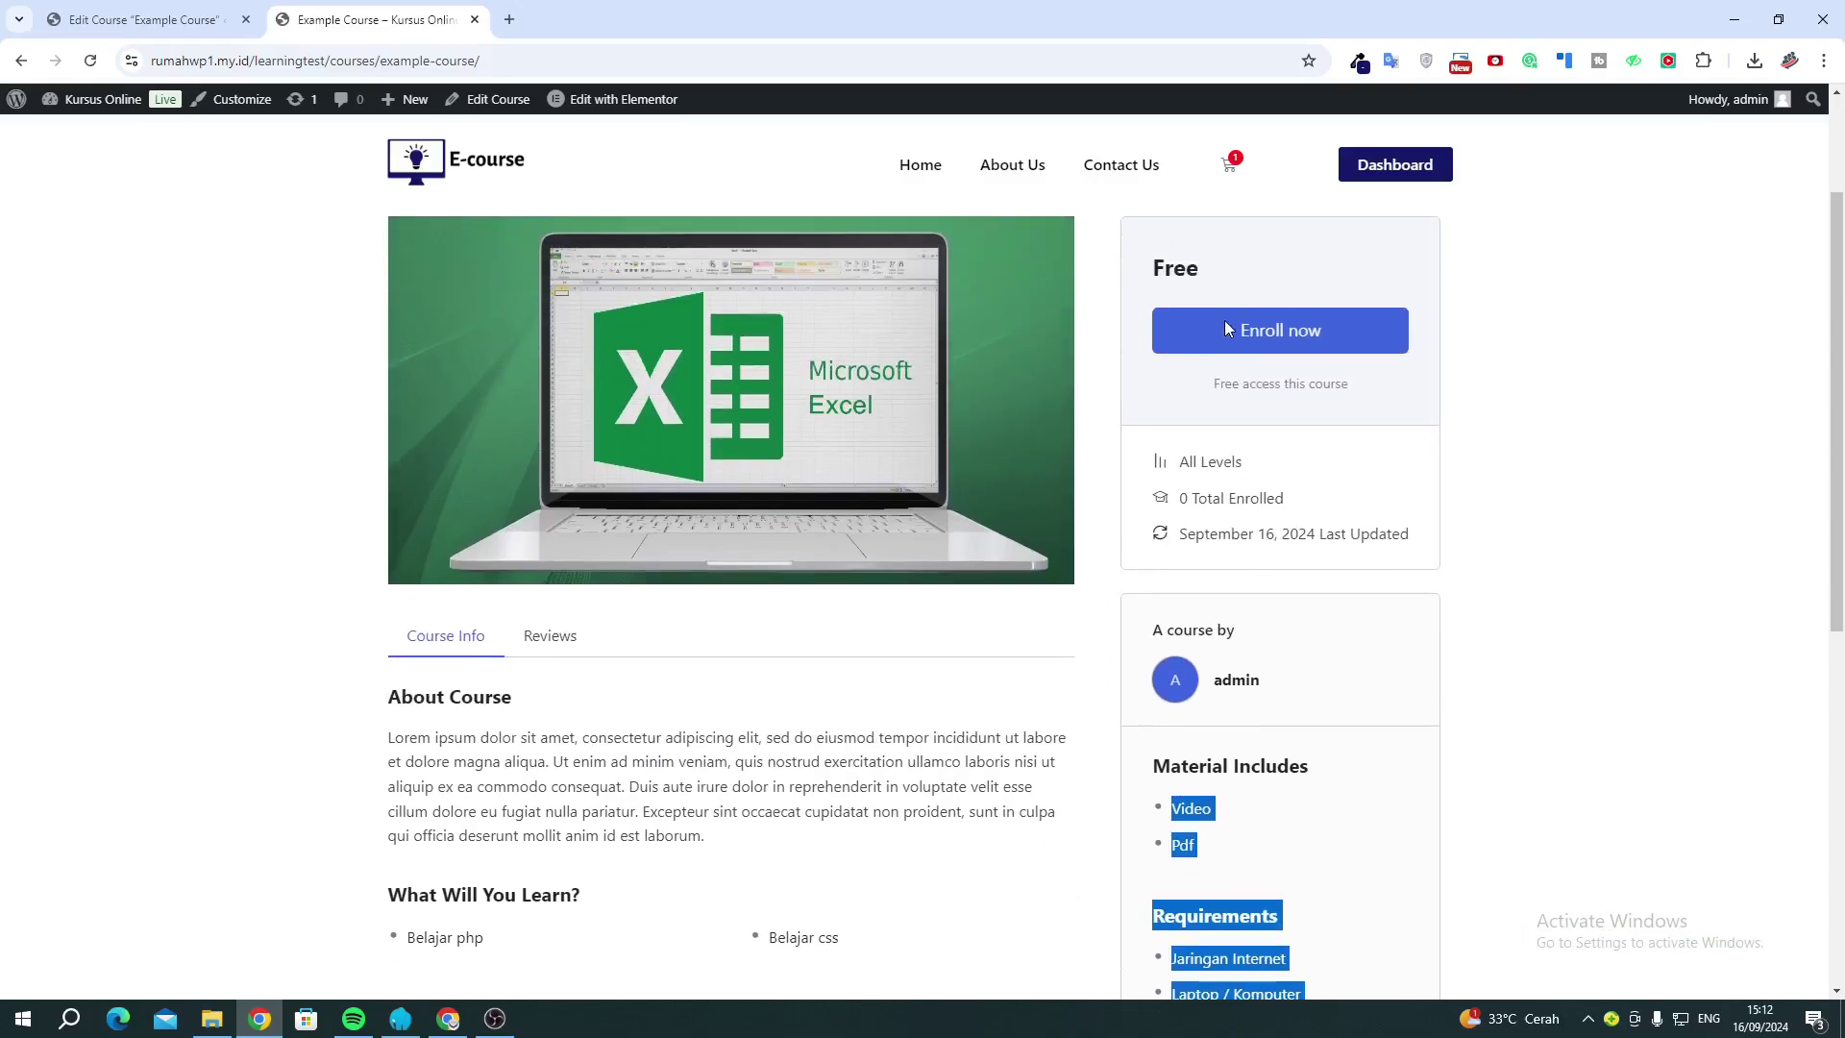
pyautogui.moveTo(1188, 382); pyautogui.dragTo(1253, 526)
pyautogui.click(1253, 526)
pyautogui.scroll(-2, 1253, 526)
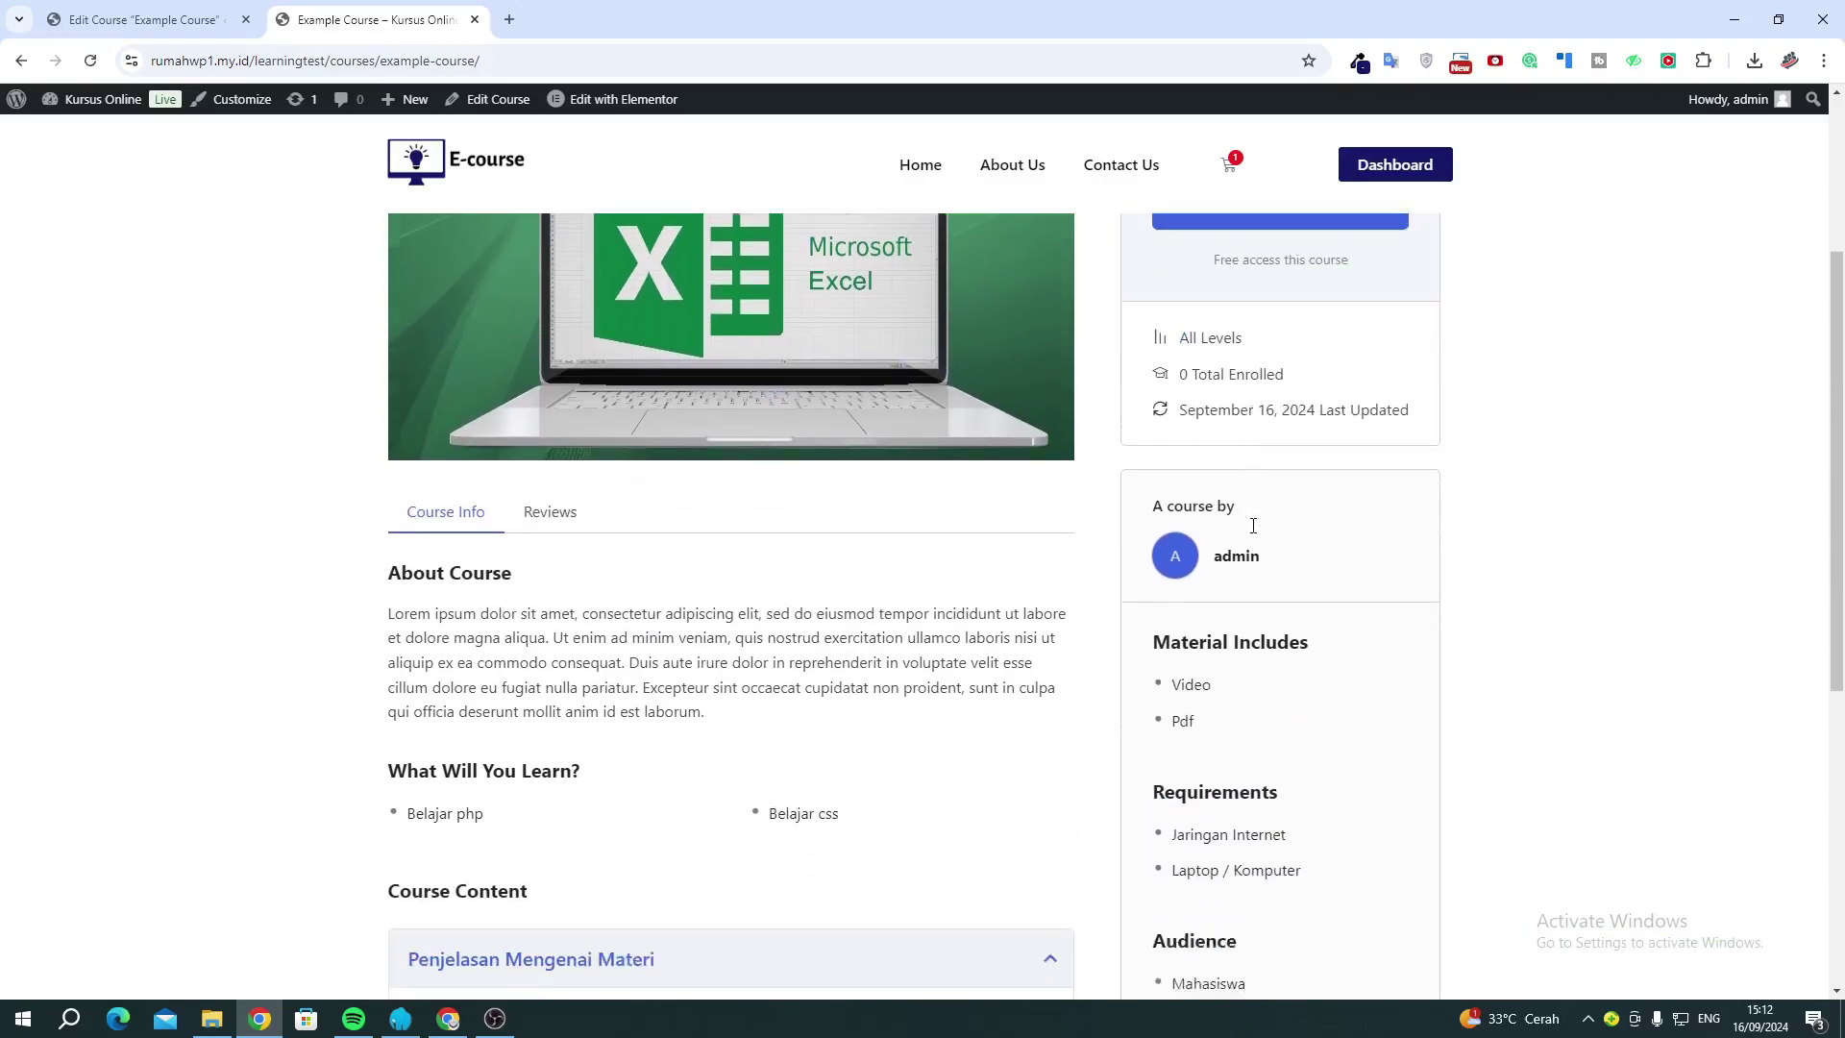
pyautogui.scroll(-3, 688, 564)
pyautogui.scroll(4, 688, 564)
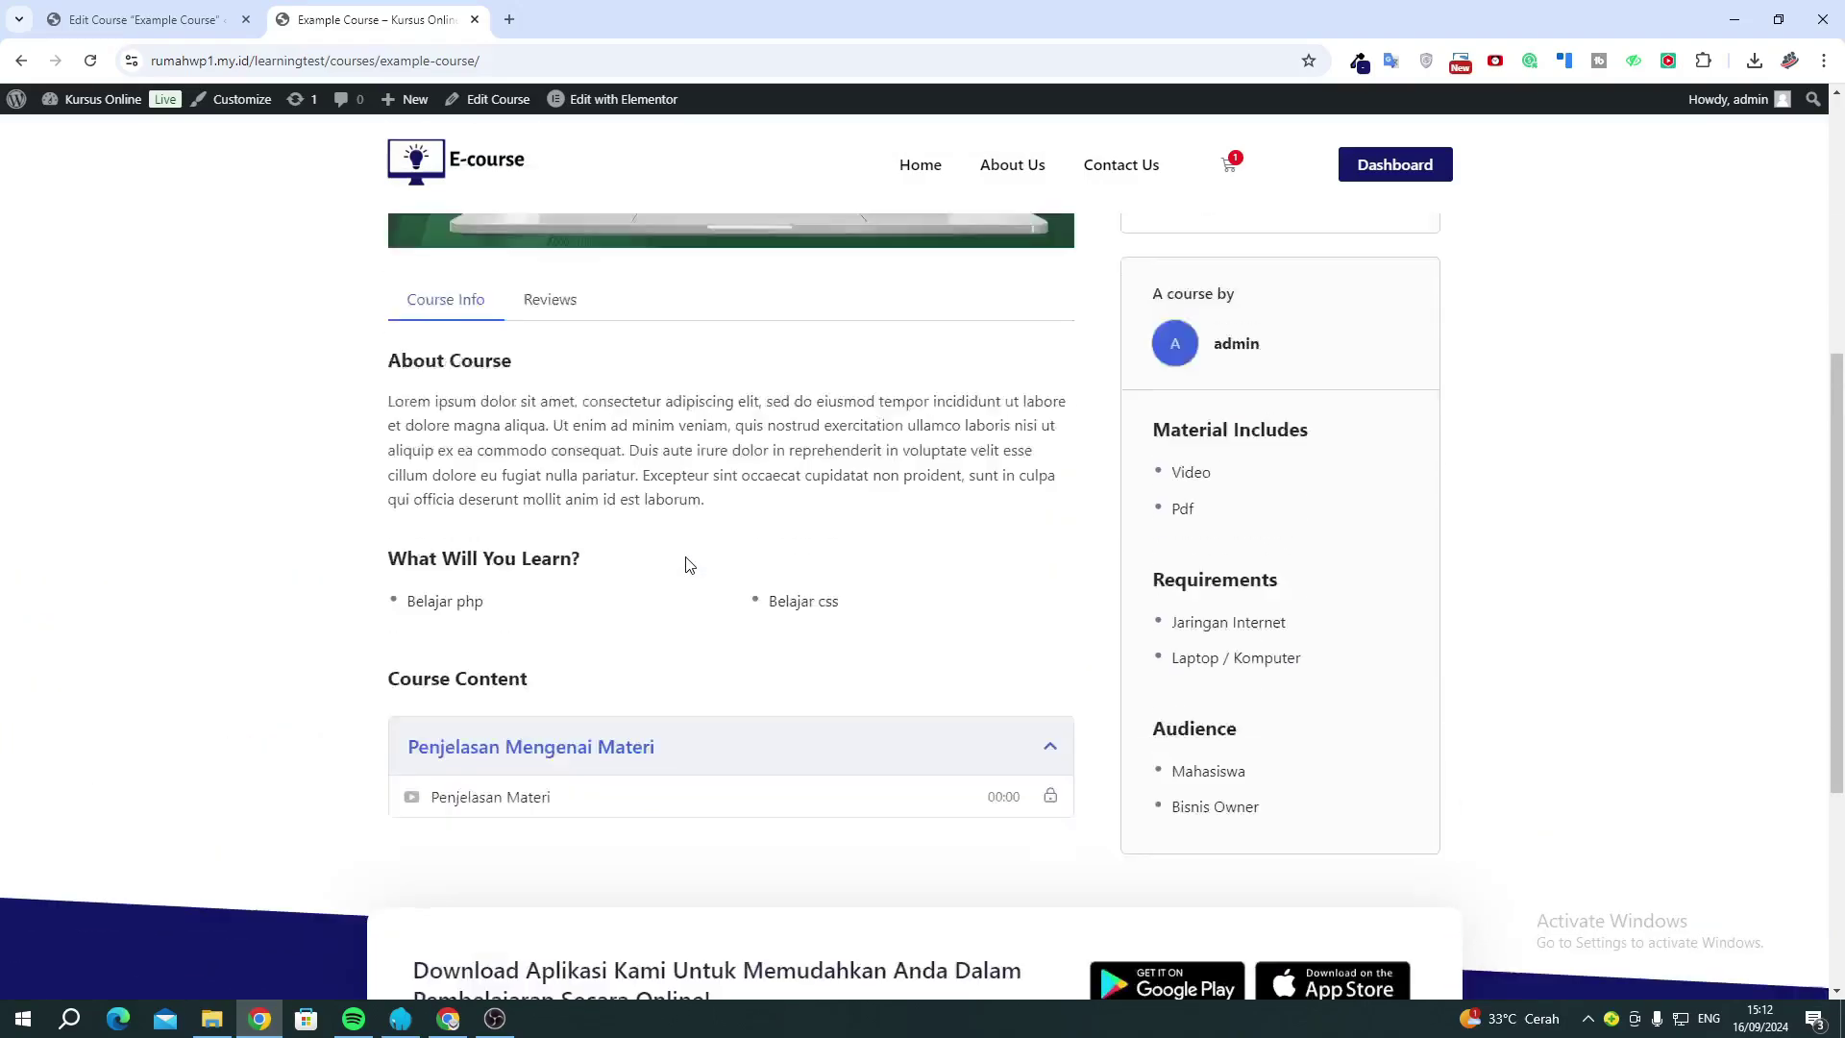
pyautogui.scroll(3, 560, 499)
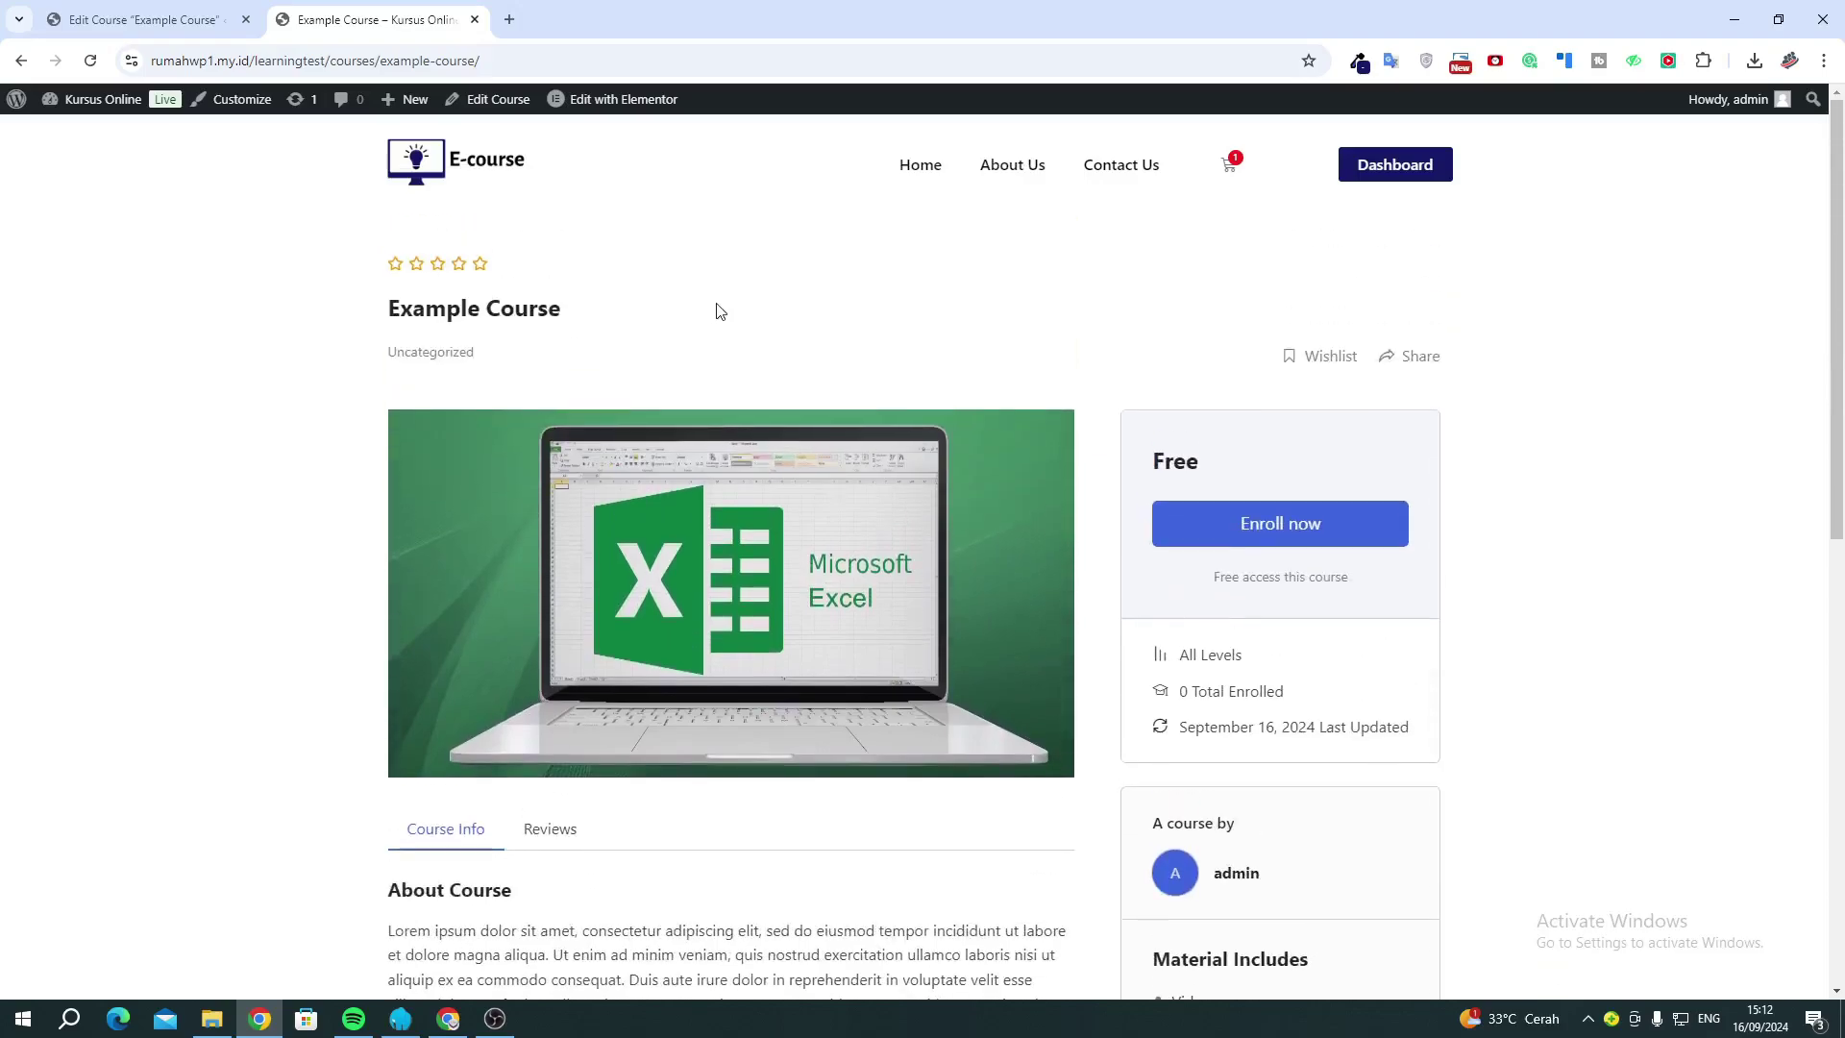
# Check that Example Course appears under Kursus Unggulan on the home page, then return to its editor.
pyautogui.click(931, 166)
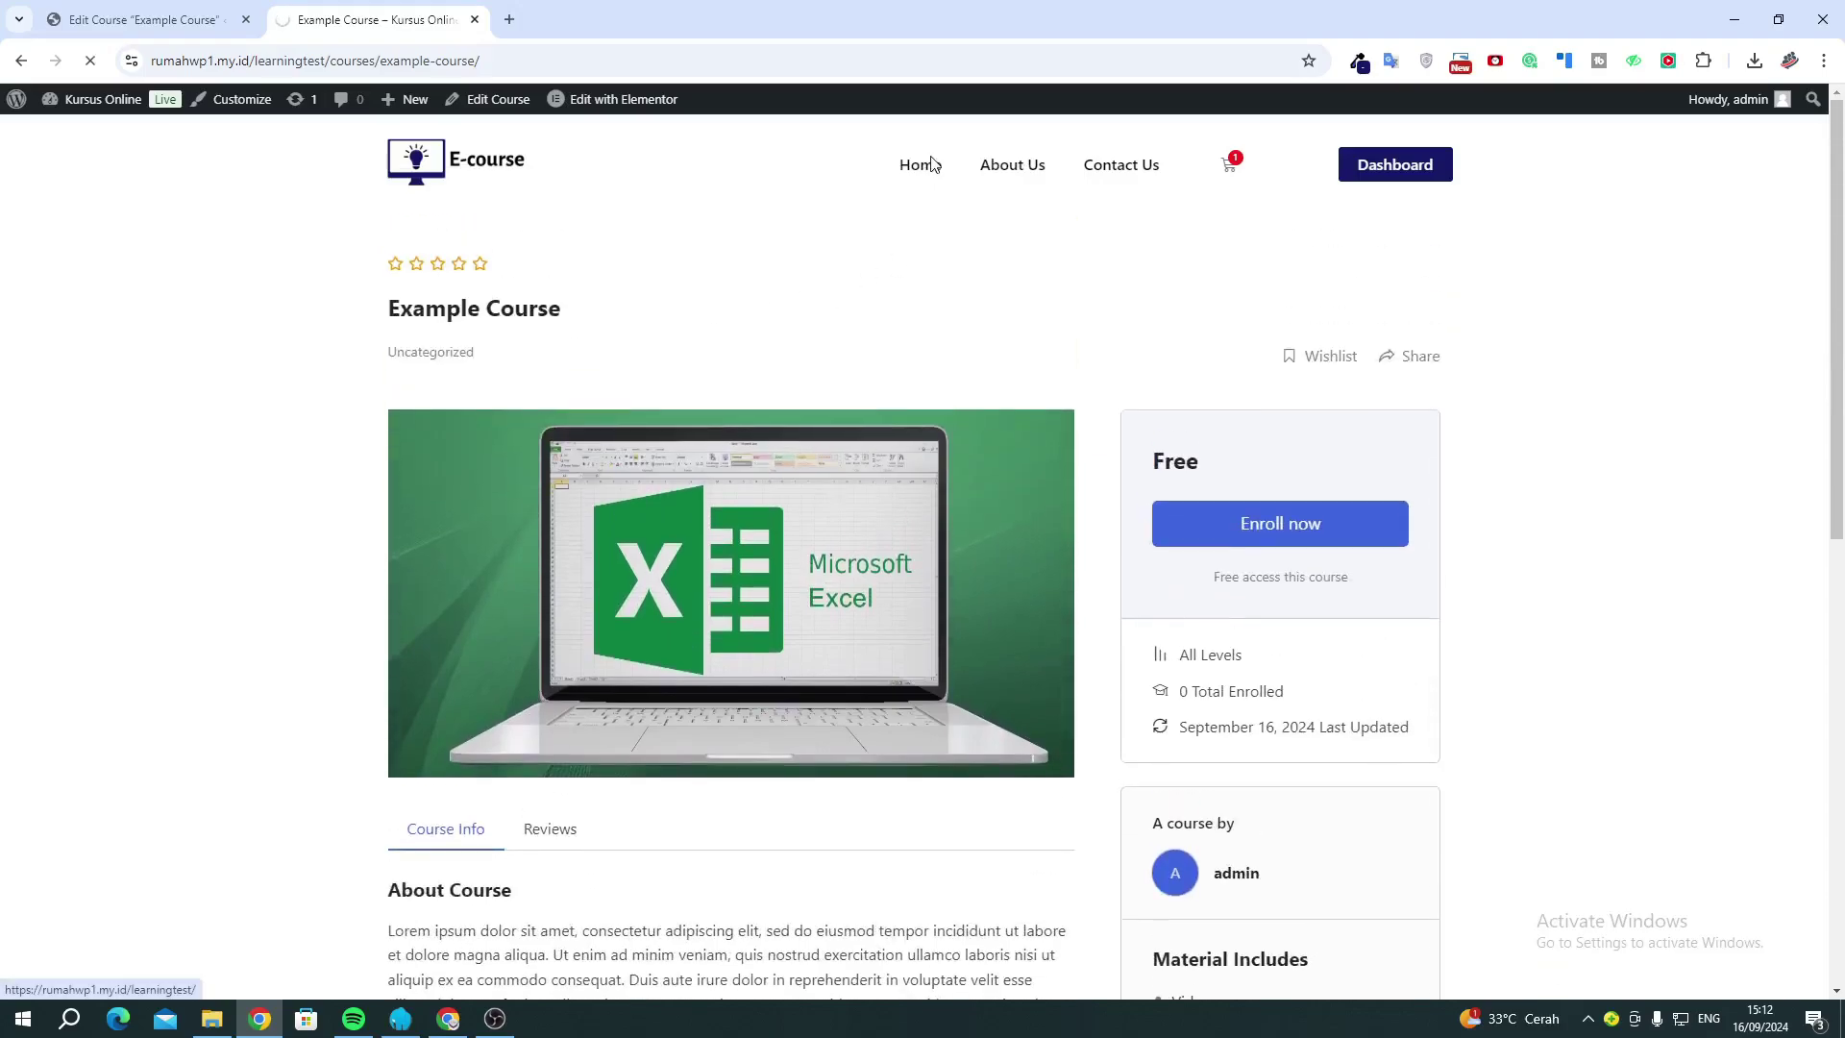
pyautogui.scroll(-6, 114, 550)
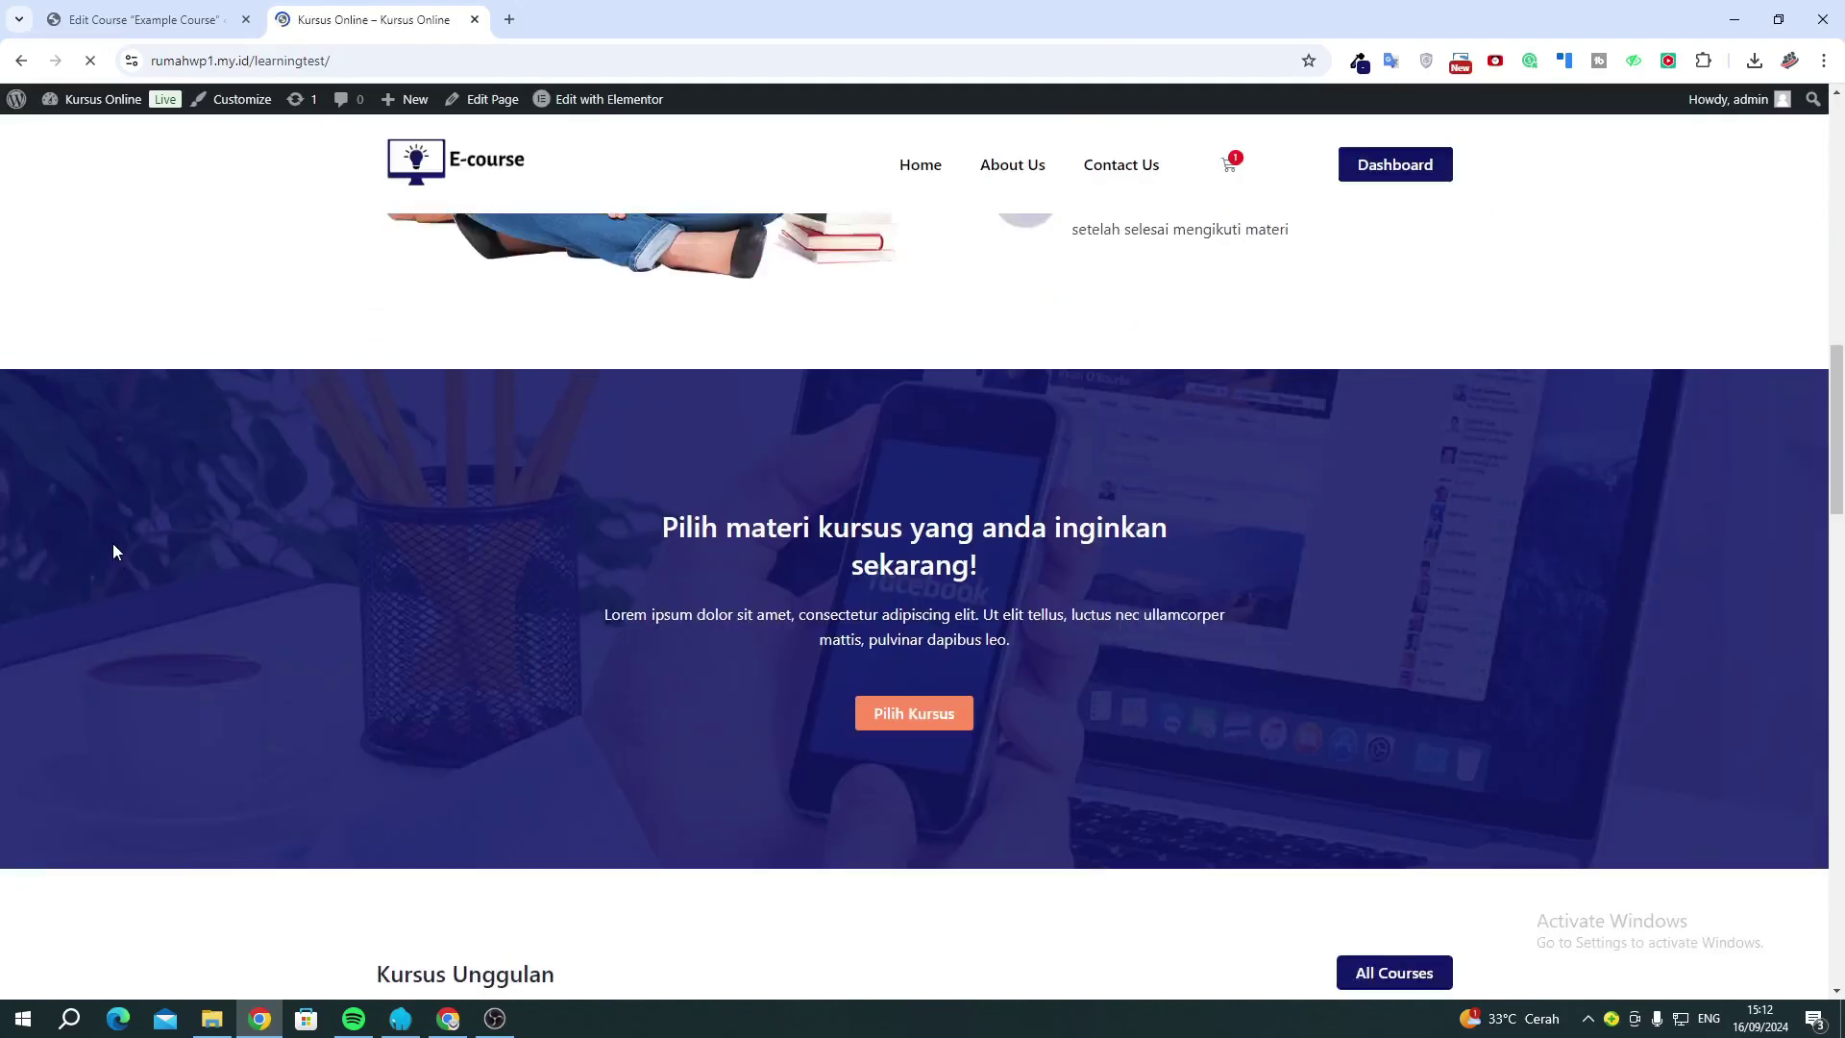
pyautogui.scroll(-9, 113, 550)
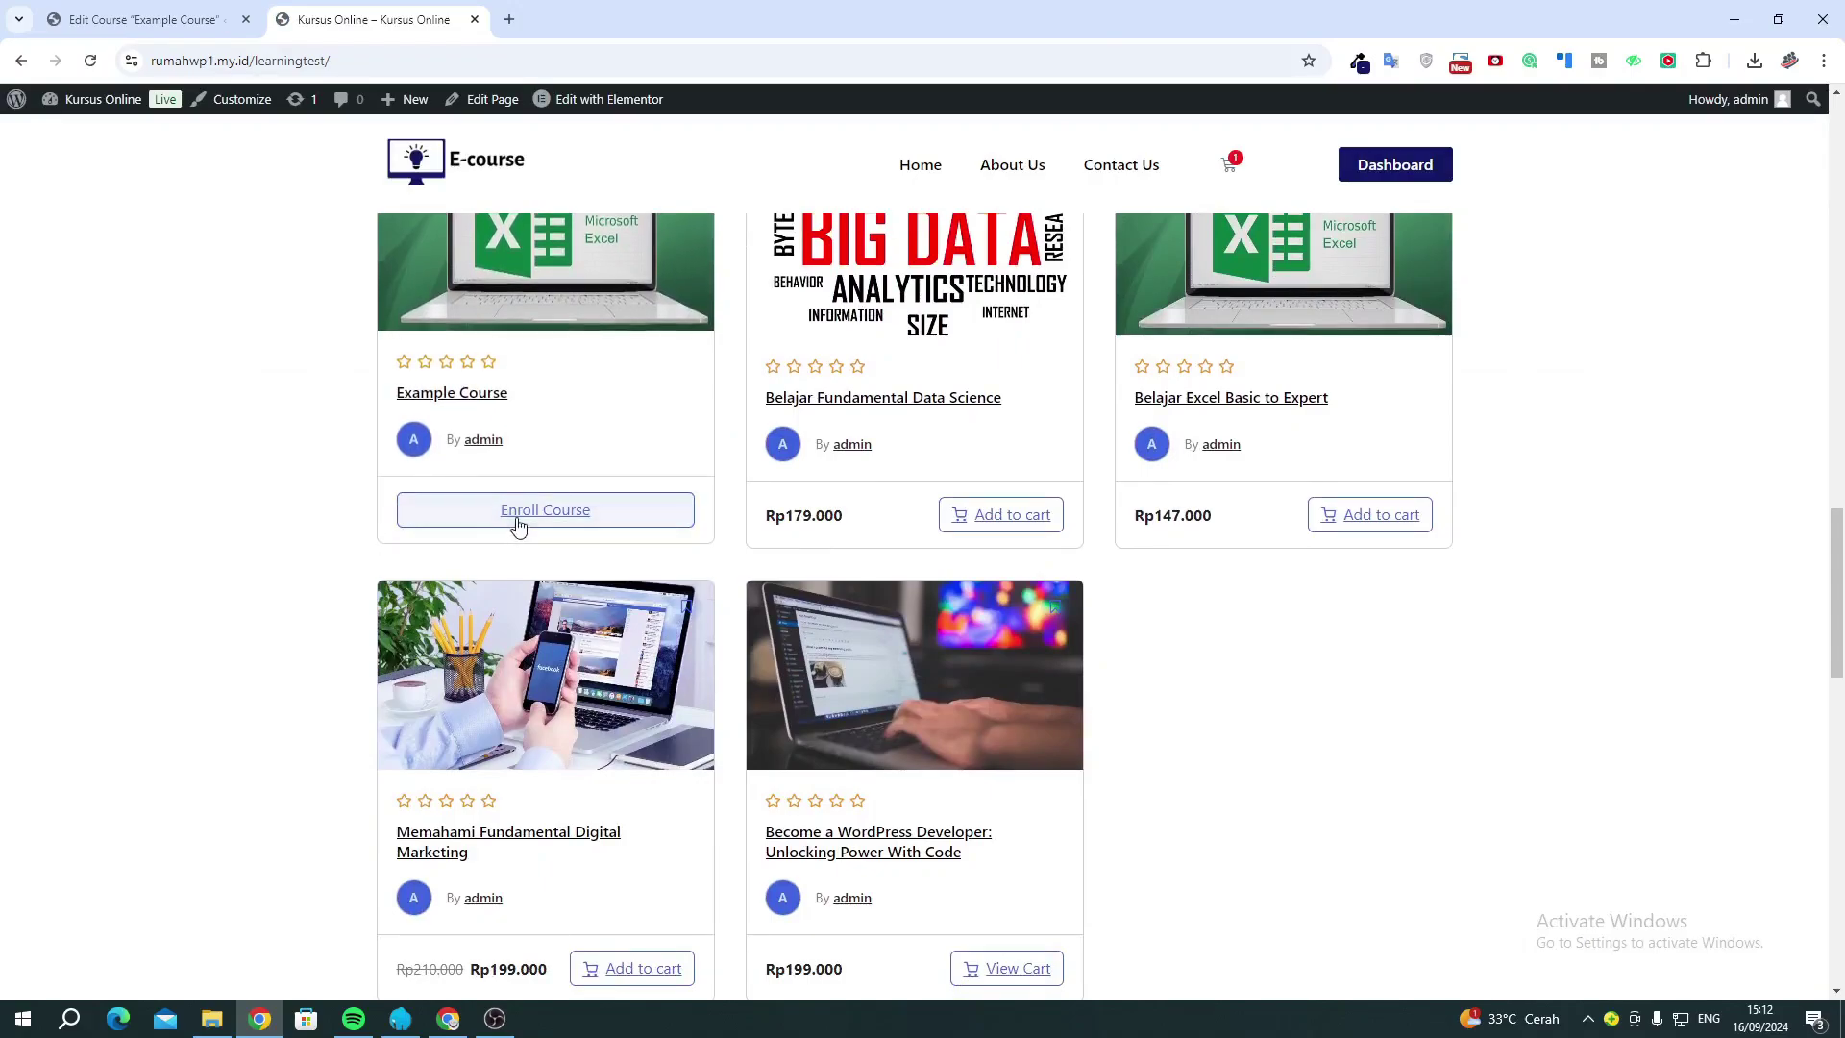
pyautogui.scroll(2, 183, 515)
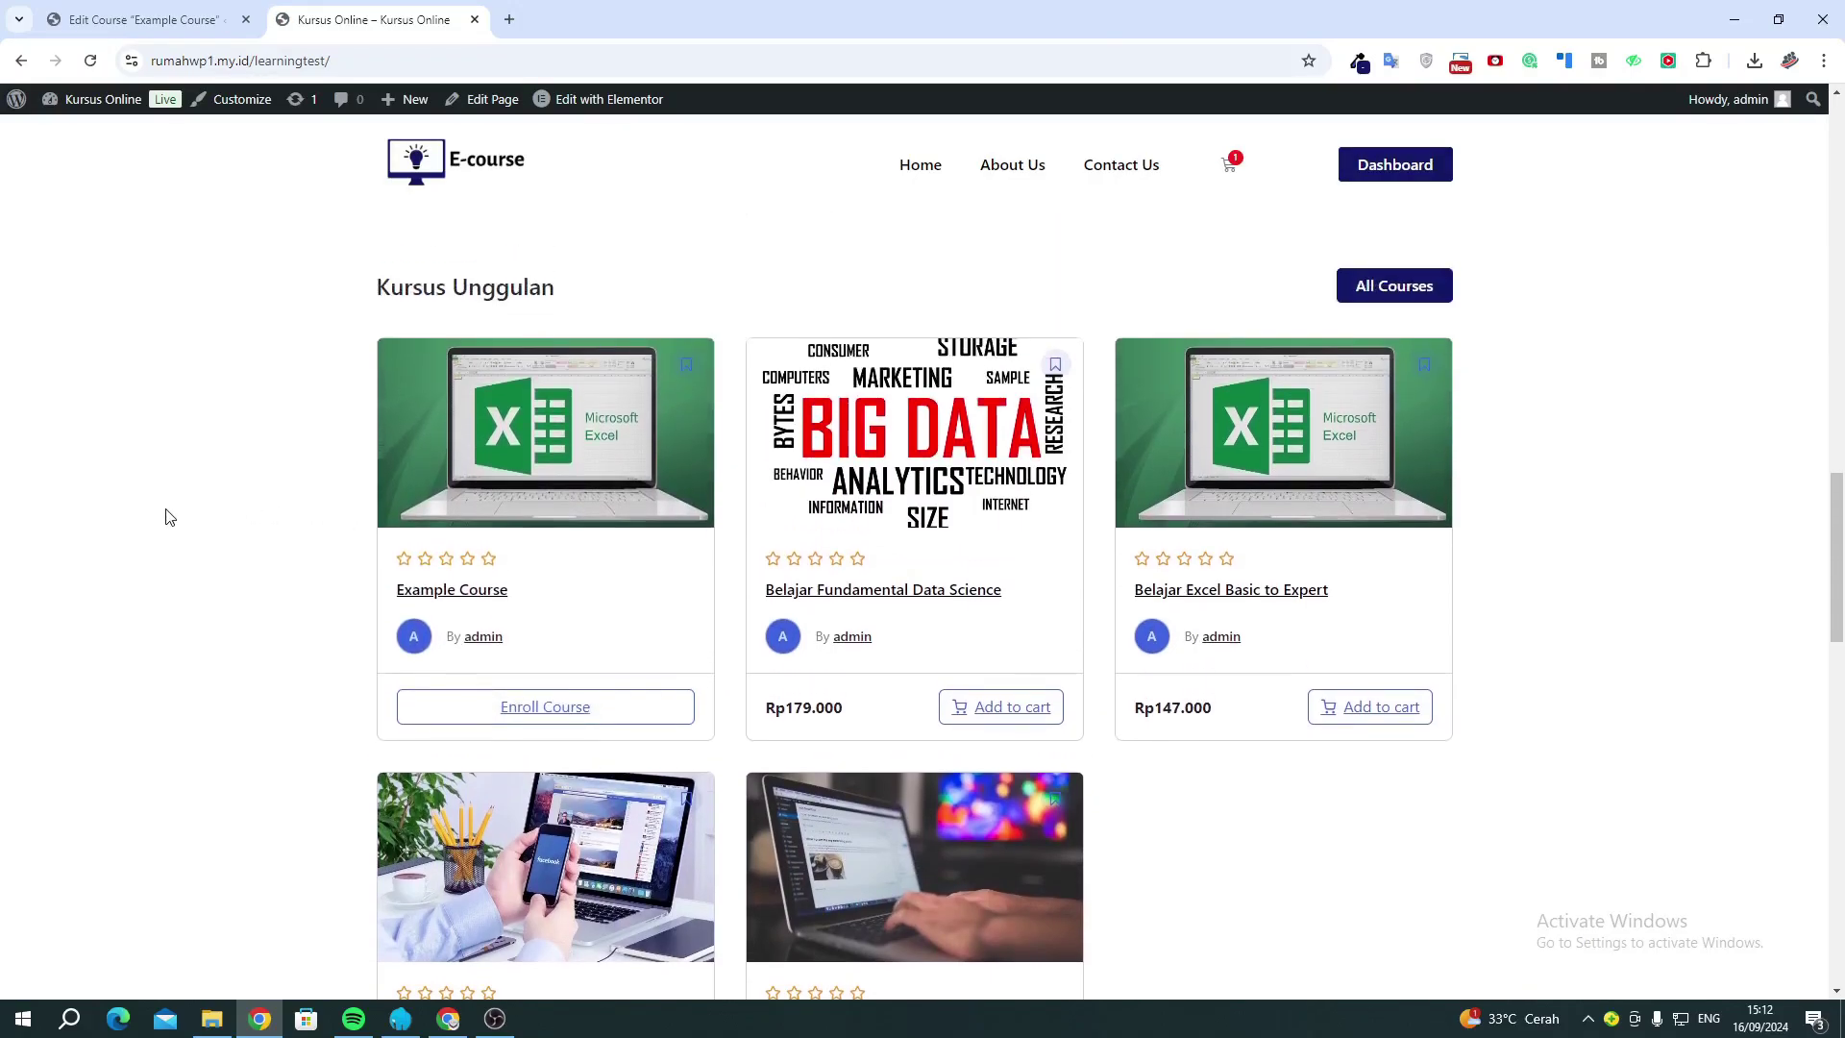
pyautogui.click(154, 21)
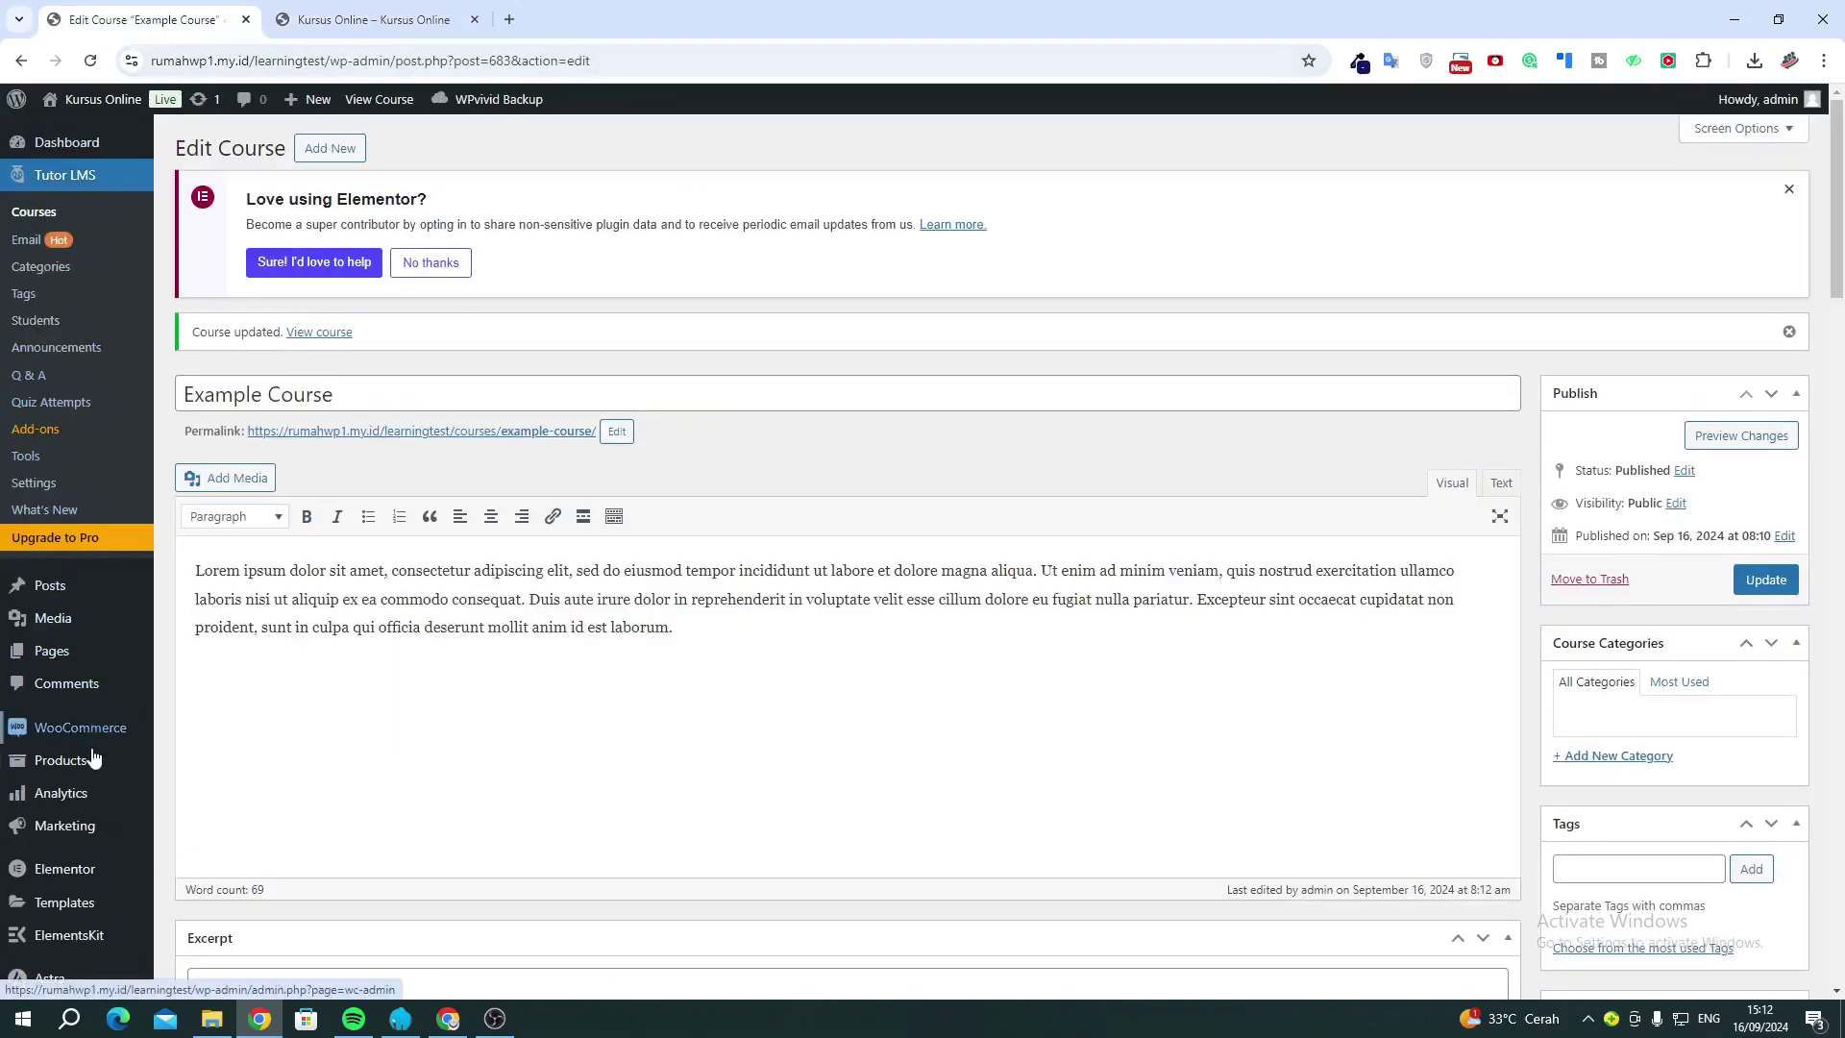
# Start a new product in its own tab, named 'Example Course' from the course title.
pyautogui.moveTo(96, 764)
pyautogui.rightClick(220, 793)
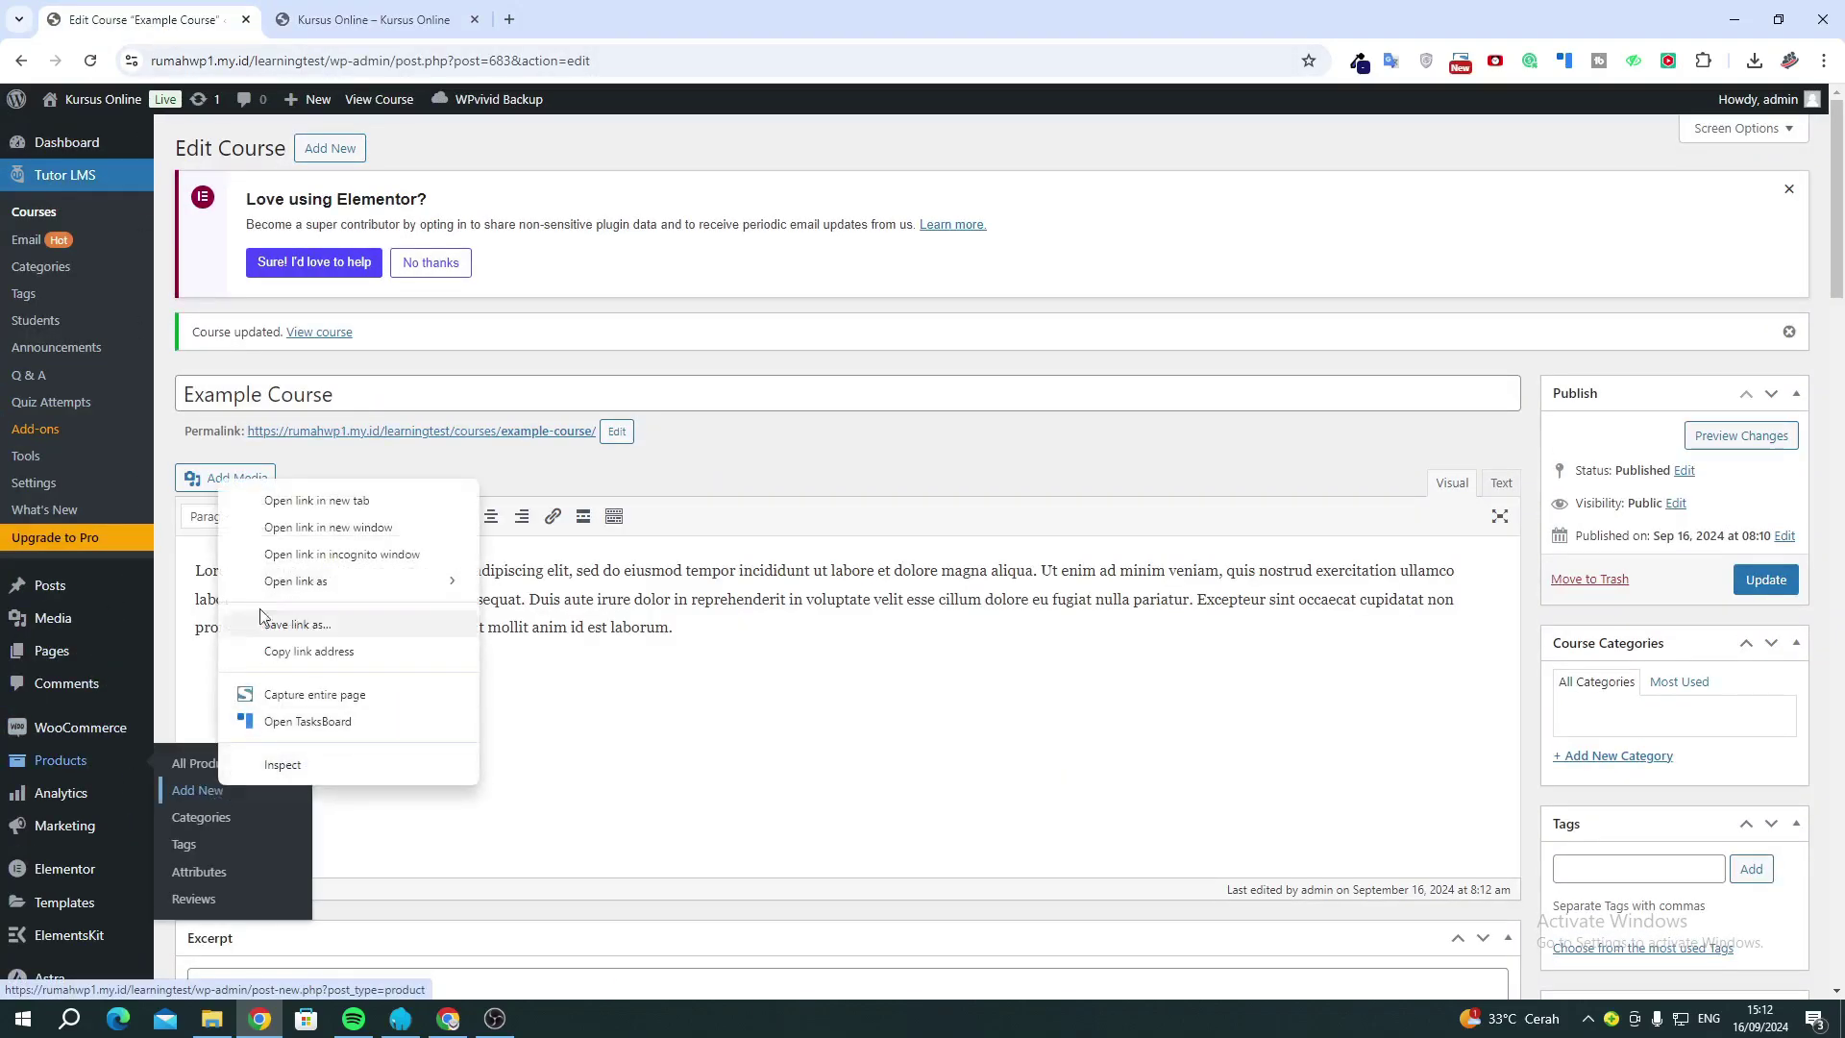
pyautogui.click(291, 497)
pyautogui.moveTo(349, 21); pyautogui.dragTo(144, 17)
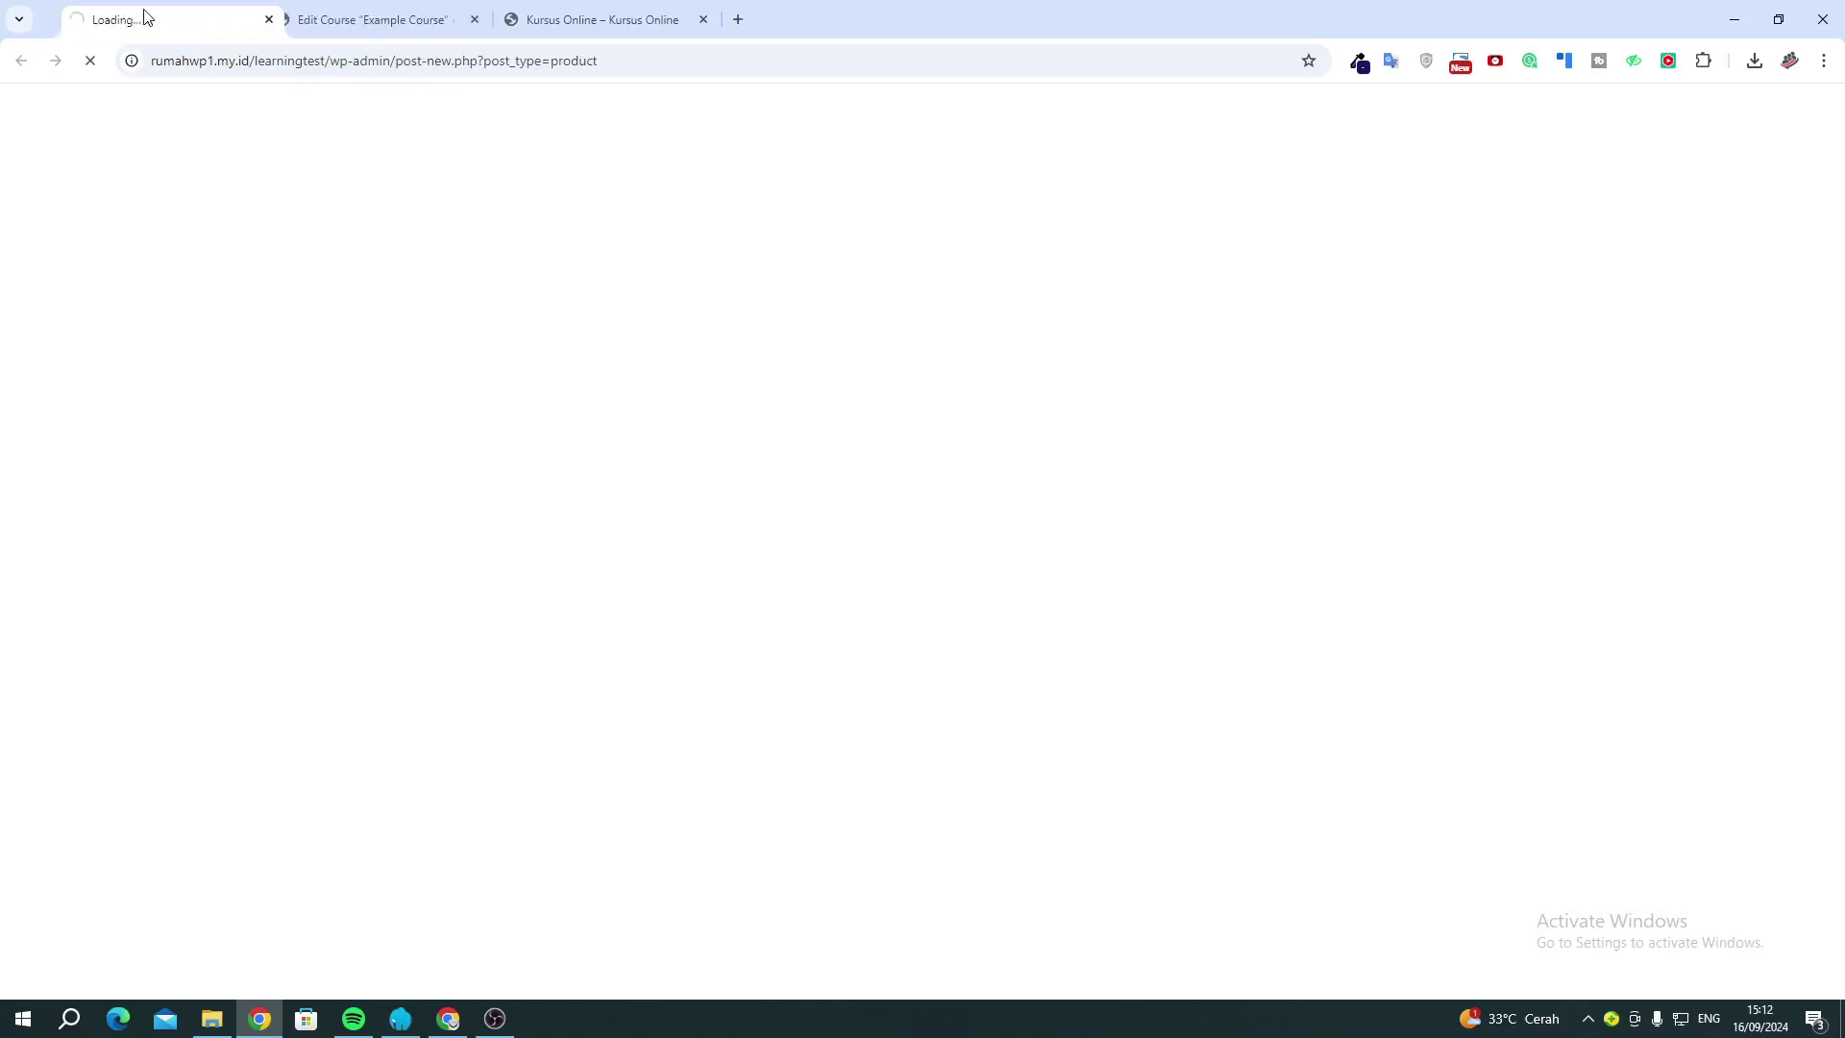
pyautogui.click(365, 19)
pyautogui.click(364, 395)
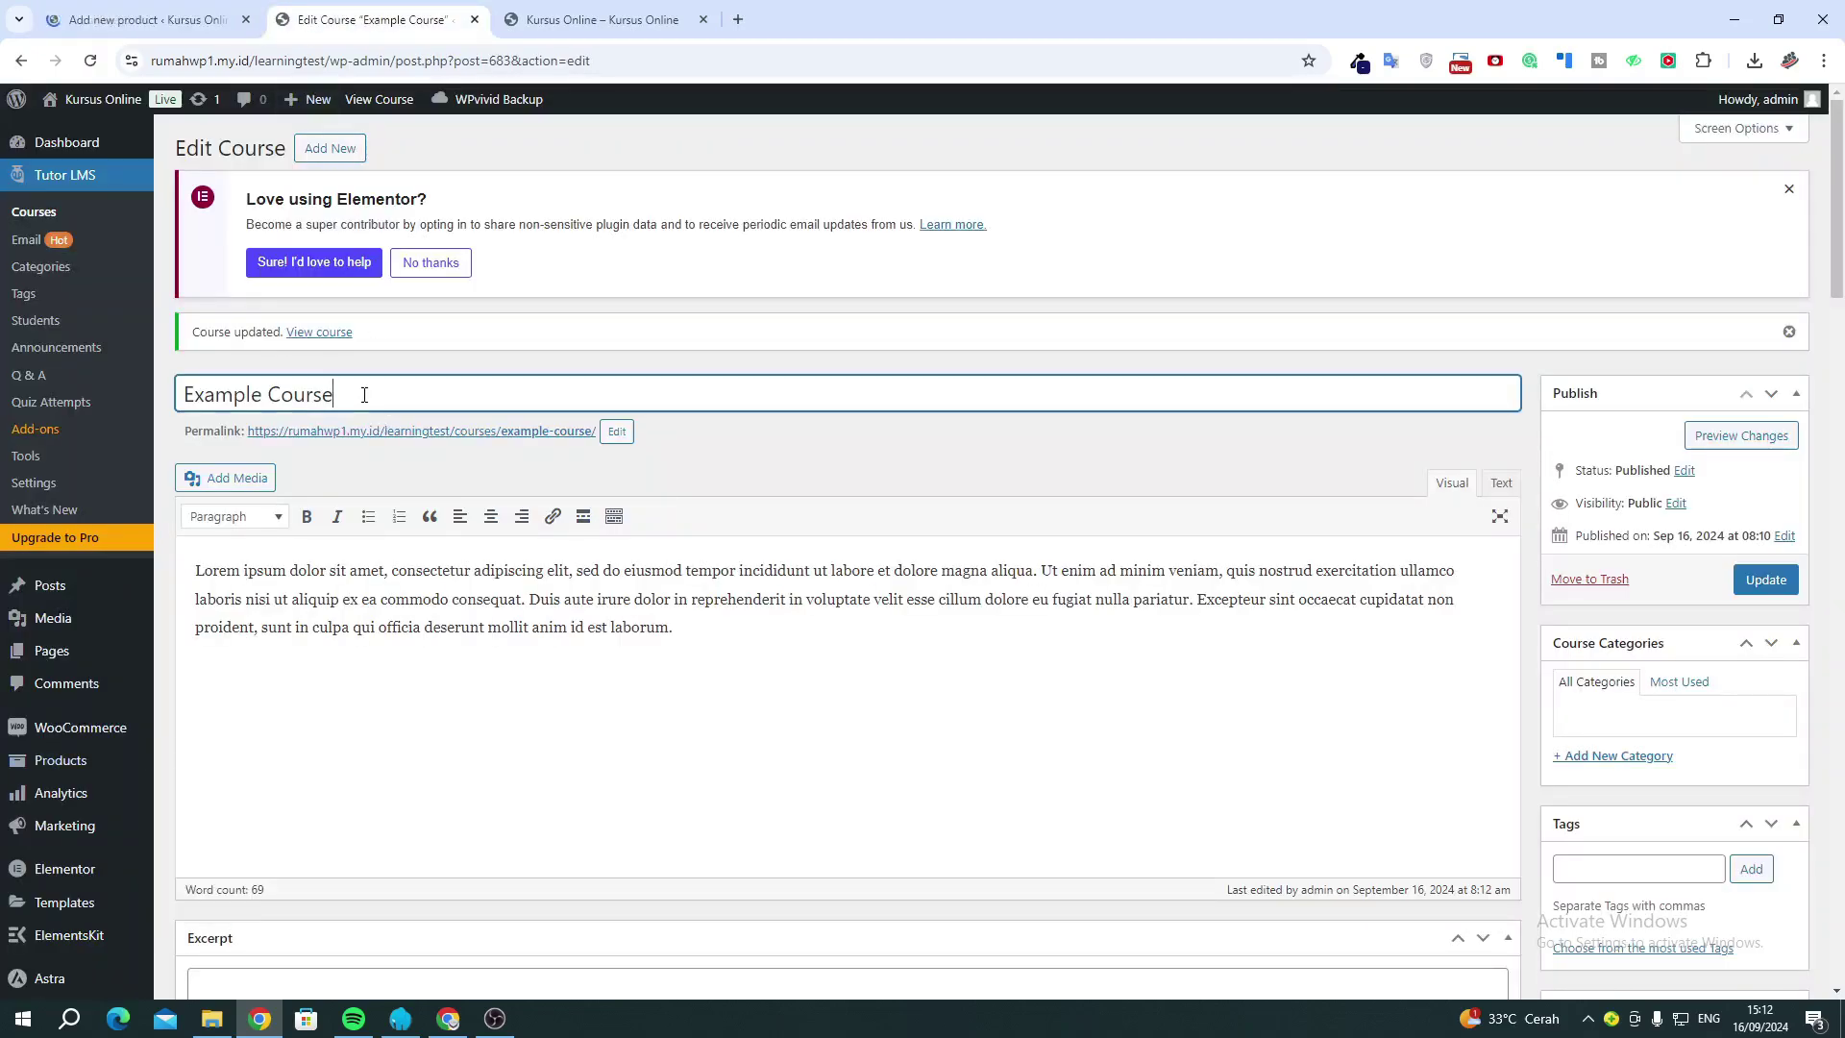
pyautogui.hotkey('ctrl', 'a')
pyautogui.hotkey('ctrl', 'c')
pyautogui.click(108, 27)
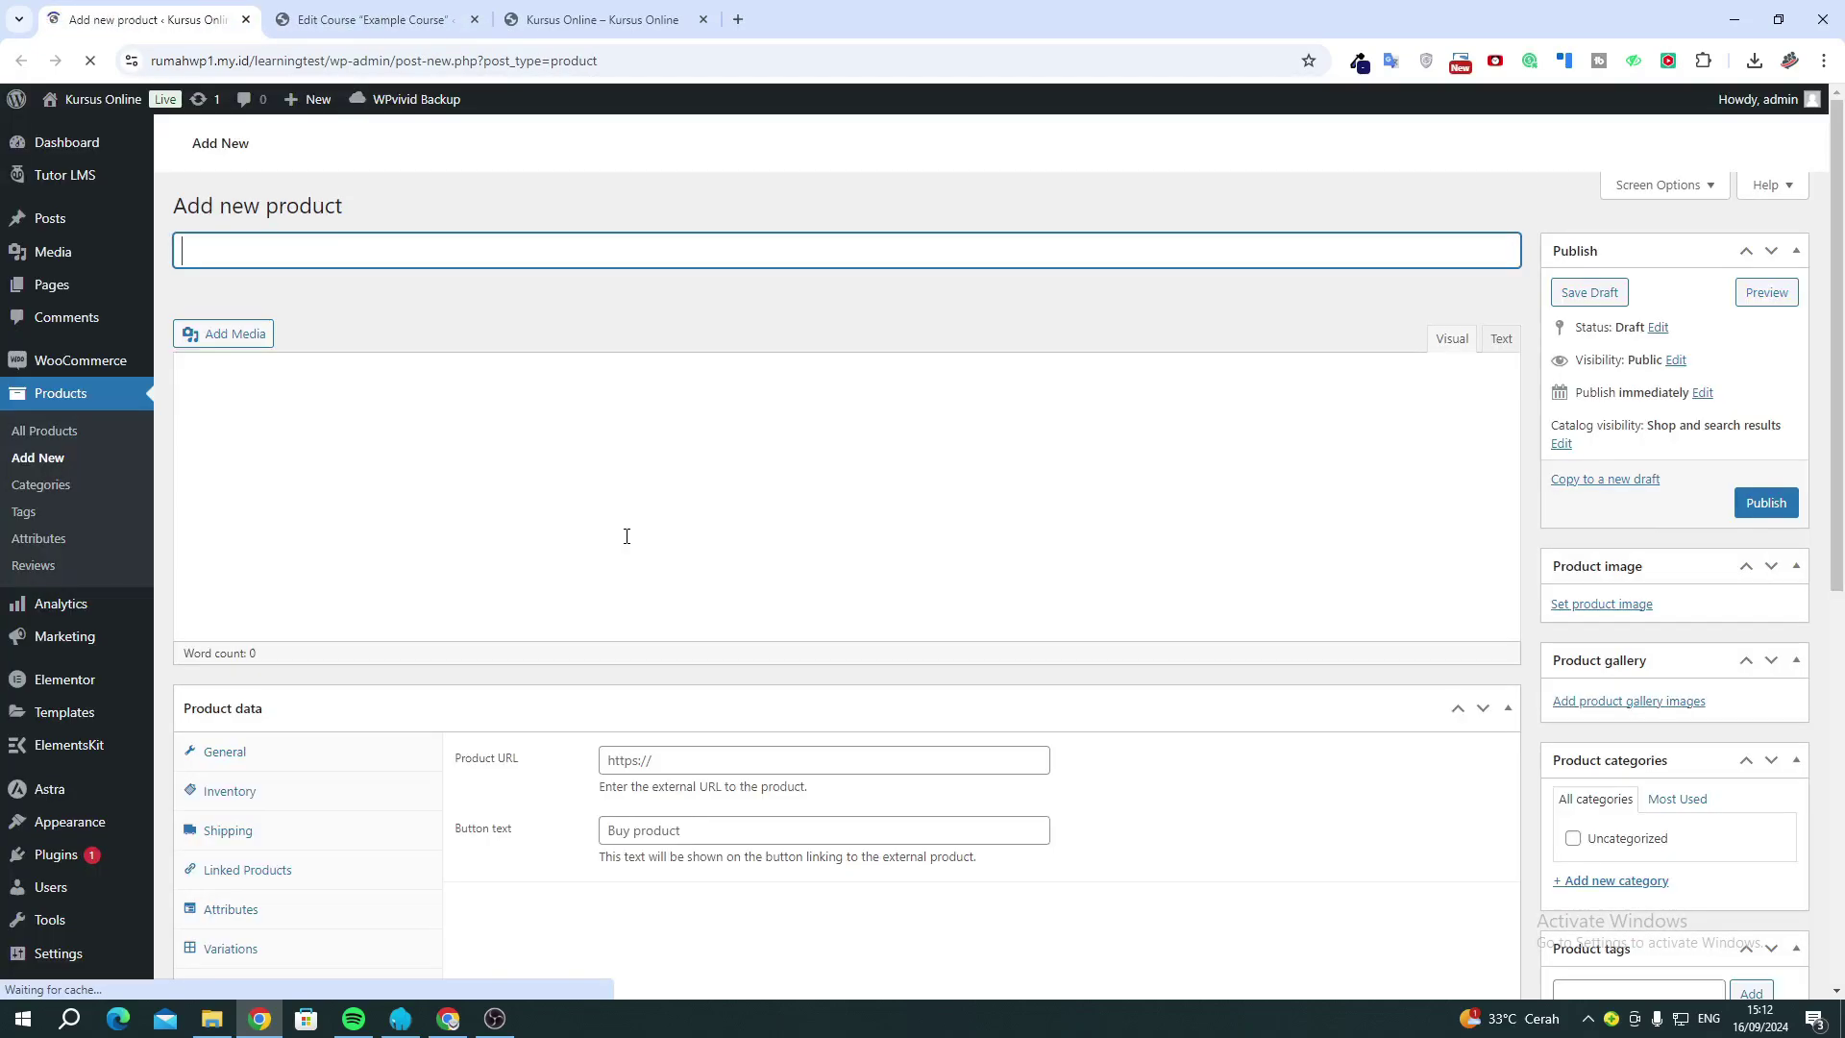
pyautogui.hotkey('ctrl', 'v')
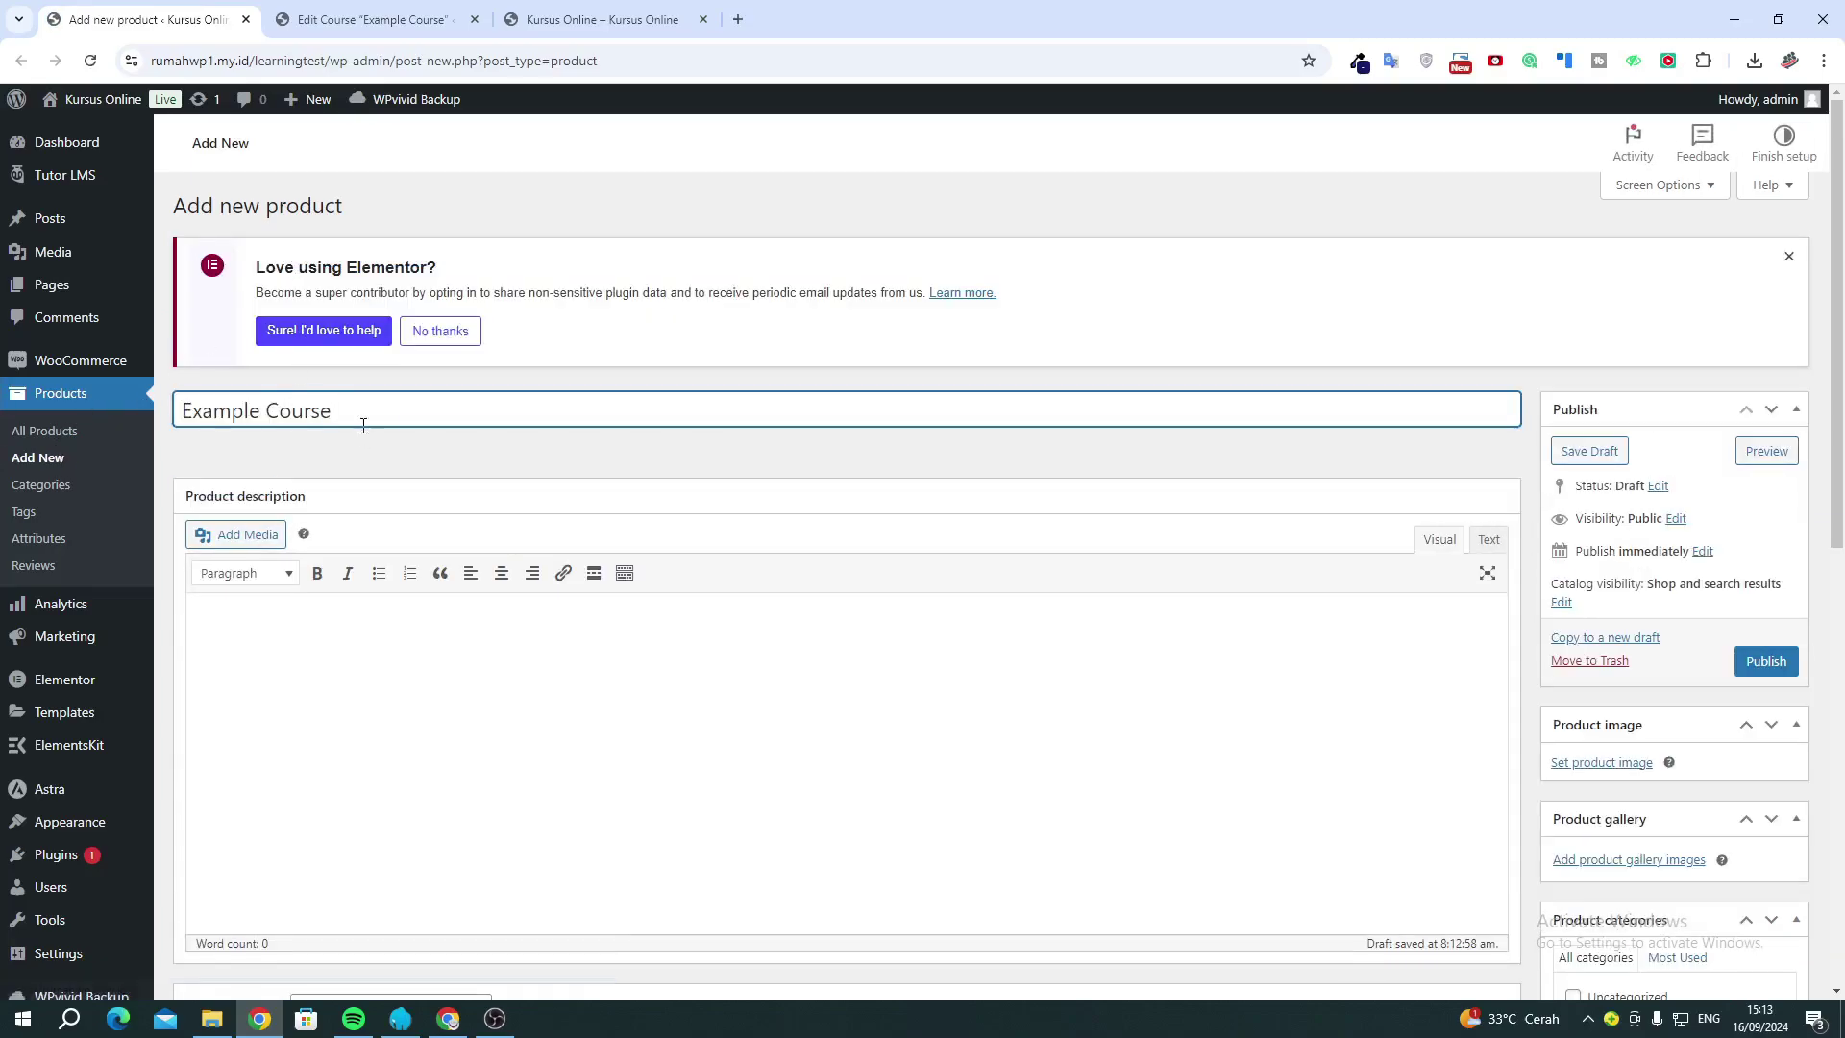
# Mark the product For Tutor, set regular price 99000, and publish it.
pyautogui.scroll(-5, 529, 440)
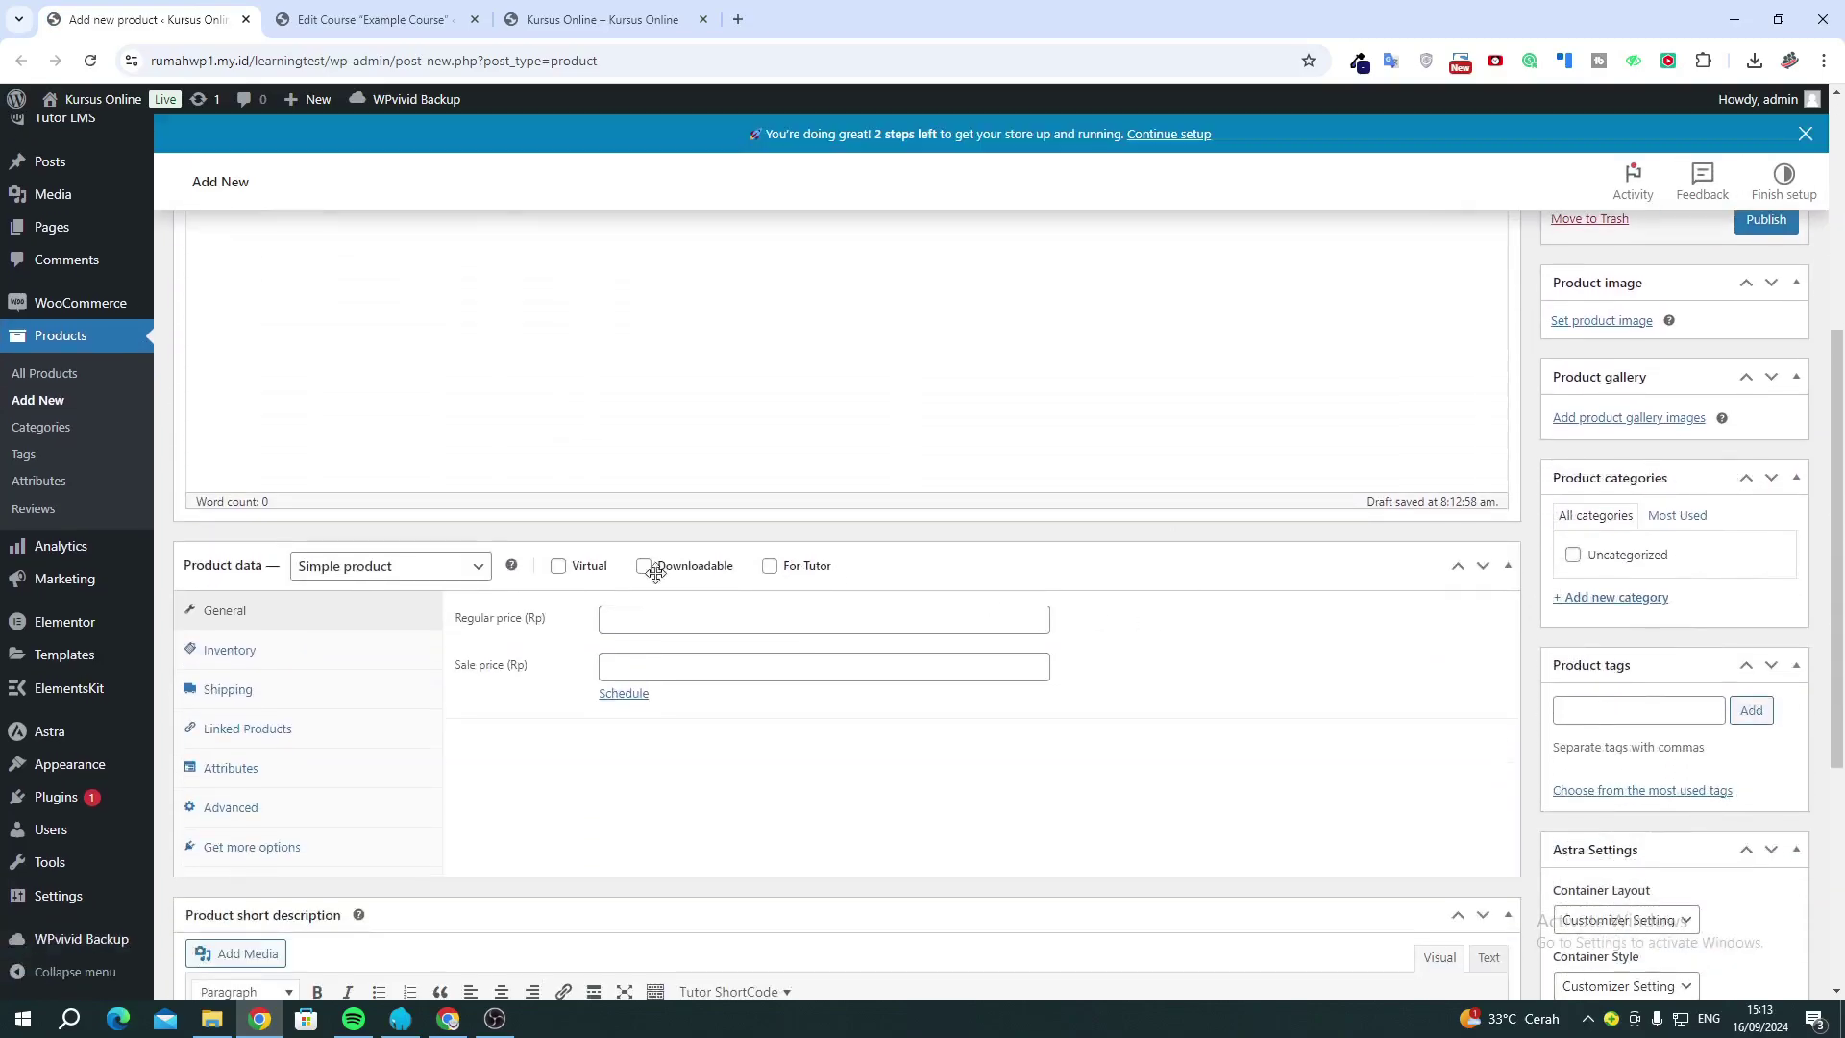
pyautogui.click(770, 566)
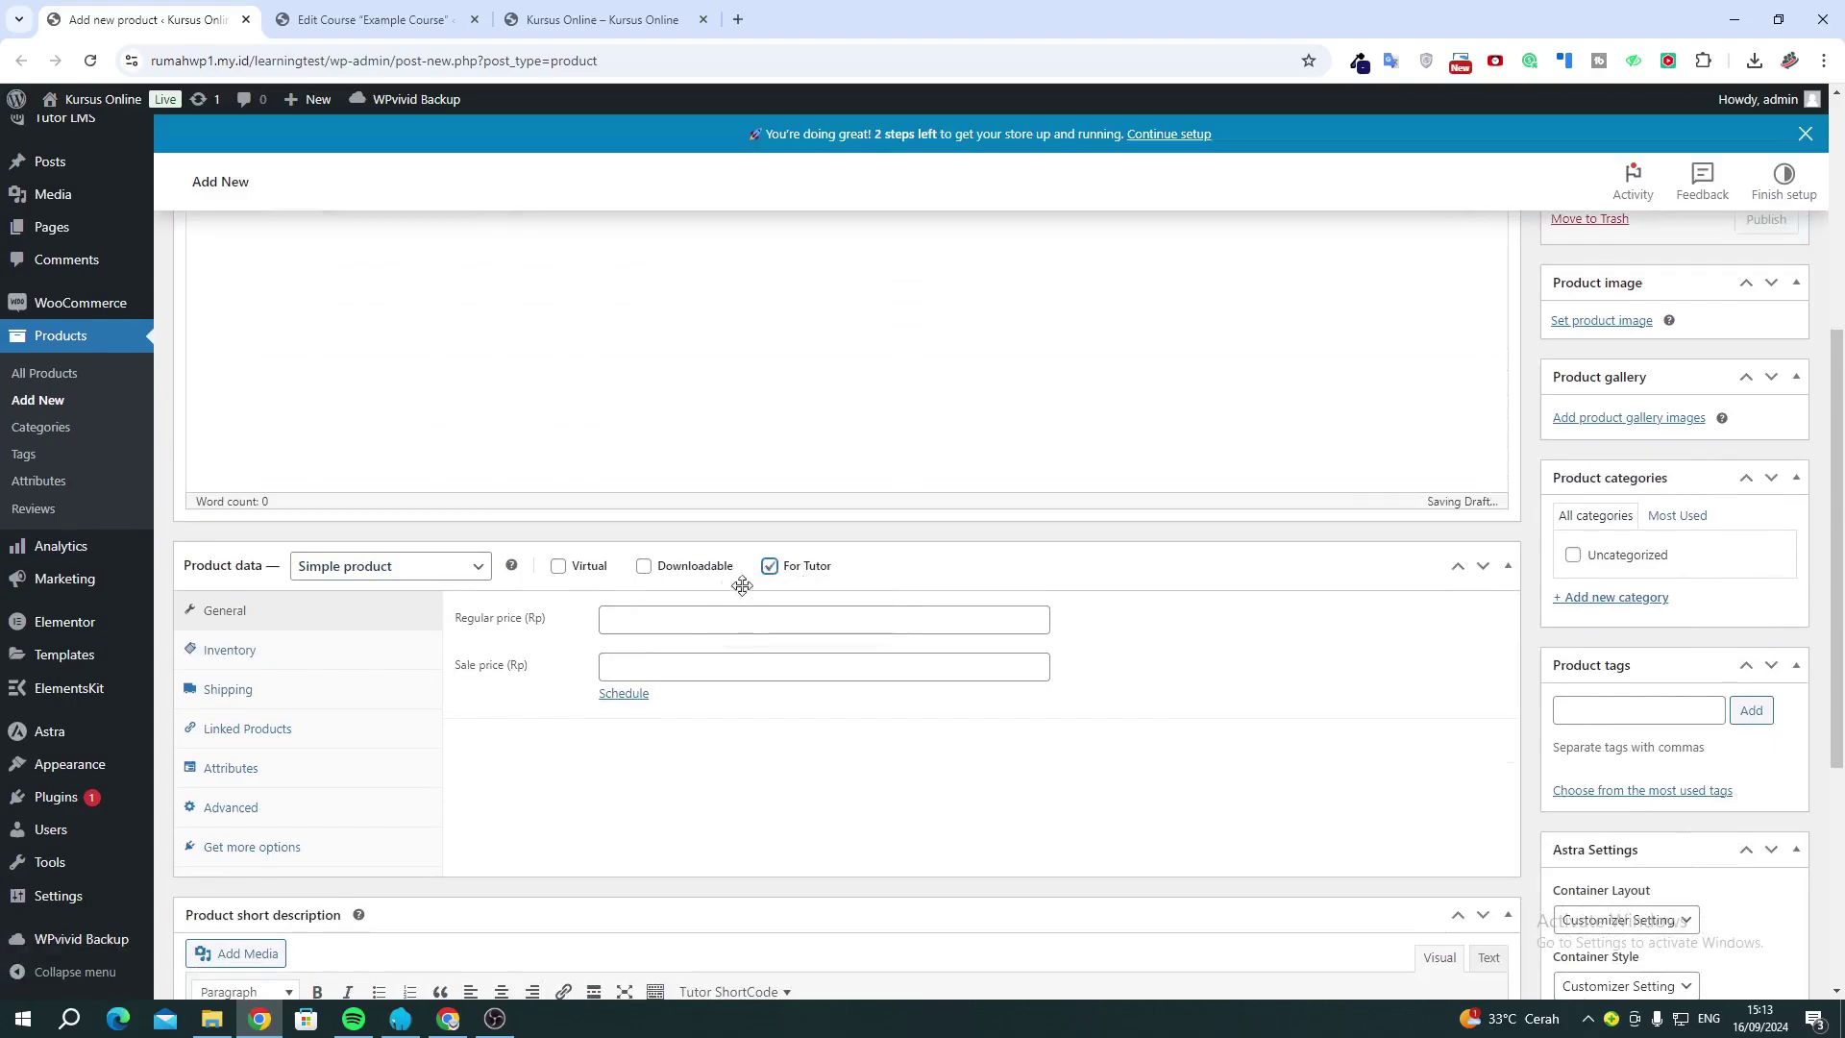
pyautogui.click(707, 615)
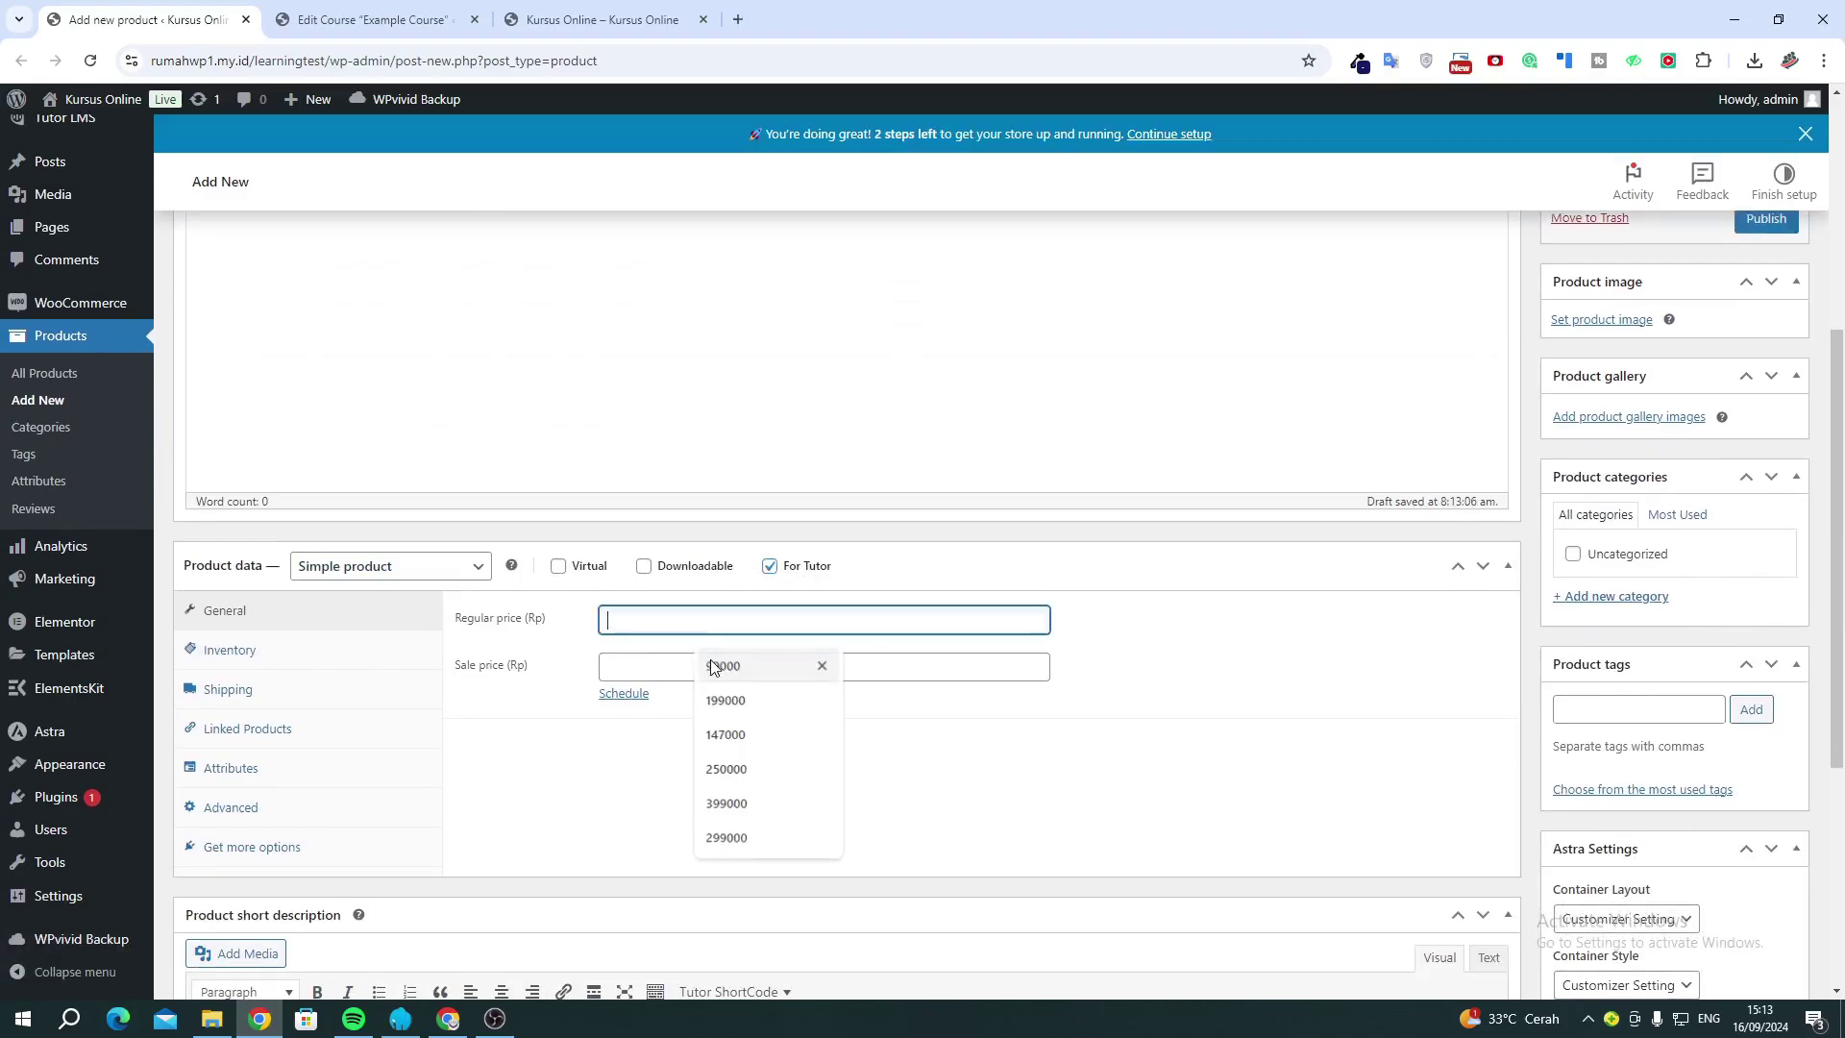
pyautogui.press('Escape')
pyautogui.press('Down')
pyautogui.click(733, 672)
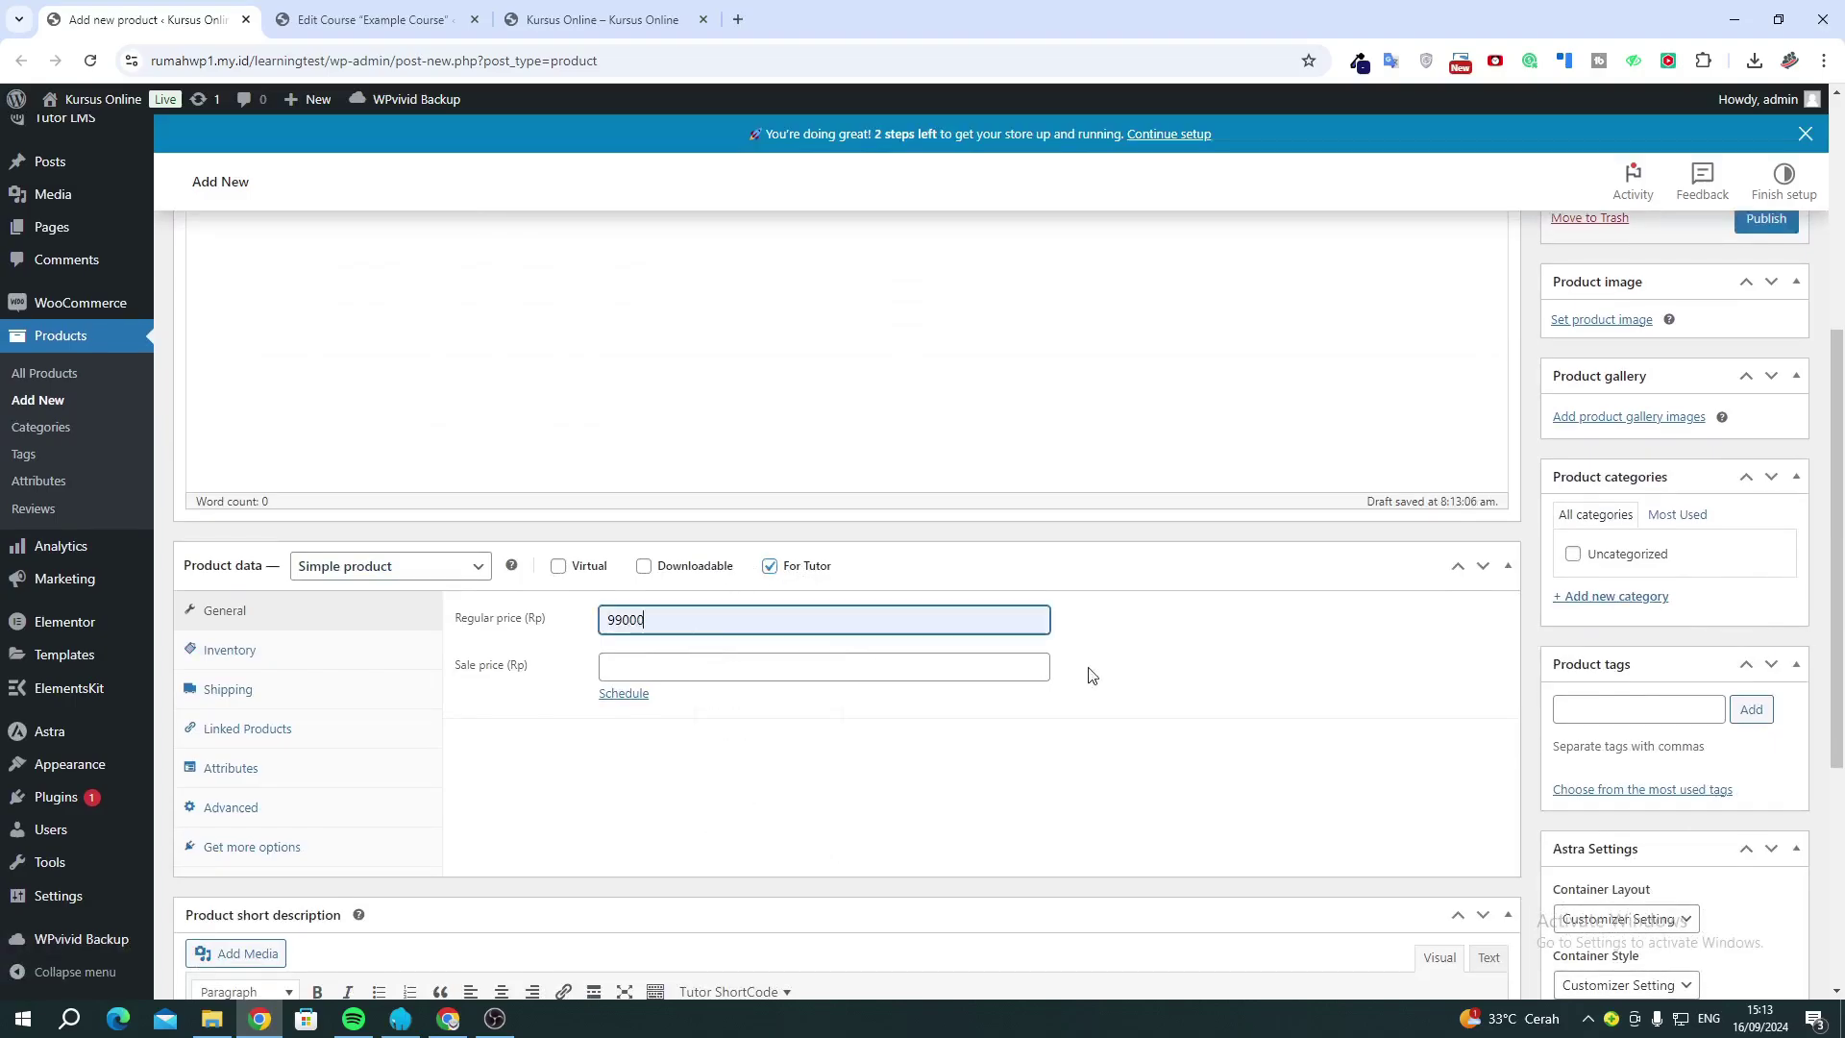
pyautogui.scroll(1, 1685, 336)
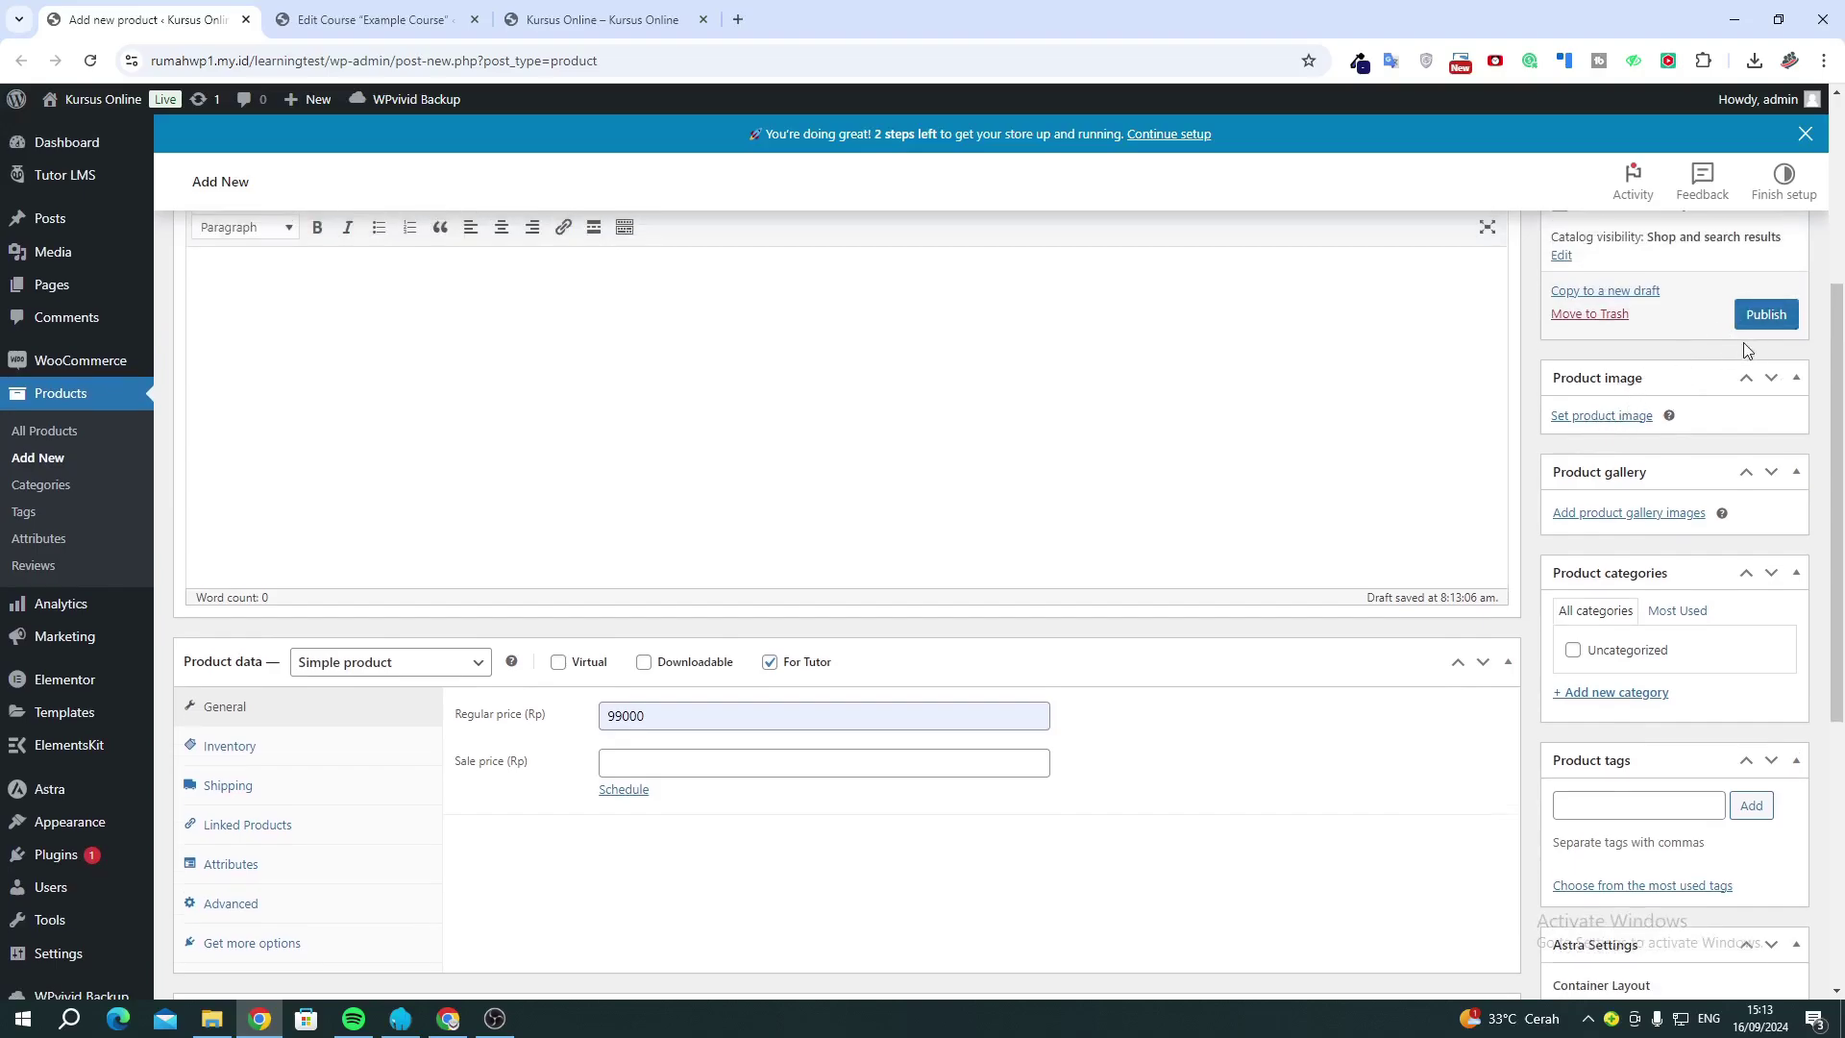
pyautogui.click(1766, 314)
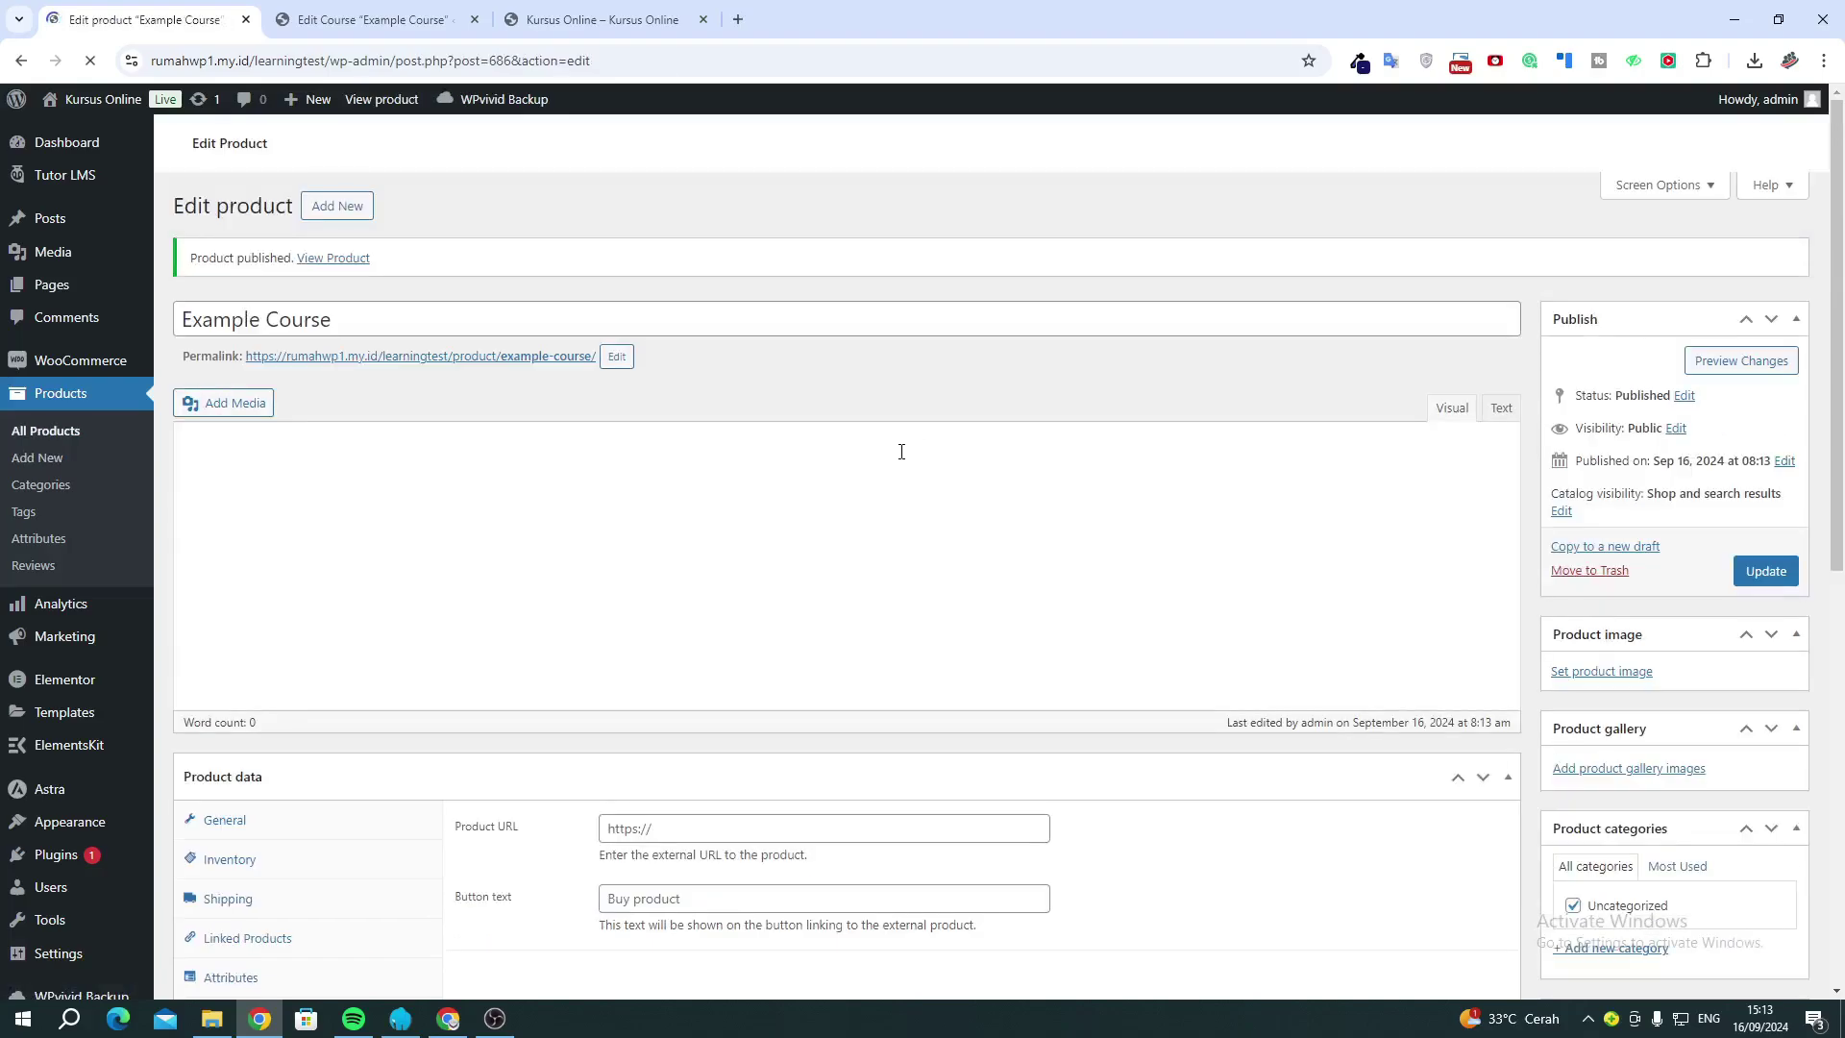
pyautogui.click(331, 23)
# Make Example Course a Paid course linked to the Example Course product and update it.
pyautogui.click(90, 61)
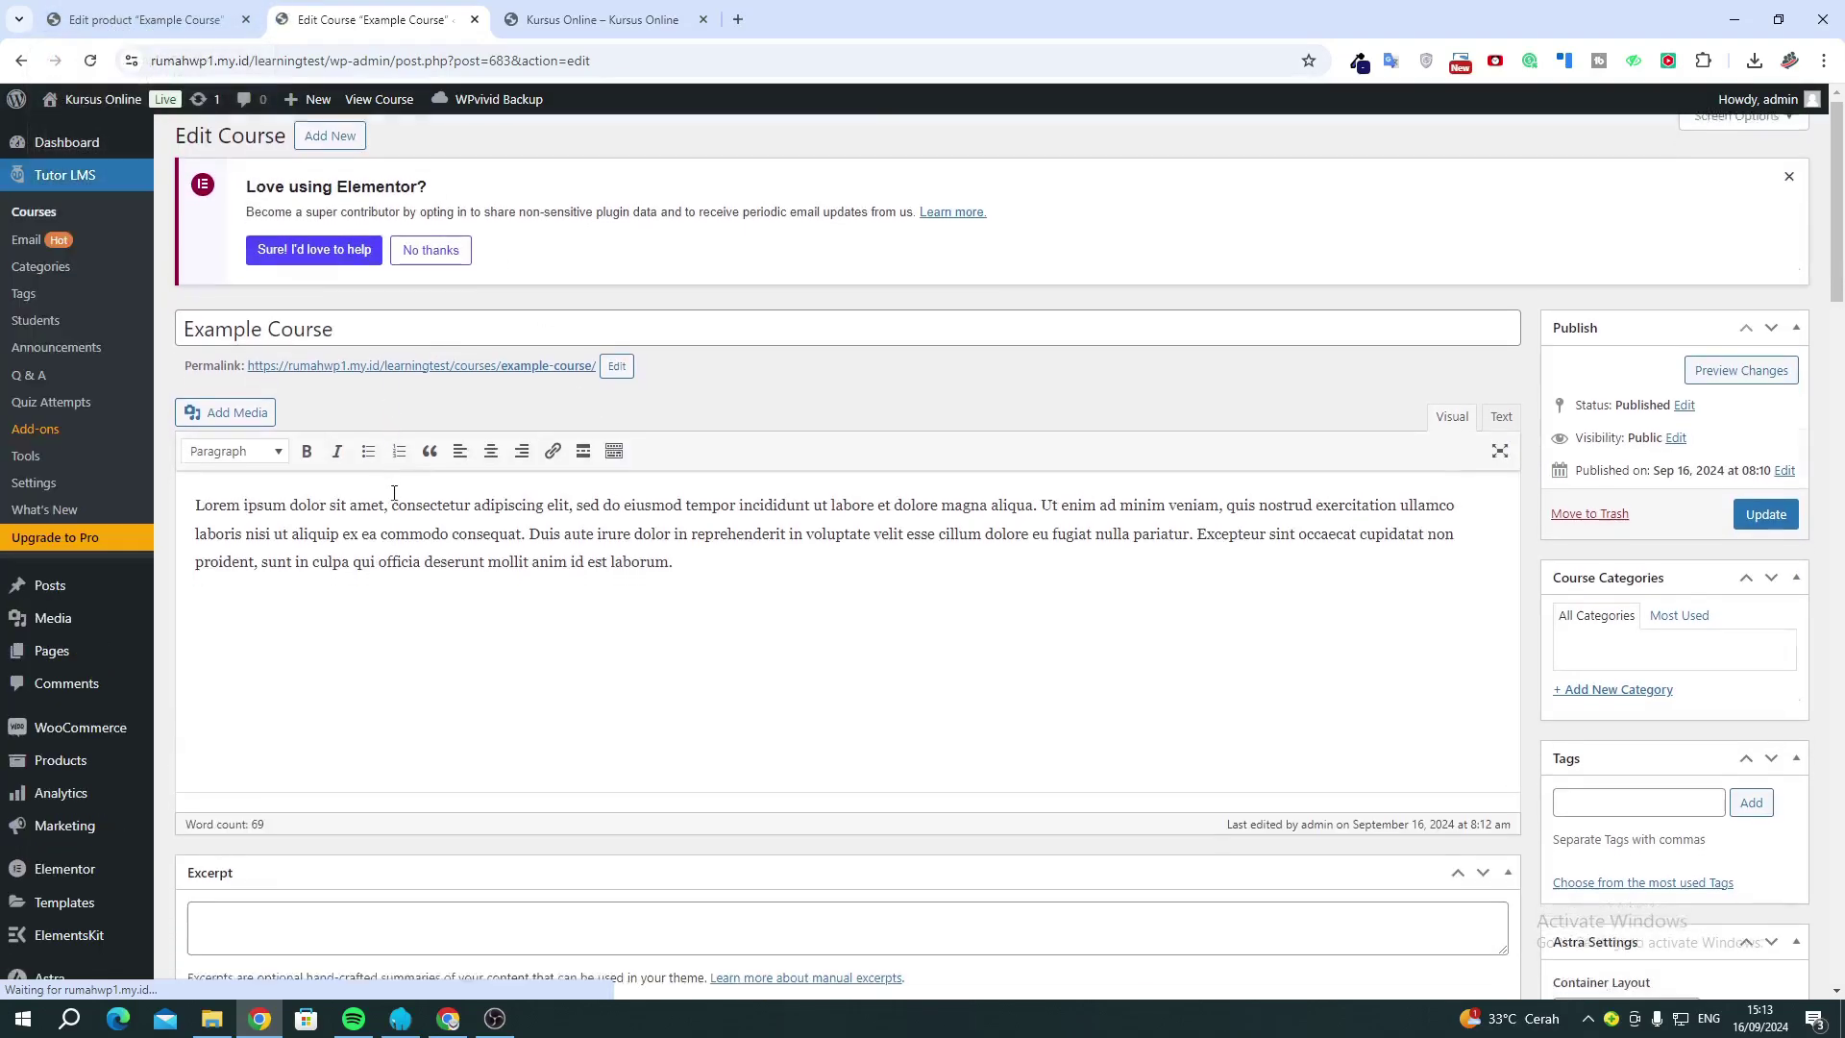
pyautogui.scroll(-4, 394, 493)
pyautogui.scroll(-14, 650, 314)
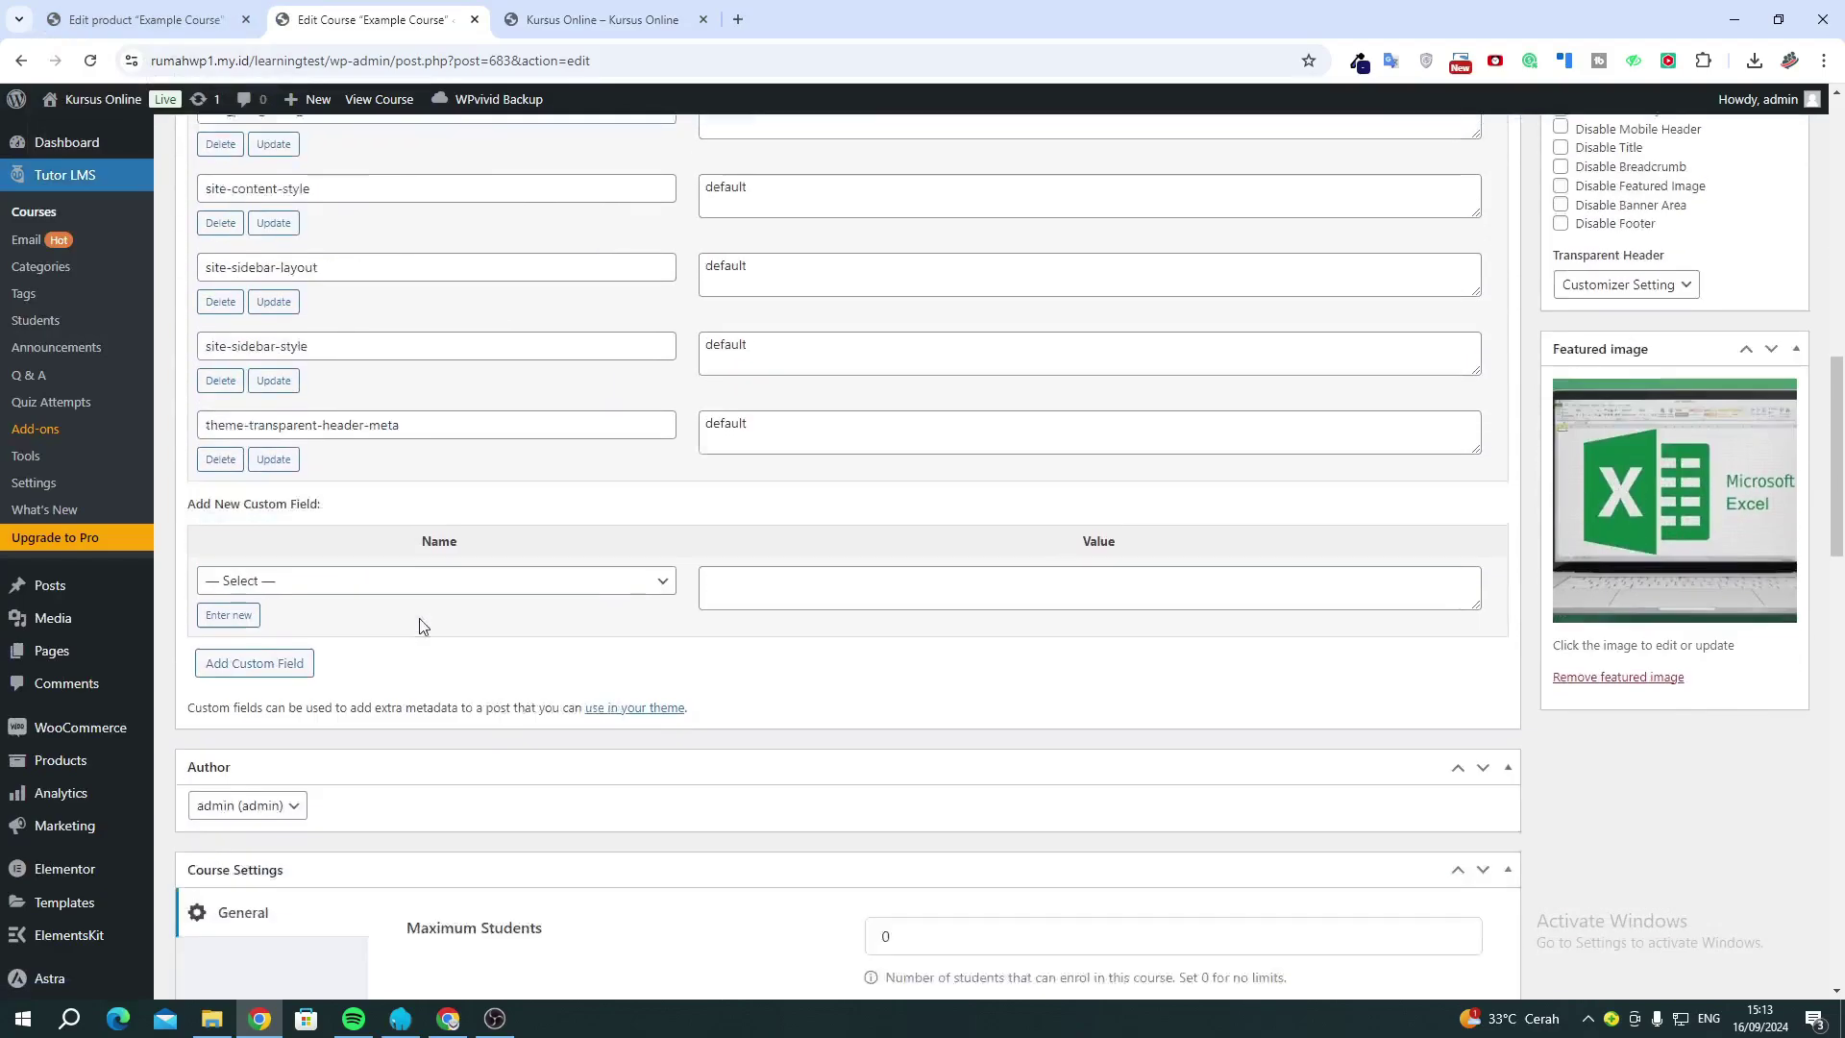
pyautogui.scroll(-4, 730, 615)
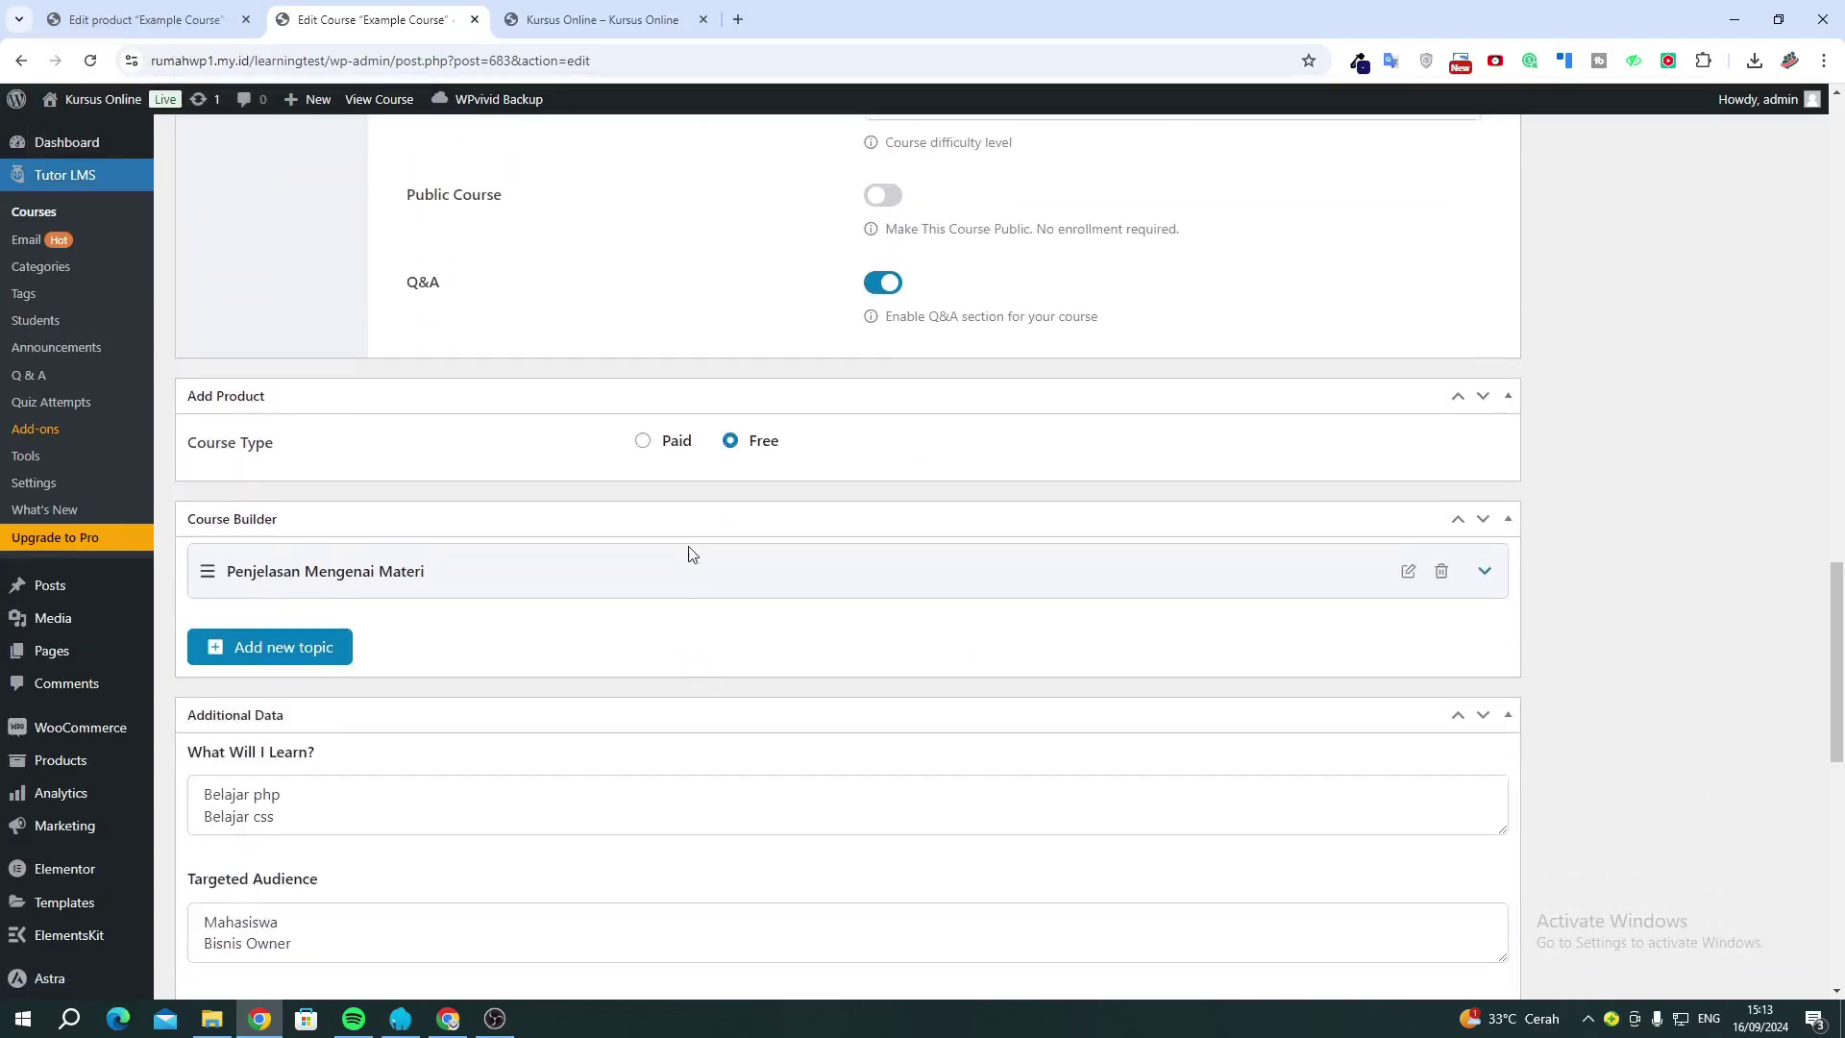
pyautogui.click(642, 442)
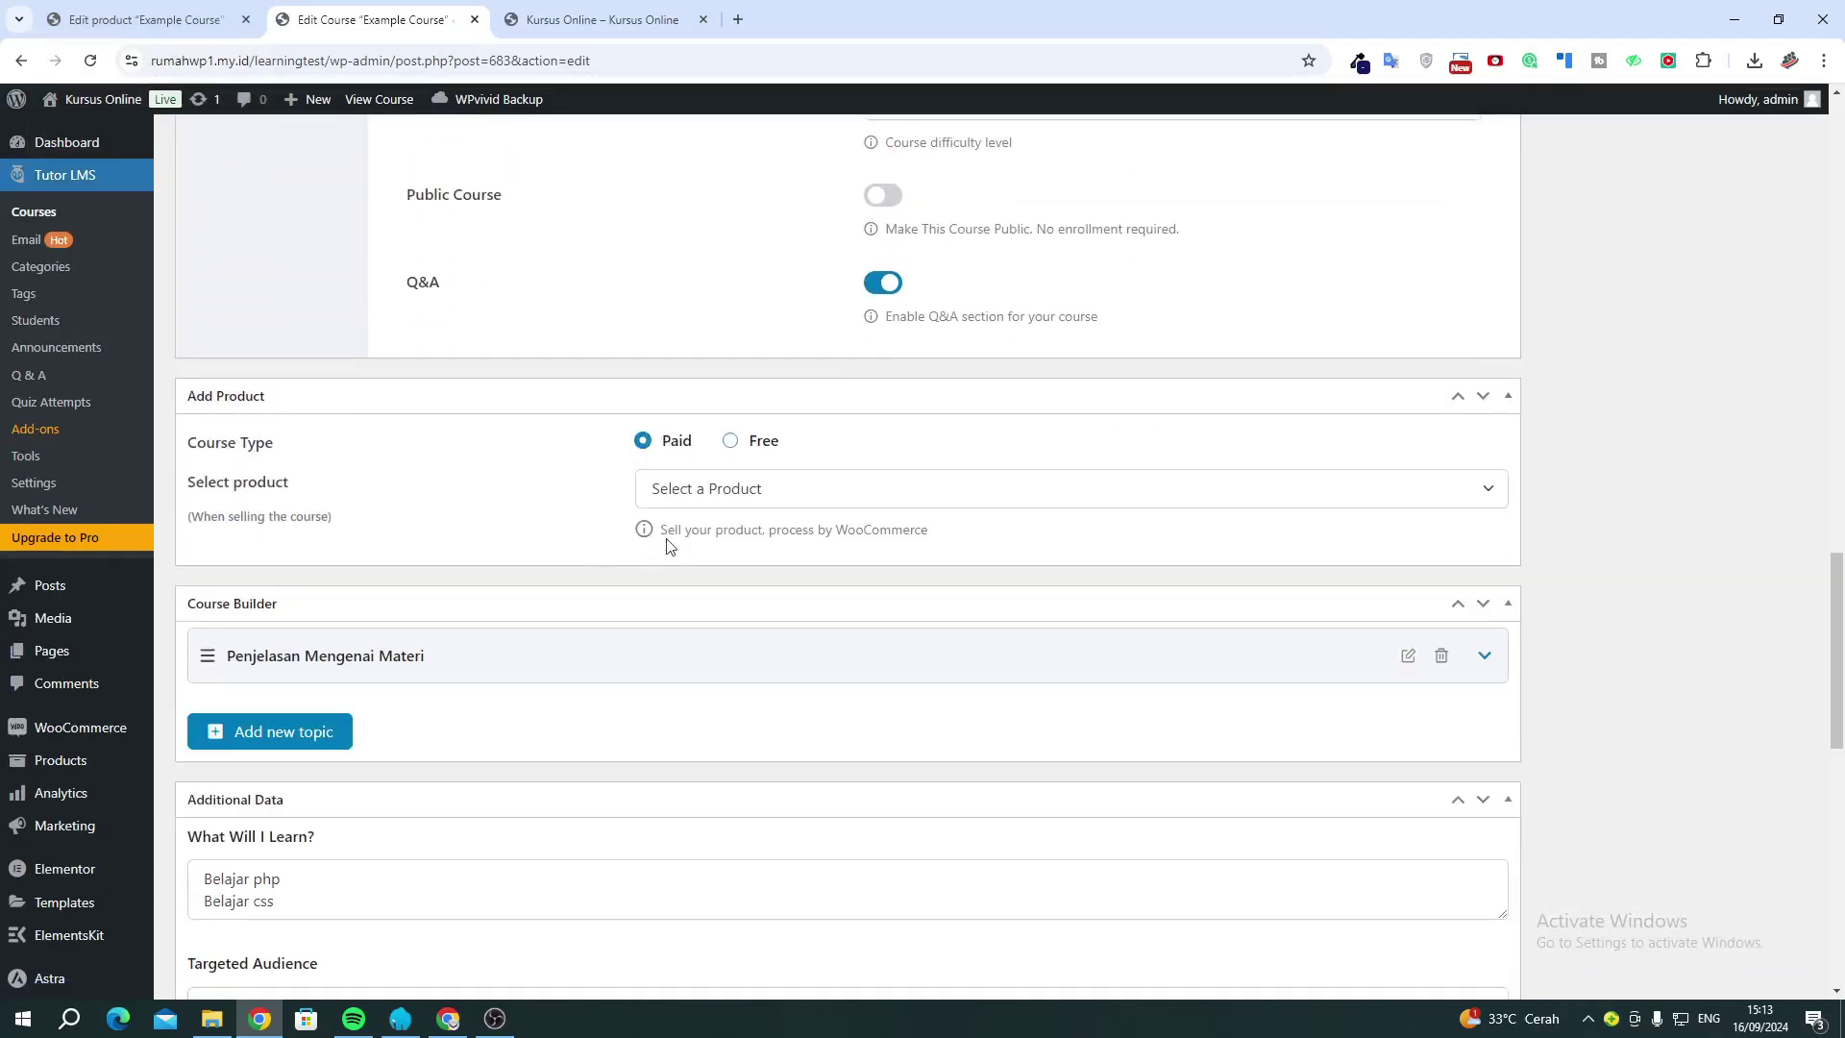
pyautogui.click(702, 498)
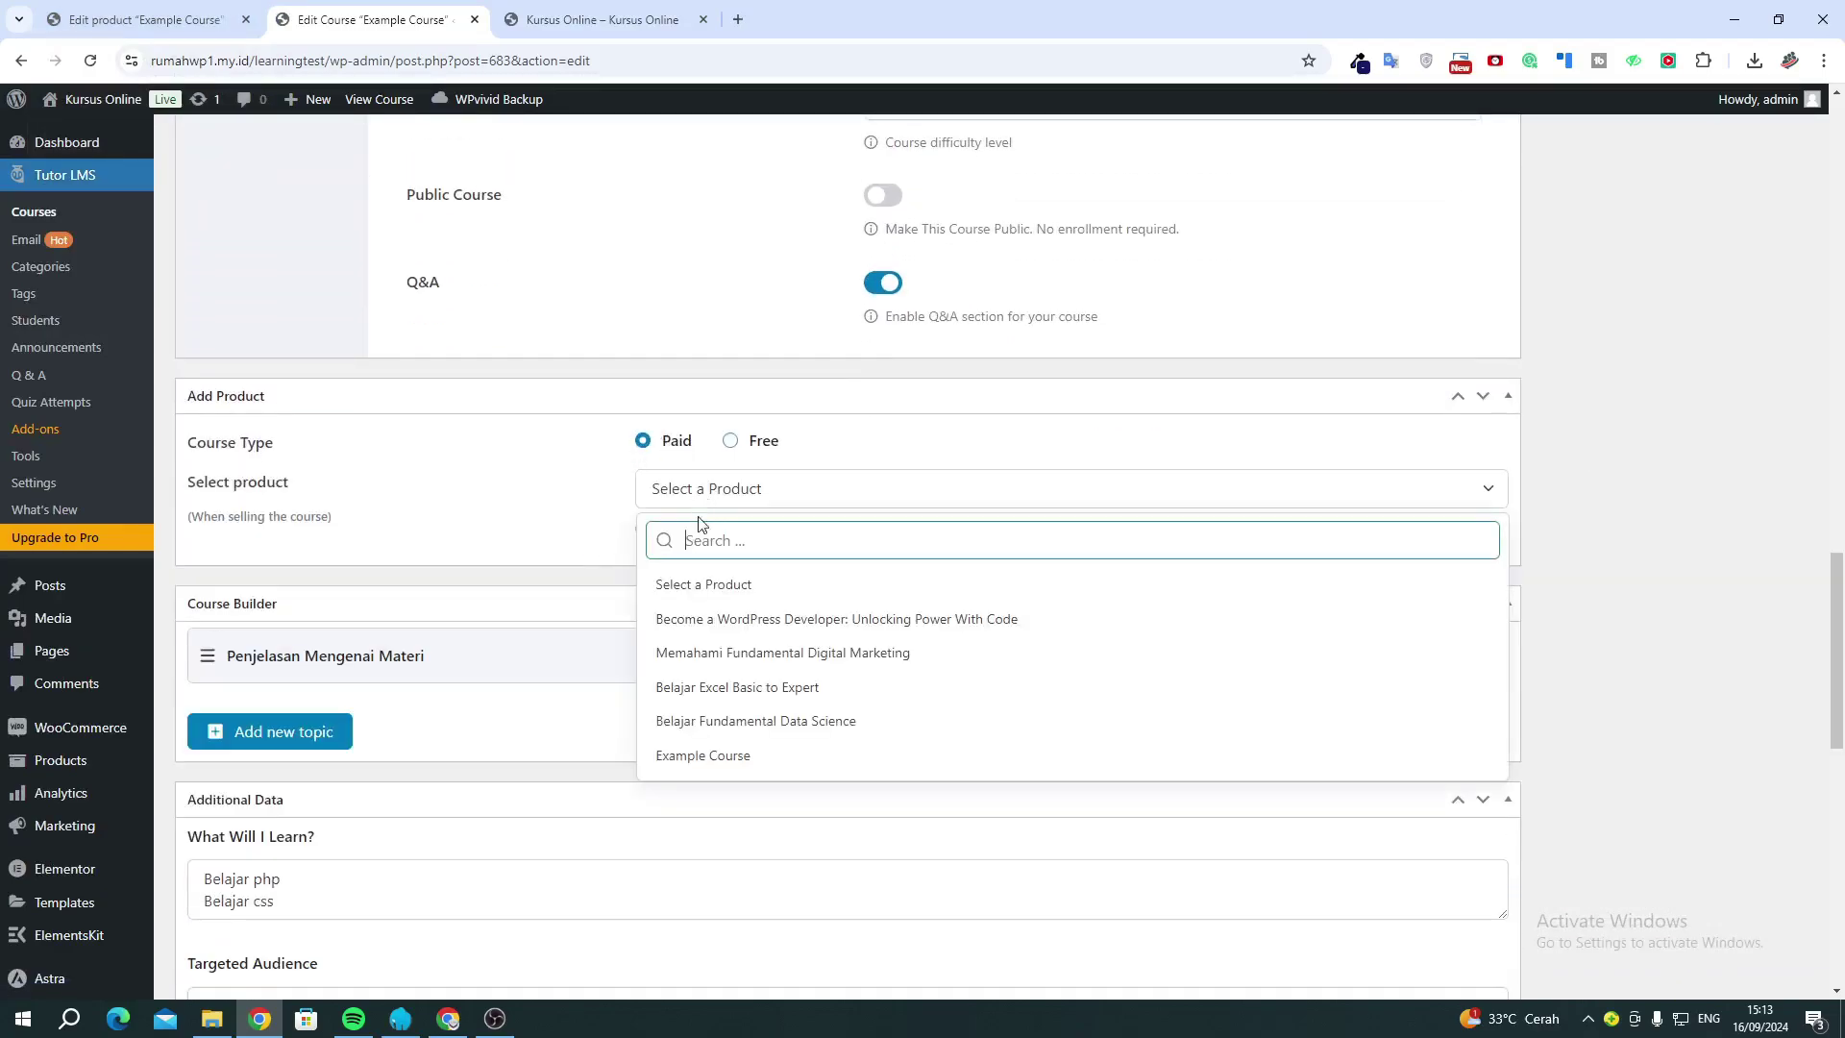
pyautogui.click(711, 756)
pyautogui.scroll(10, 1461, 478)
pyautogui.scroll(9, 1710, 398)
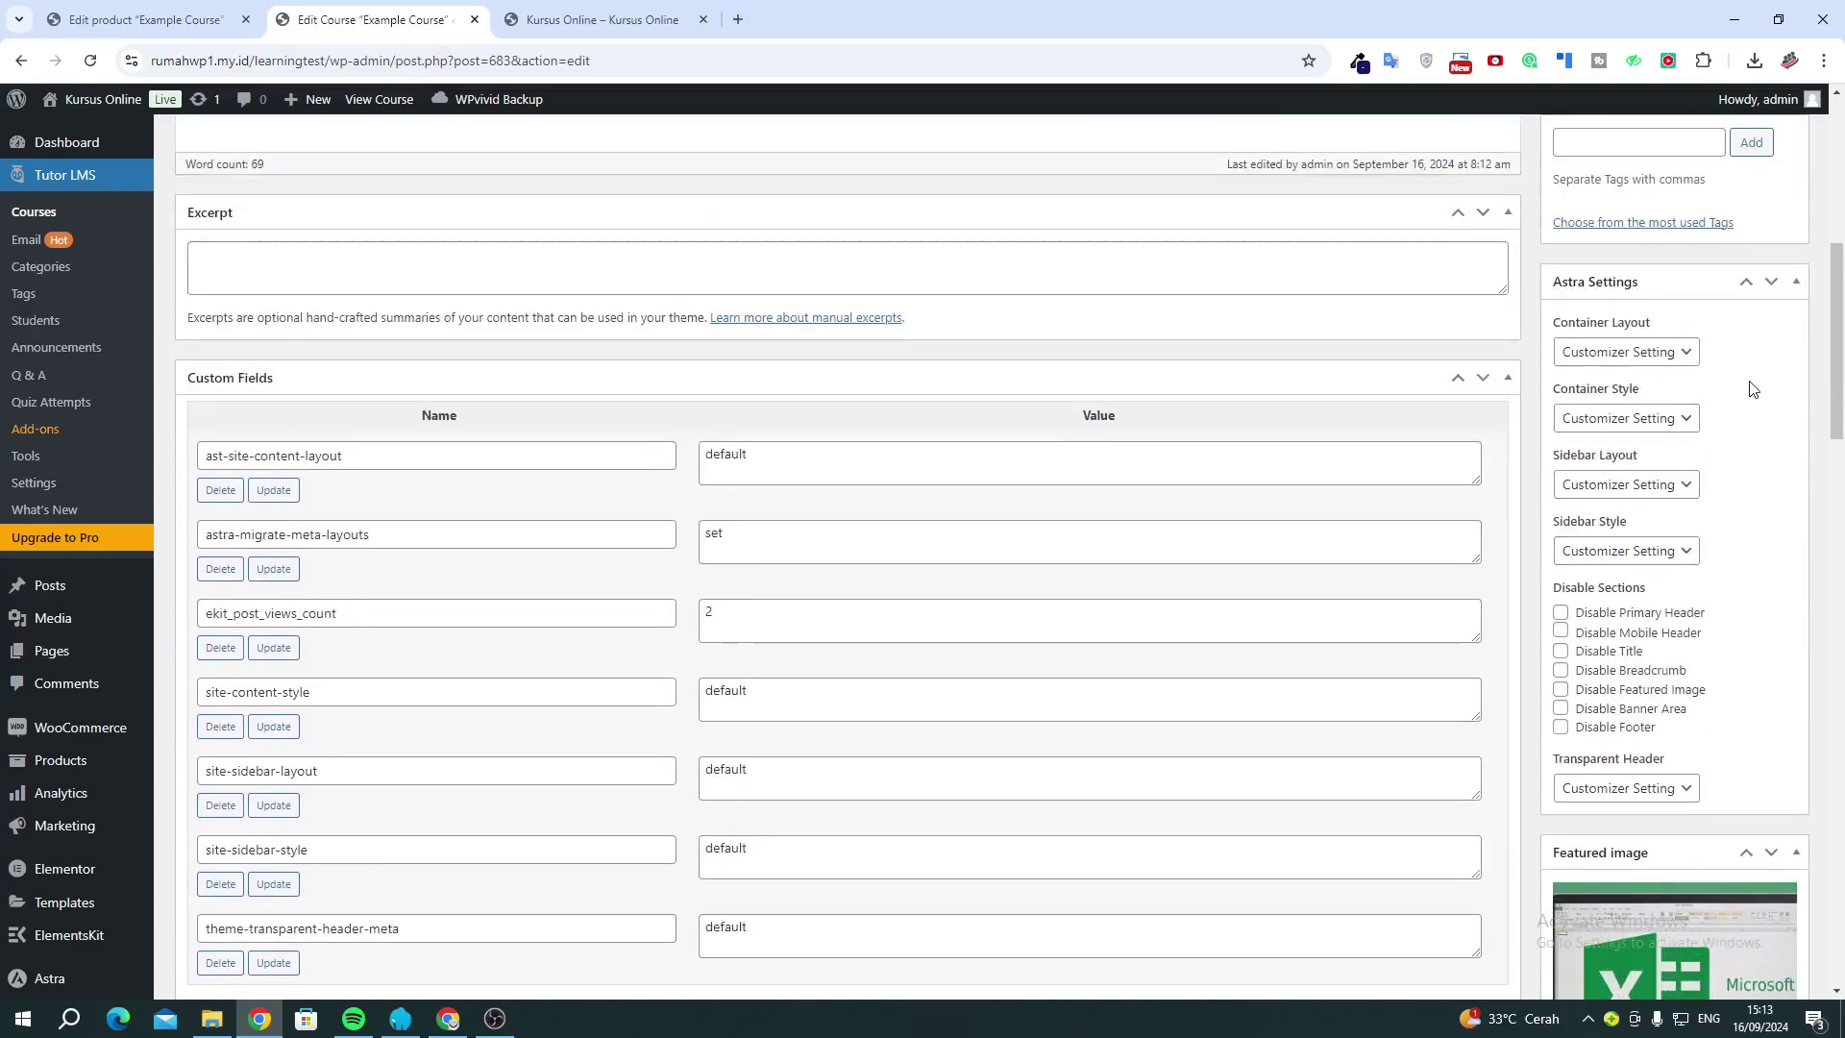
pyautogui.click(1765, 239)
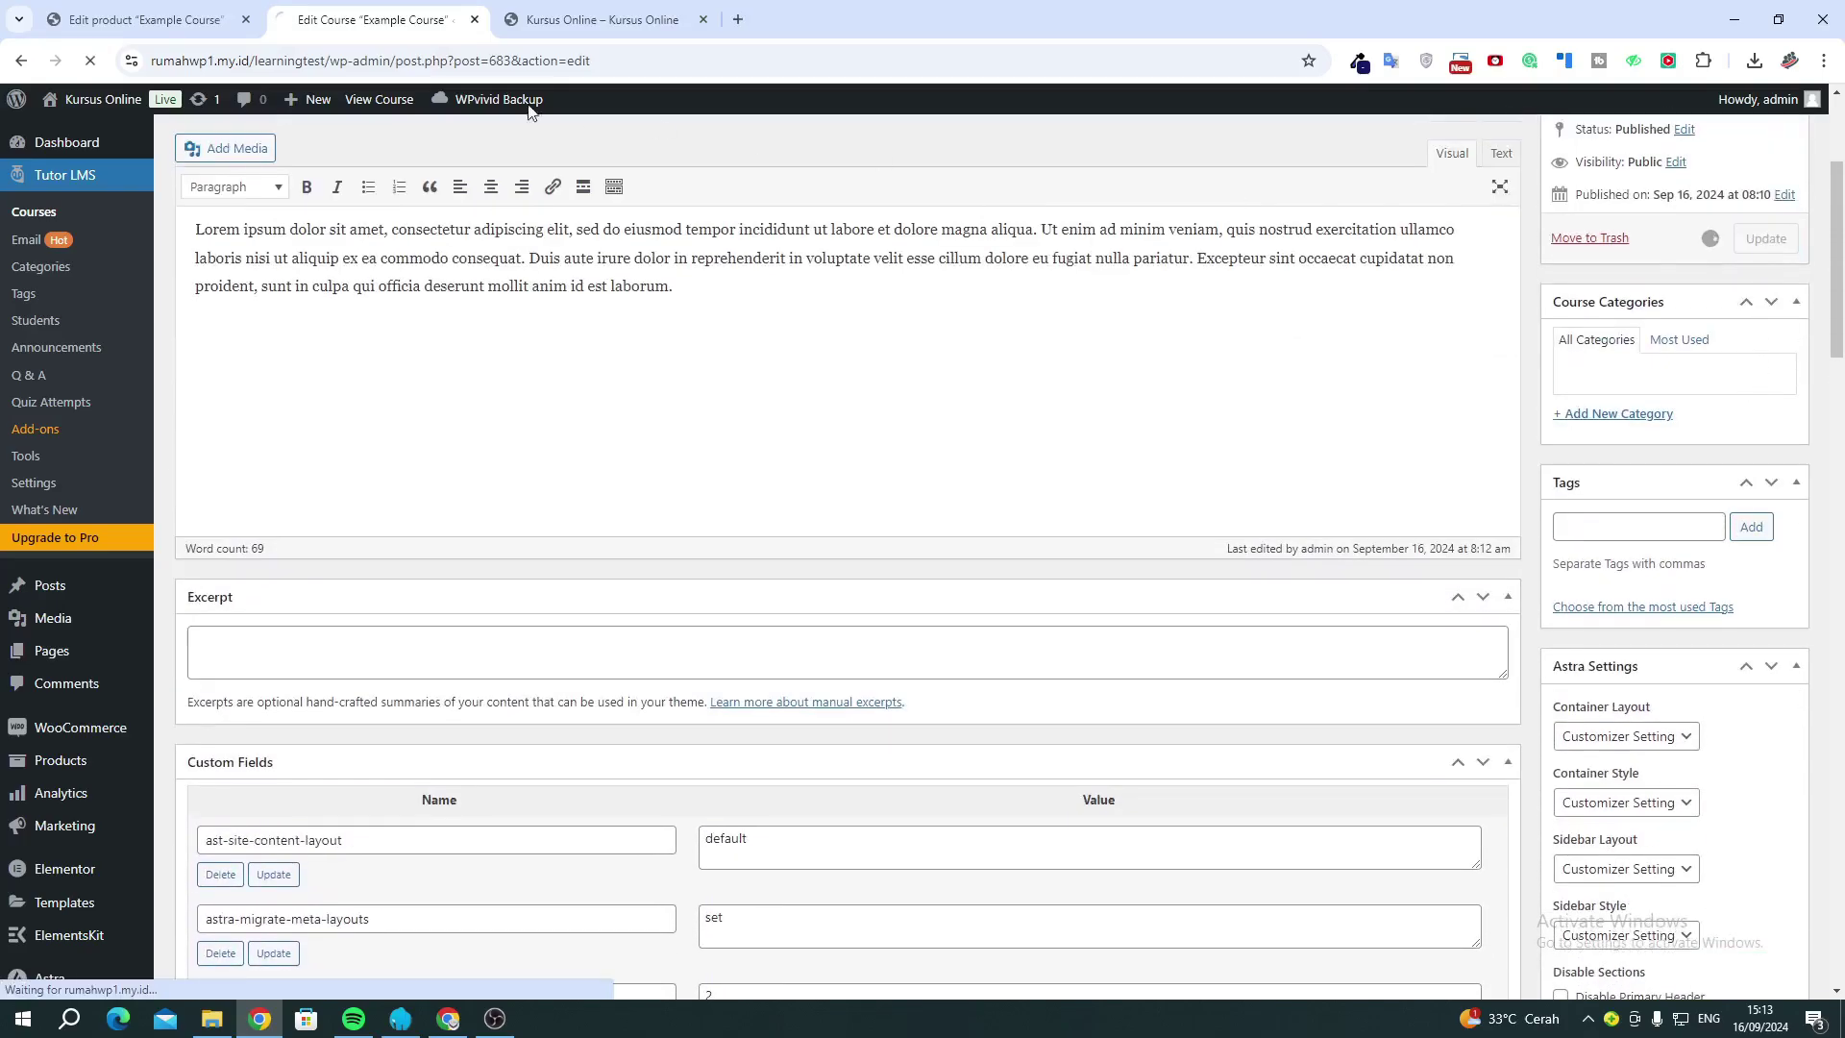
pyautogui.click(594, 20)
# Reload the storefront to confirm Example Course at Rp99.000 and select the site URL.
pyautogui.click(87, 64)
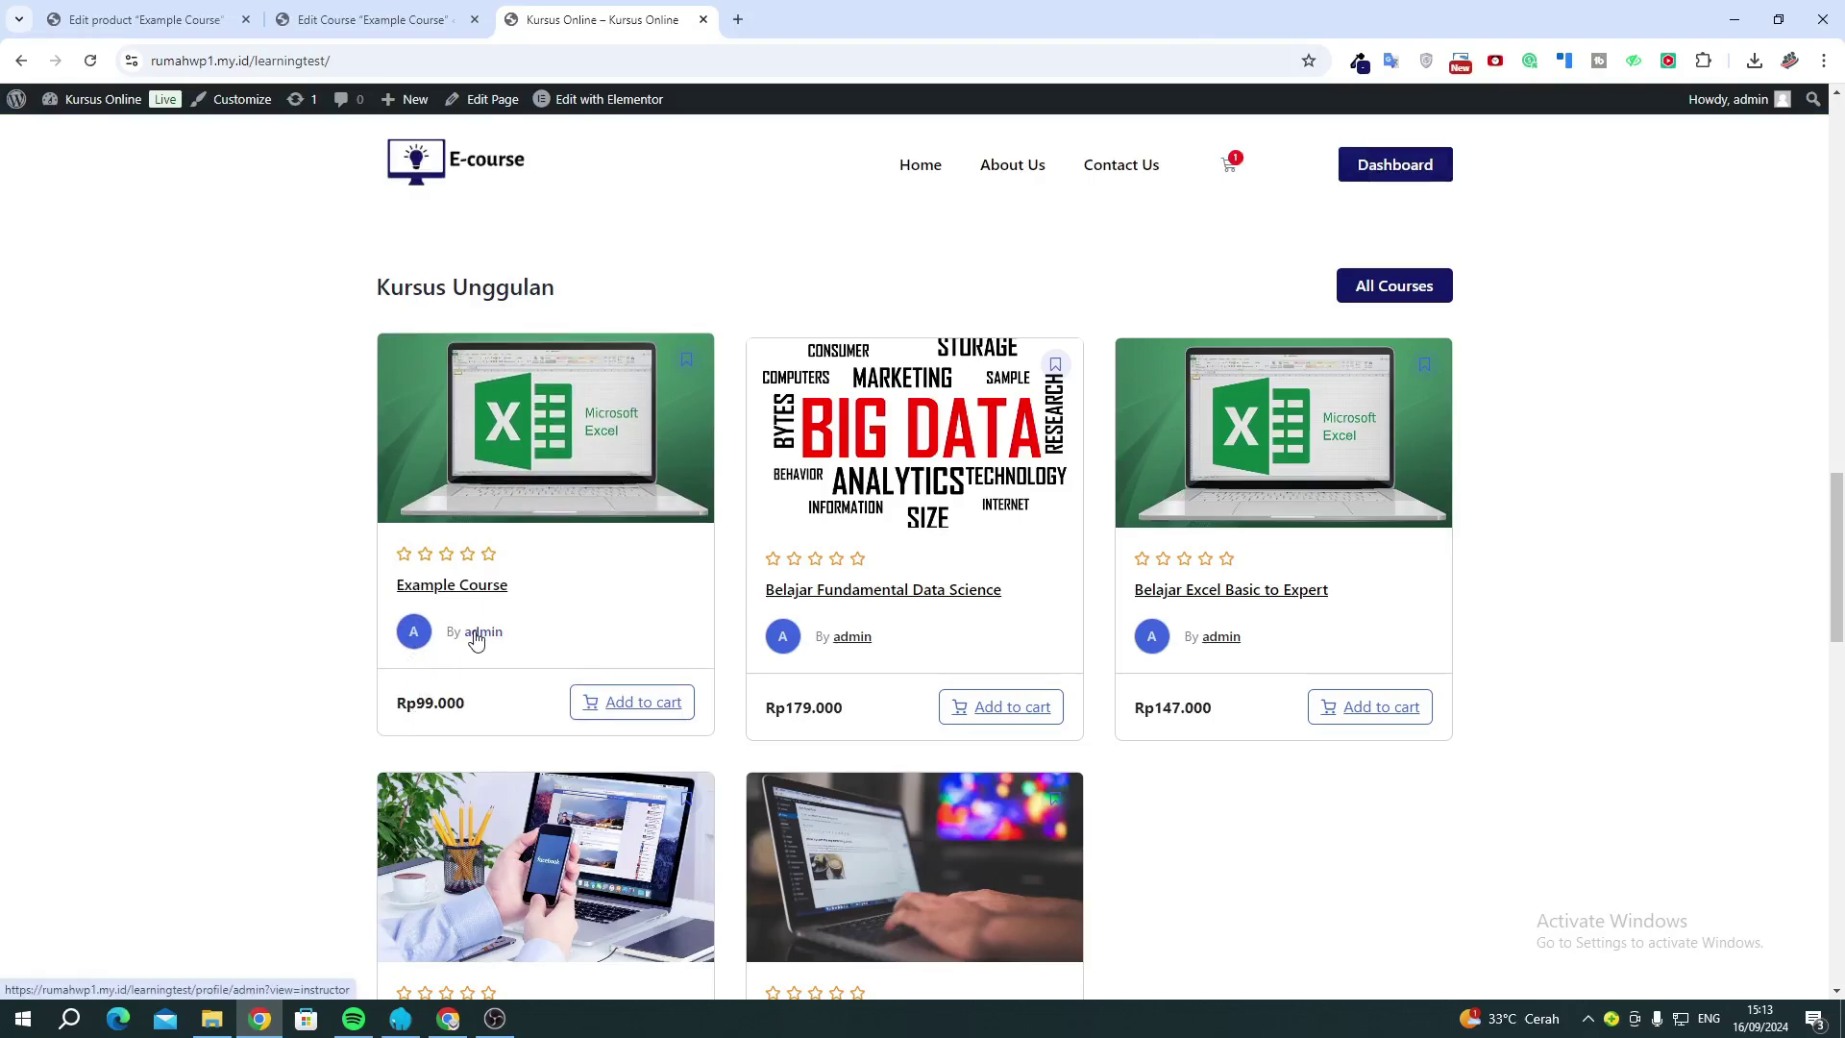
pyautogui.scroll(-4, 475, 640)
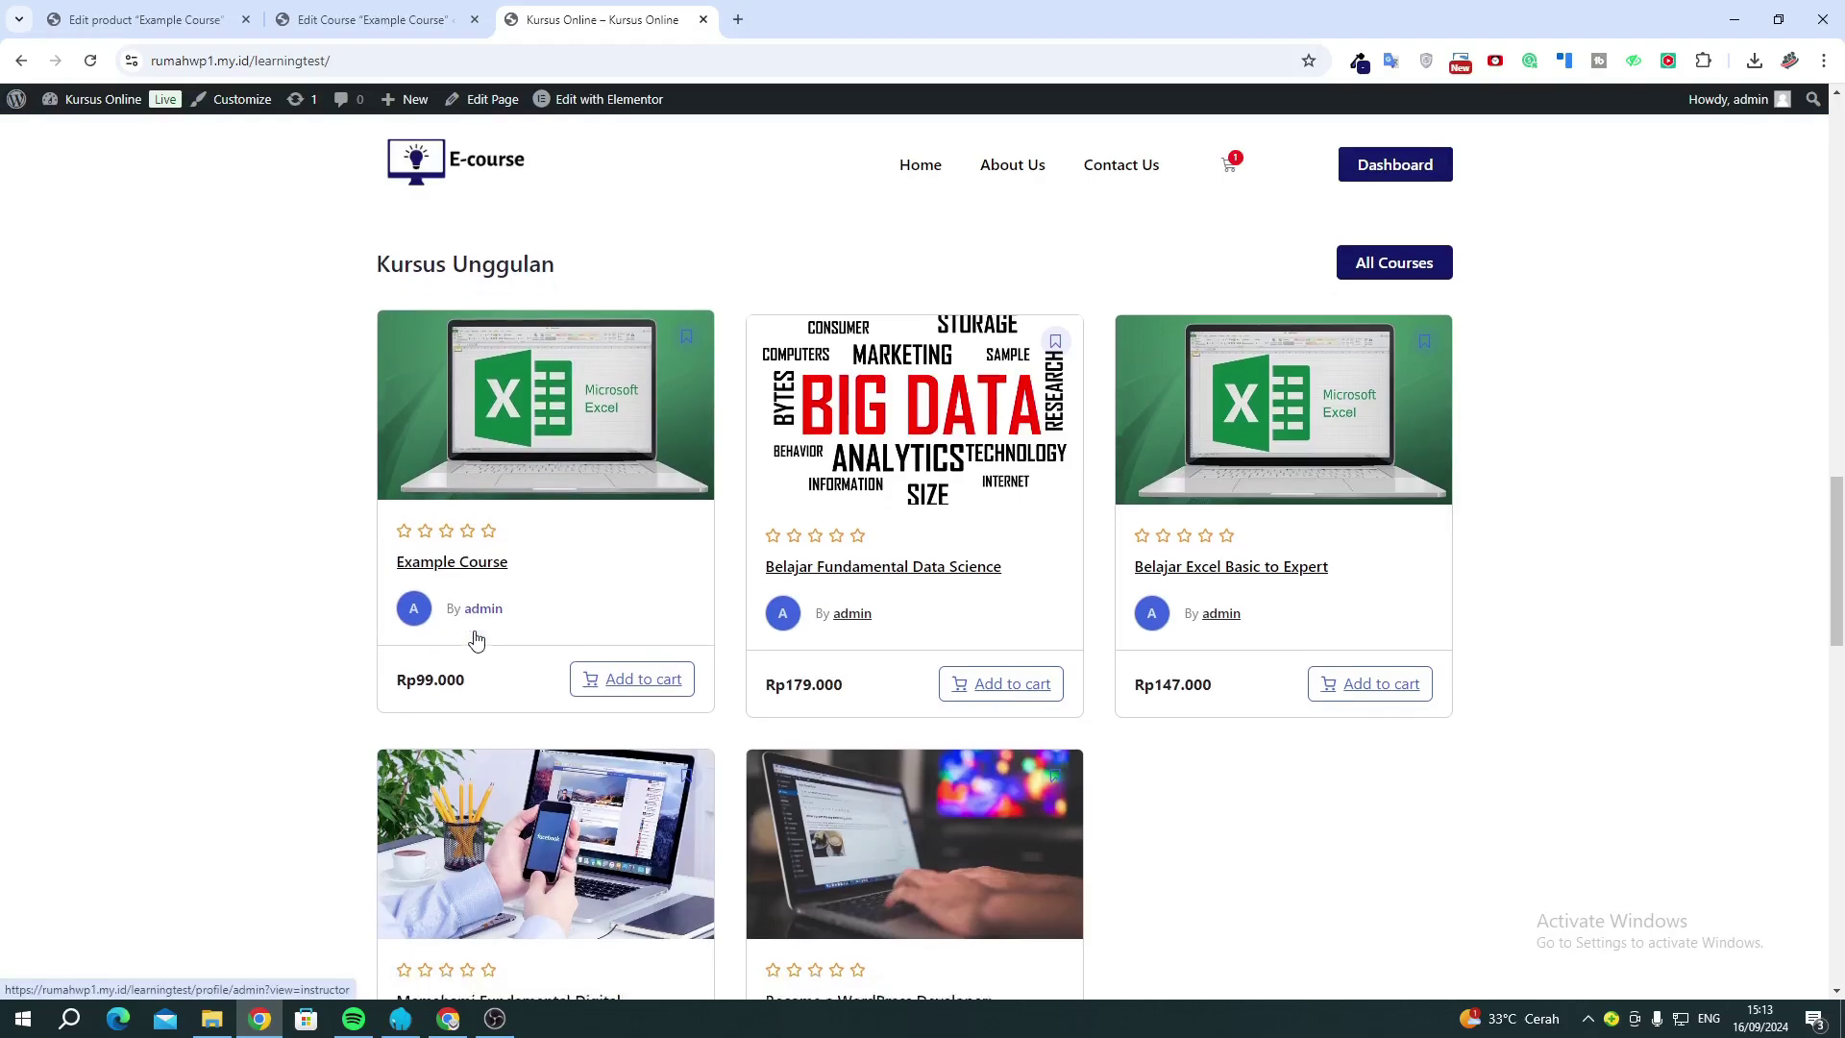
pyautogui.scroll(5, 494, 618)
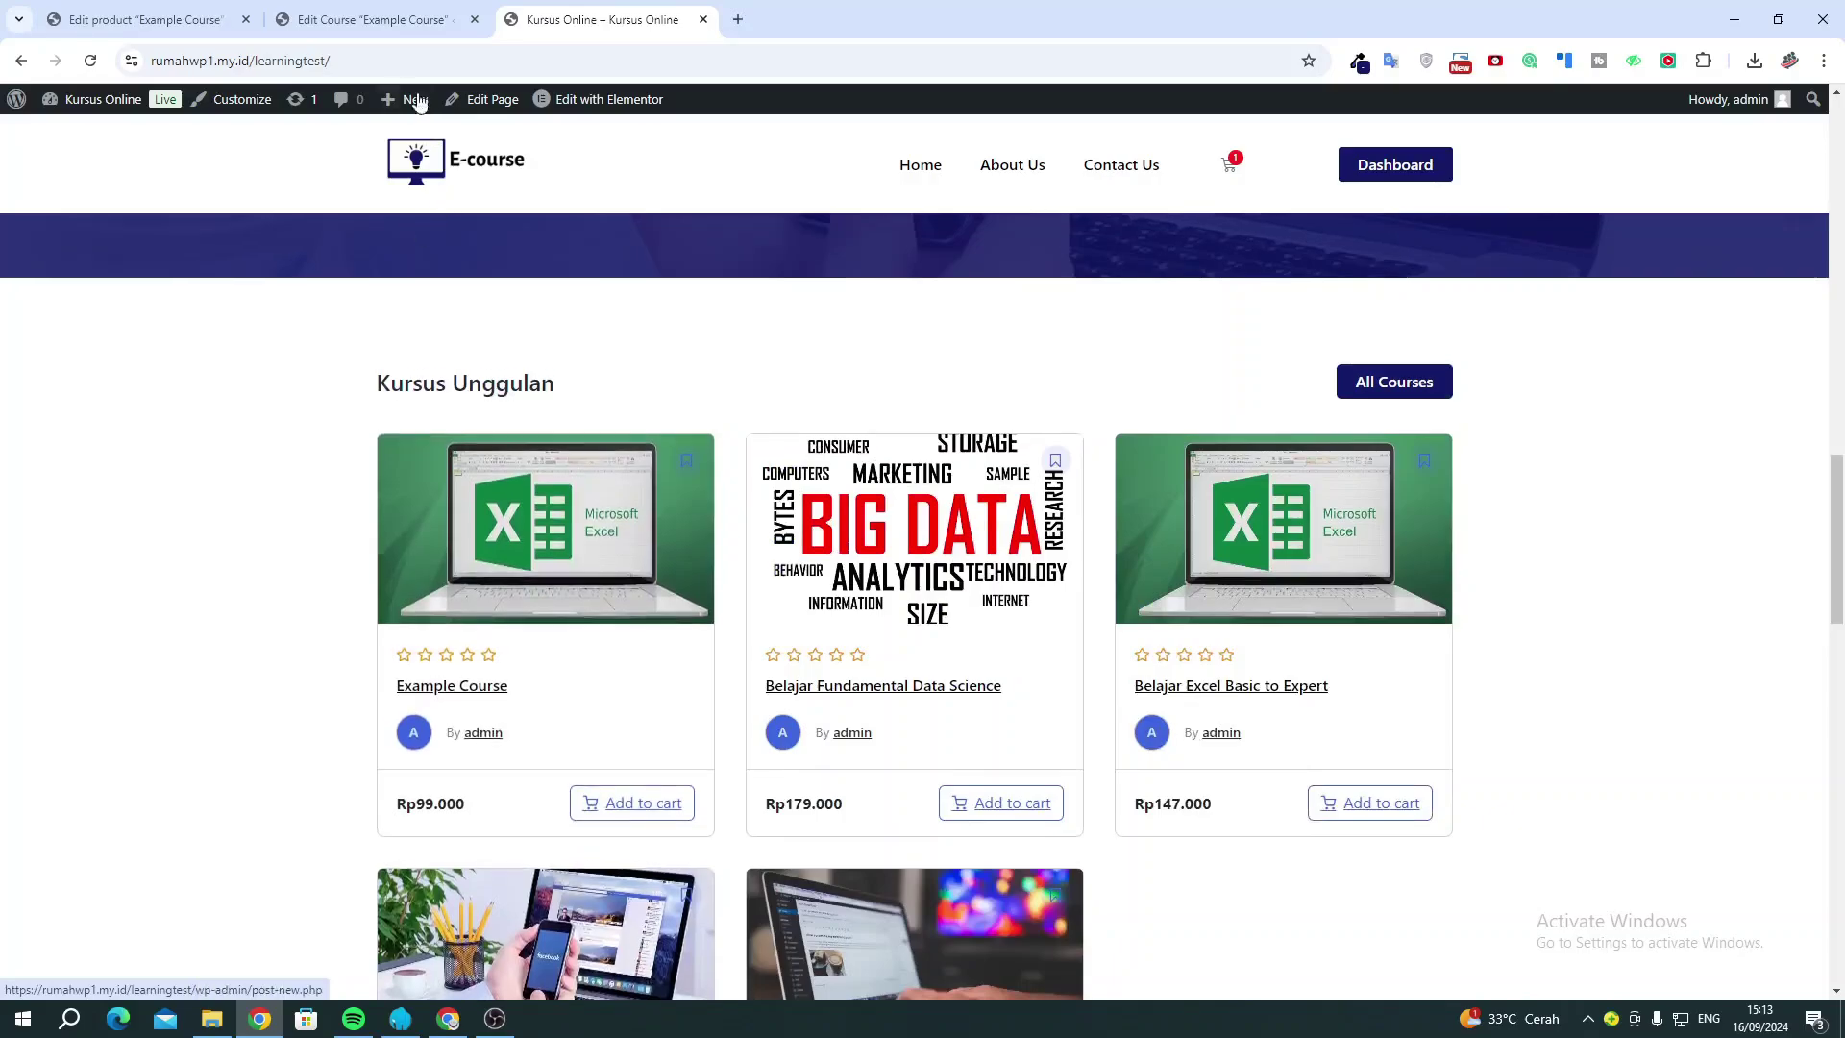
pyautogui.click(411, 69)
pyautogui.hotkey('ctrl', 'c')
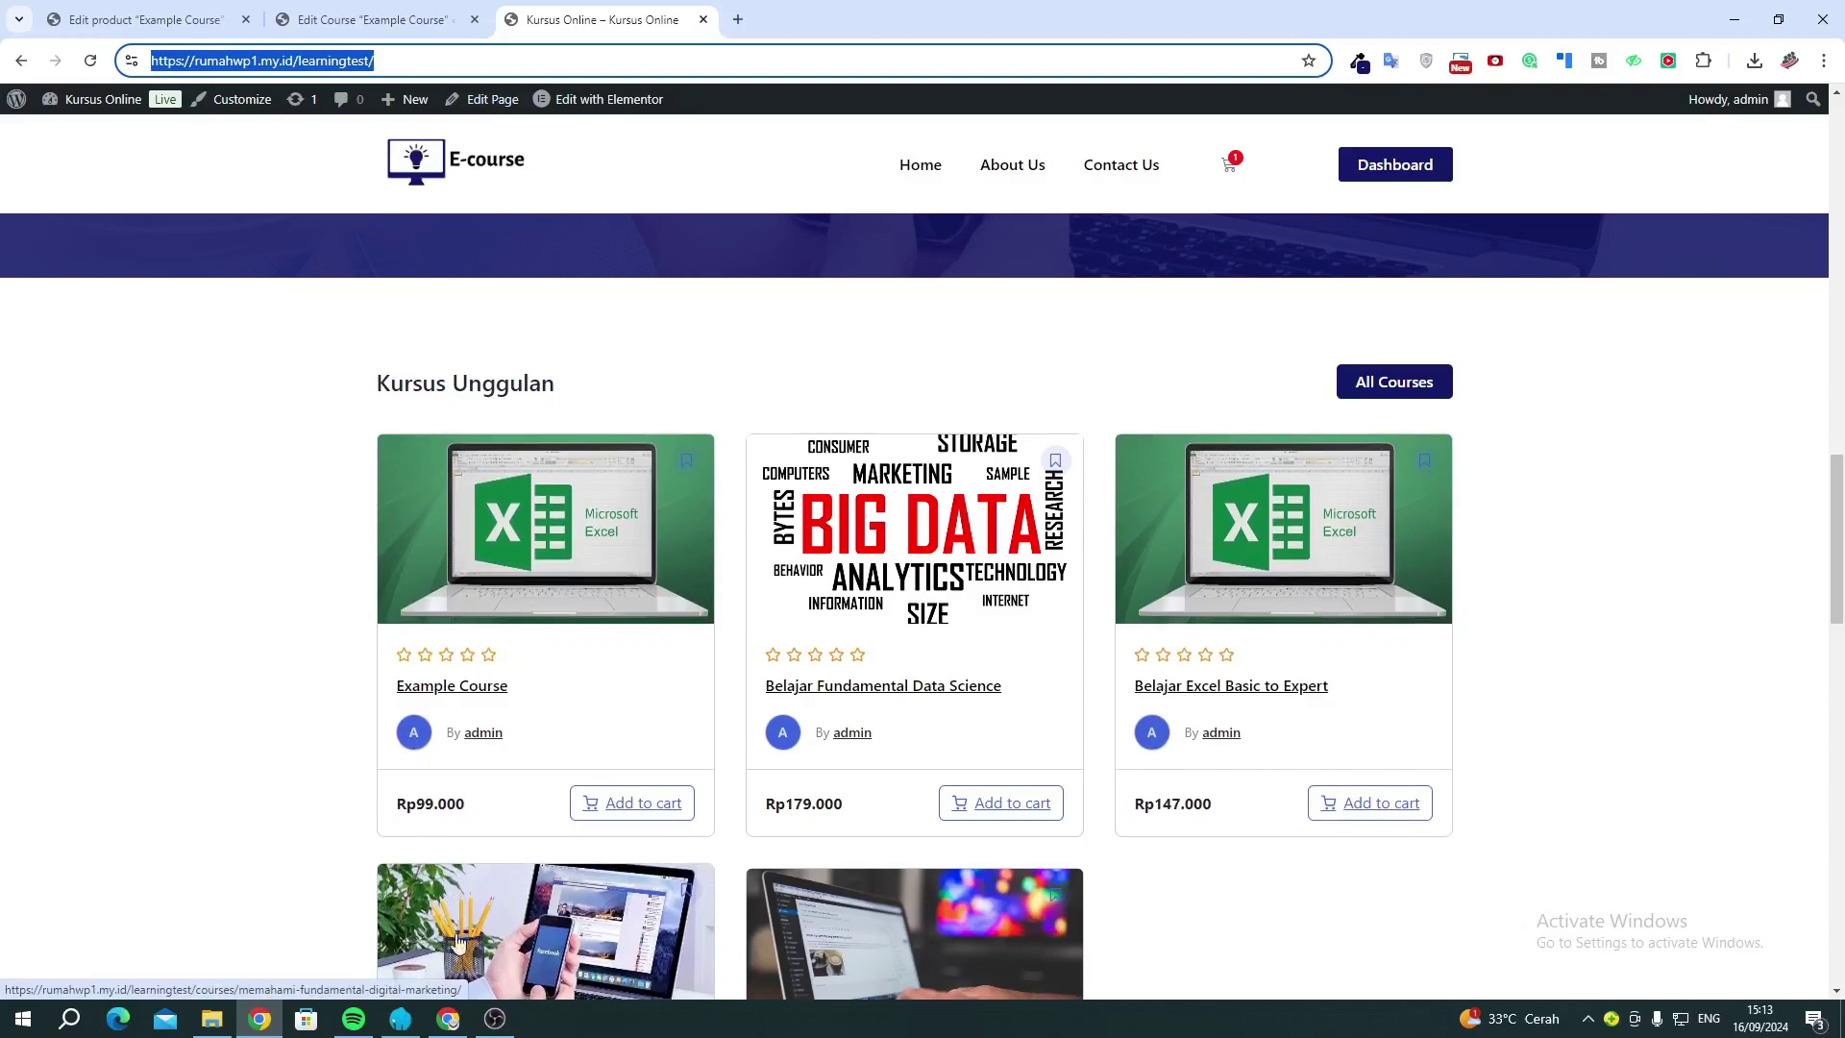
# Load the copied site address in a new incognito window.
pyautogui.click(1823, 60)
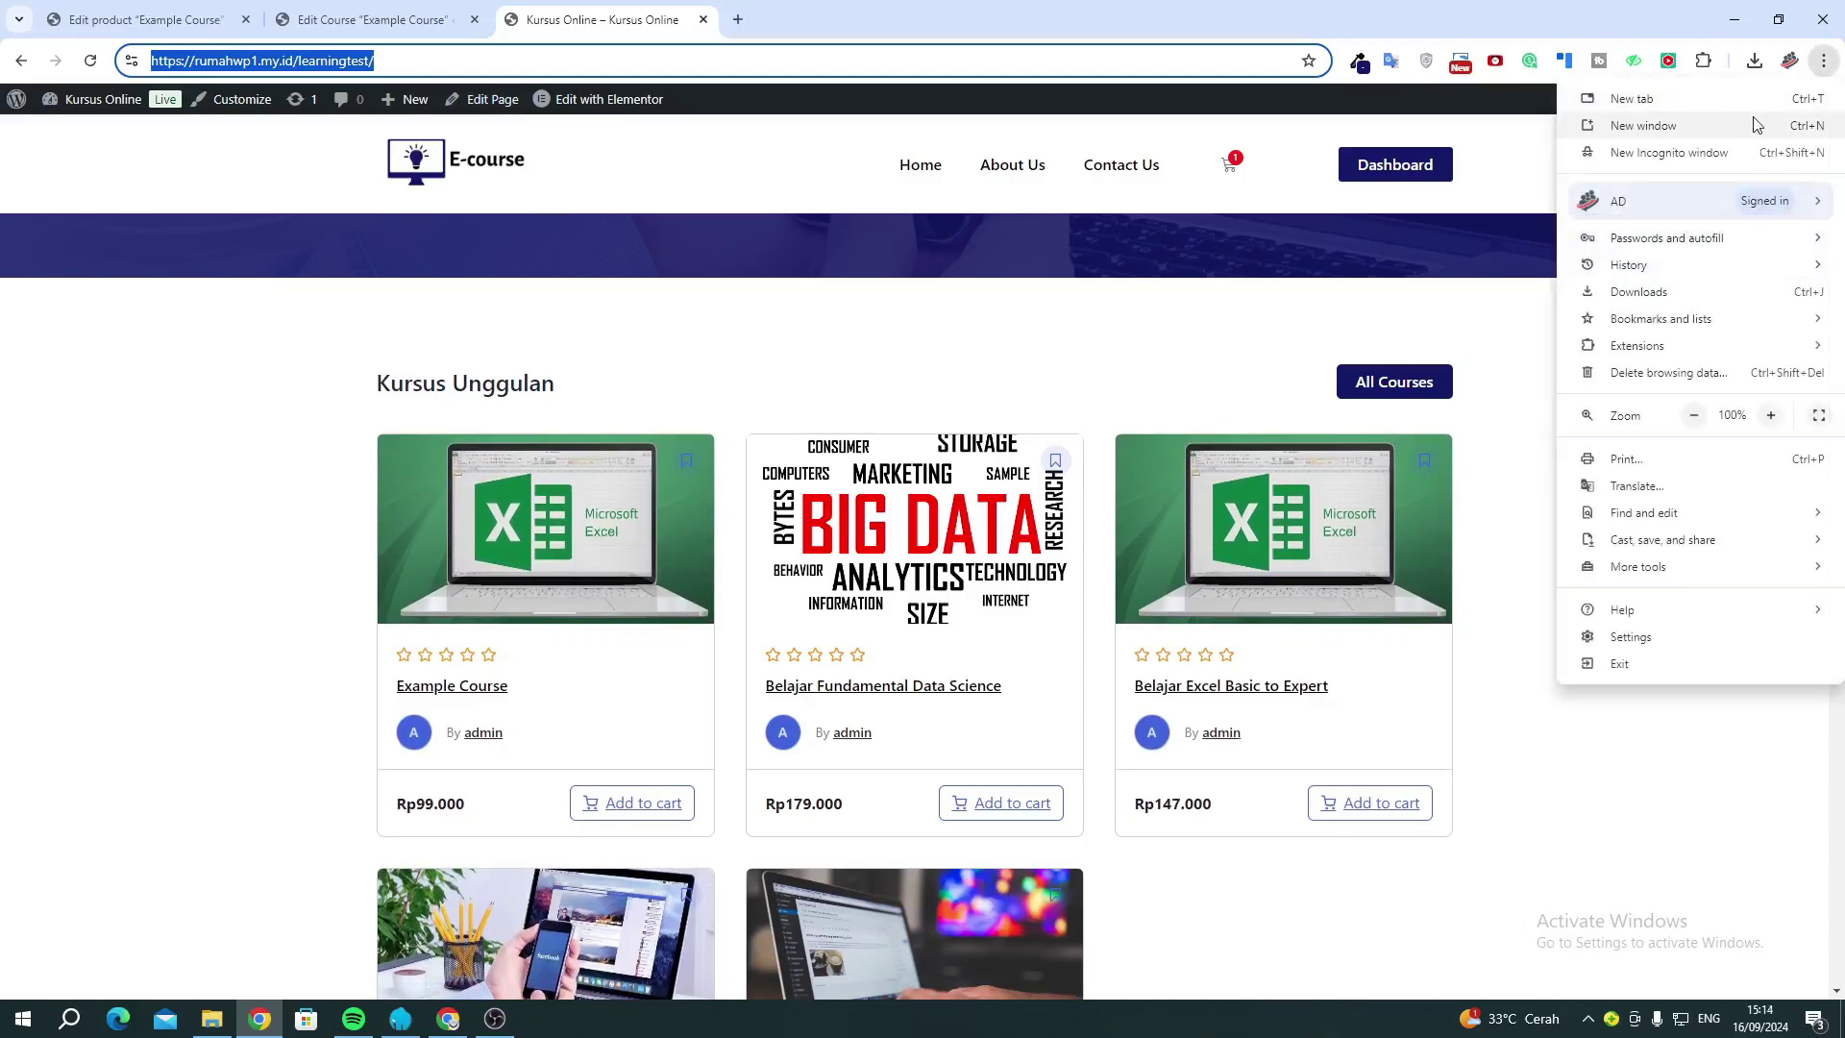
pyautogui.click(1691, 148)
pyautogui.hotkey('ctrl', 'v')
pyautogui.press('Return')
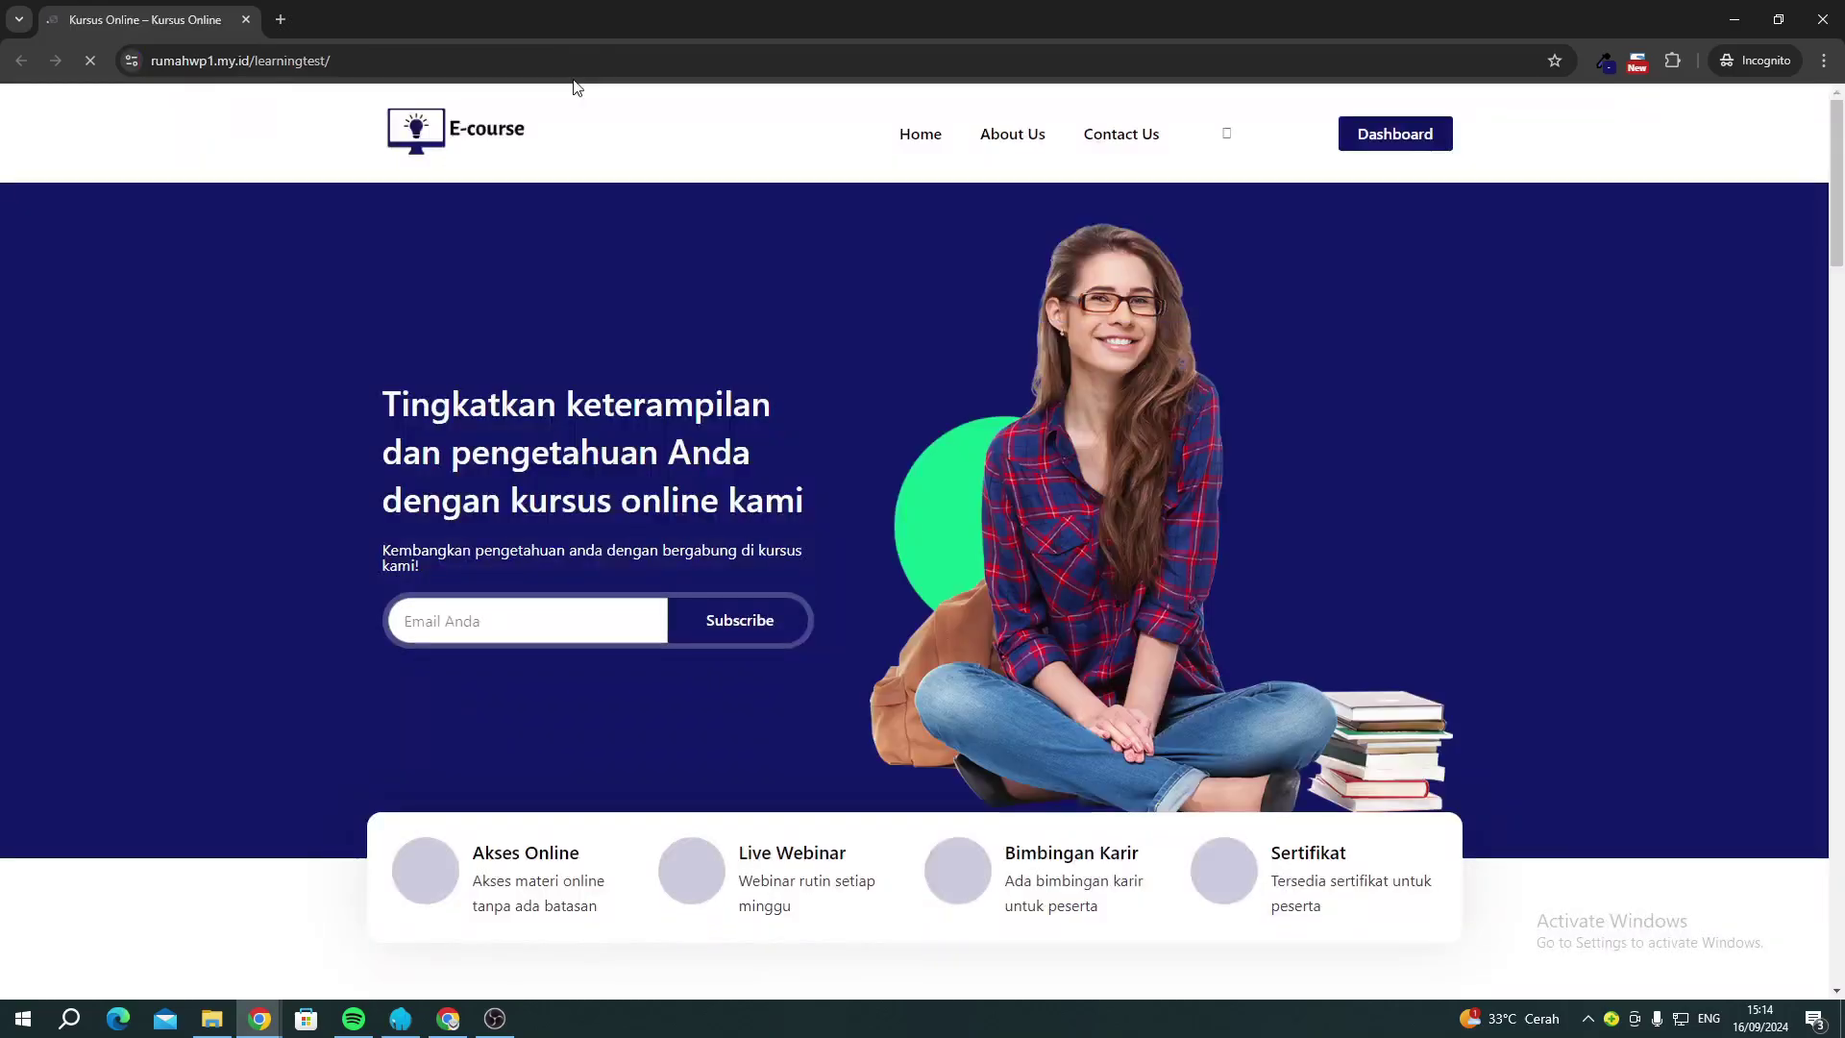
# Scroll to the course cards and open Memahami Fundamental Digital Marketing.
pyautogui.scroll(-15, 653, 554)
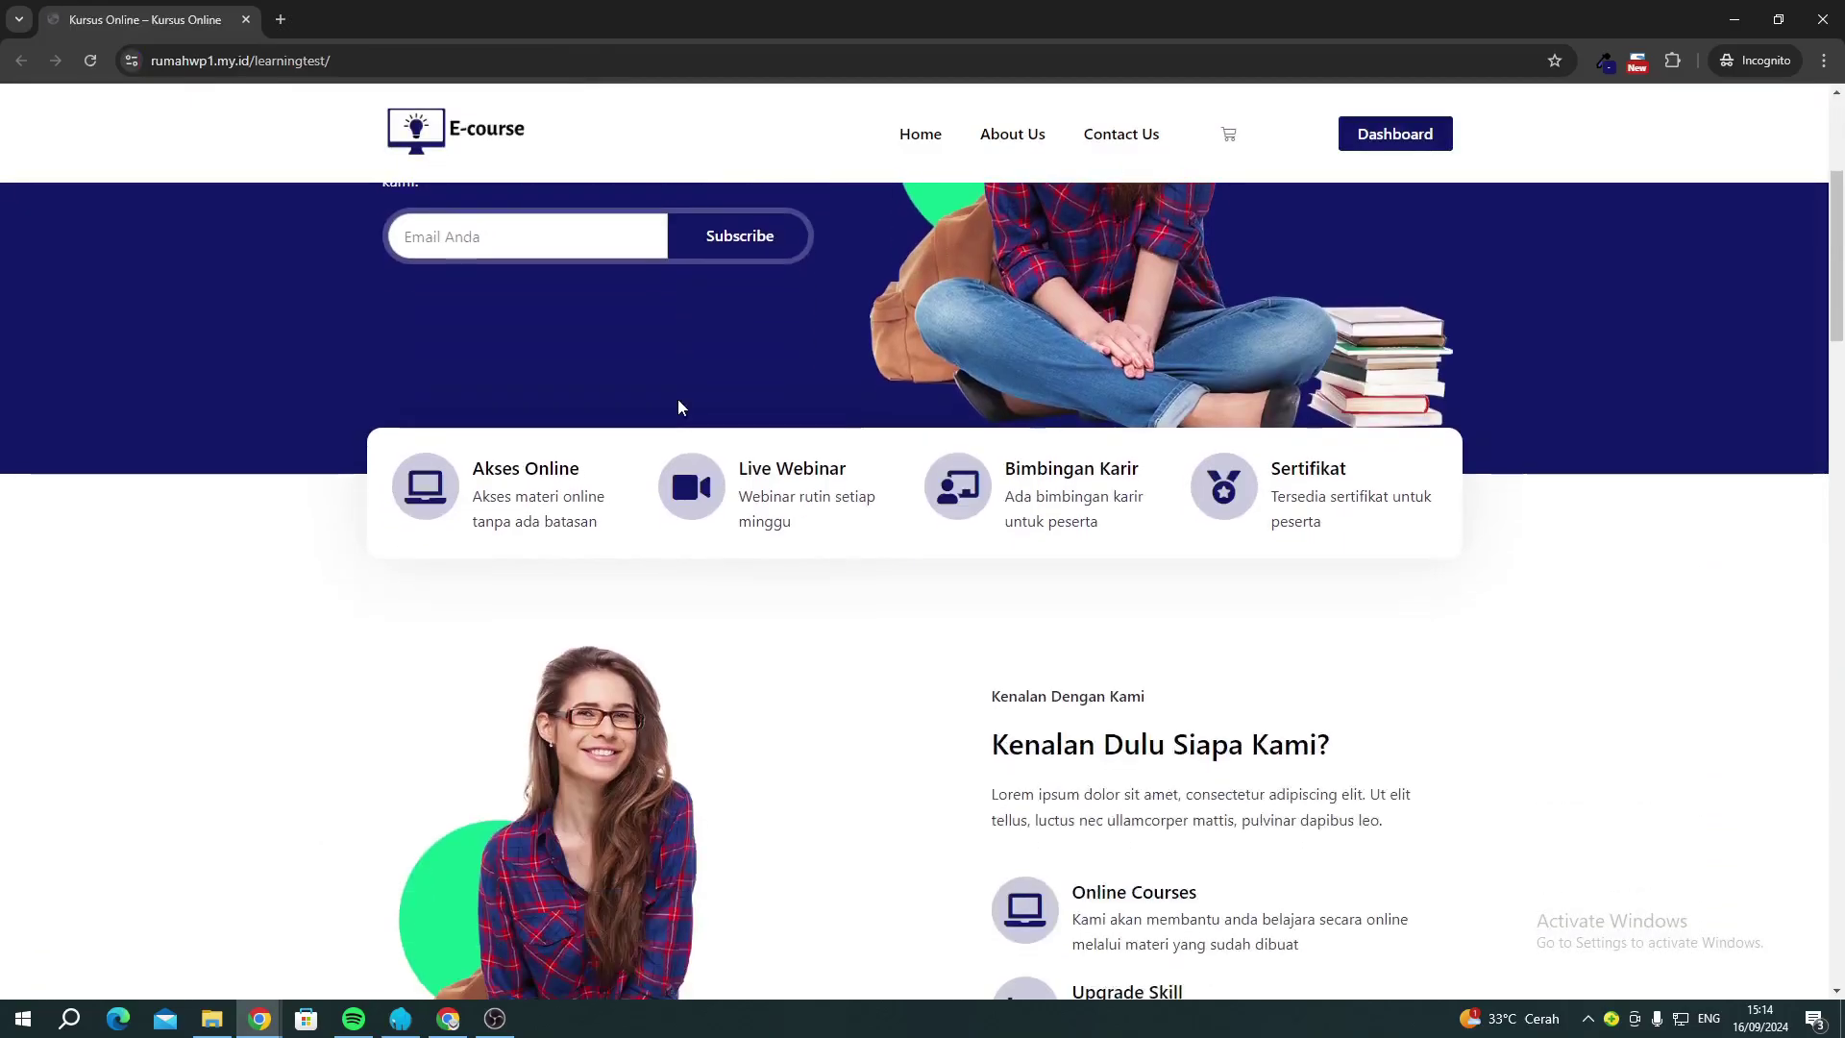
pyautogui.scroll(-4, 653, 554)
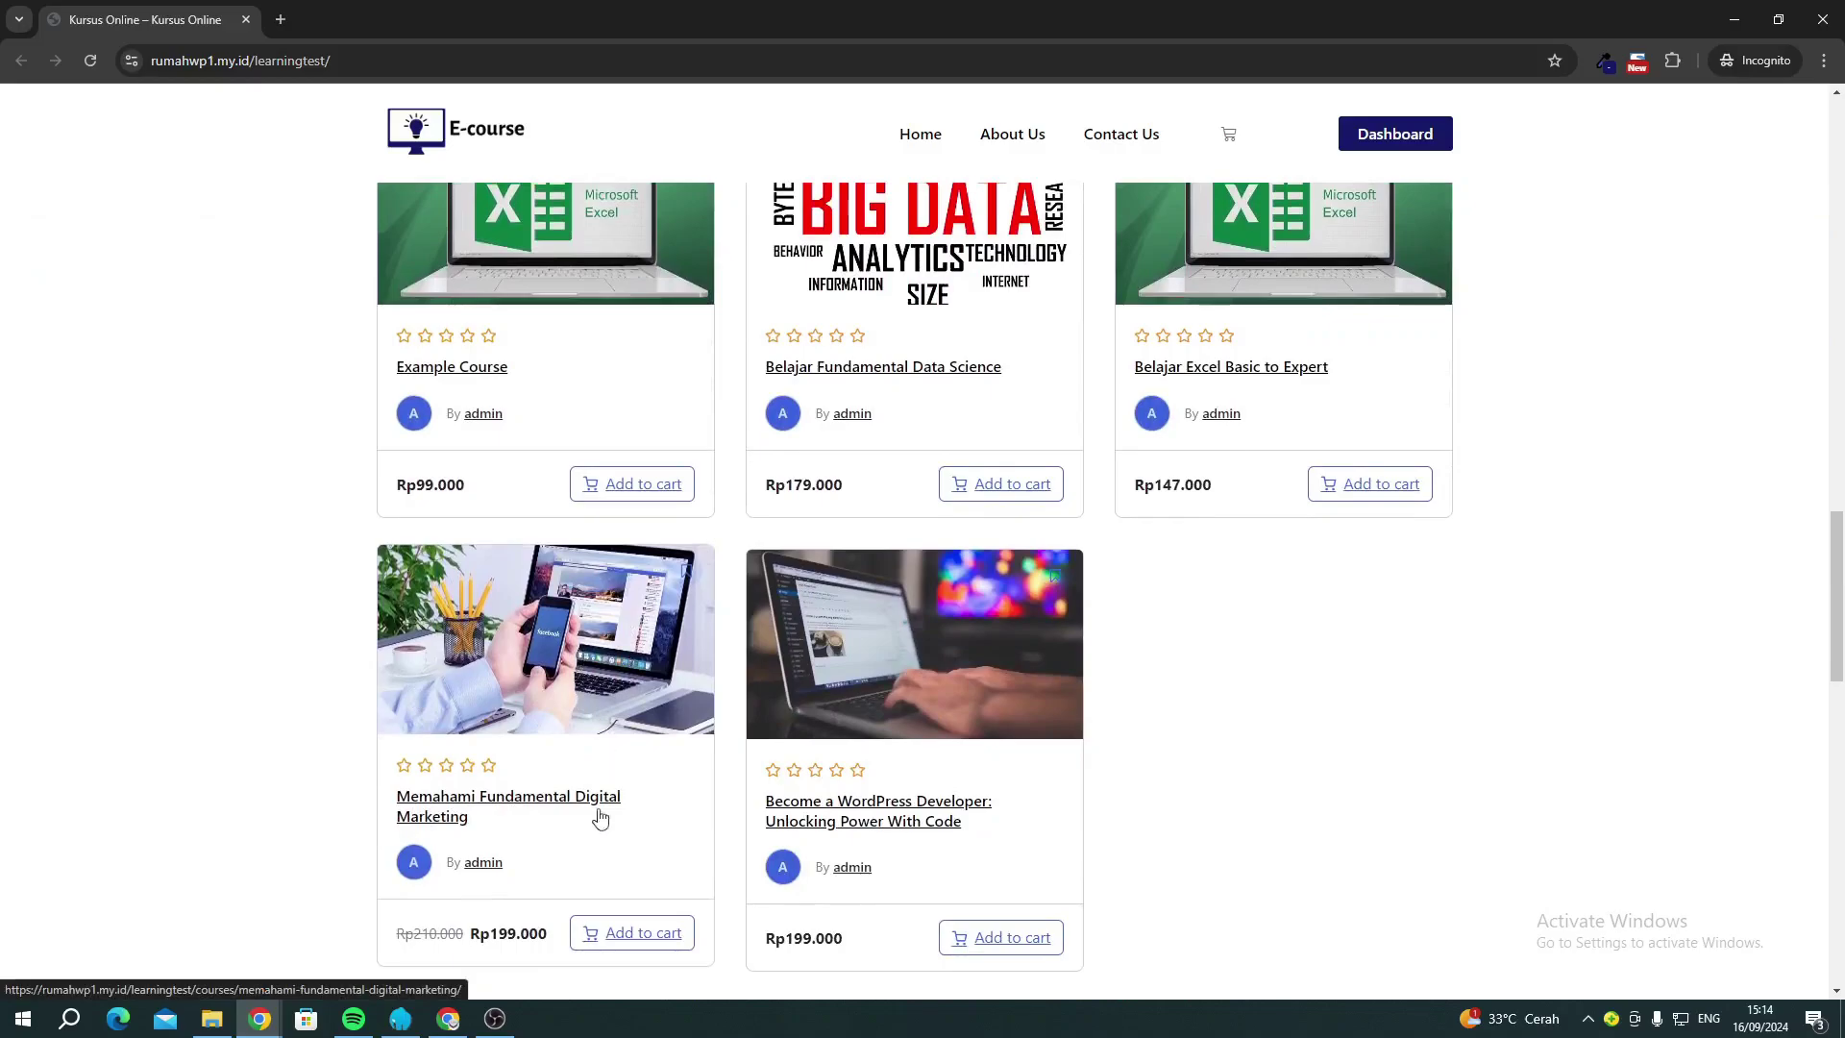
pyautogui.scroll(-1, 630, 920)
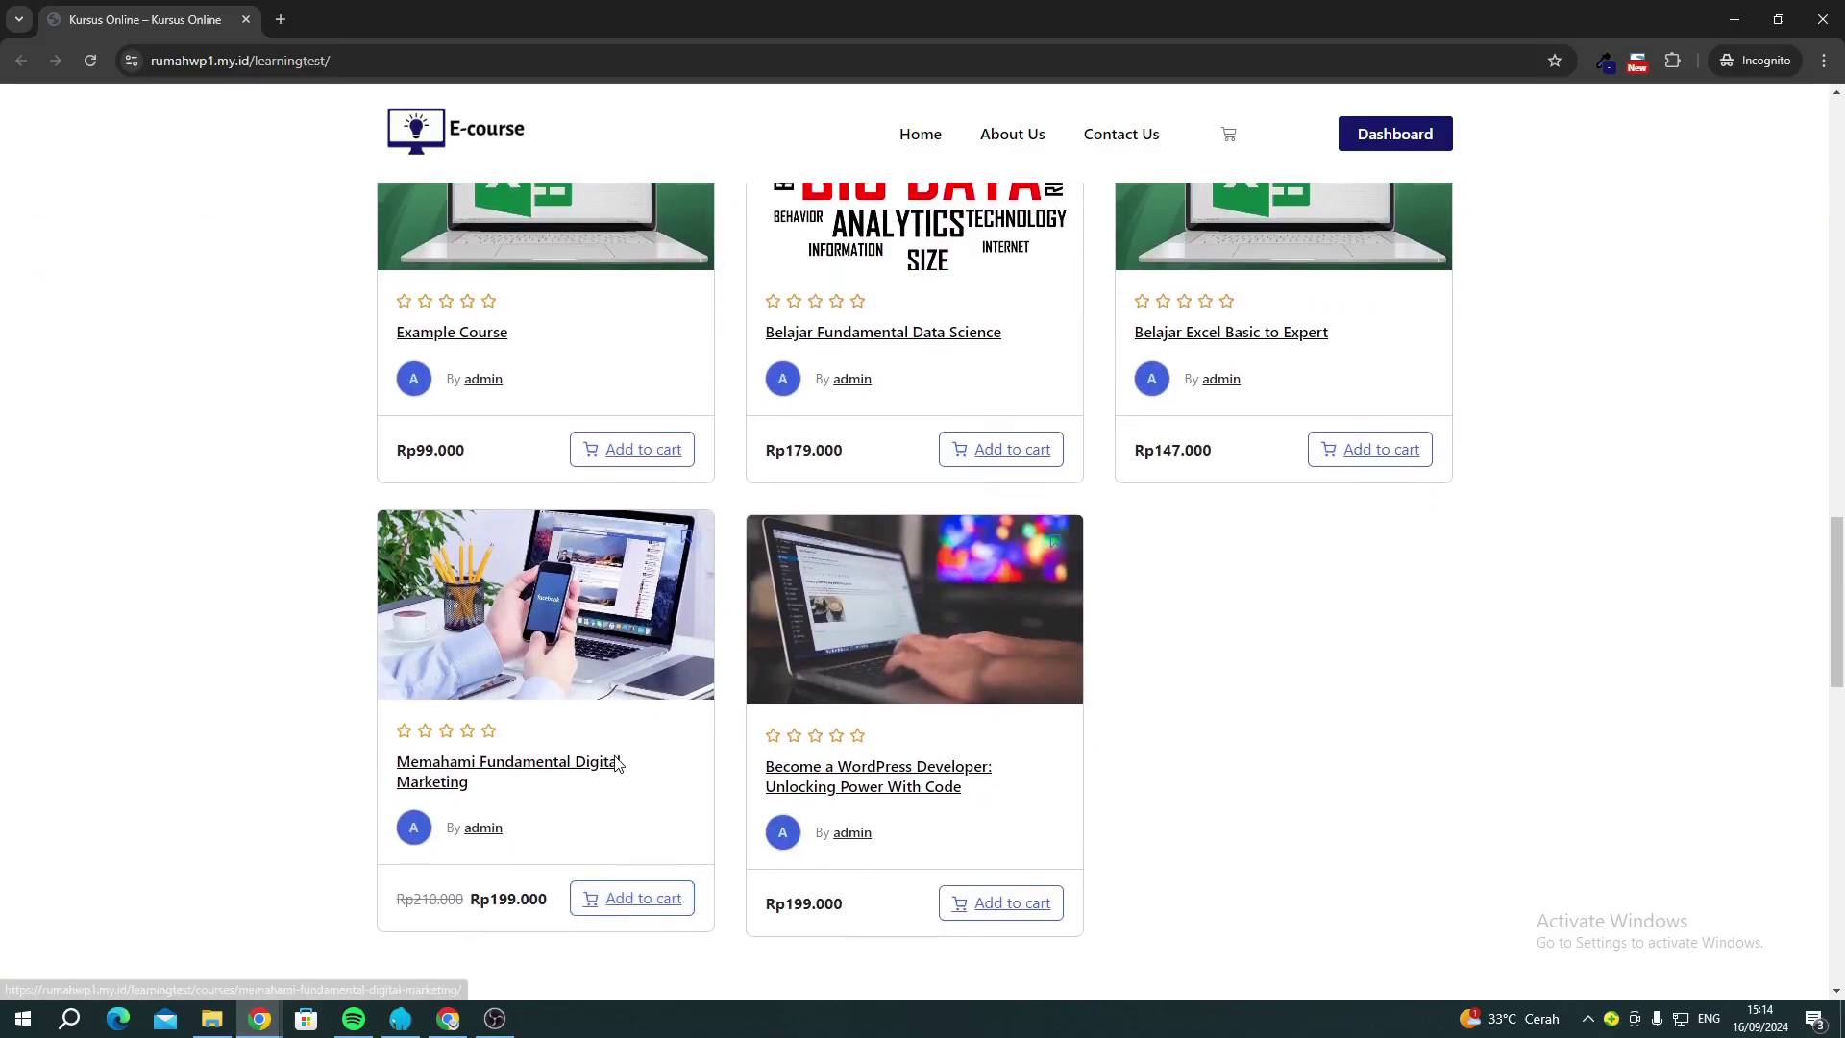
pyautogui.click(584, 852)
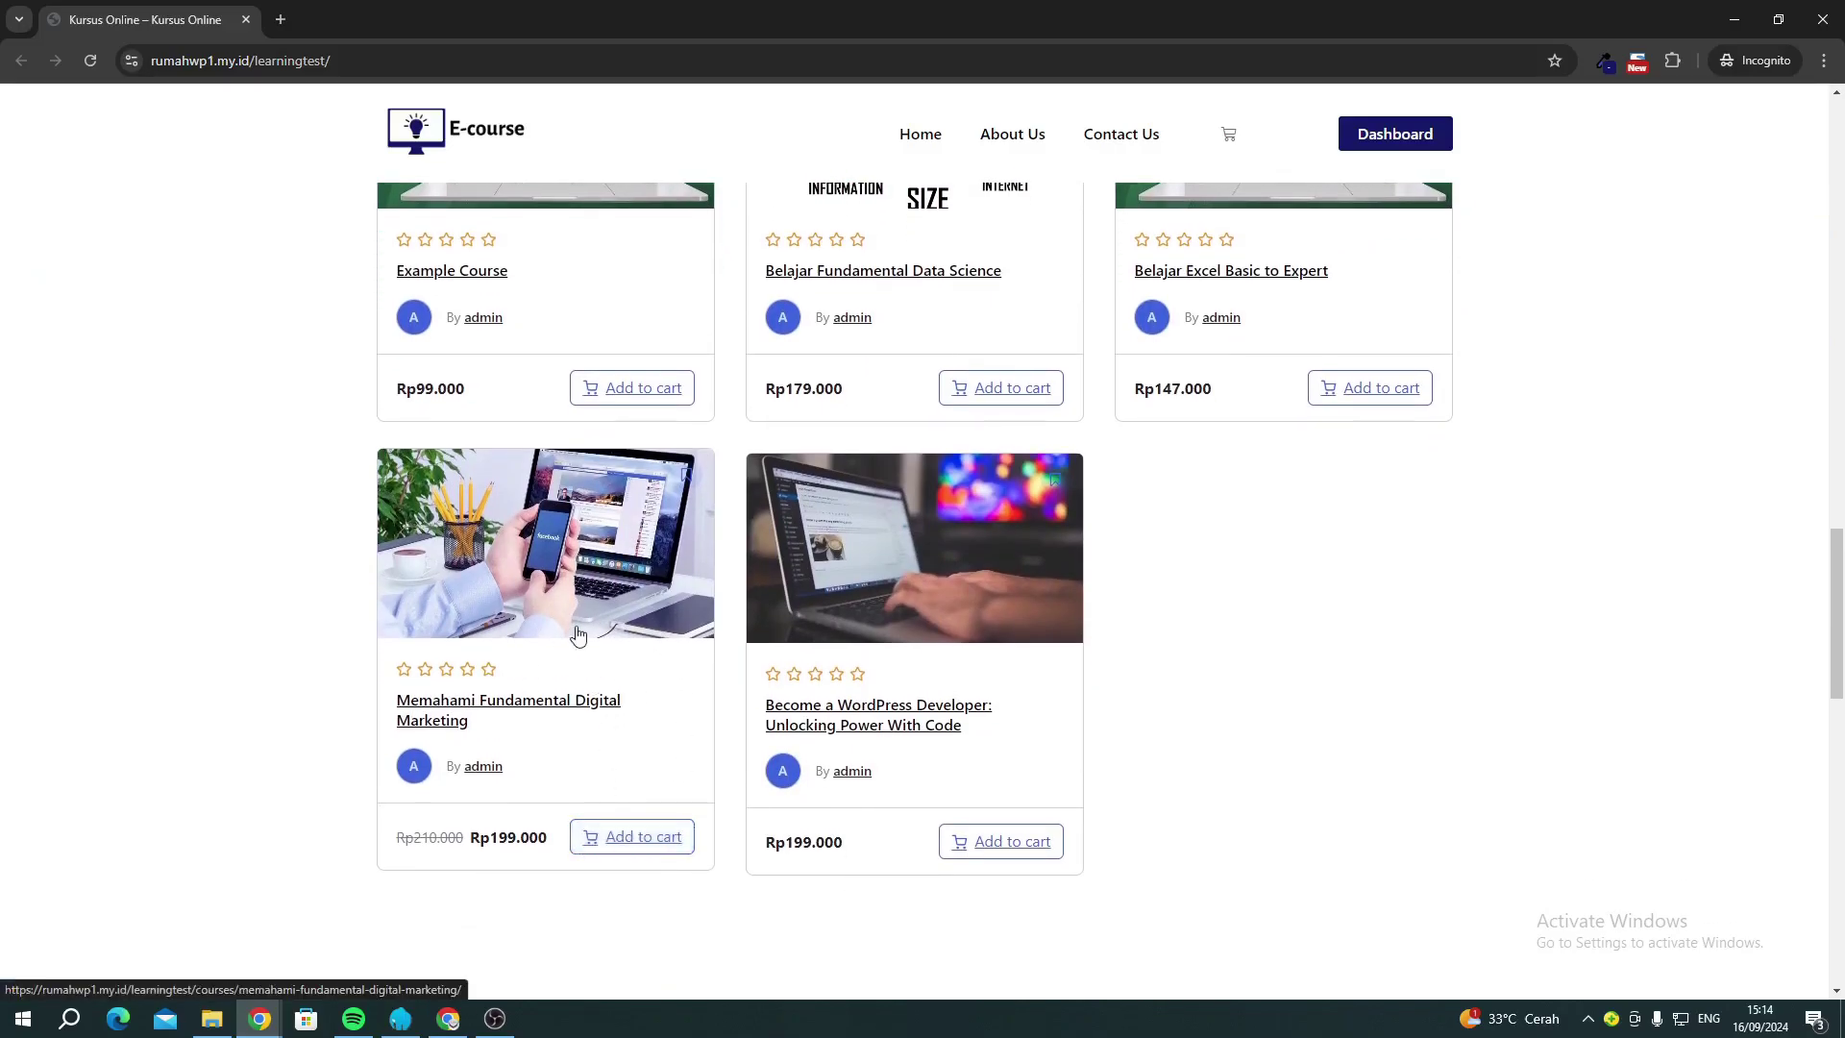
# Open the Digital Marketing course page and expand the Cara Ngiklan and Personal Branding lessons.
pyautogui.click(588, 574)
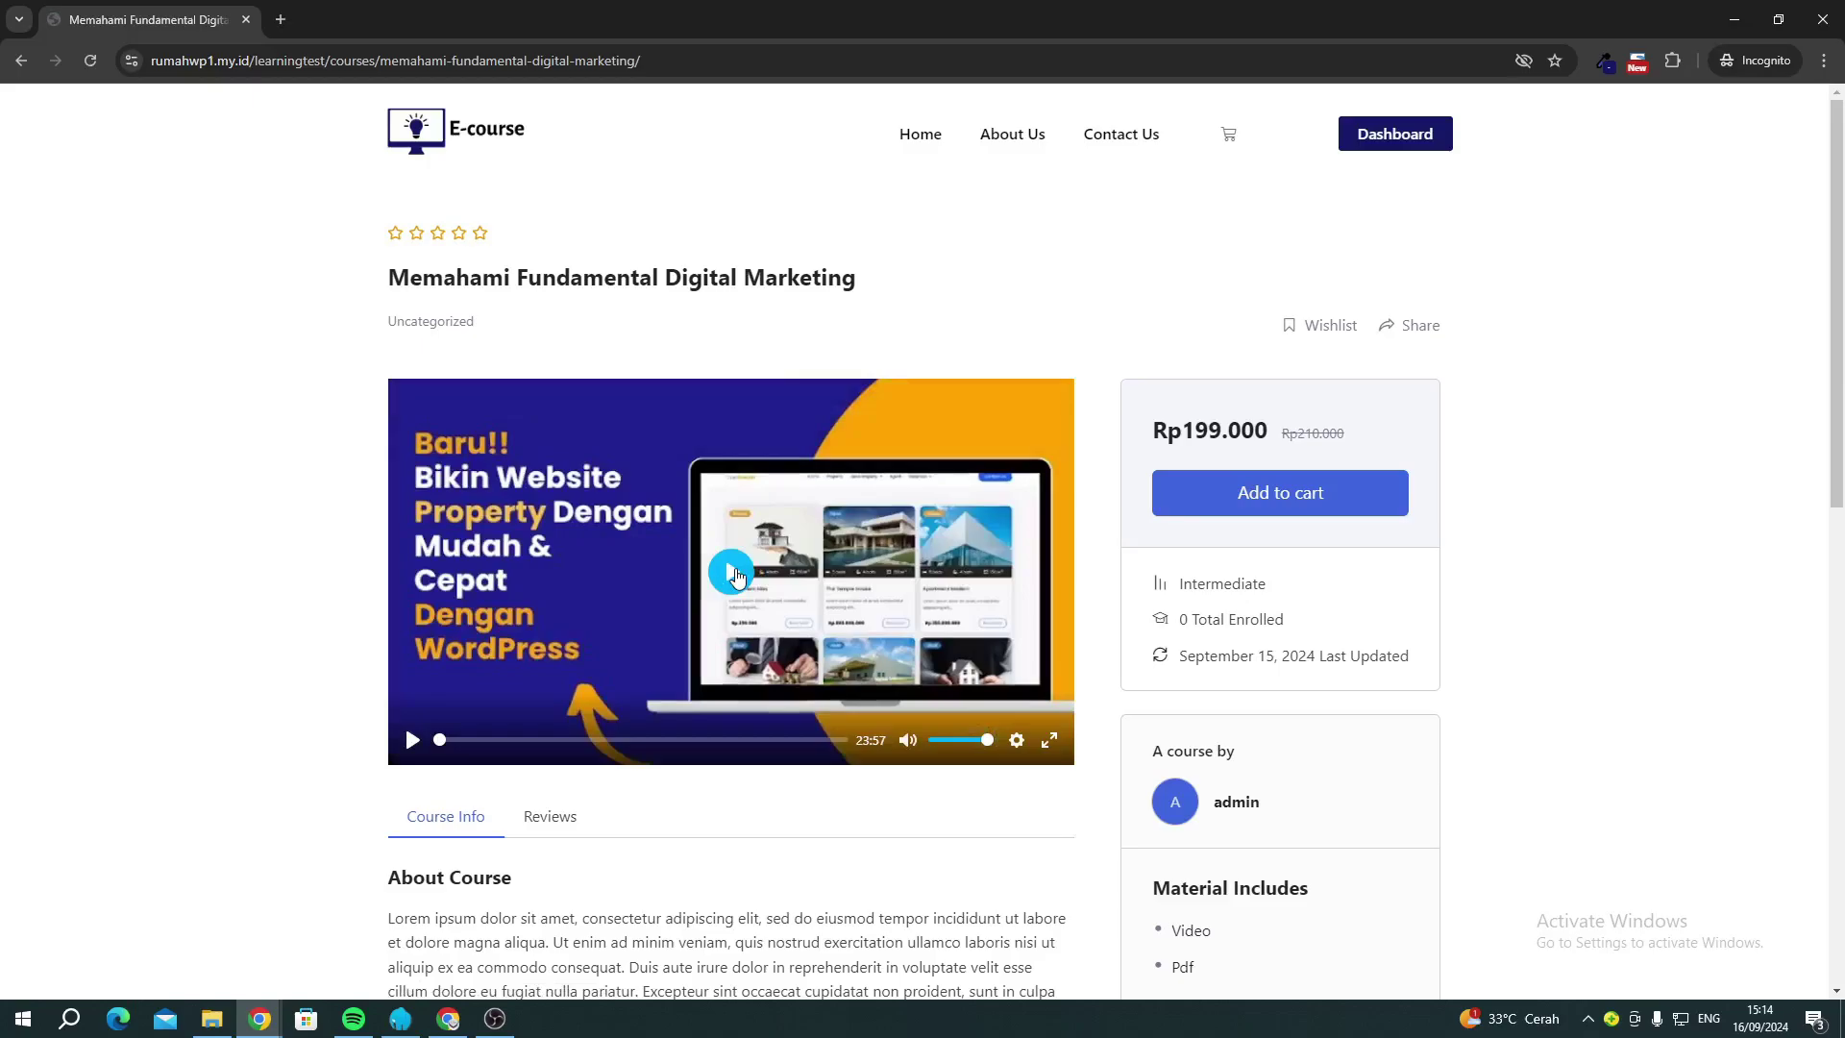
pyautogui.scroll(-4, 736, 577)
pyautogui.moveTo(395, 558); pyautogui.dragTo(500, 577)
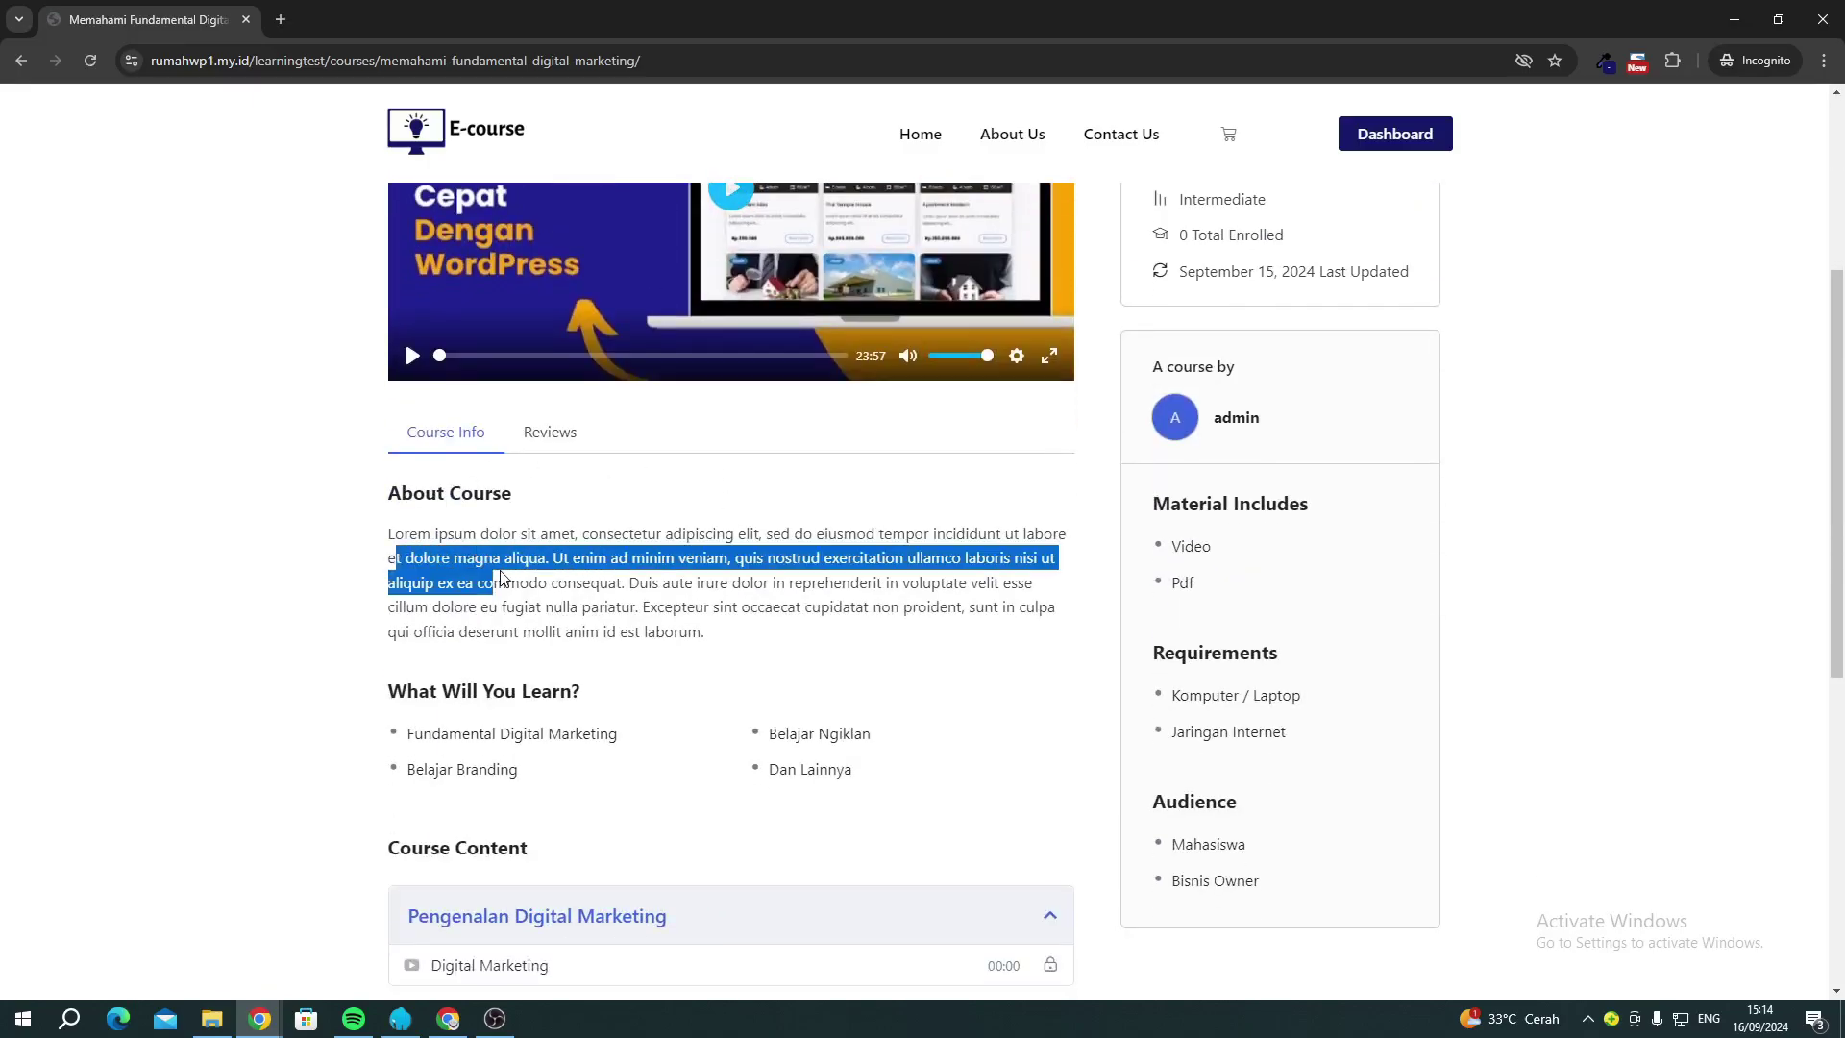
pyautogui.click(499, 578)
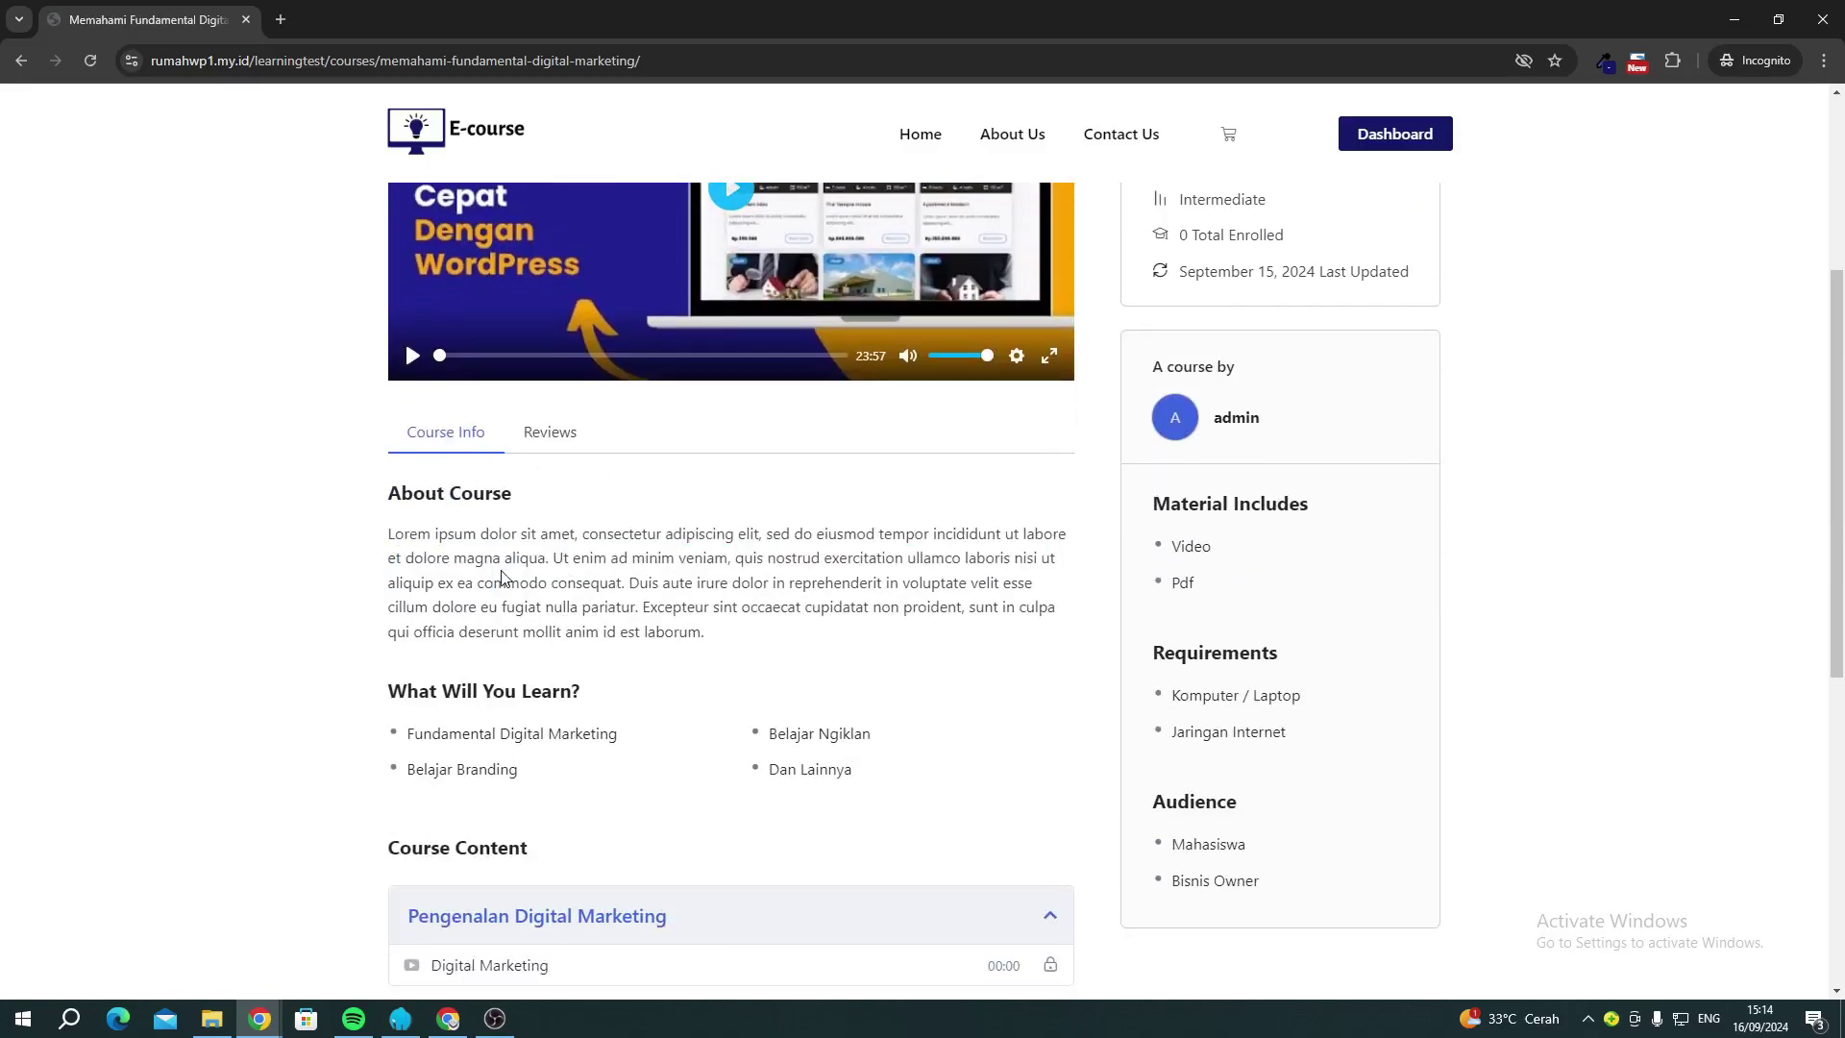
pyautogui.scroll(-3, 501, 577)
pyautogui.moveTo(408, 444); pyautogui.dragTo(519, 482)
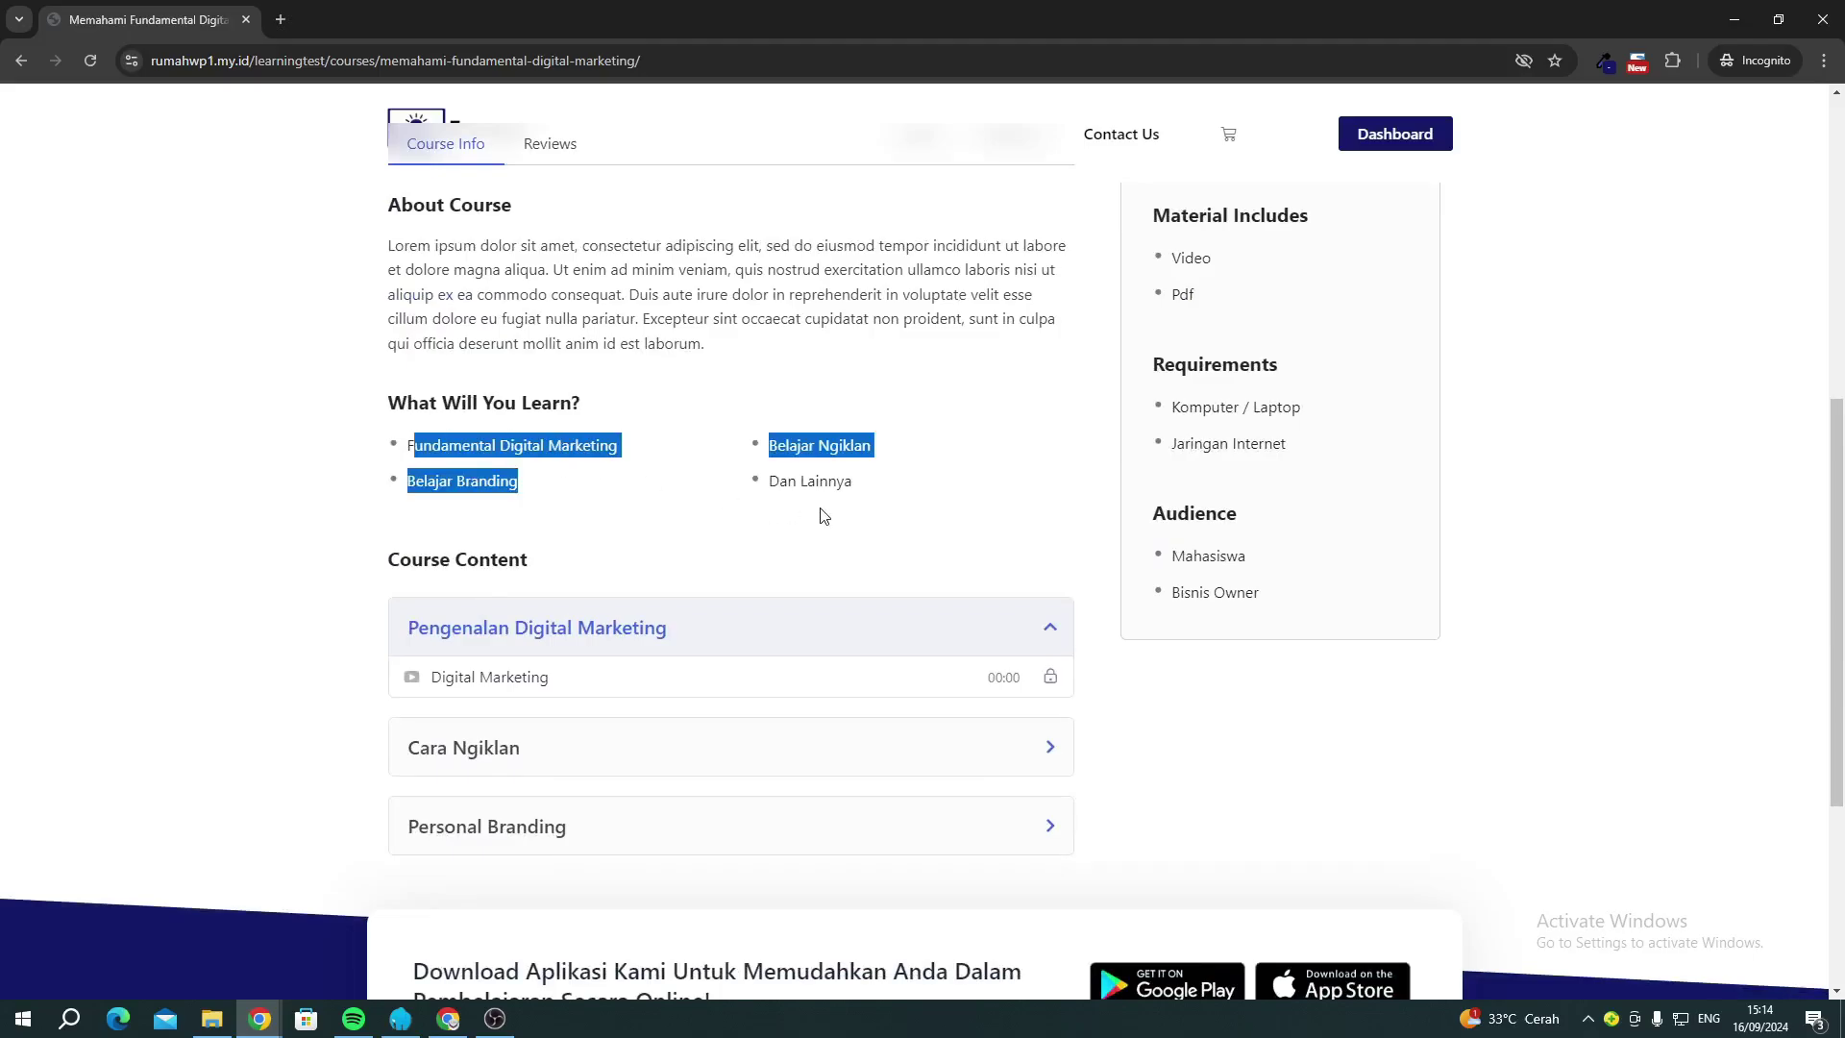
pyautogui.click(519, 482)
pyautogui.click(499, 750)
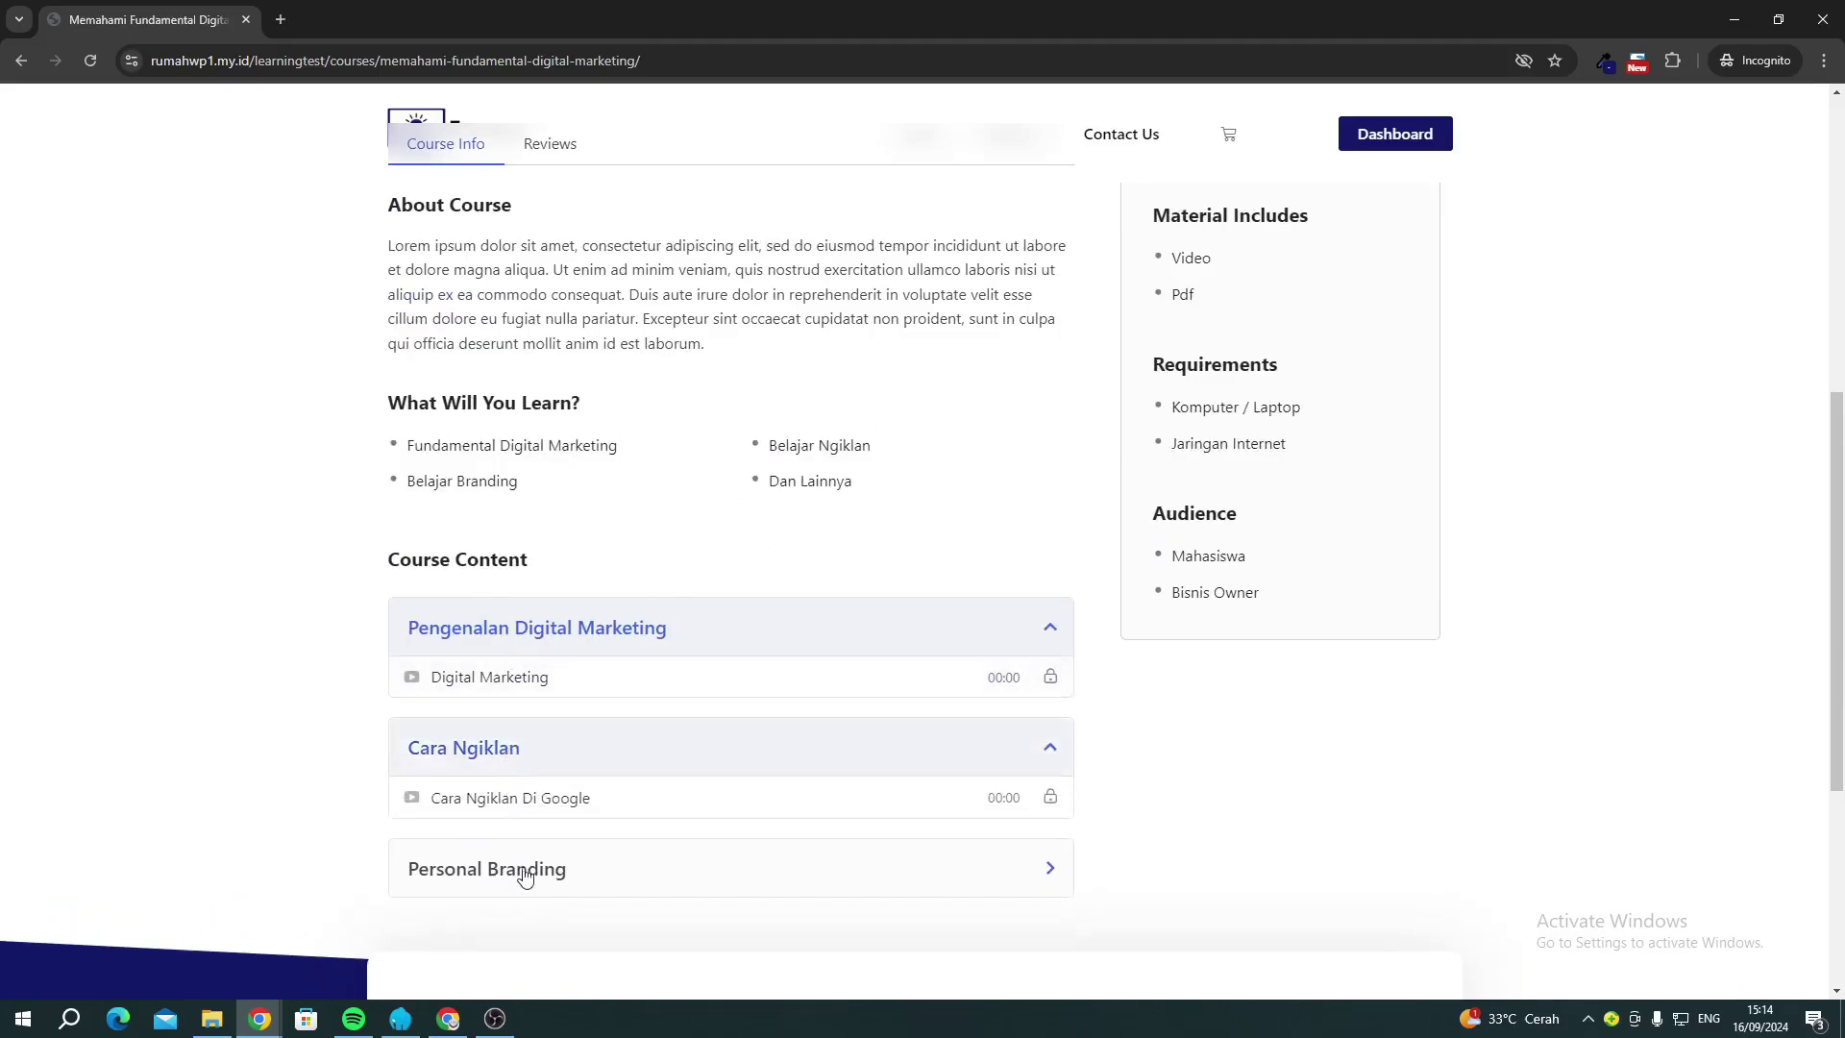
pyautogui.click(526, 883)
# Review the course details and requirements, then add the Rp199.000 course to the cart.
pyautogui.scroll(6, 740, 791)
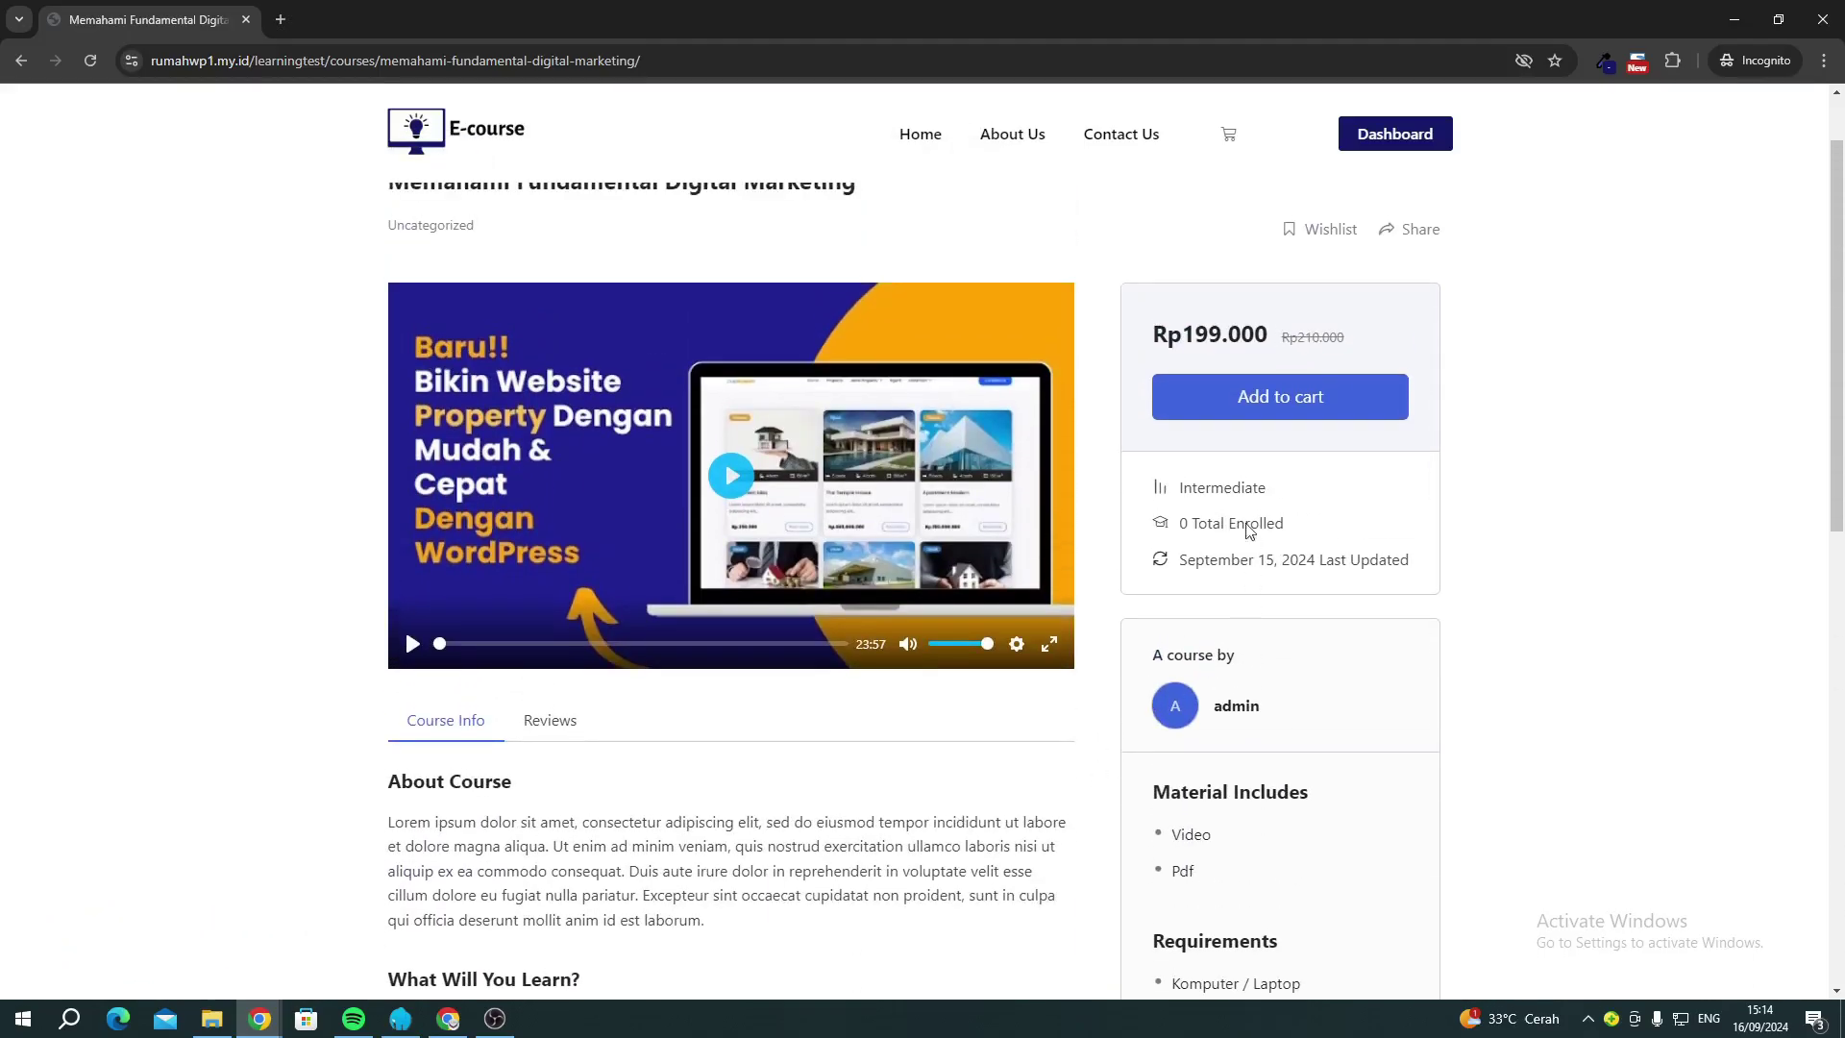
pyautogui.moveTo(1267, 488); pyautogui.dragTo(1197, 735)
pyautogui.scroll(-1, 1197, 735)
pyautogui.click(1254, 688)
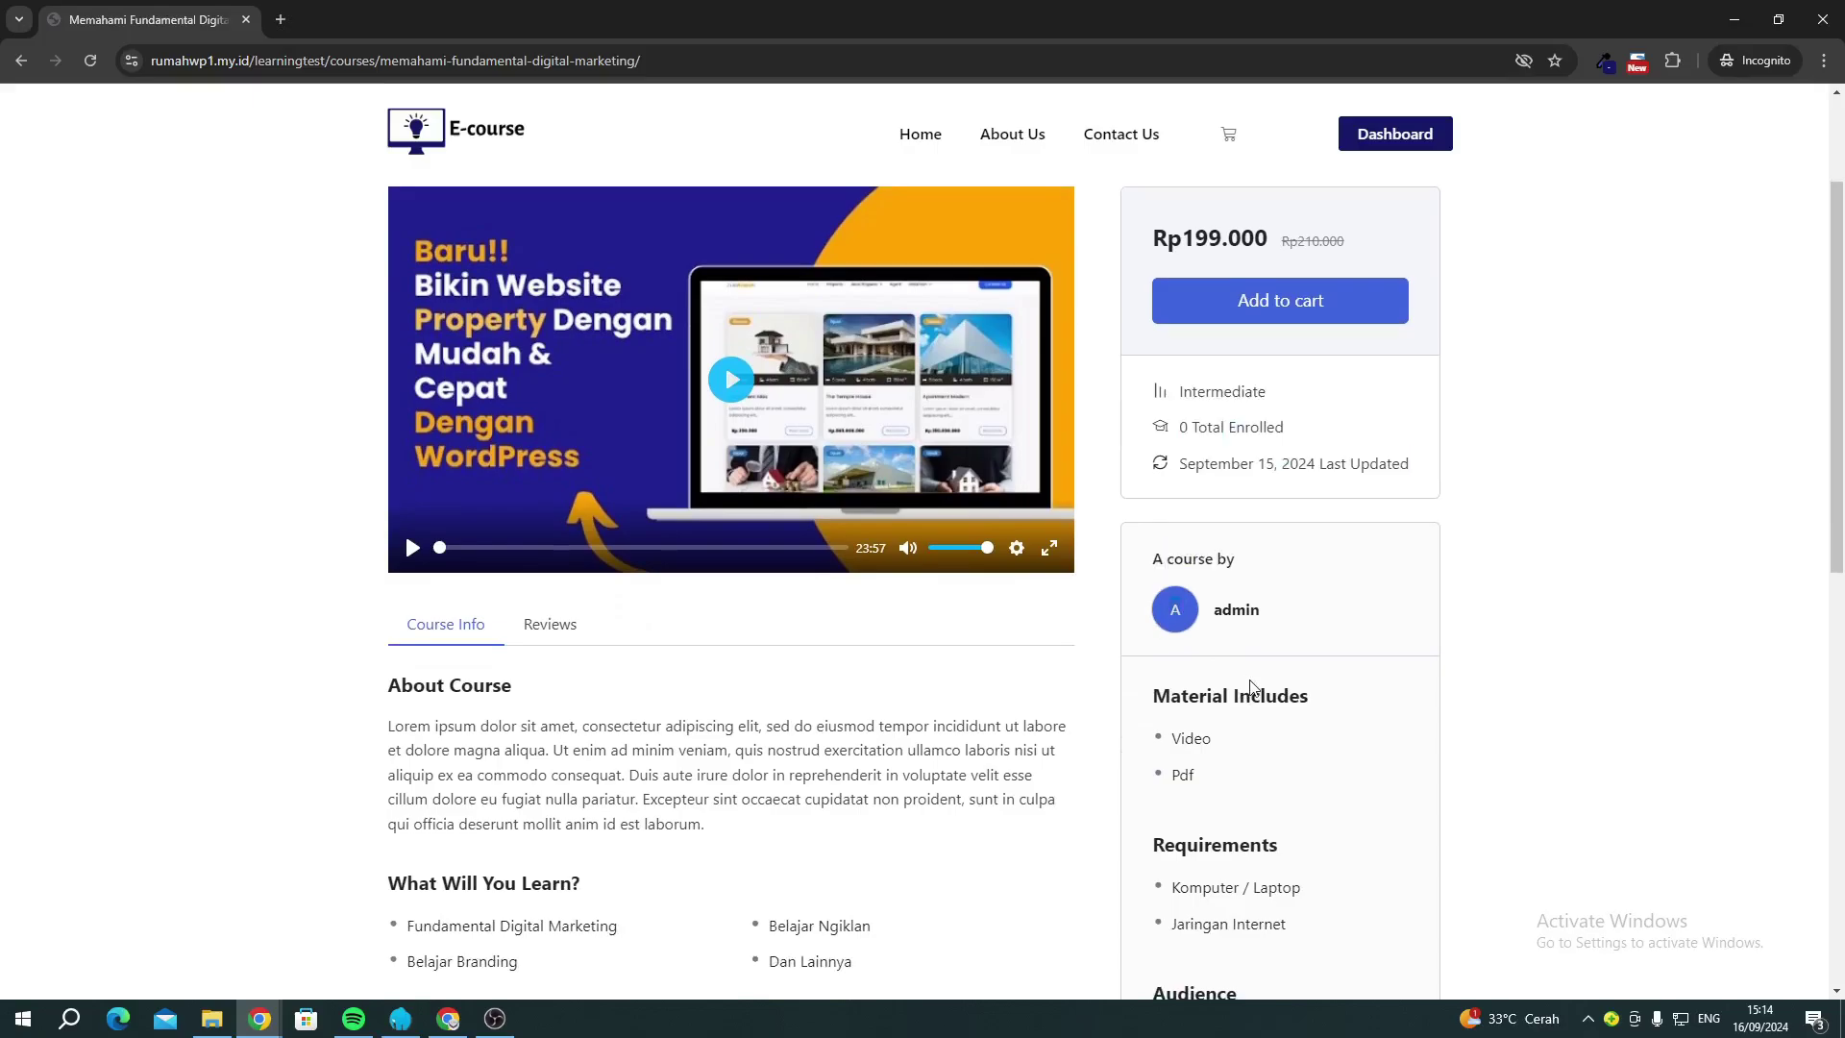
pyautogui.scroll(-2, 1254, 688)
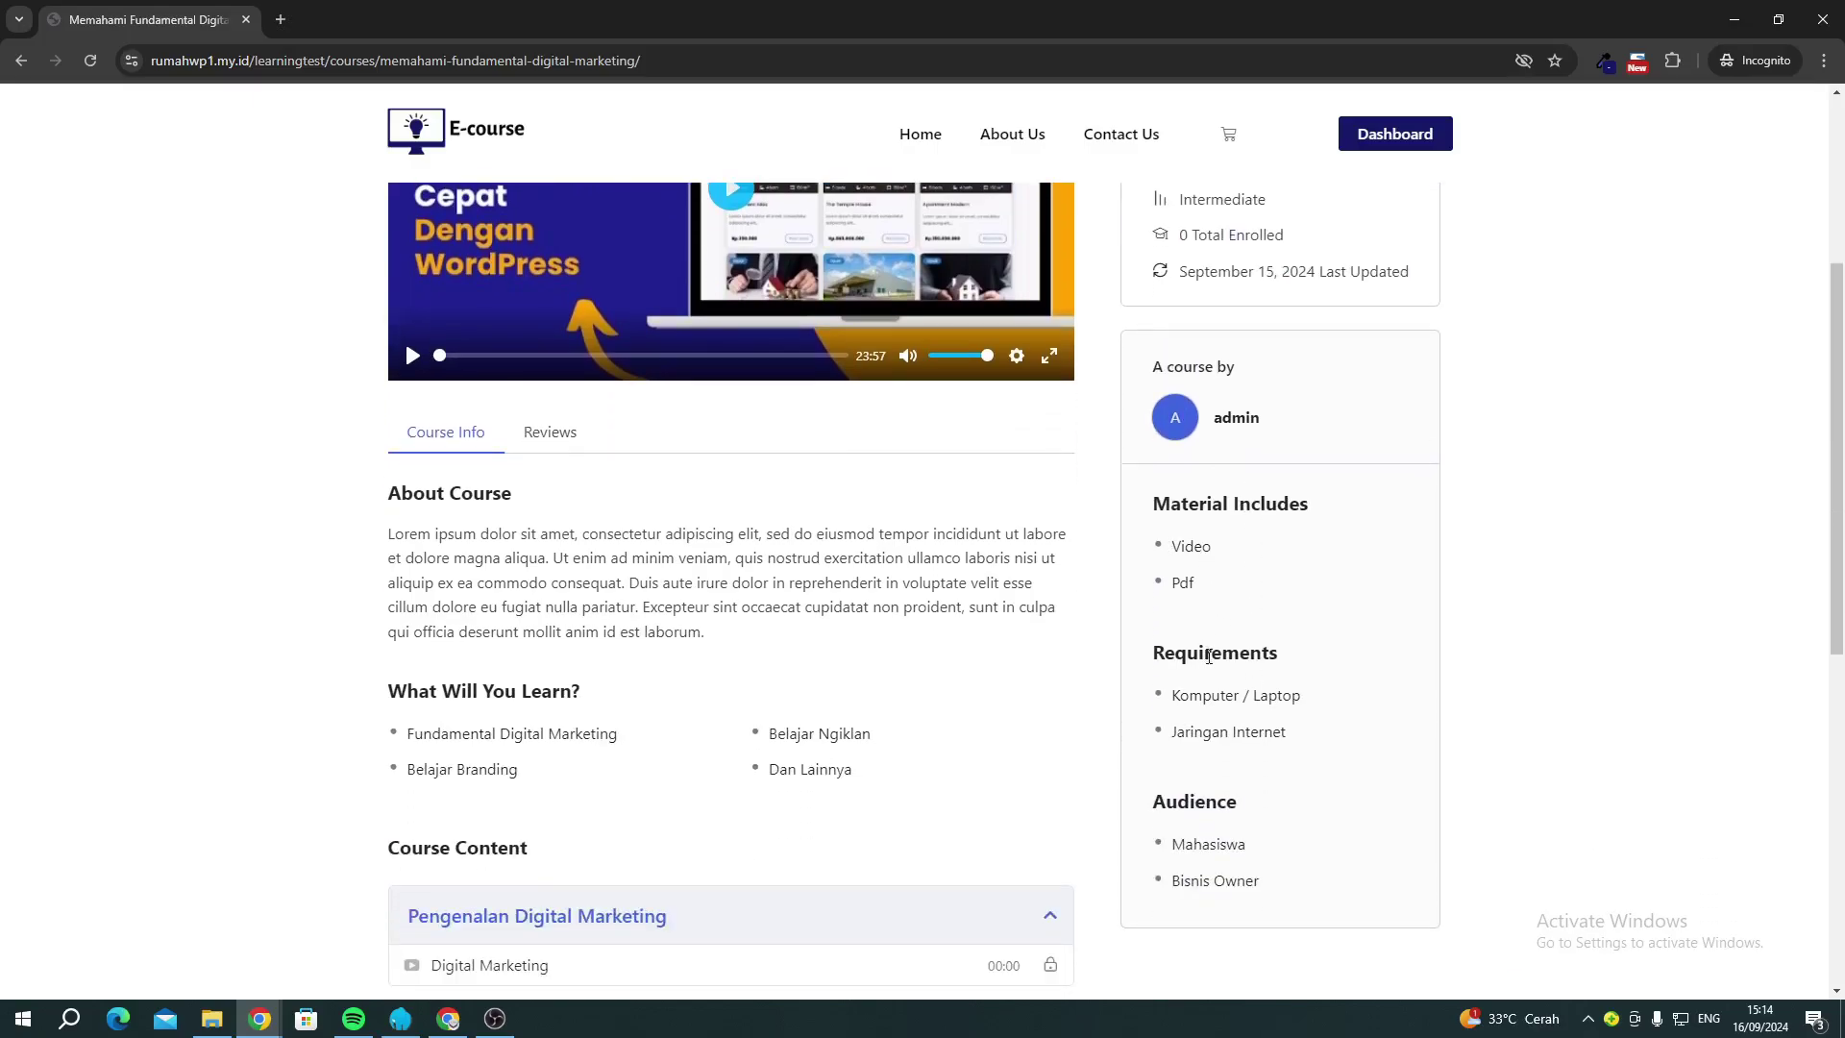
pyautogui.moveTo(1208, 656); pyautogui.dragTo(1213, 777)
pyautogui.scroll(4, 1199, 793)
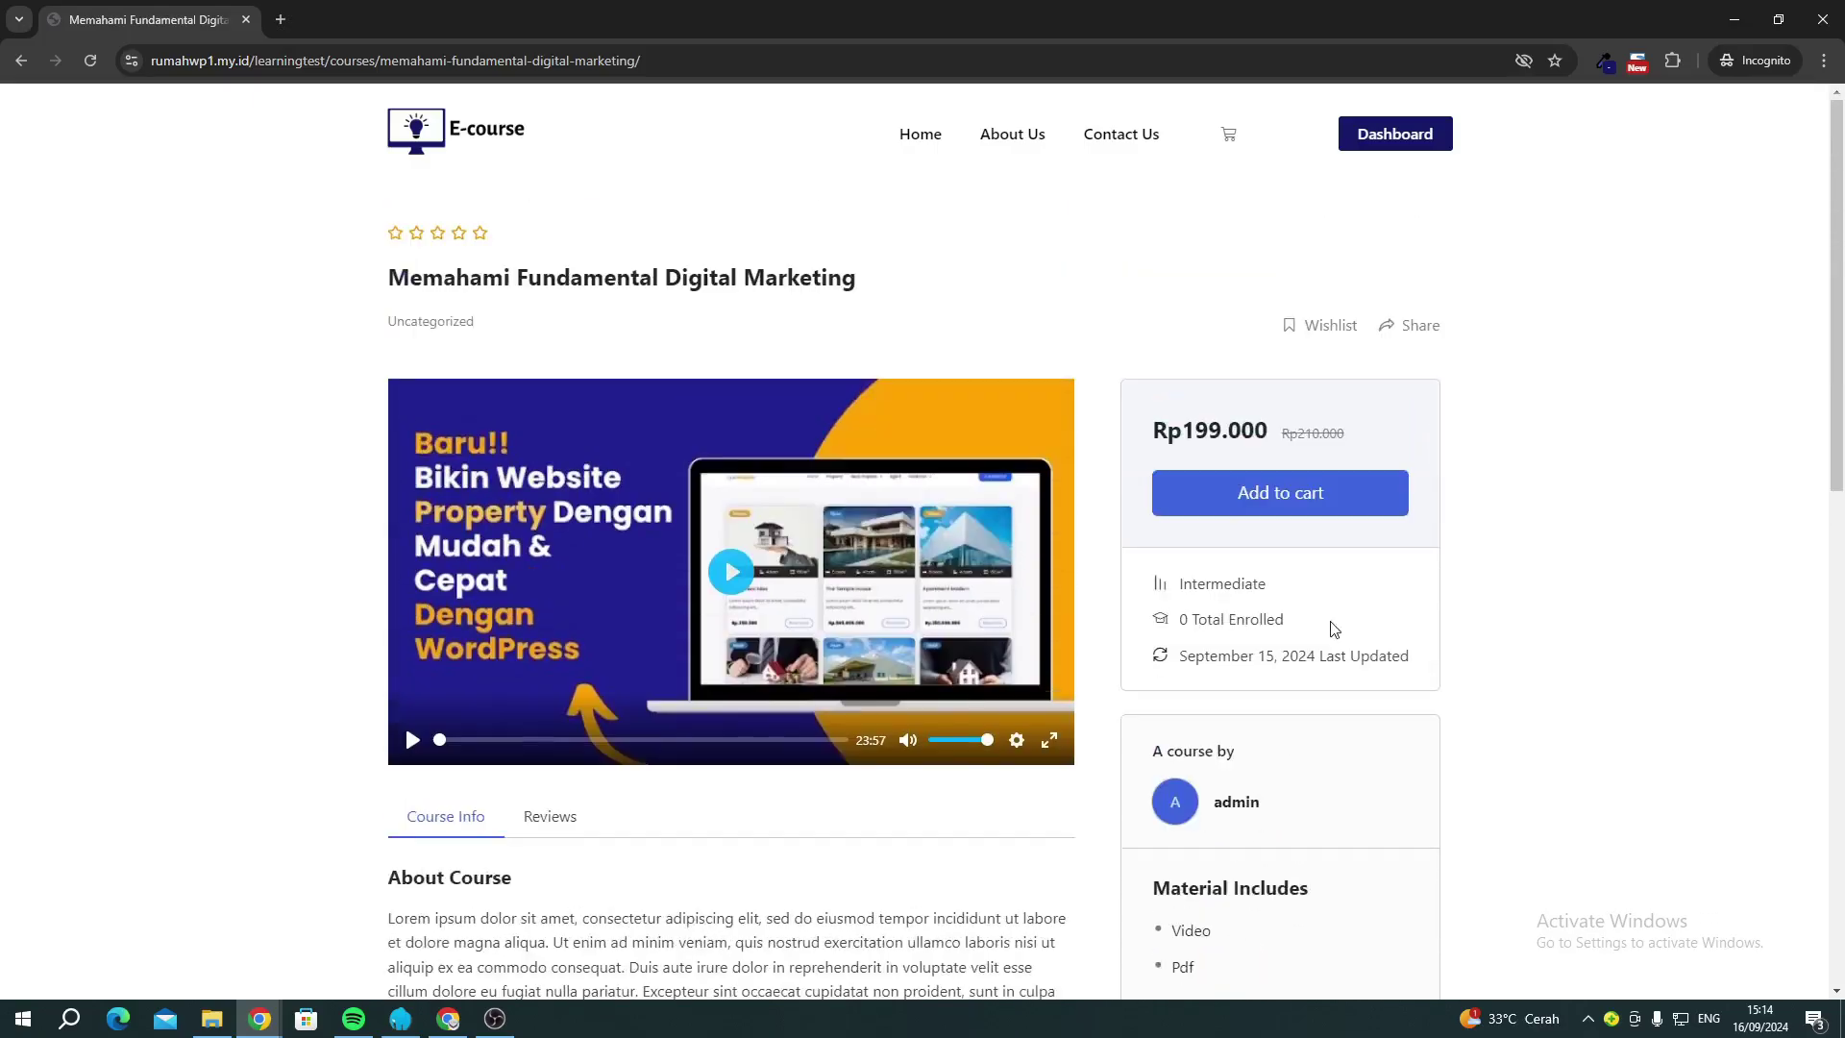
pyautogui.scroll(-10, 548, 824)
pyautogui.scroll(8, 1301, 602)
pyautogui.scroll(3, 1371, 576)
pyautogui.click(1250, 504)
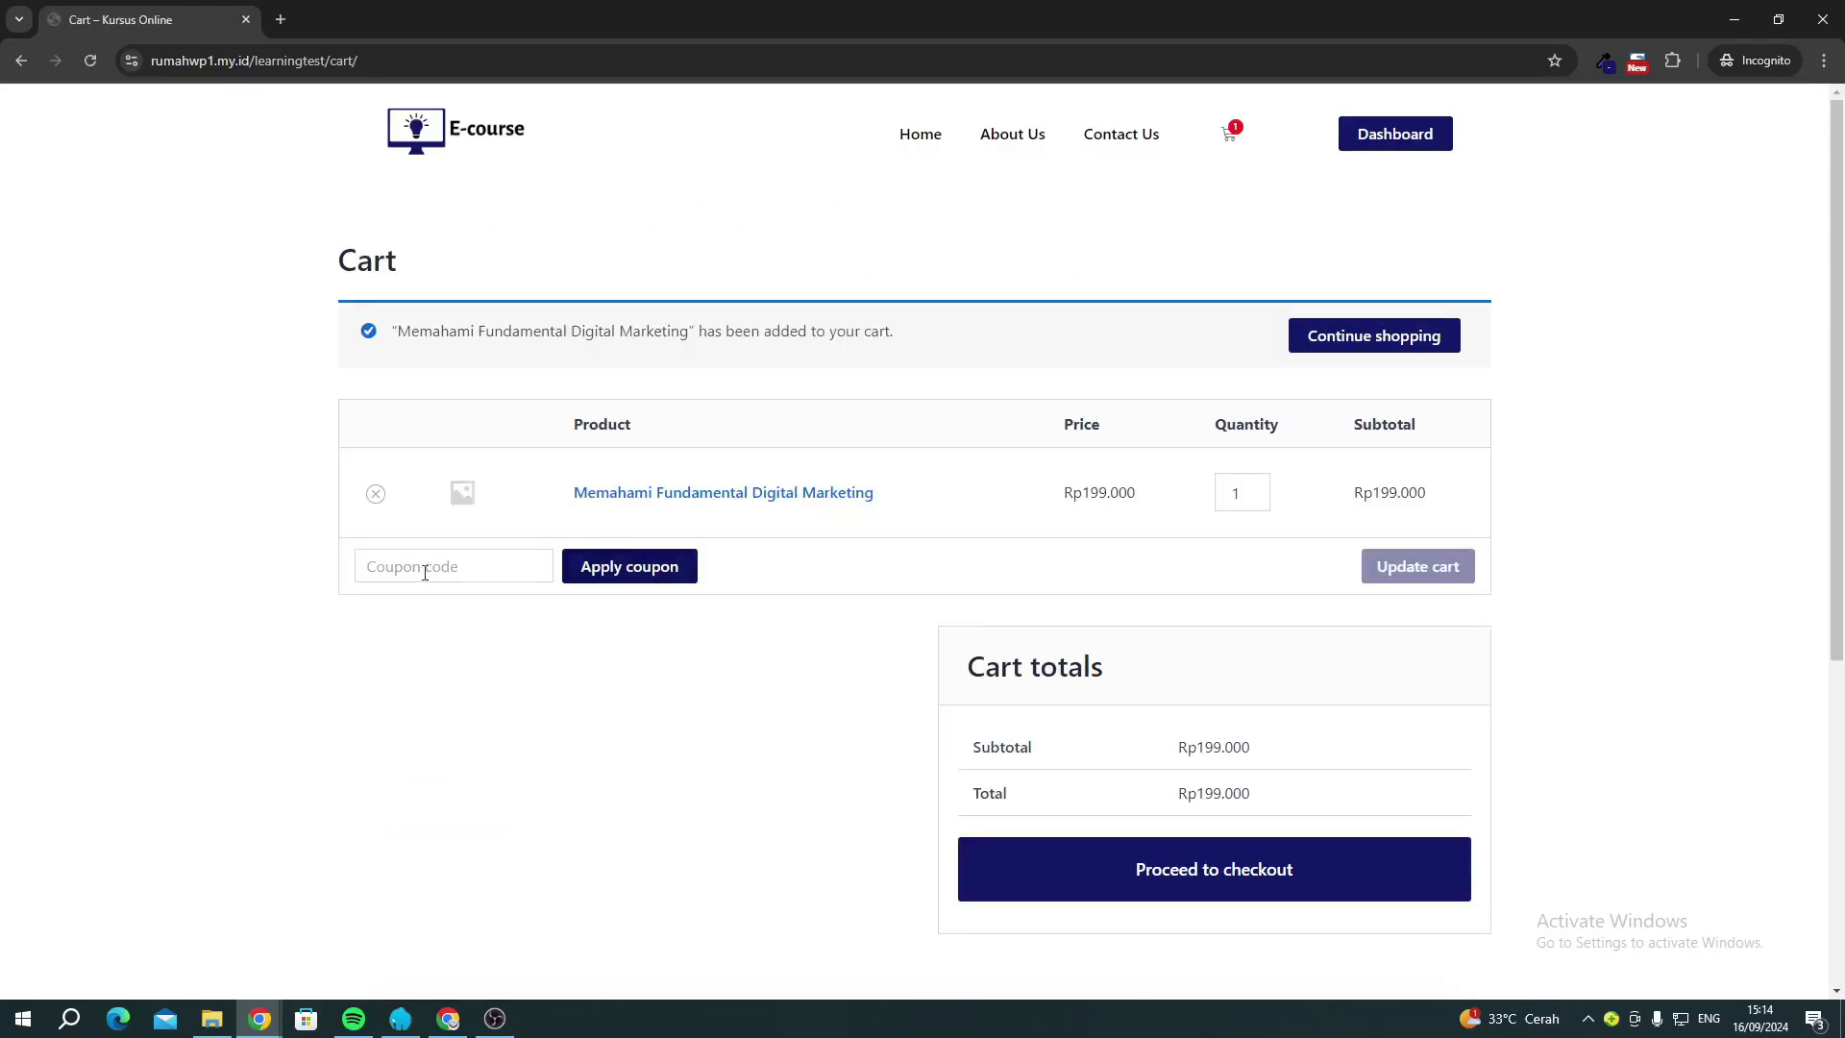
# Proceed to checkout and enter the buyer's full name and phone number.
pyautogui.click(1240, 875)
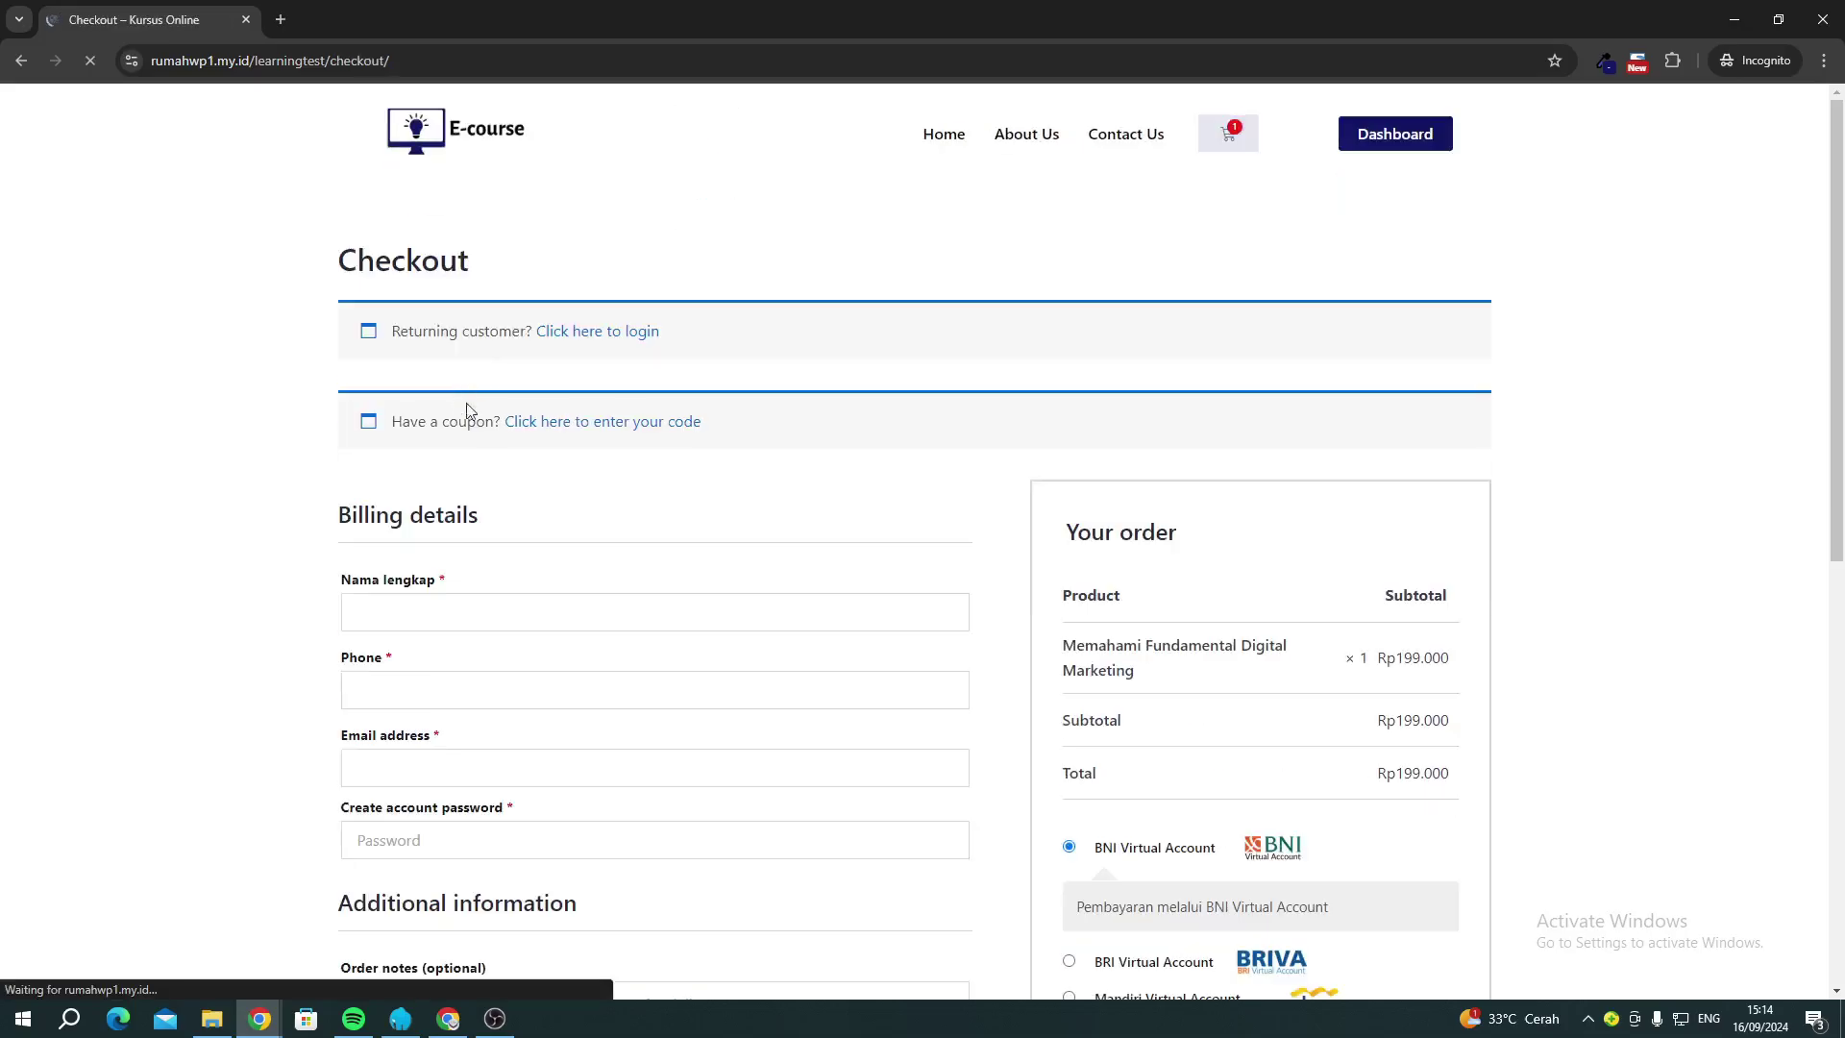
pyautogui.click(453, 603)
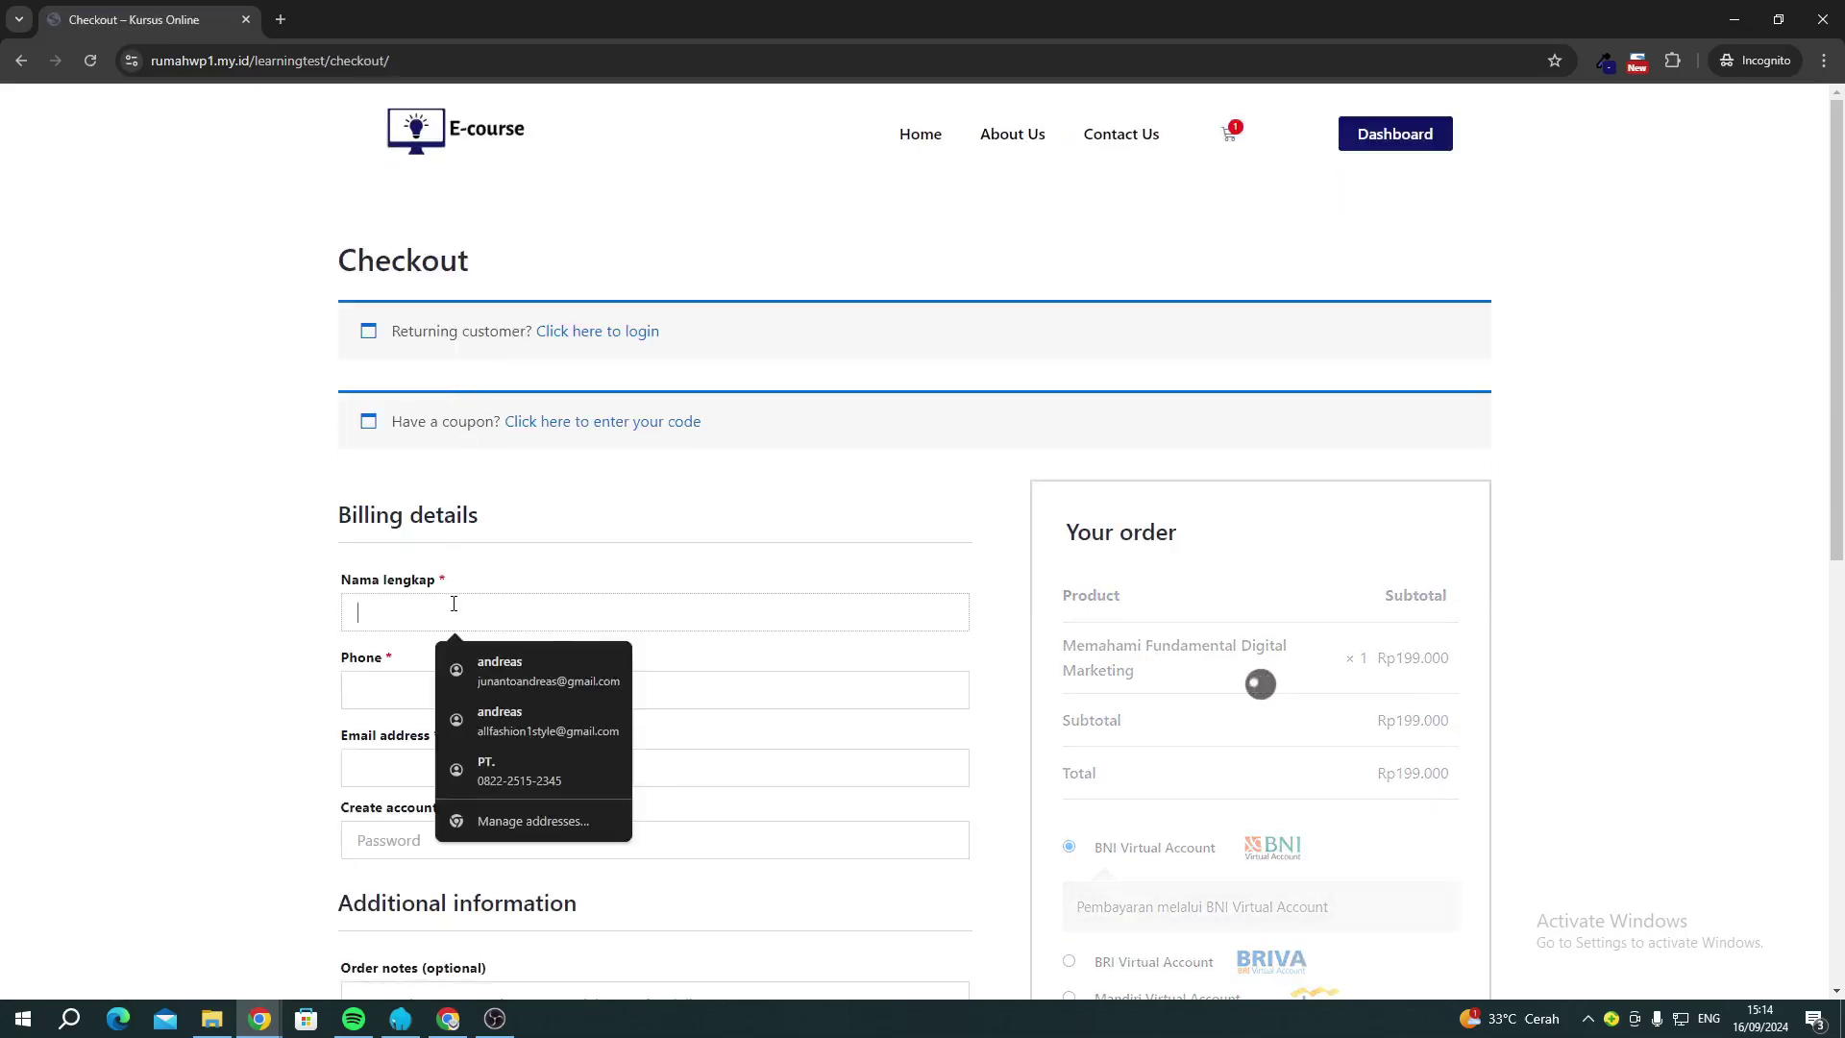
pyautogui.write('jj')
pyautogui.scroll(-2, 297, 646)
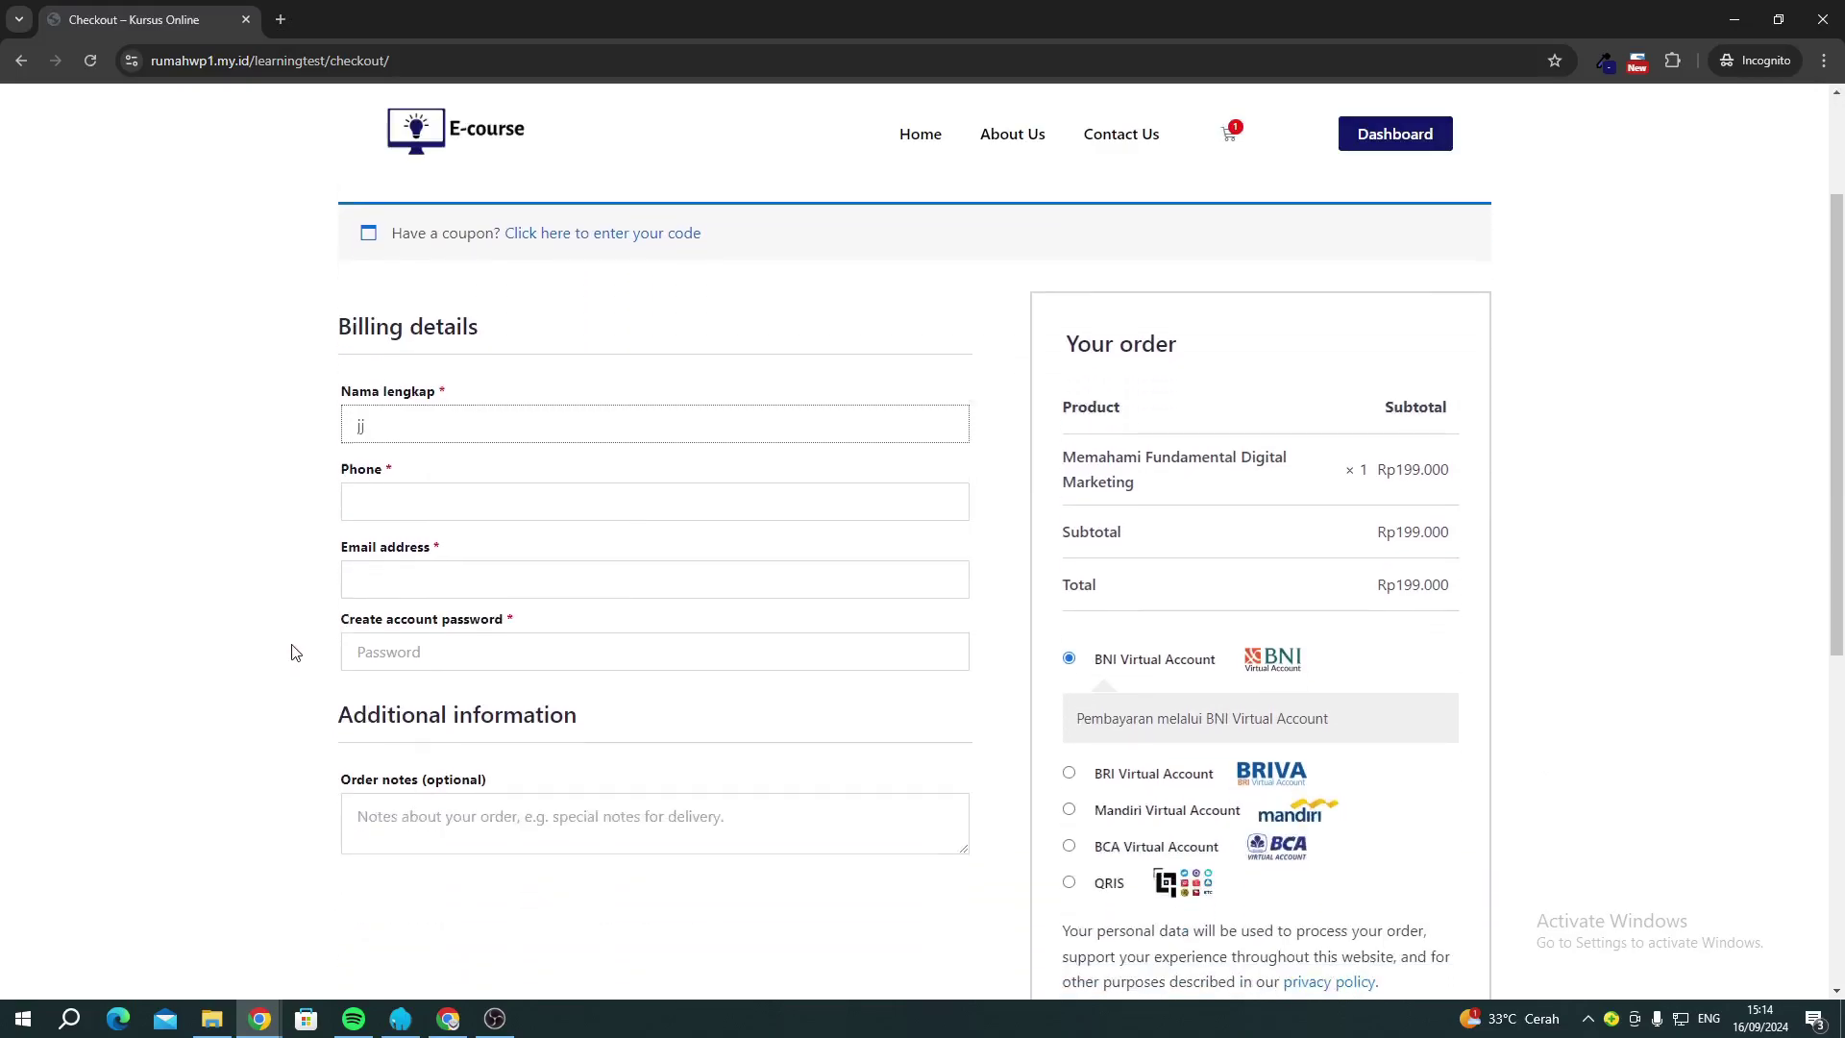
pyautogui.click(373, 492)
pyautogui.write('43323233')
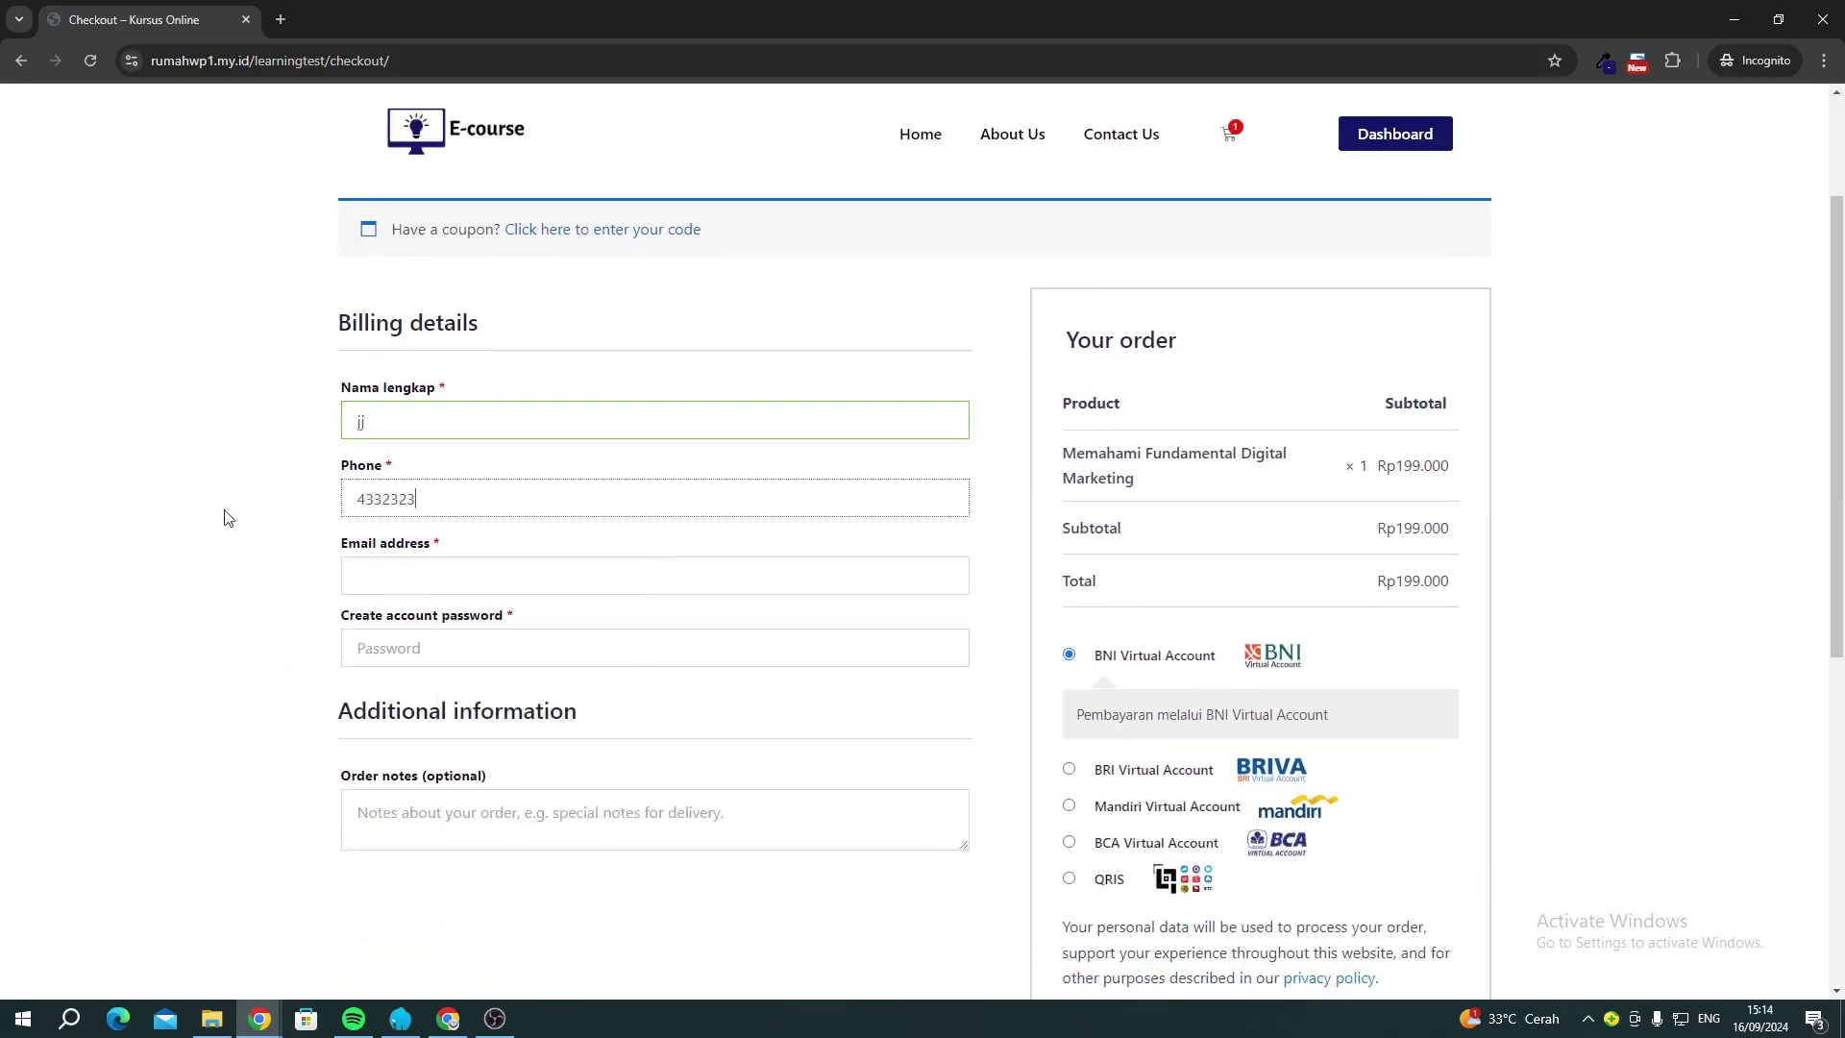
# Fill in the buyer's email address and paste the account password.
pyautogui.click(369, 573)
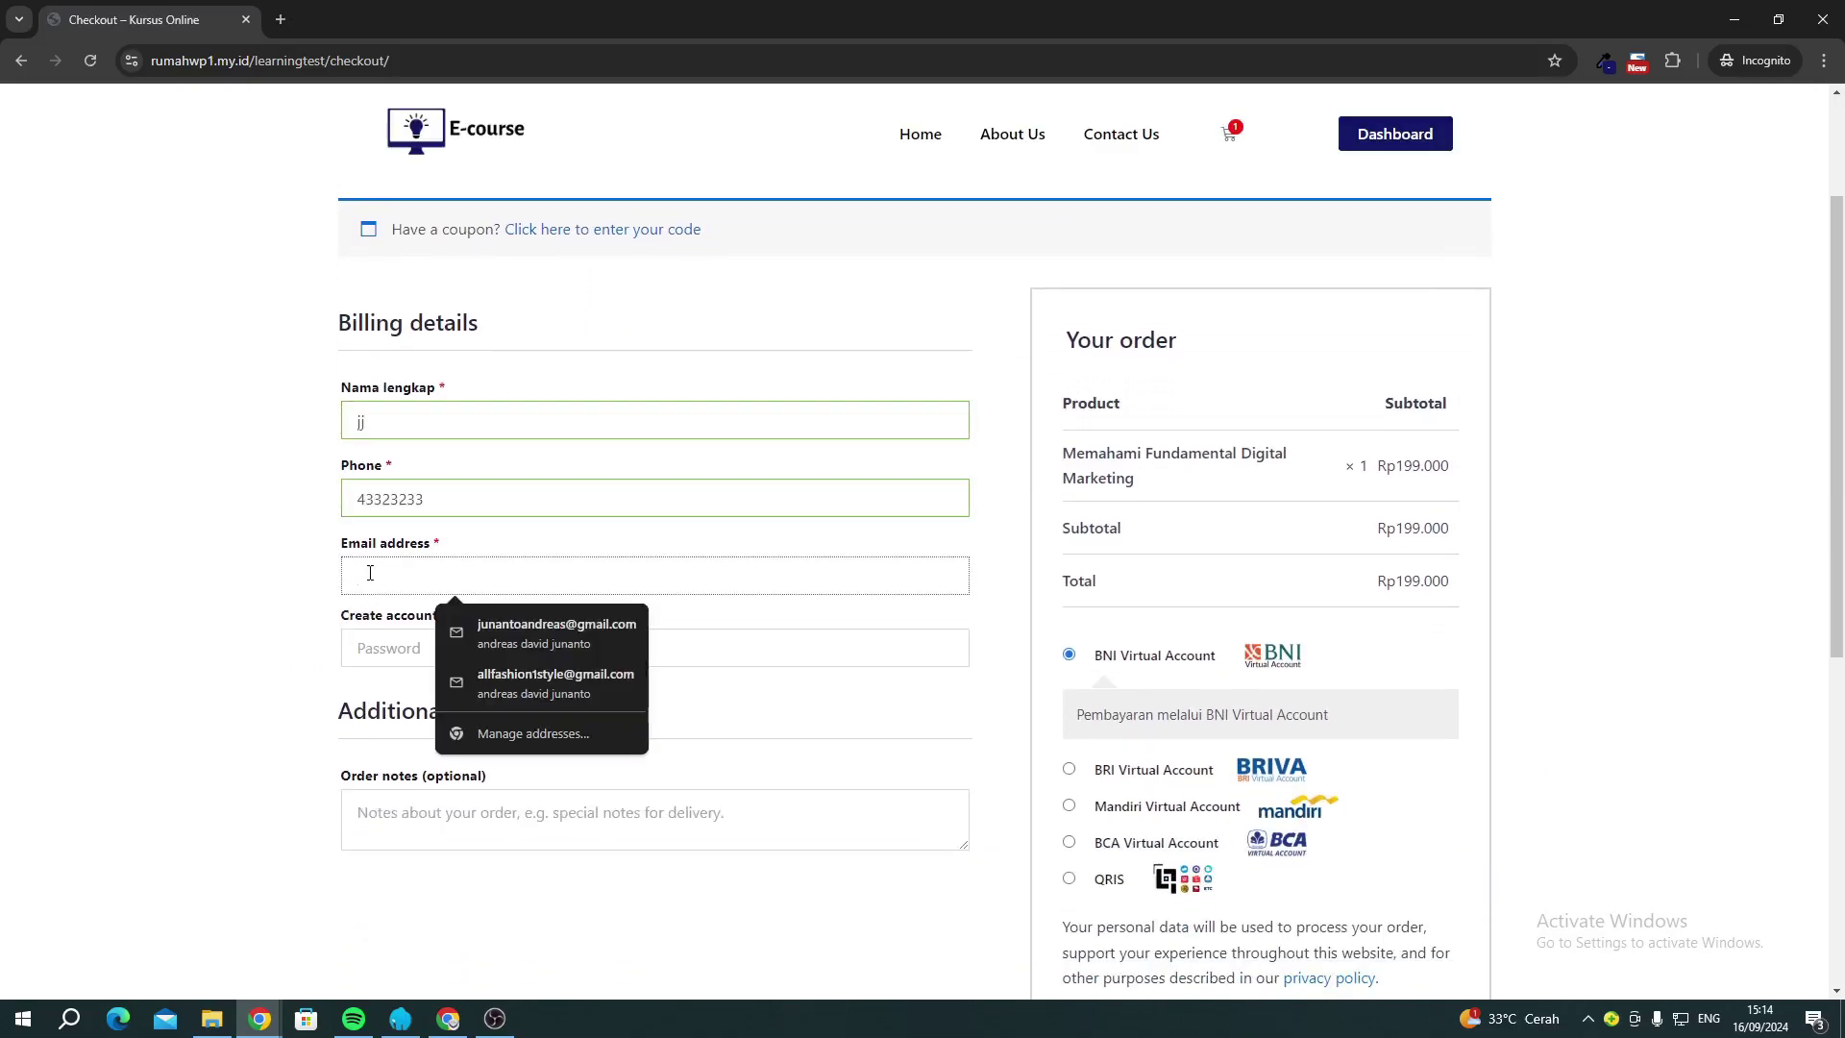
pyautogui.click(483, 623)
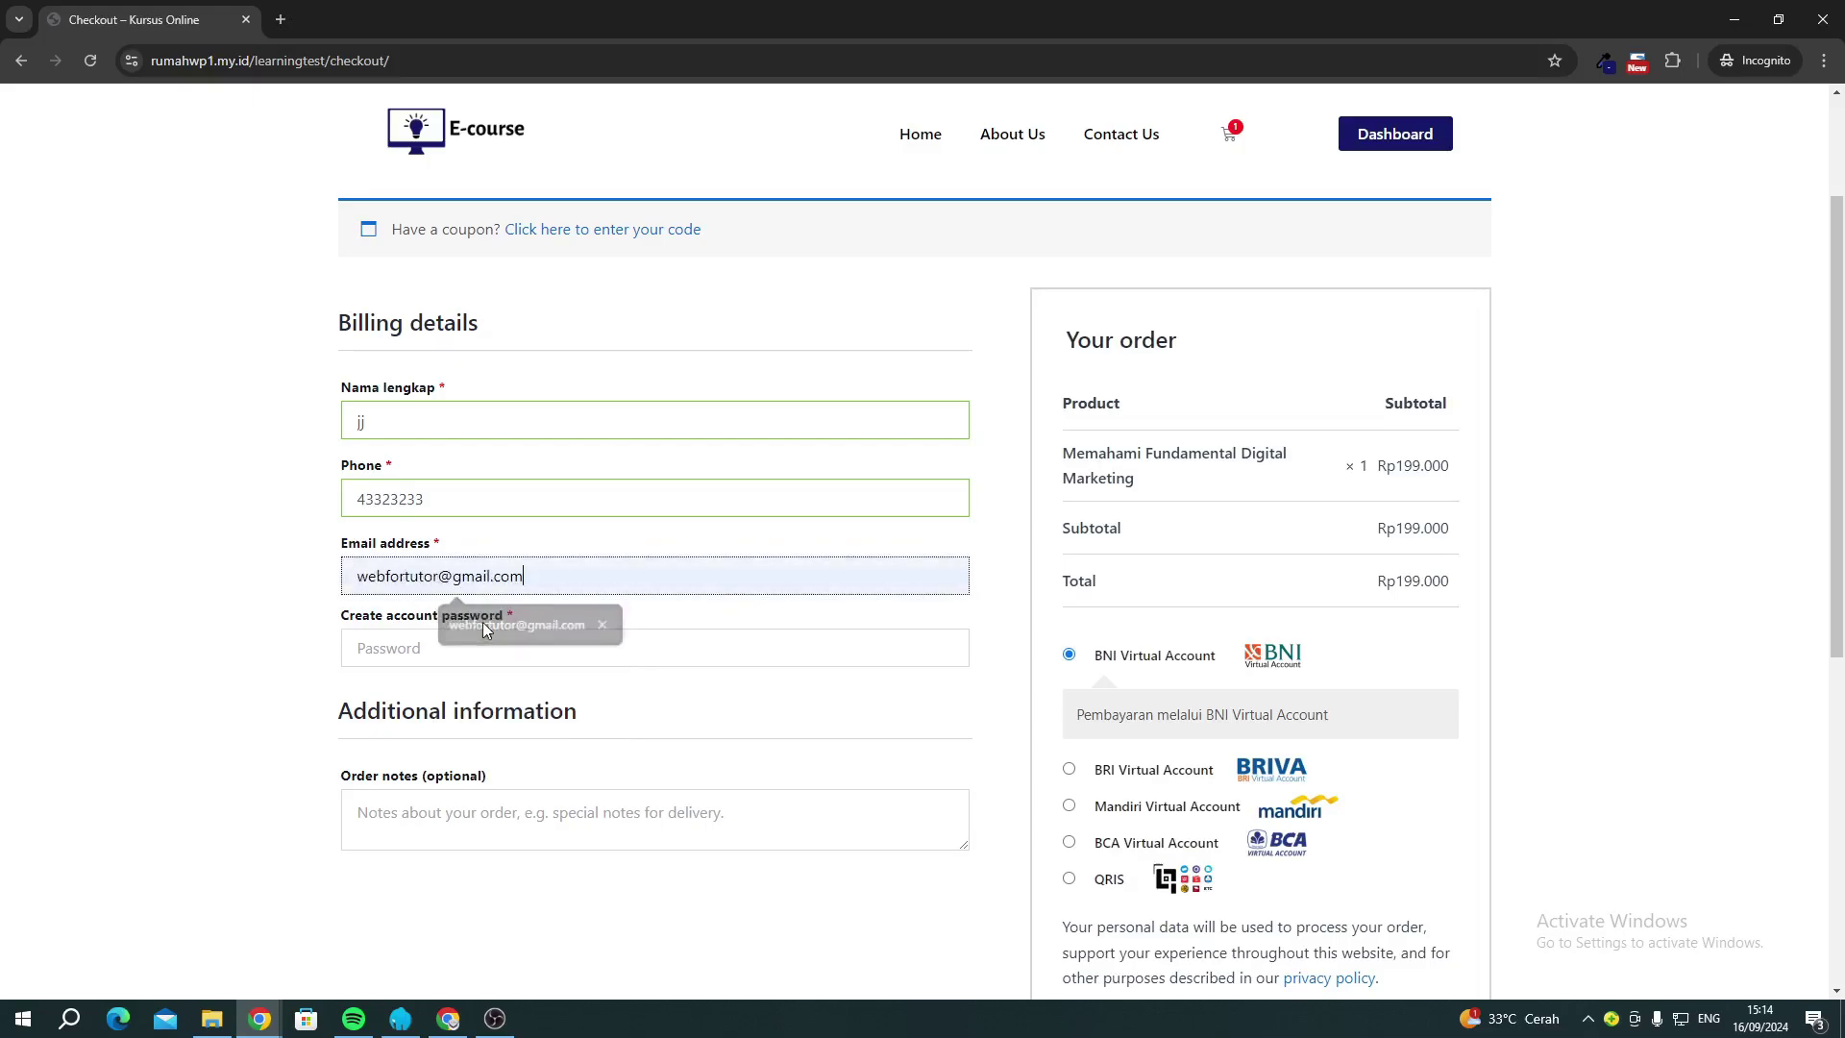
pyautogui.hotkey('ctrl', 'a')
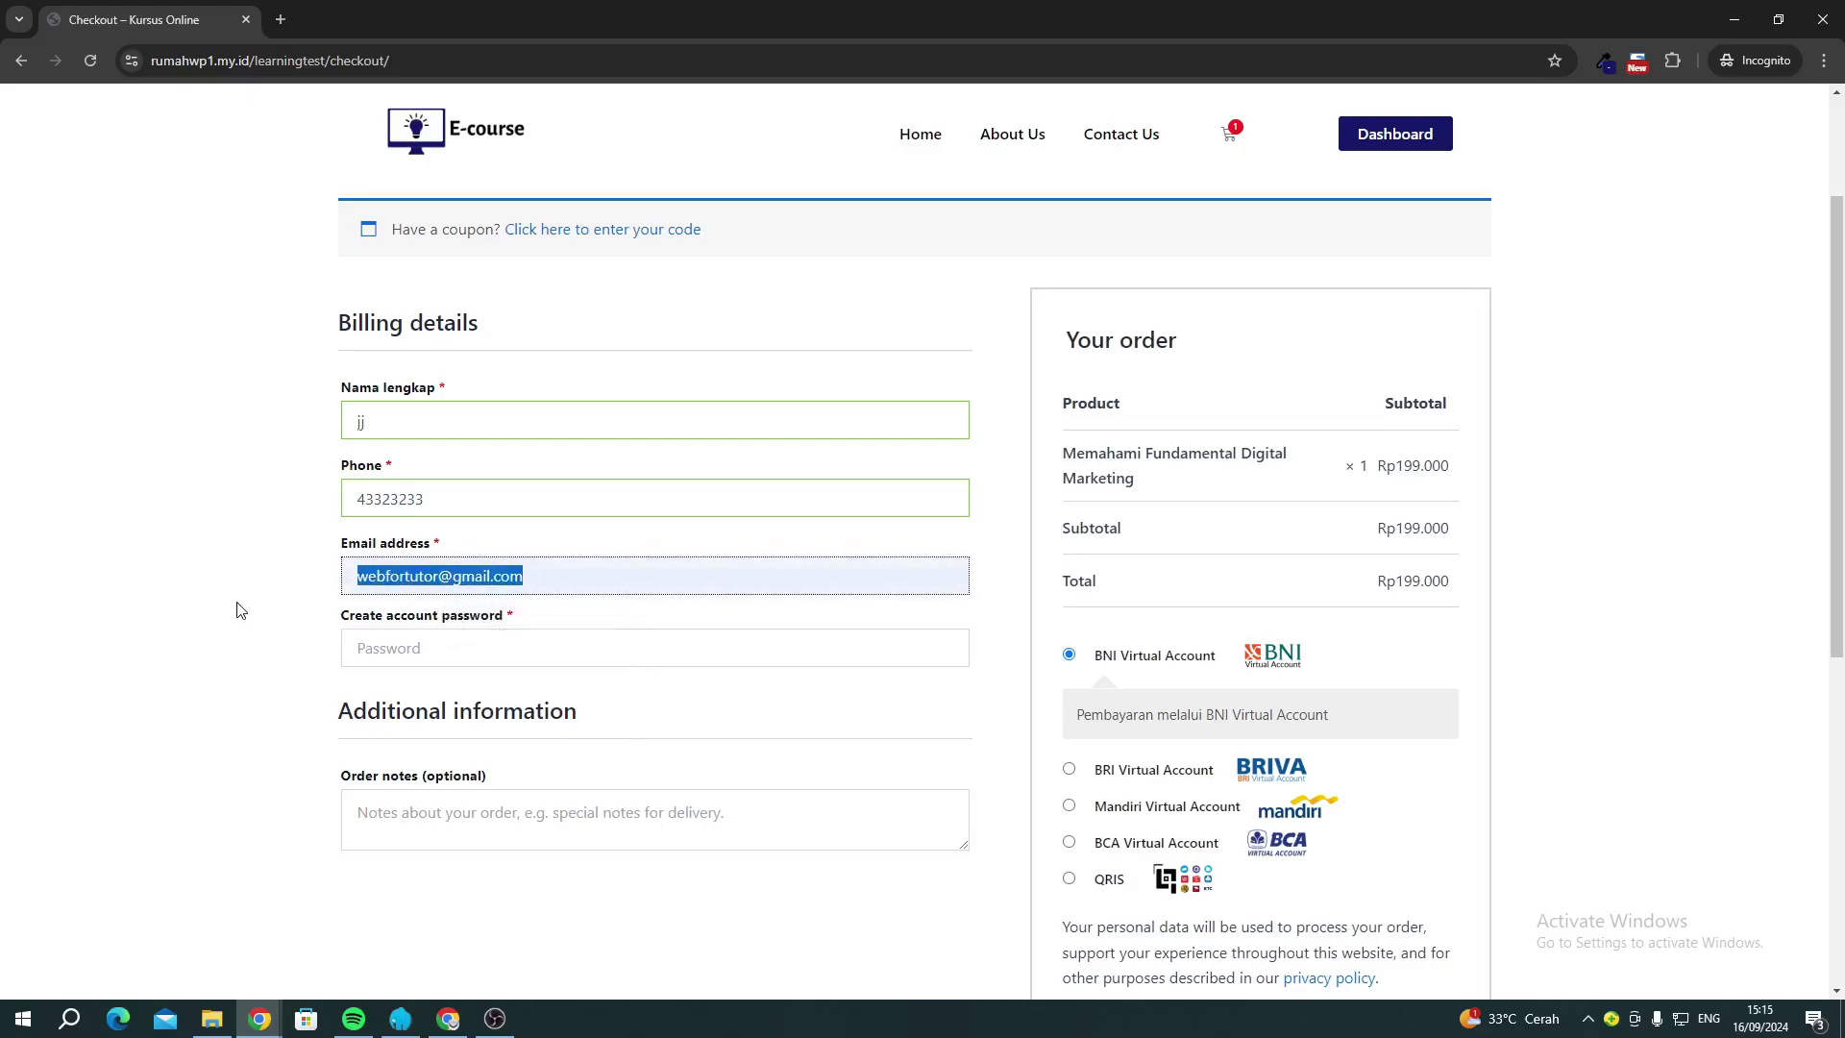
pyautogui.press('Tab')
pyautogui.hotkey('ctrl', 'v')
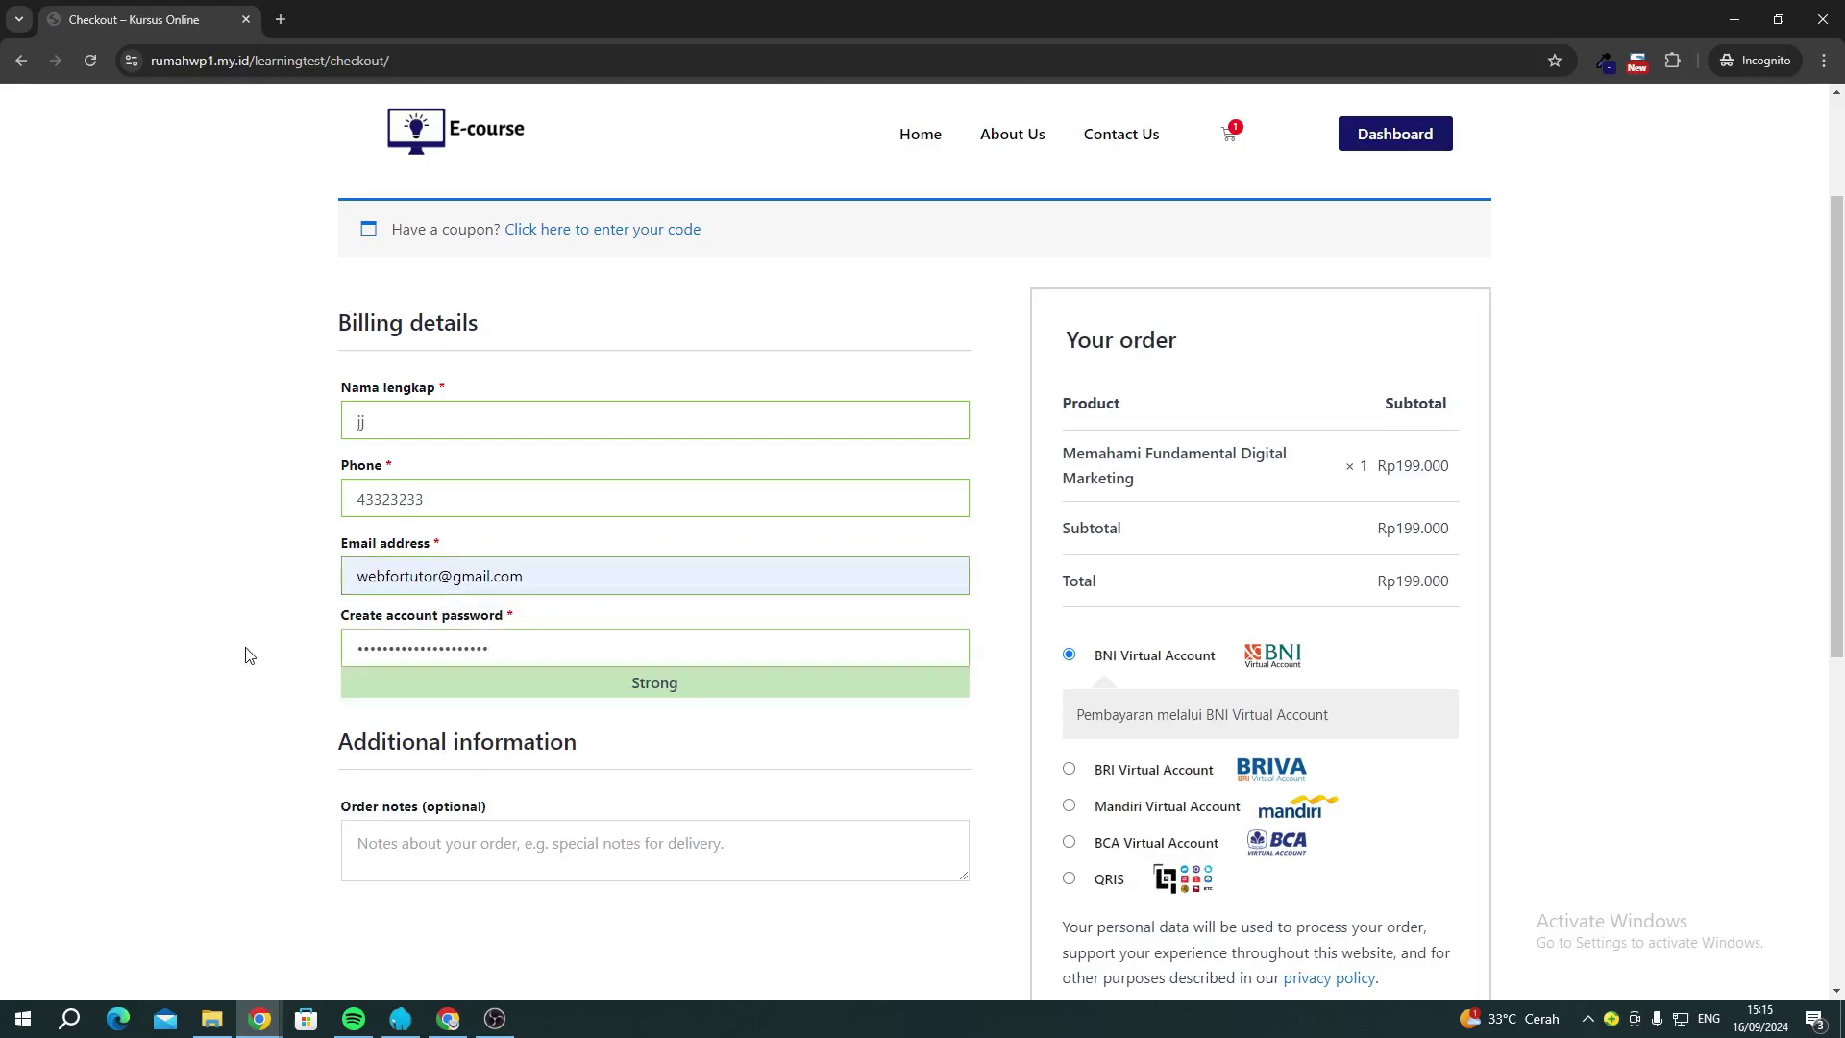
pyautogui.scroll(-1, 310, 646)
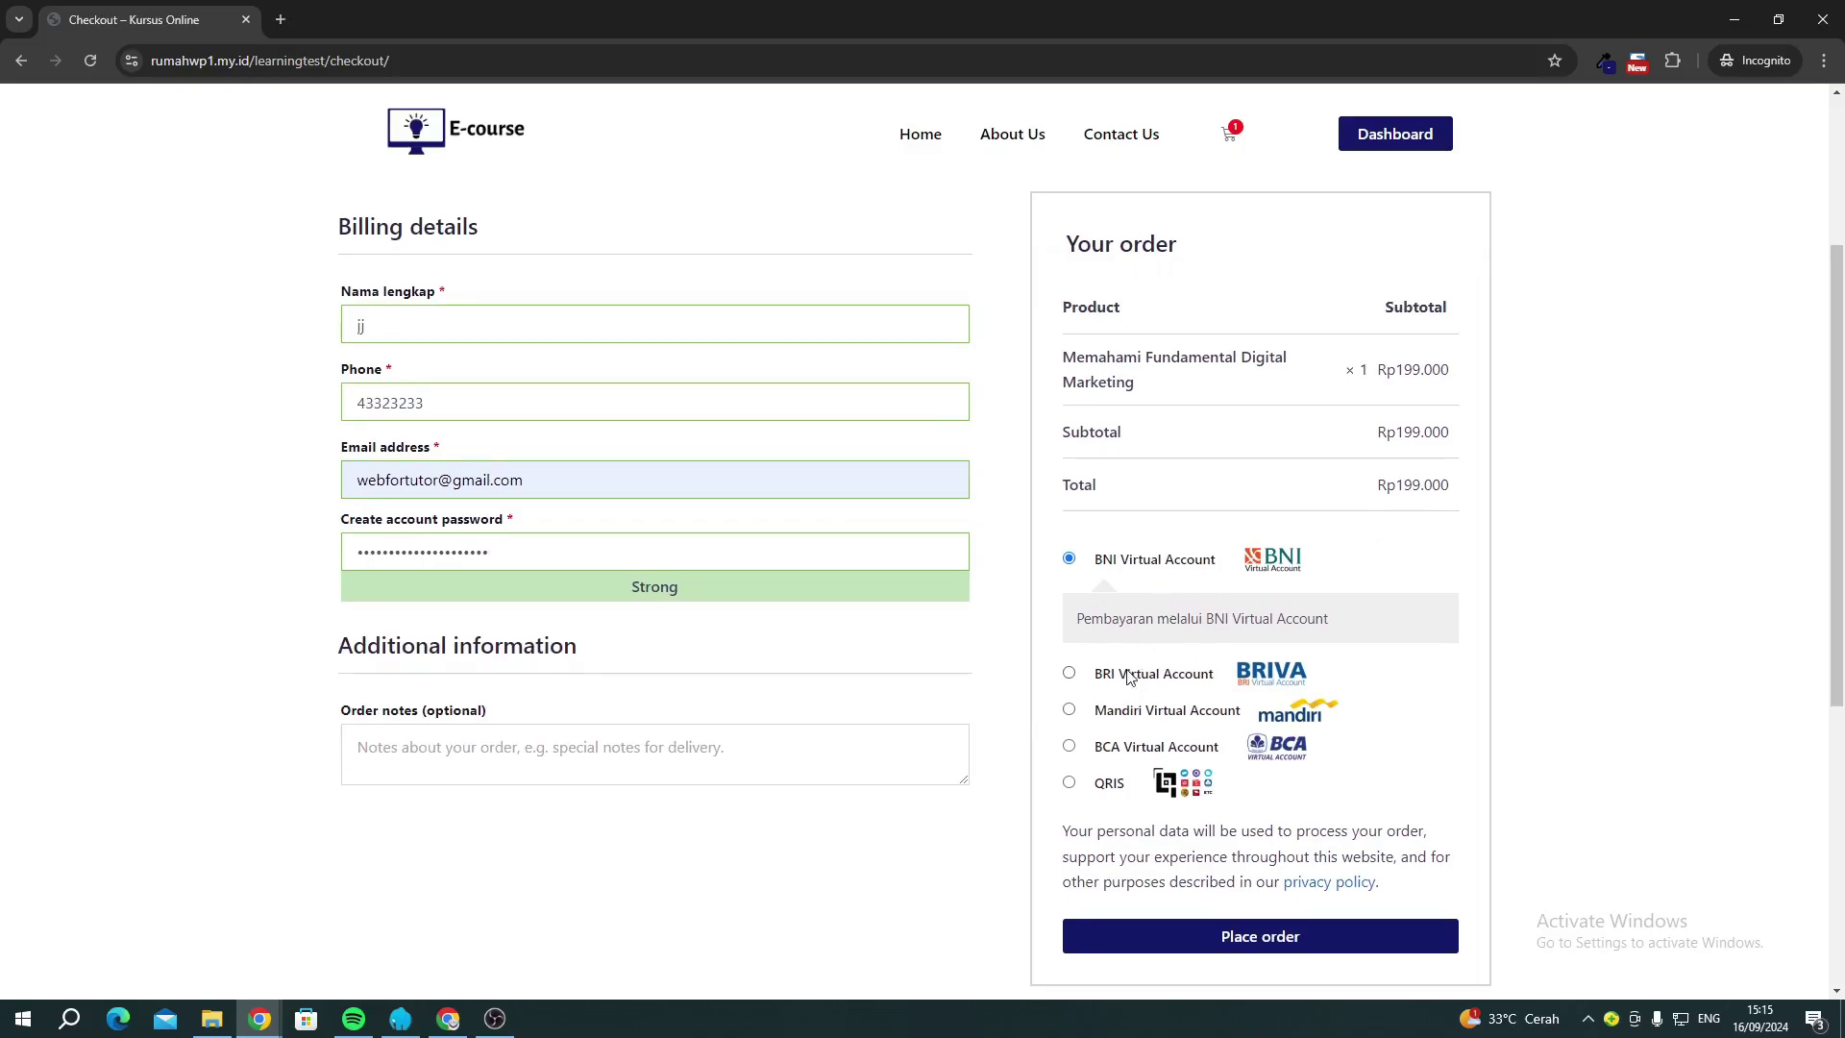
# Settle on BRI Virtual Account as the payment method and place the Rp199.000 order.
pyautogui.click(1129, 675)
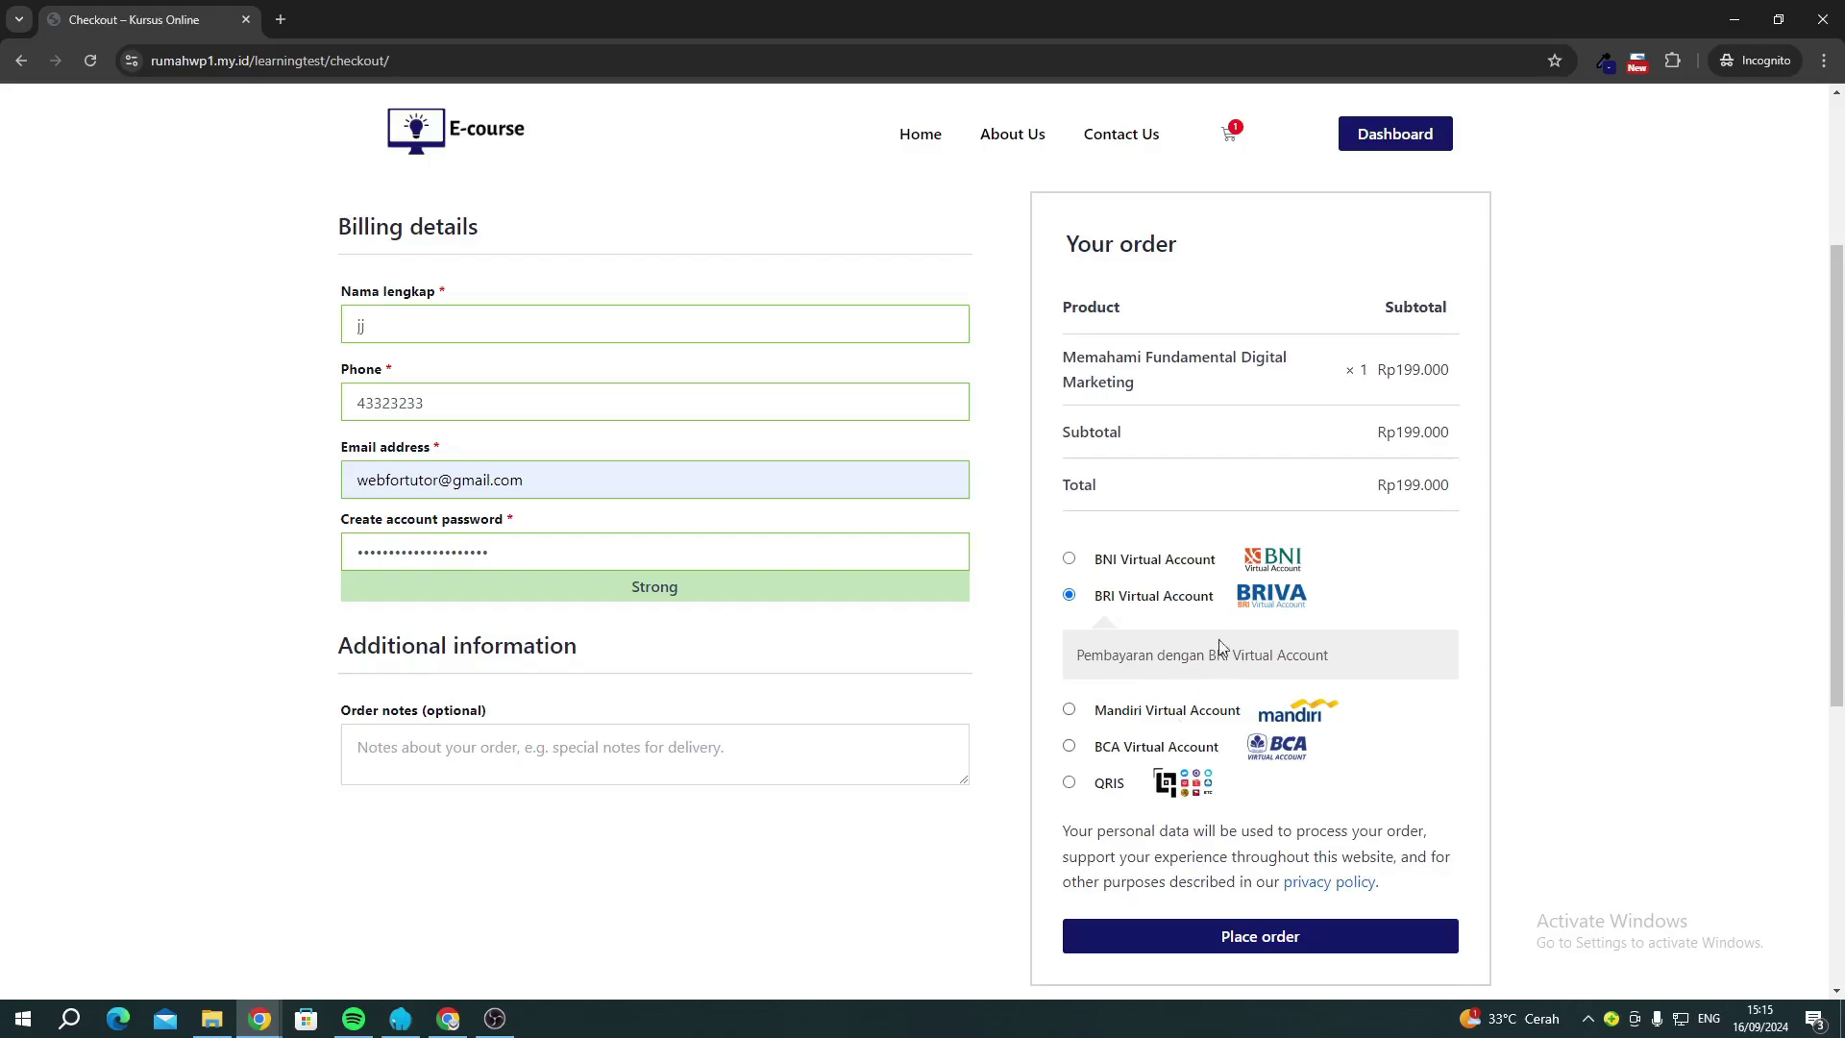
pyautogui.scroll(-2, 1154, 646)
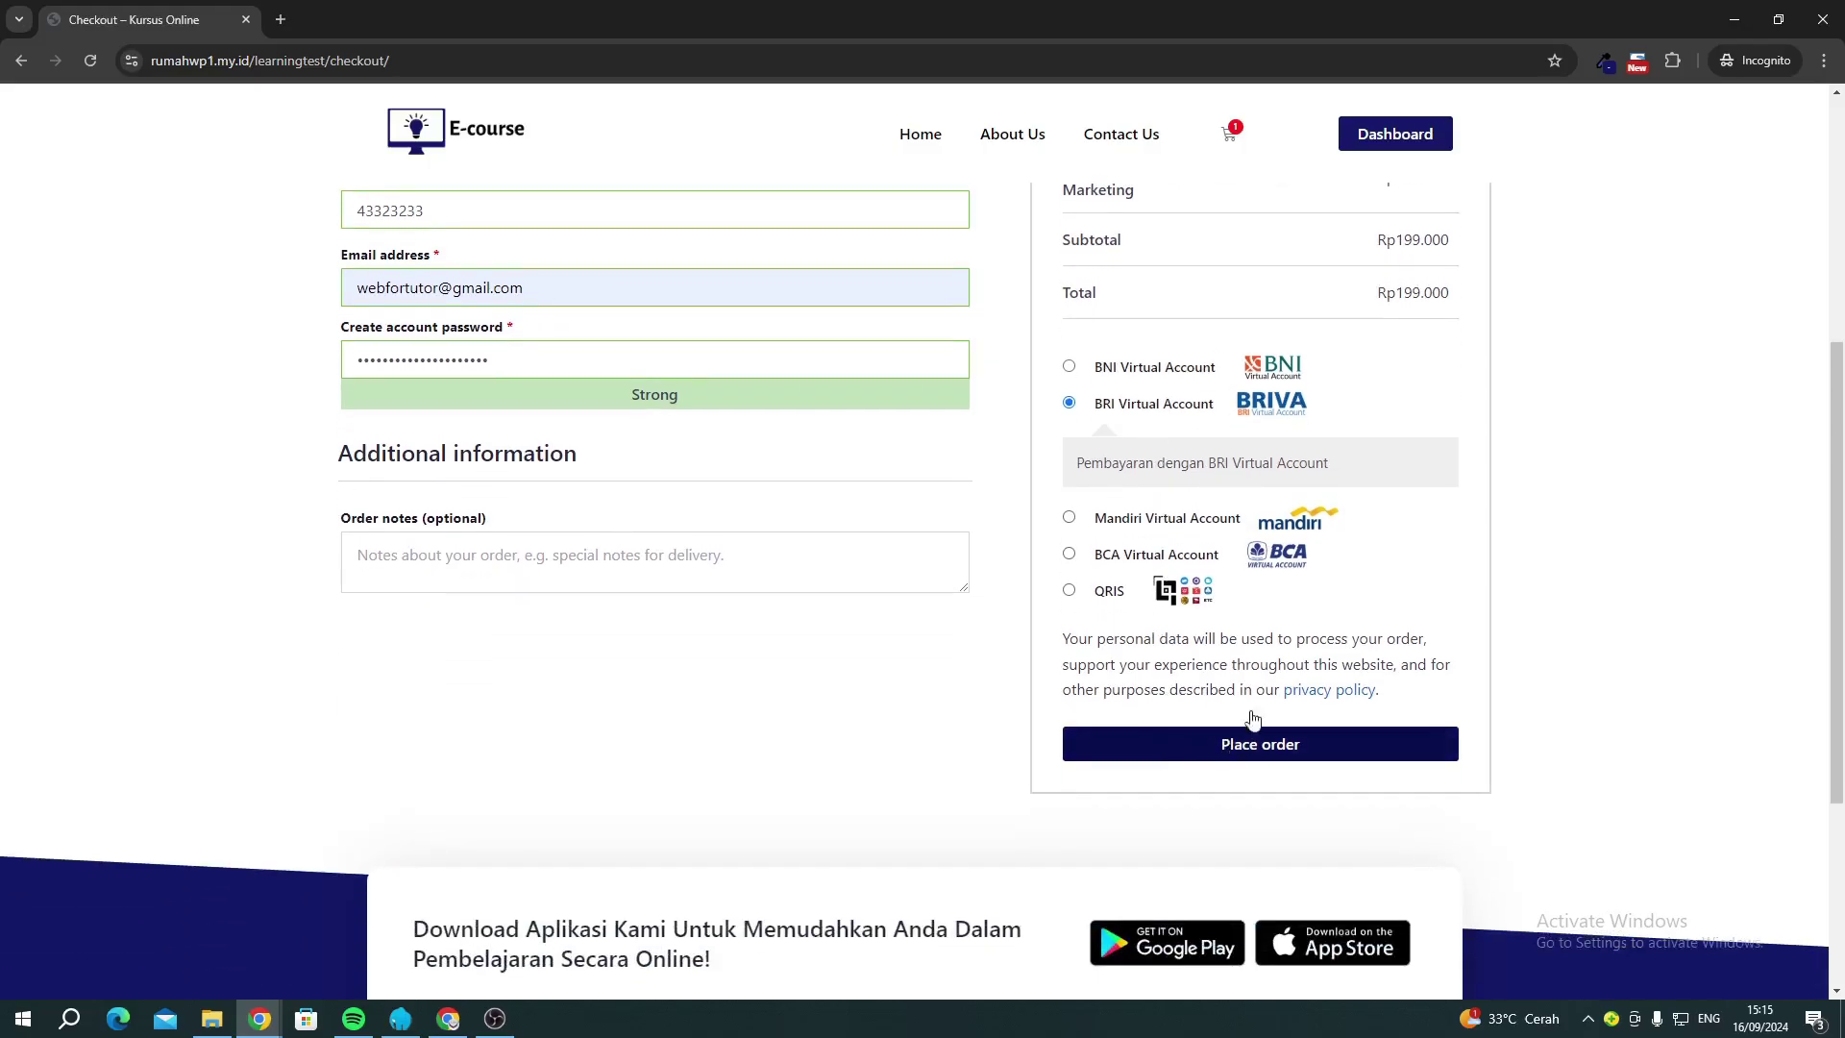
pyautogui.click(1149, 557)
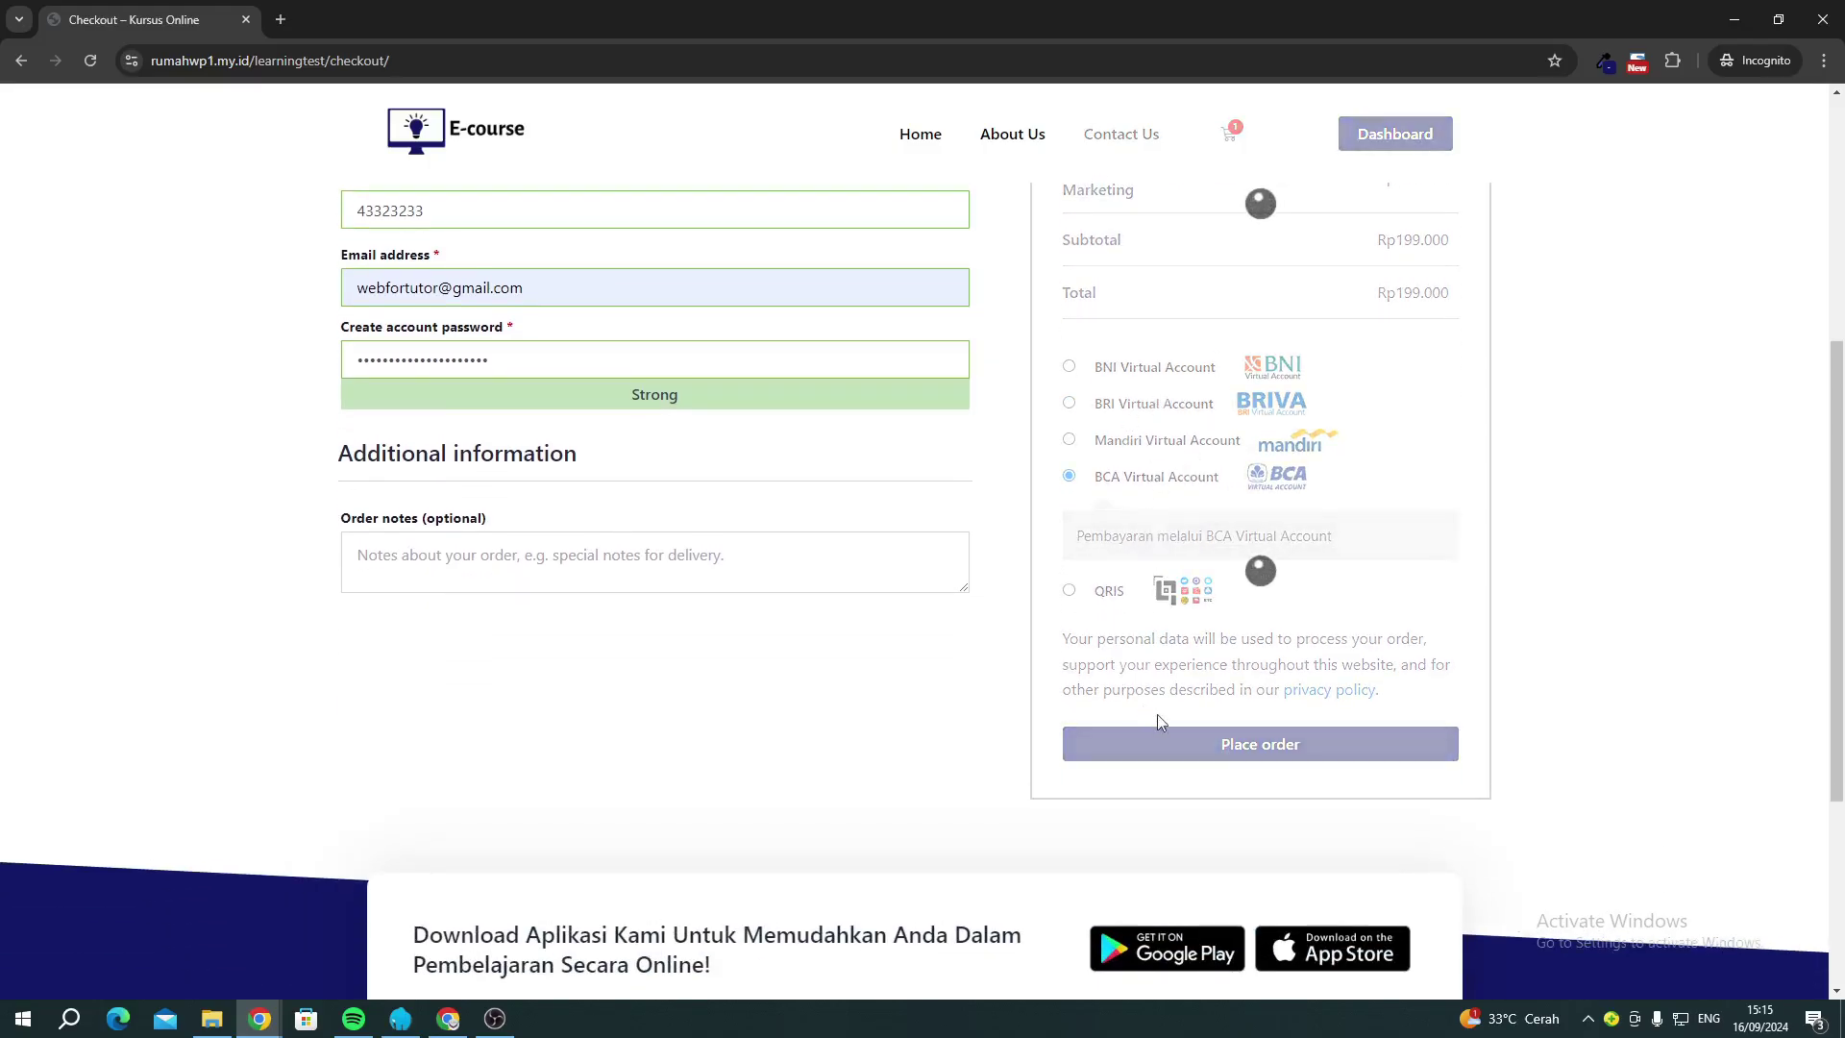
pyautogui.click(1136, 442)
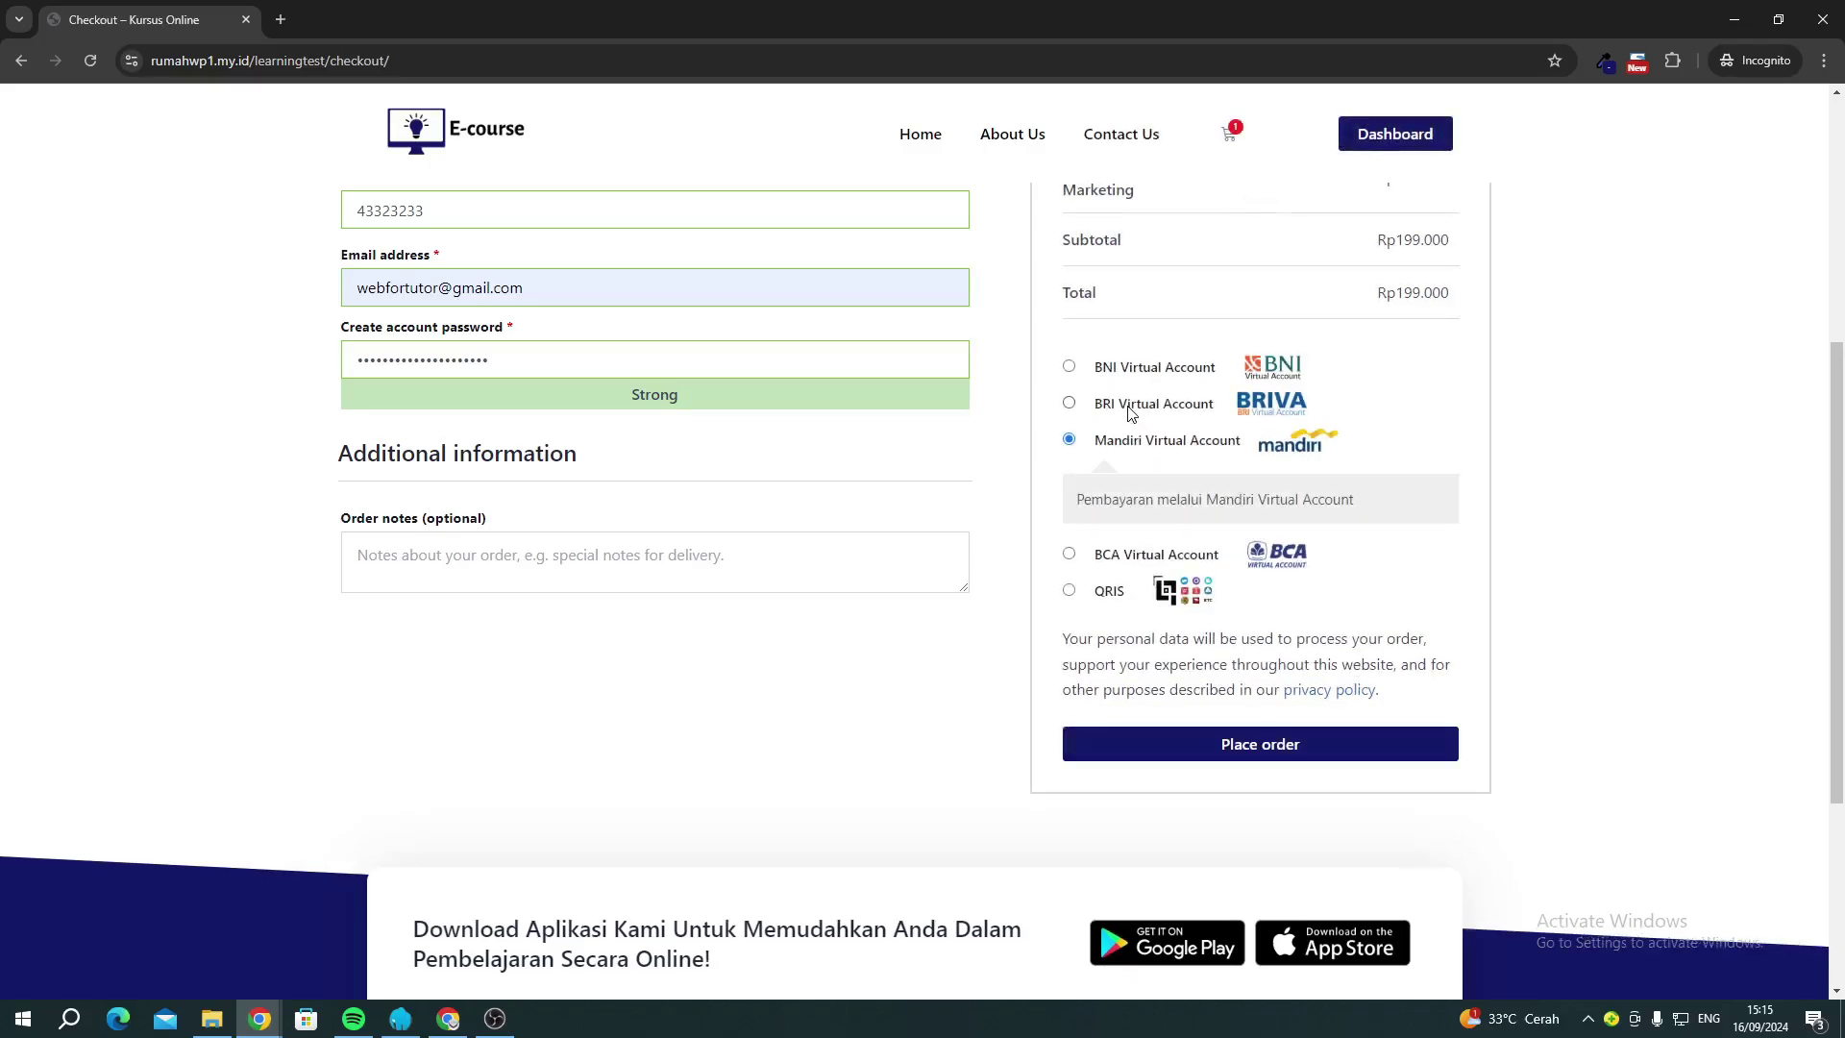
pyautogui.click(1129, 407)
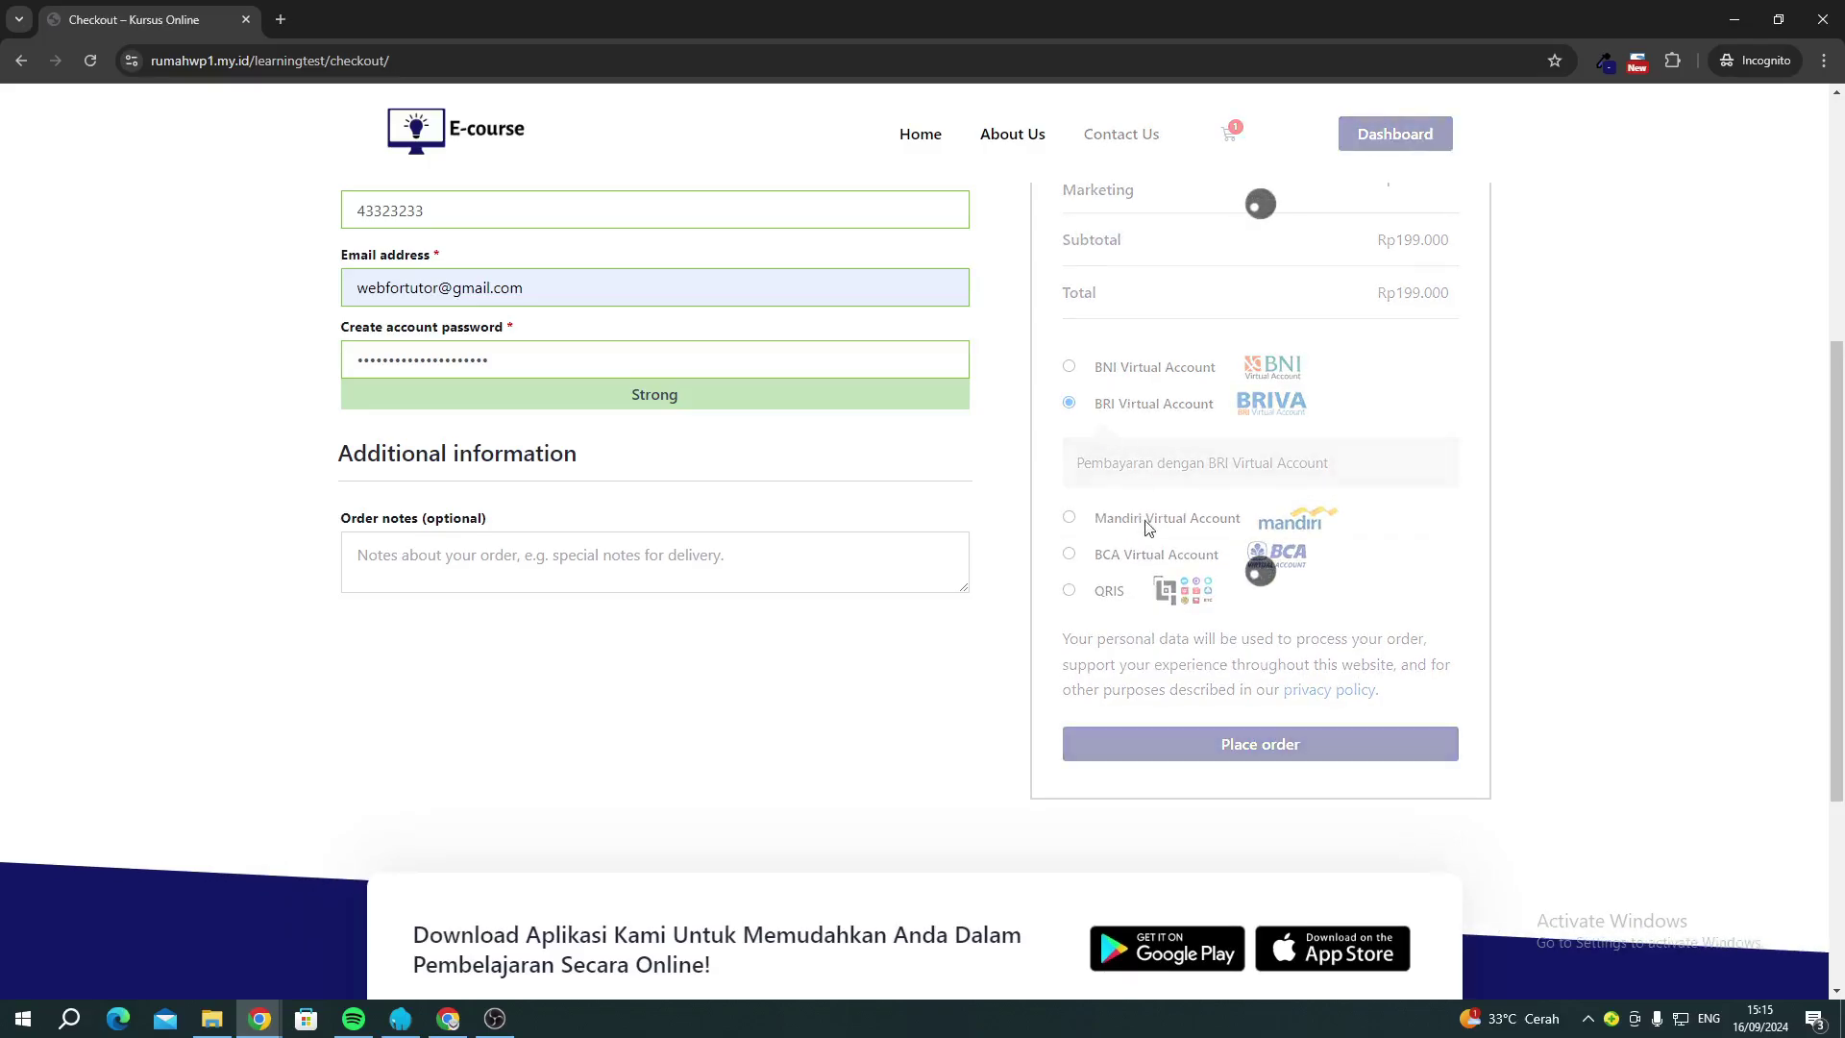
pyautogui.click(1228, 754)
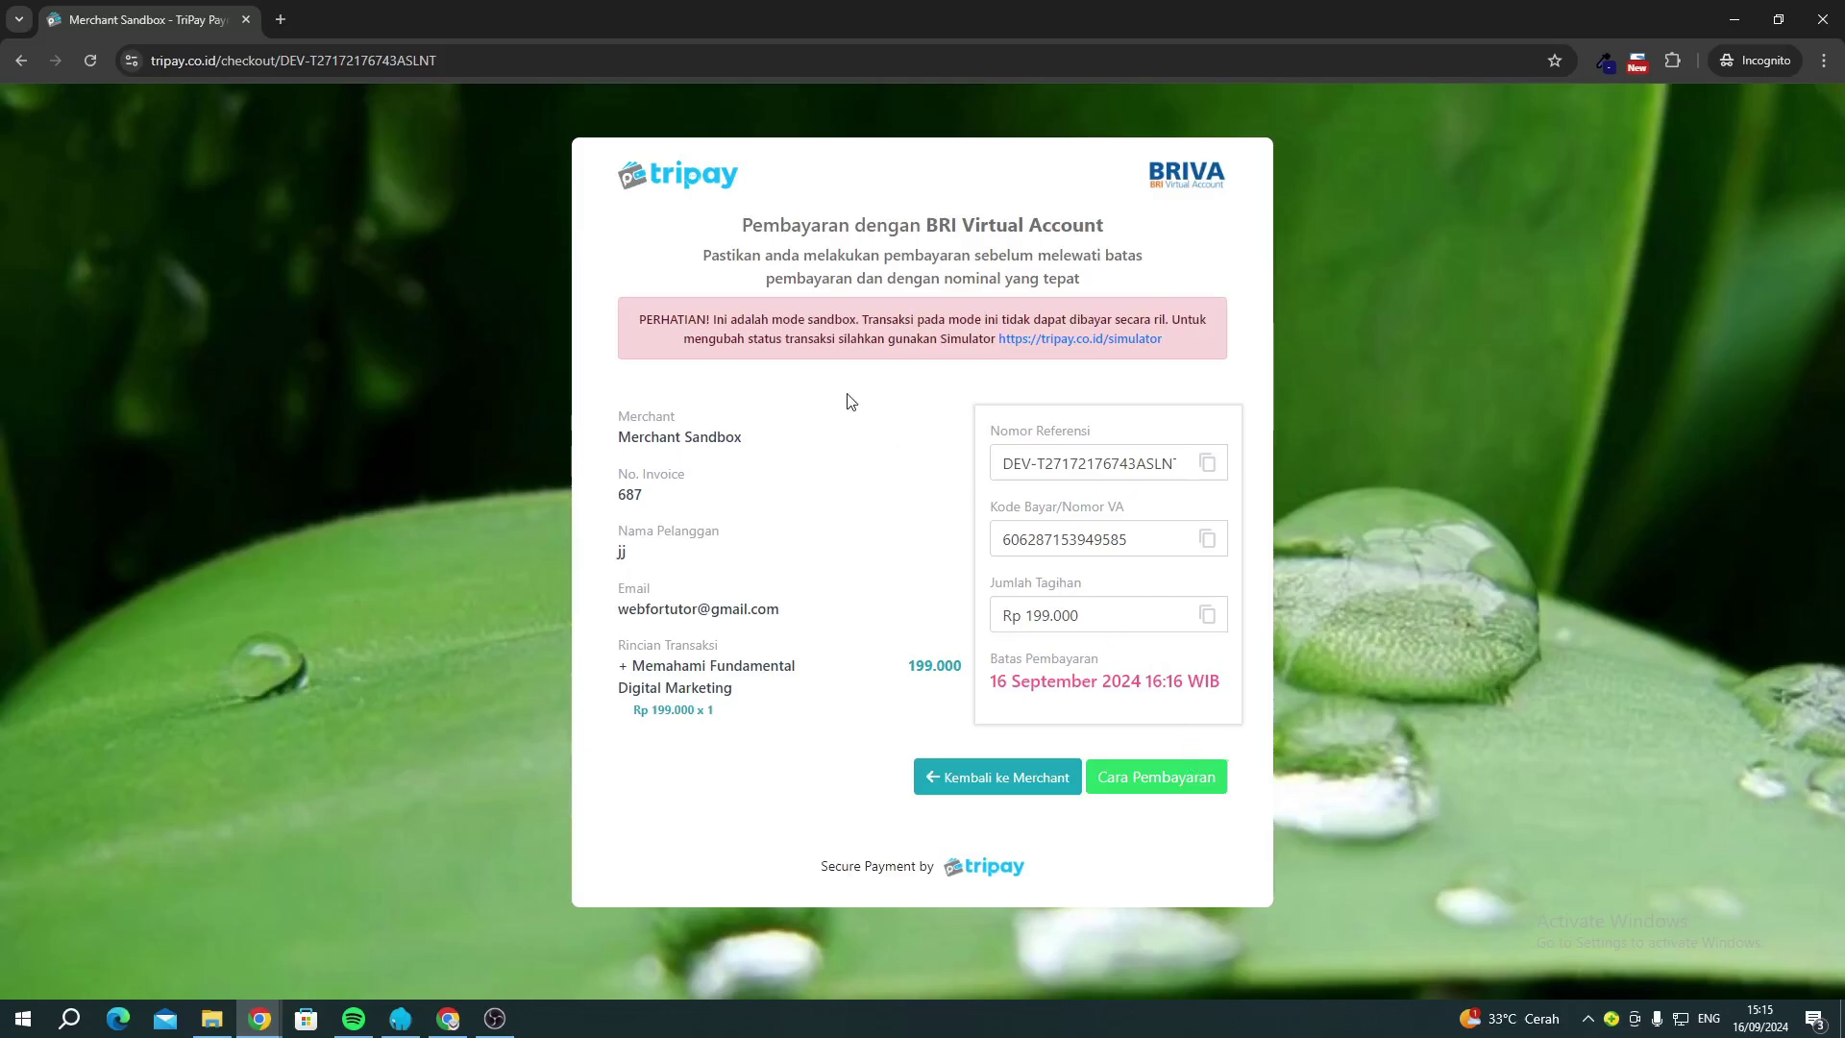
# Copy the BRI virtual account payment code and the Rp 199.000 bill amount from Tripay.
pyautogui.moveTo(698, 338); pyautogui.dragTo(815, 346)
pyautogui.click(815, 346)
pyautogui.moveTo(648, 709); pyautogui.dragTo(766, 714)
pyautogui.click(1036, 623)
pyautogui.click(1069, 615)
pyautogui.click(1088, 611)
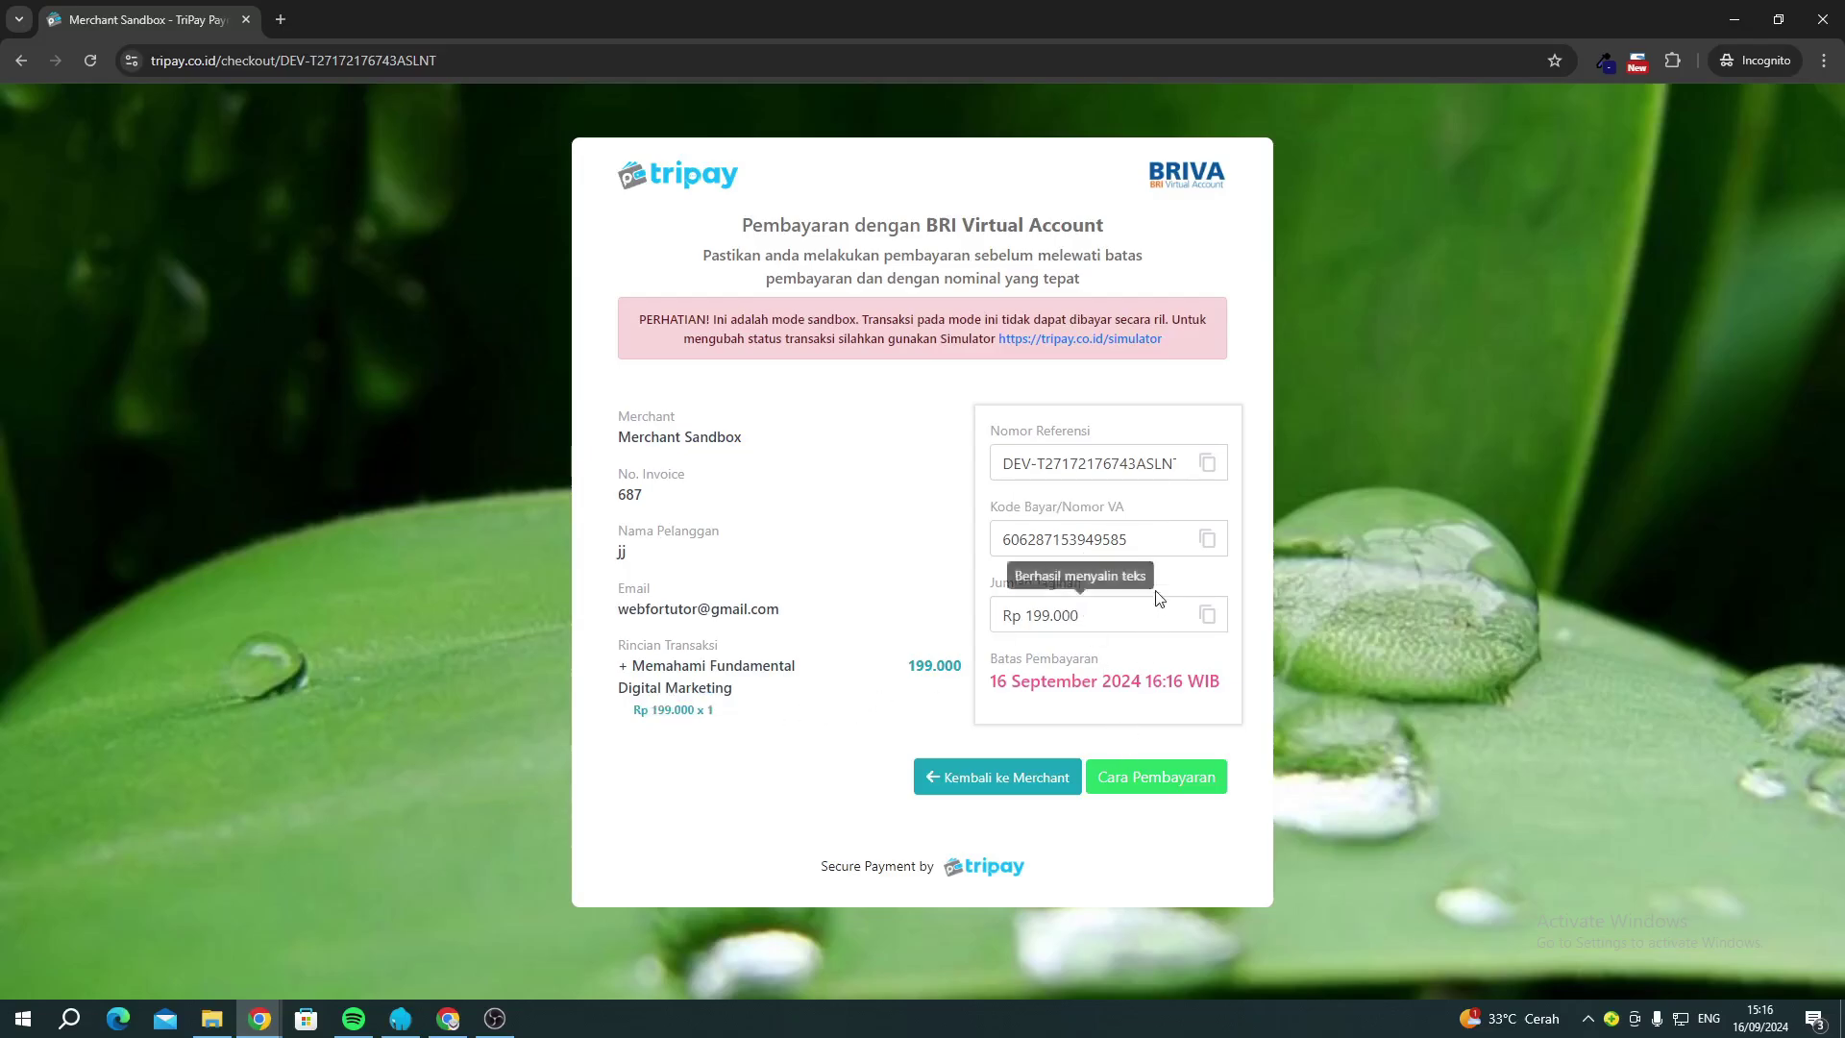
pyautogui.click(1099, 534)
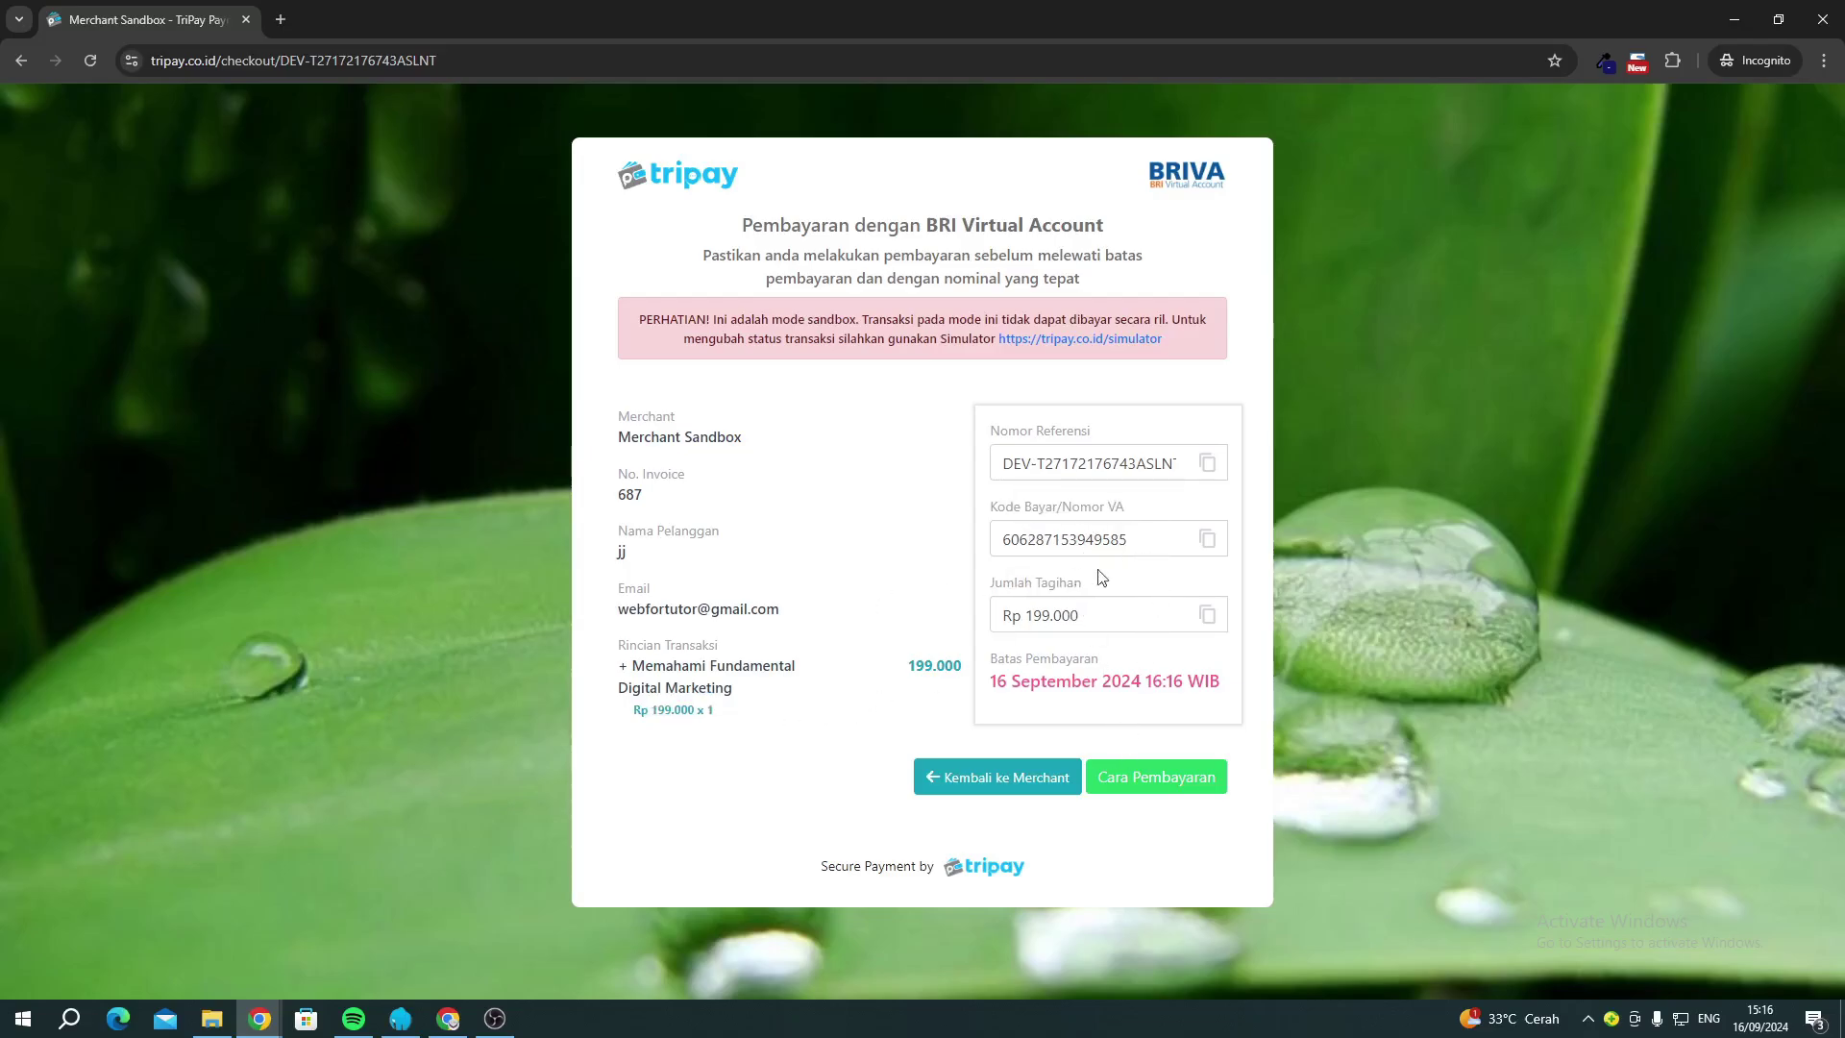
pyautogui.click(1209, 544)
pyautogui.click(1110, 549)
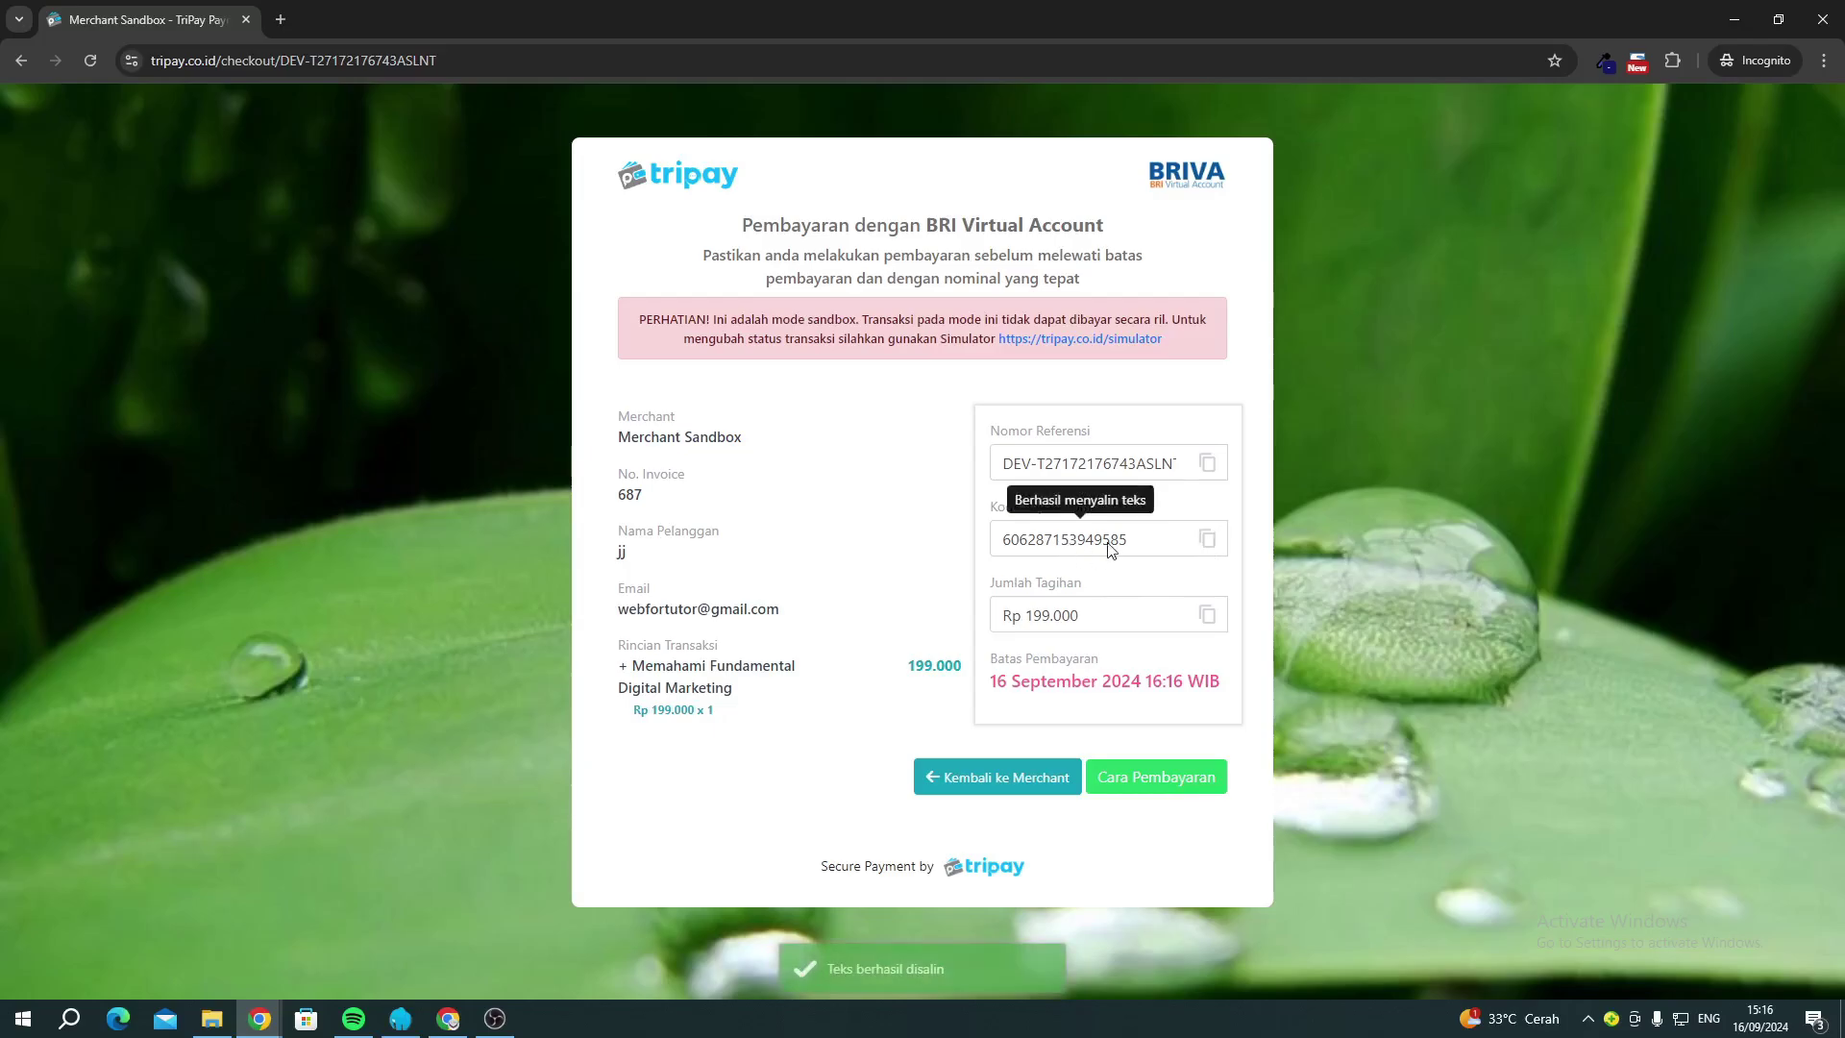
pyautogui.click(1207, 618)
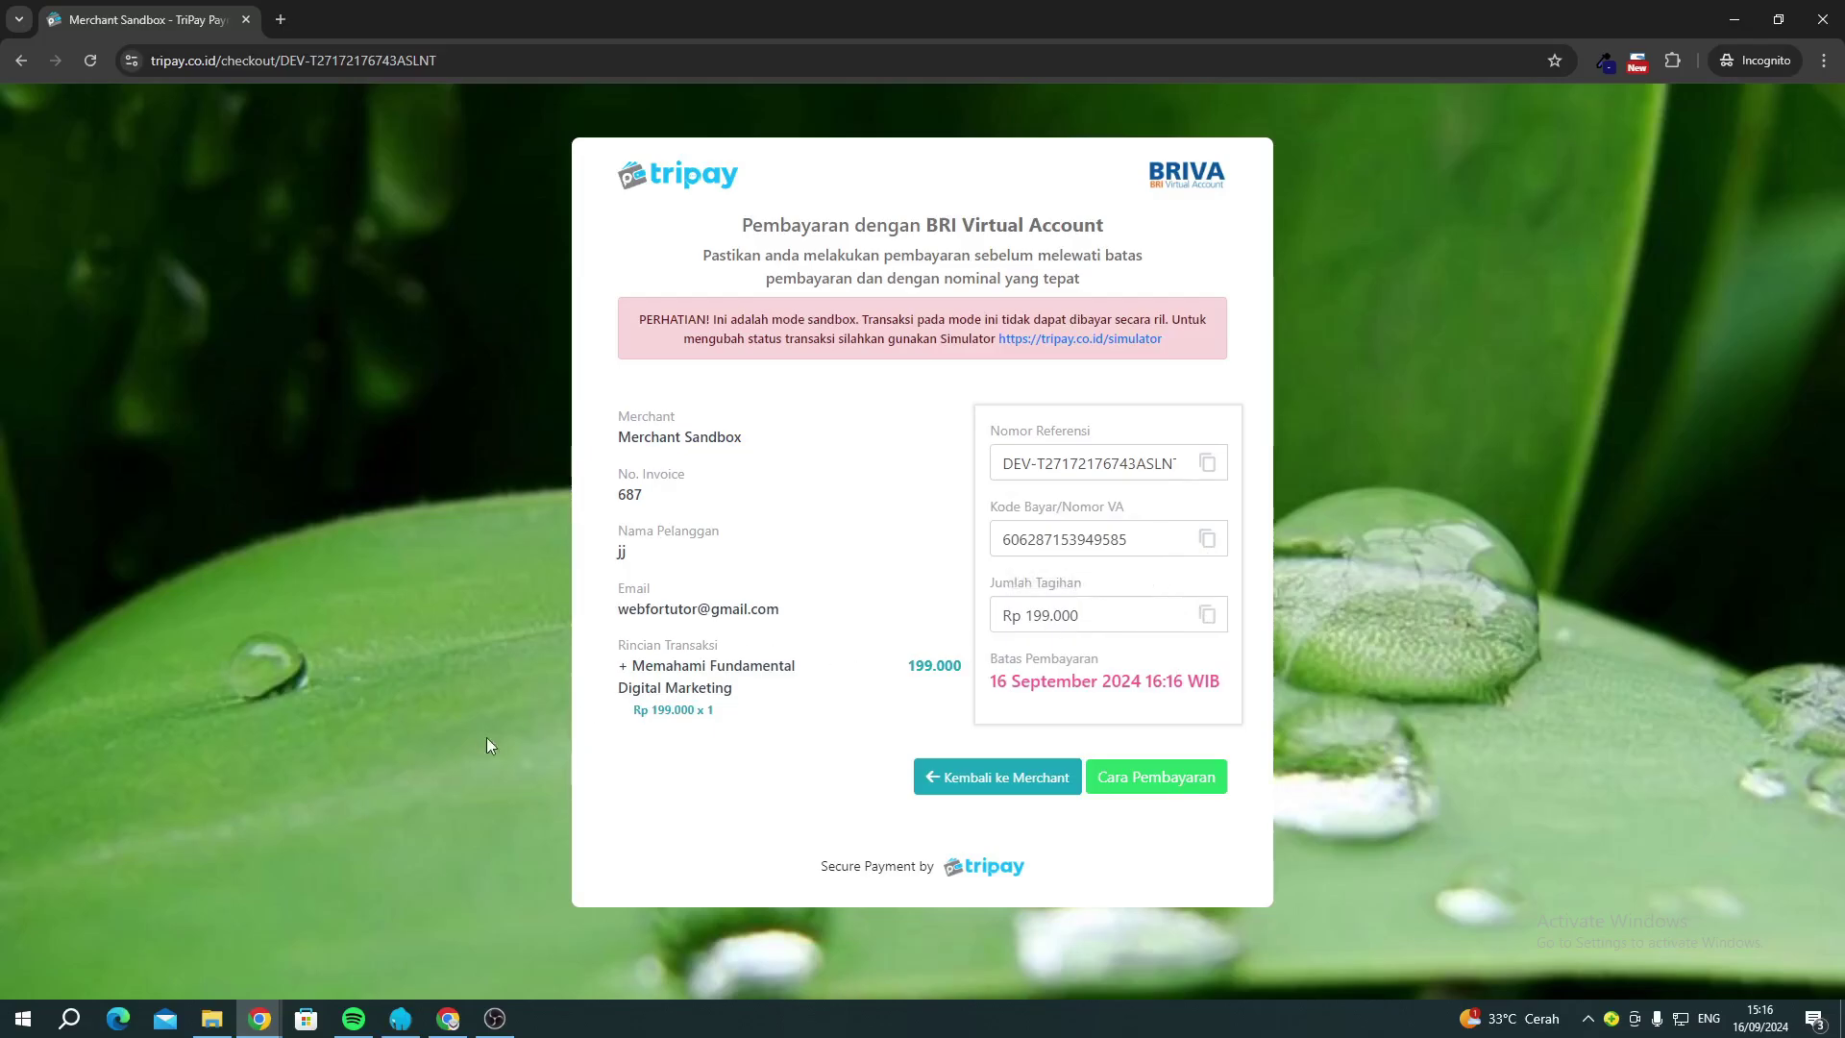
# In the admin WooCommerce Orders list, bulk-change the new pending Rp199.000 order to Completed.
pyautogui.moveTo(260, 1019)
pyautogui.click(197, 946)
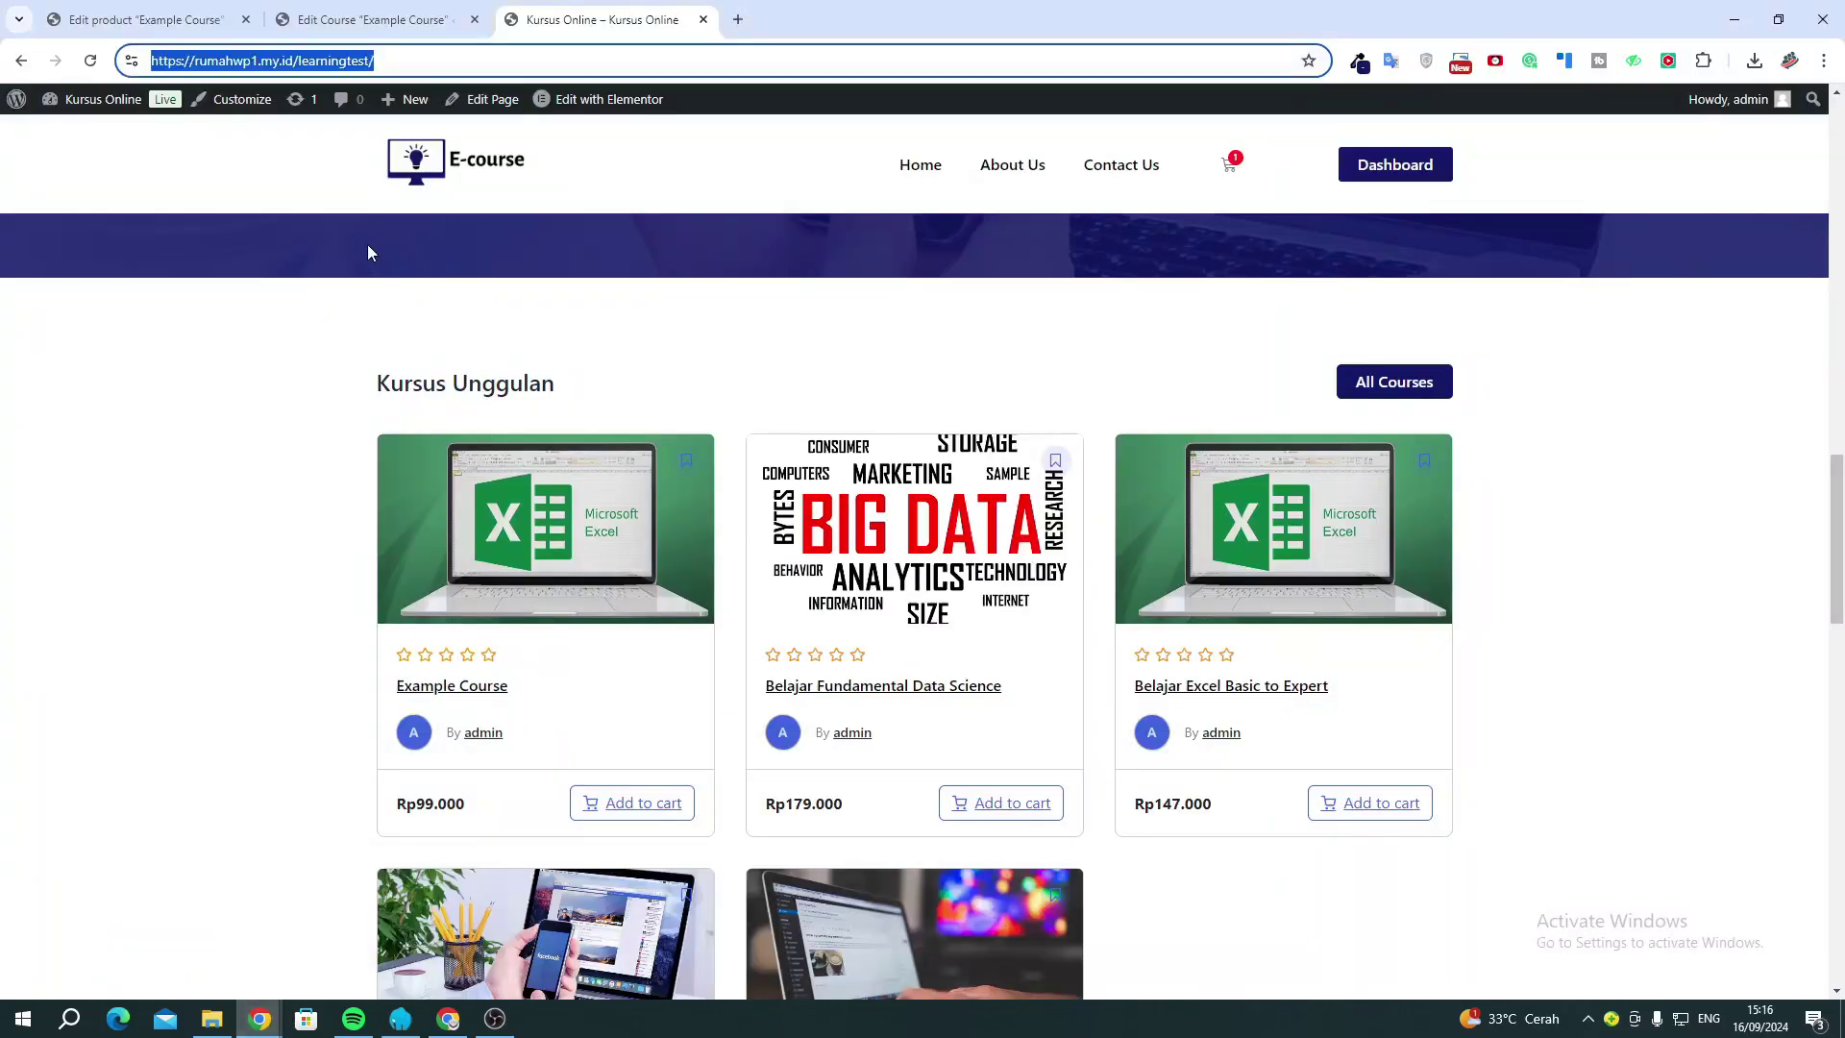
pyautogui.click(168, 23)
pyautogui.moveTo(129, 377)
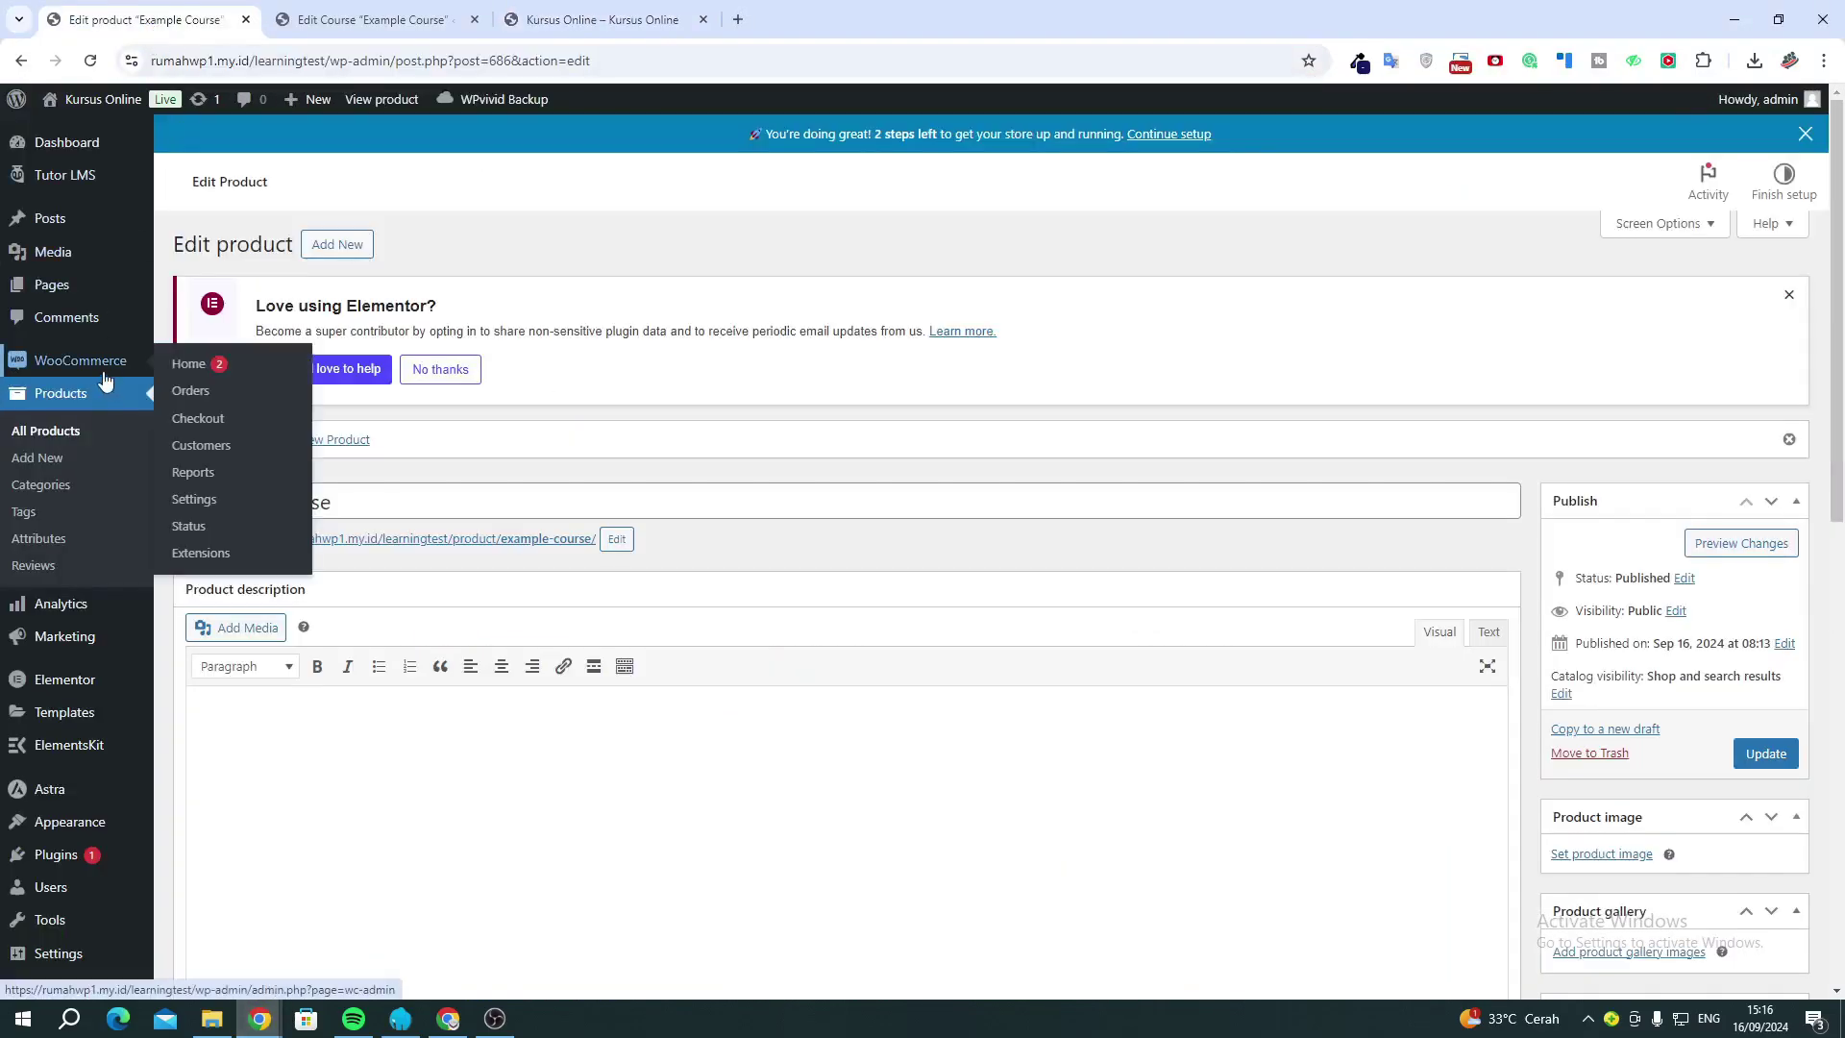
pyautogui.click(216, 396)
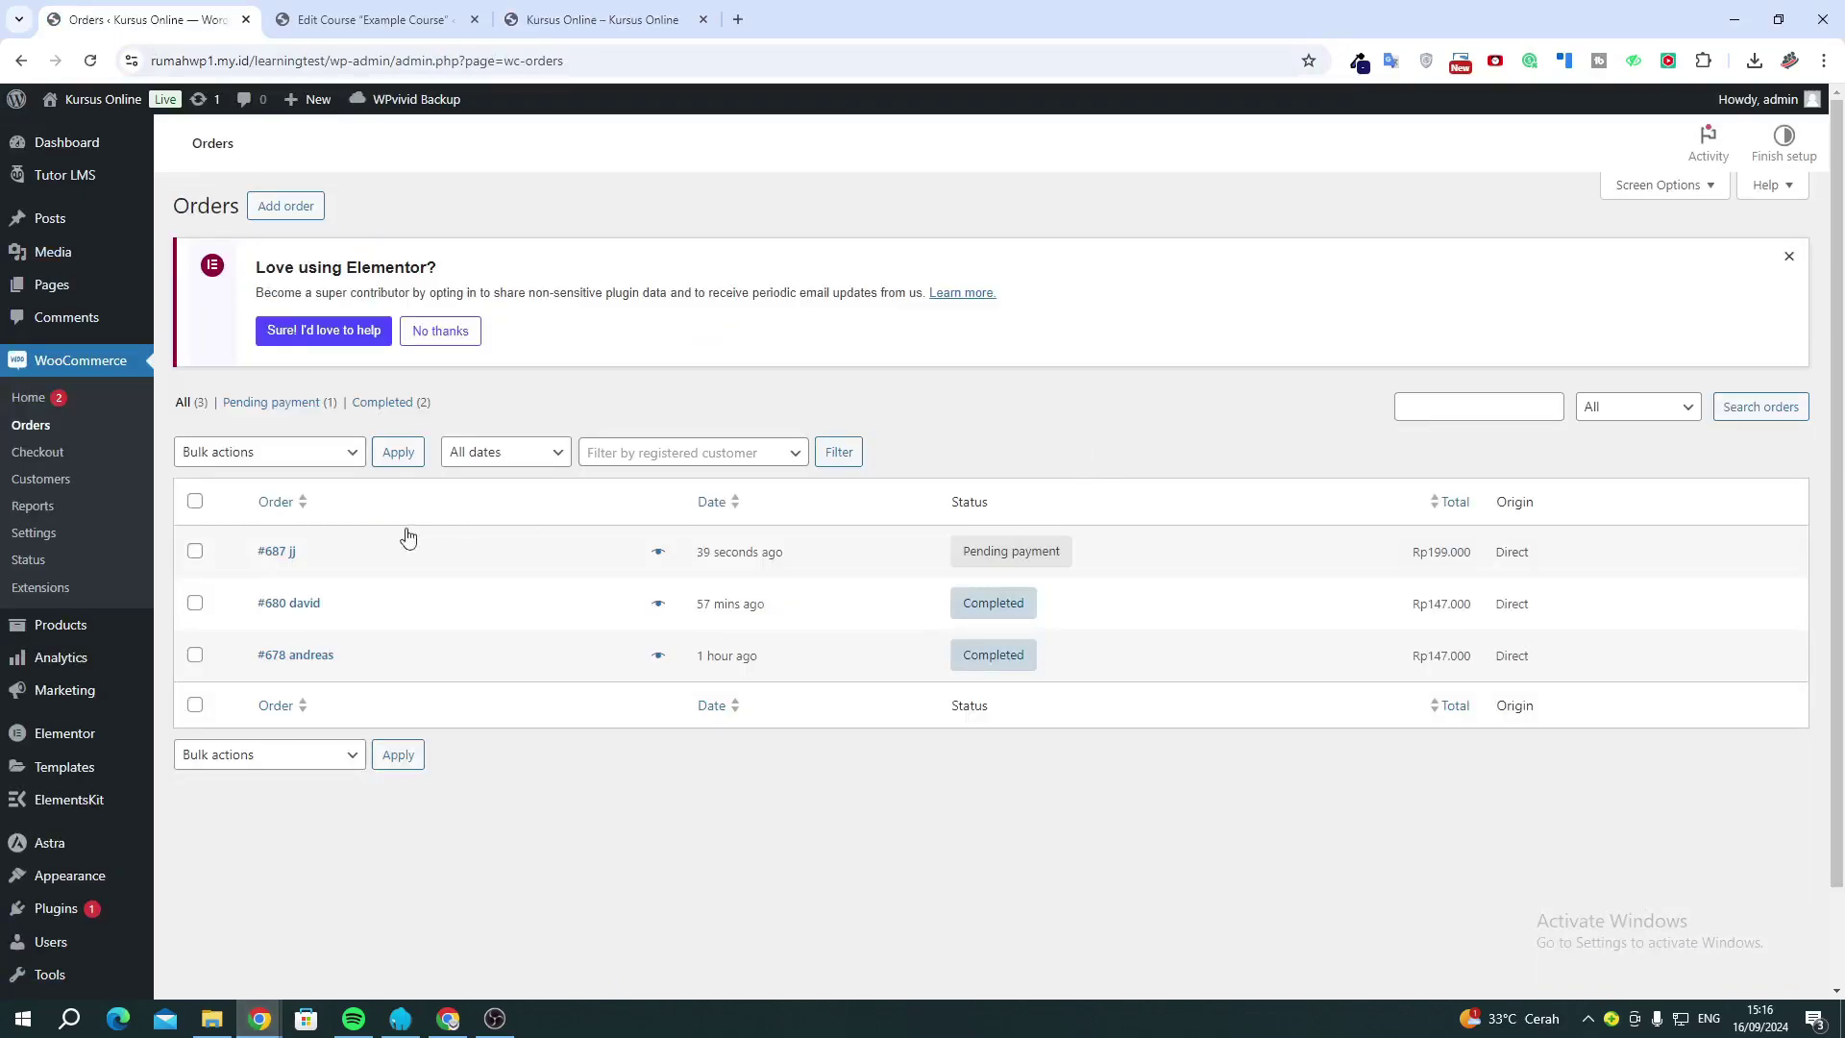
pyautogui.click(196, 555)
pyautogui.click(235, 497)
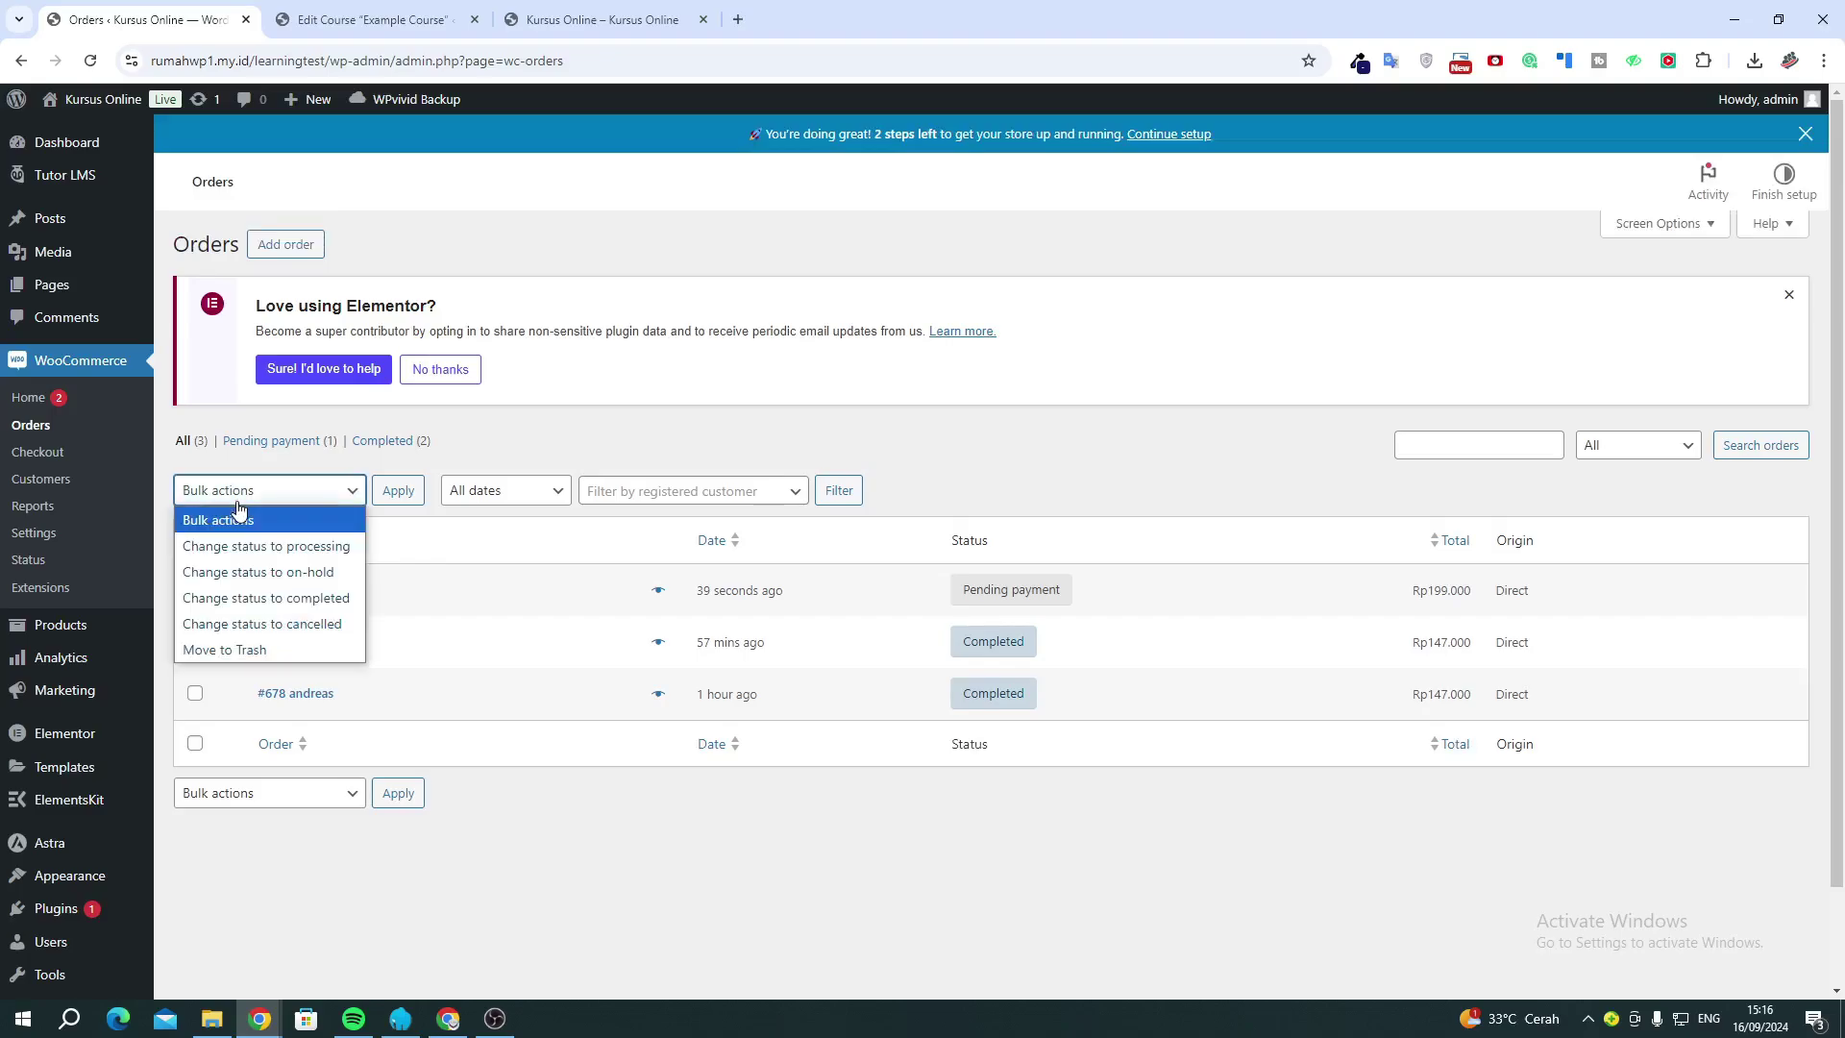
pyautogui.click(255, 597)
pyautogui.click(397, 490)
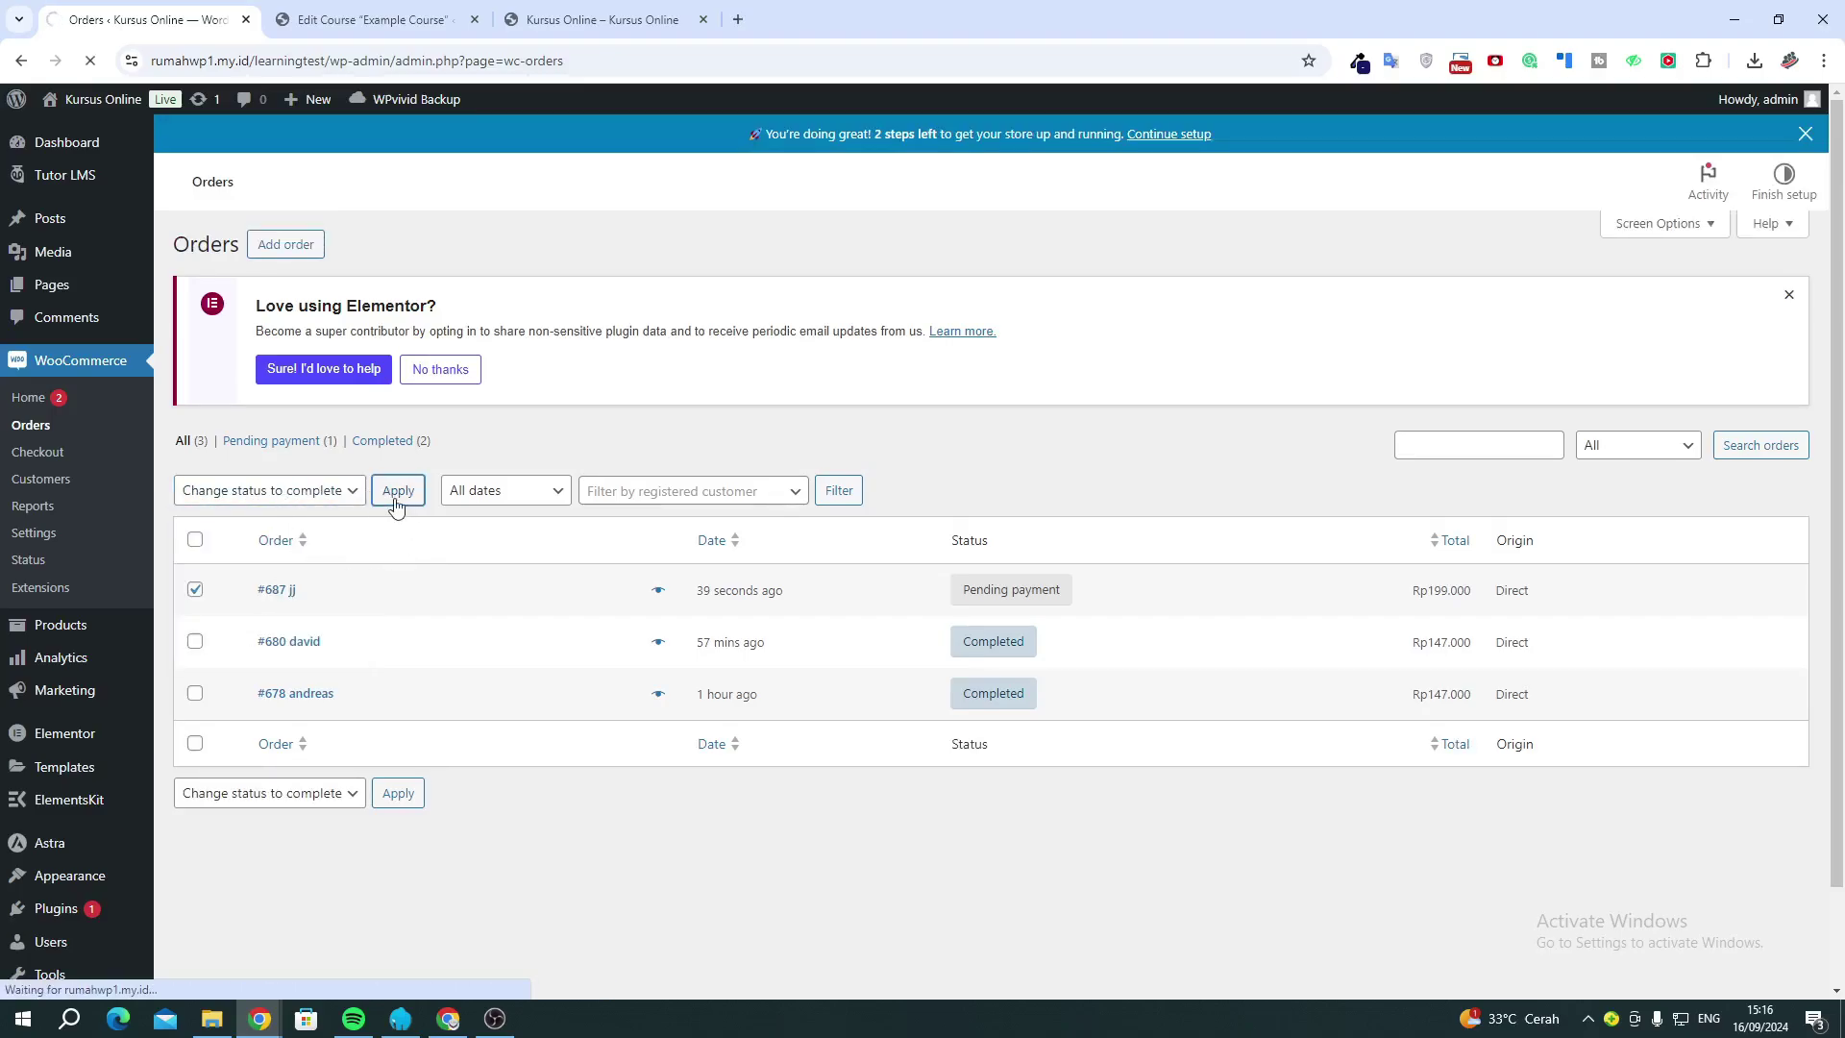
# Return the student's incognito window from the payment page to the checkout page.
pyautogui.moveTo(259, 1018)
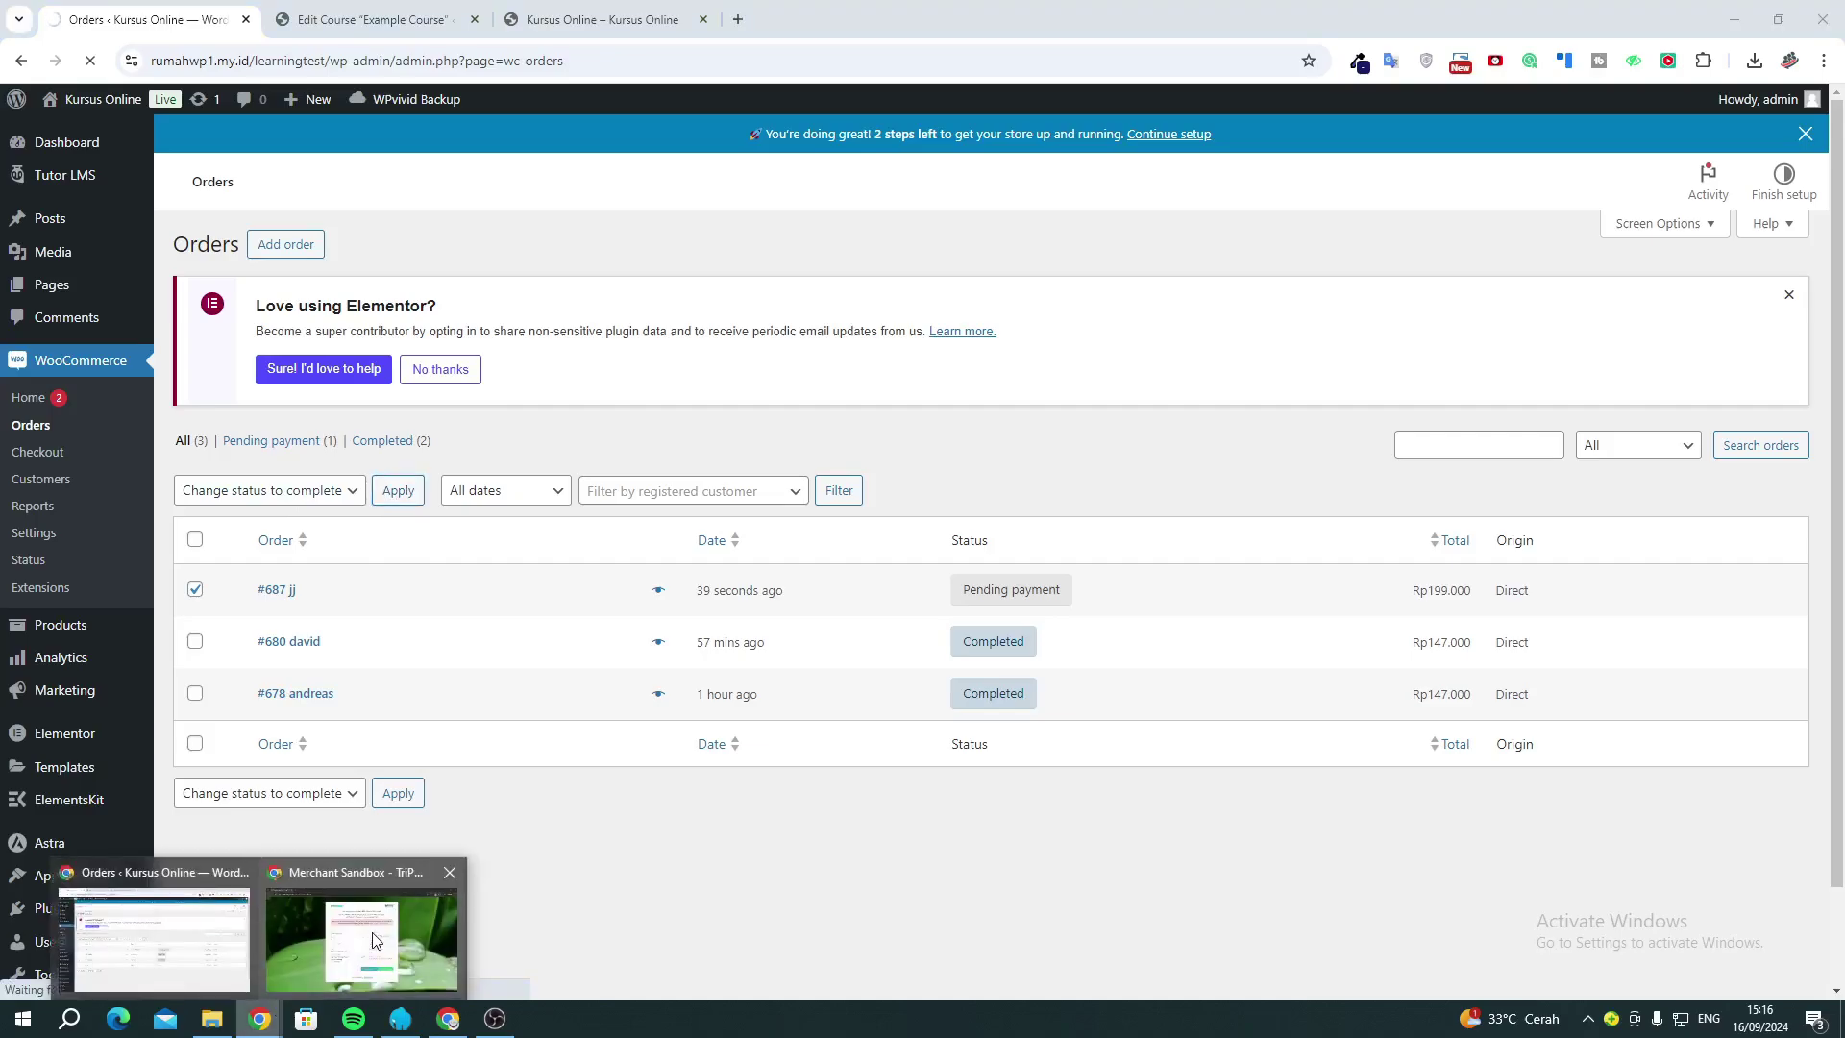
pyautogui.click(375, 940)
pyautogui.click(21, 60)
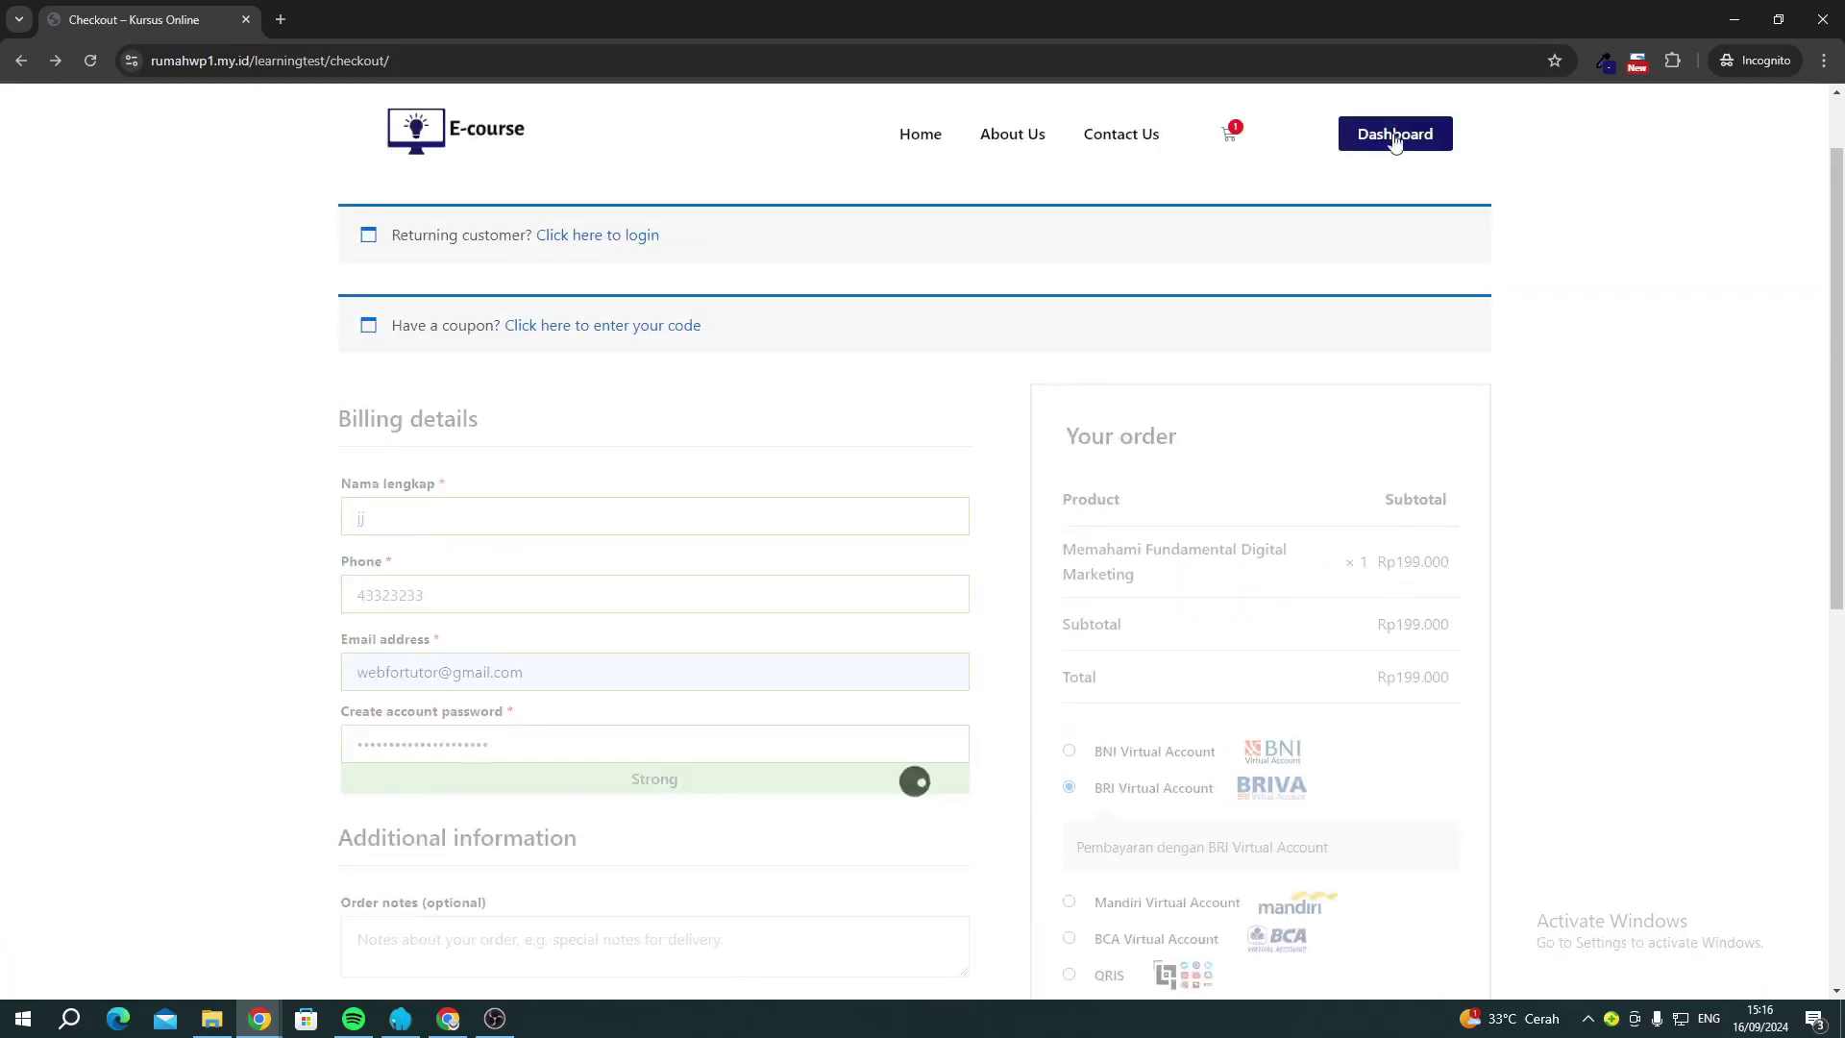
# From the student's dashboard, open the enrolled Memahami Fundamental Digital Marketing course.
pyautogui.click(1395, 146)
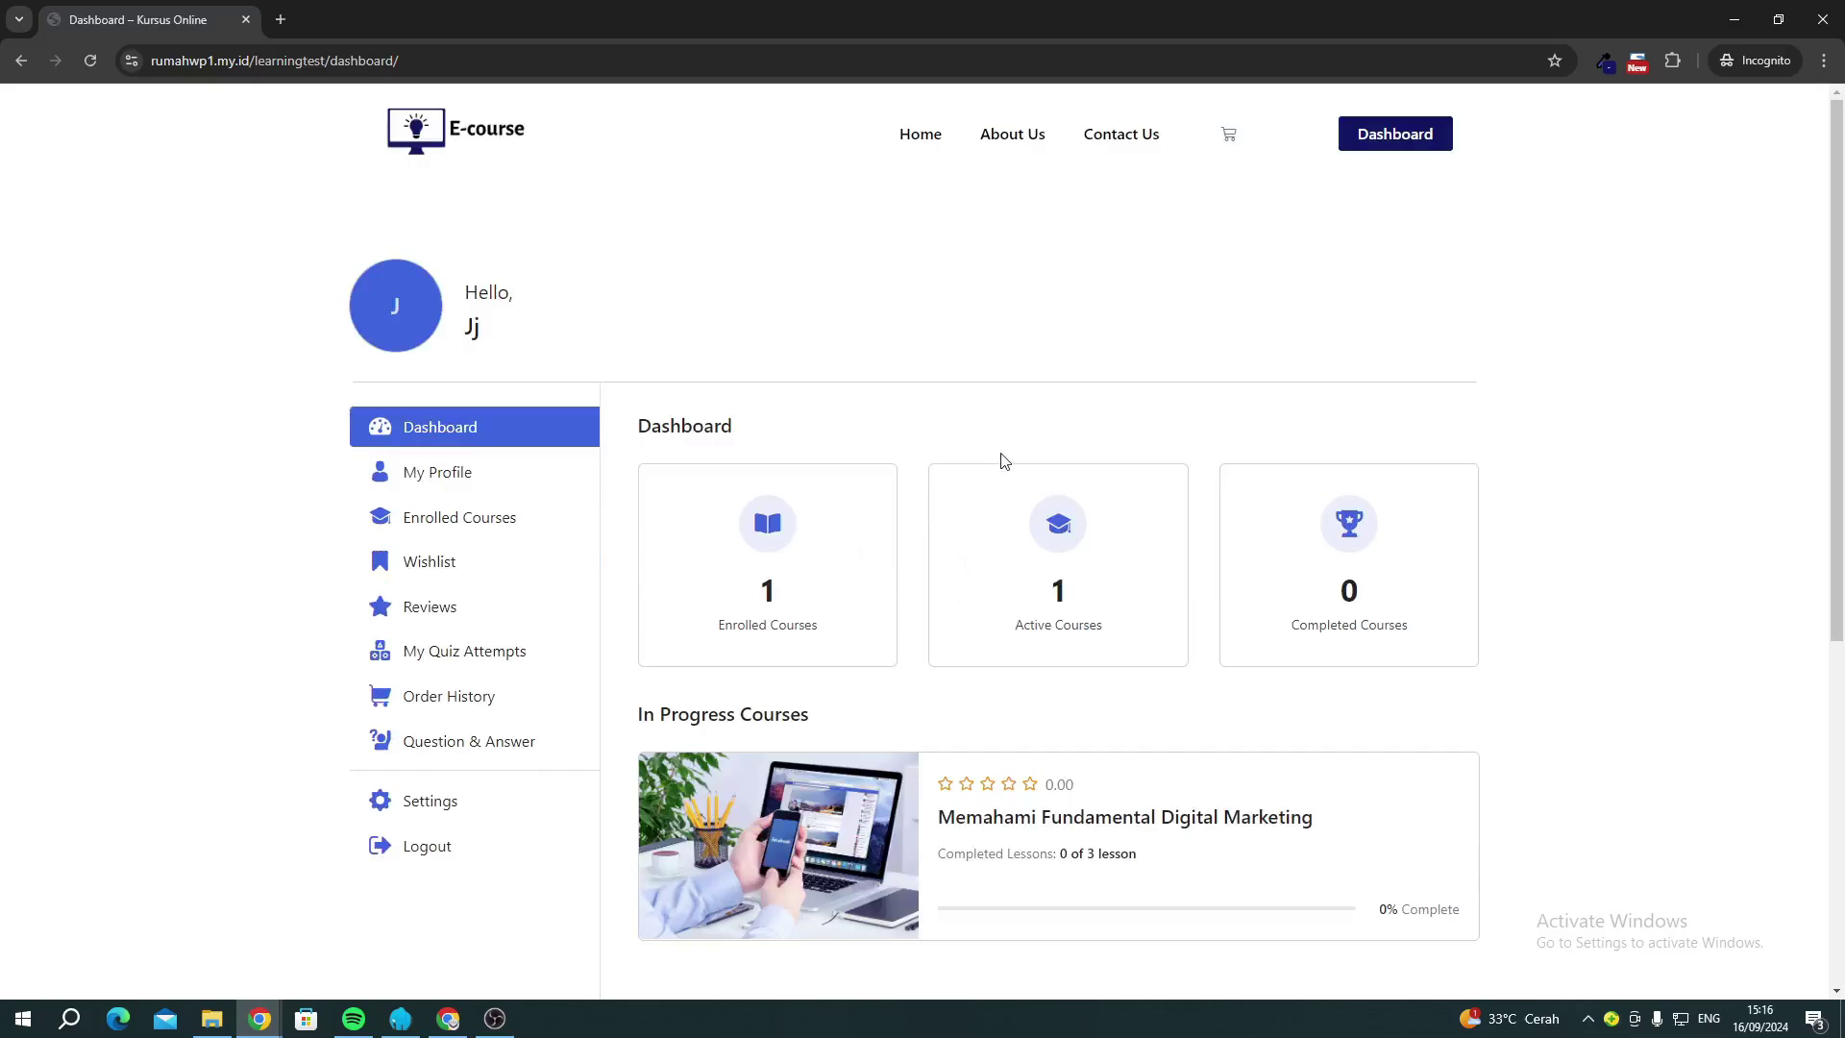
pyautogui.scroll(-2, 1002, 460)
pyautogui.click(849, 652)
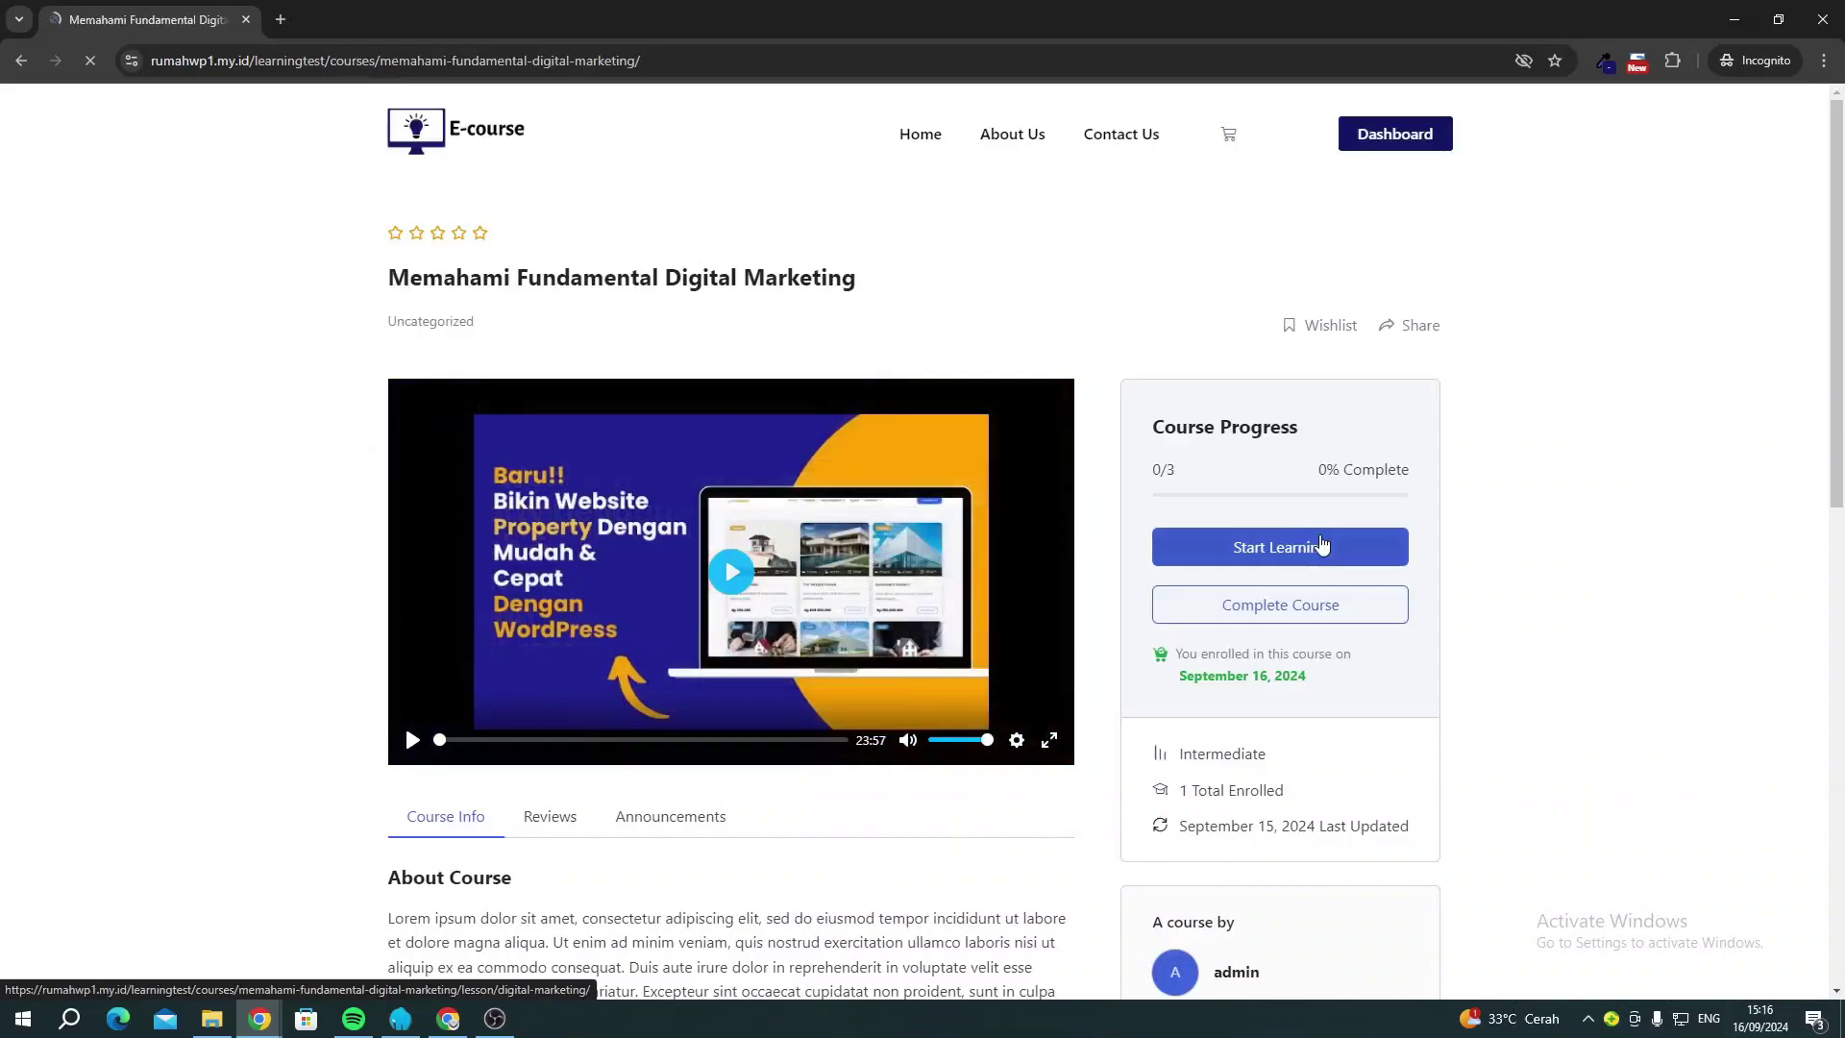
# Start learning and play, then pause, the Personal Branding lesson video.
pyautogui.click(1323, 545)
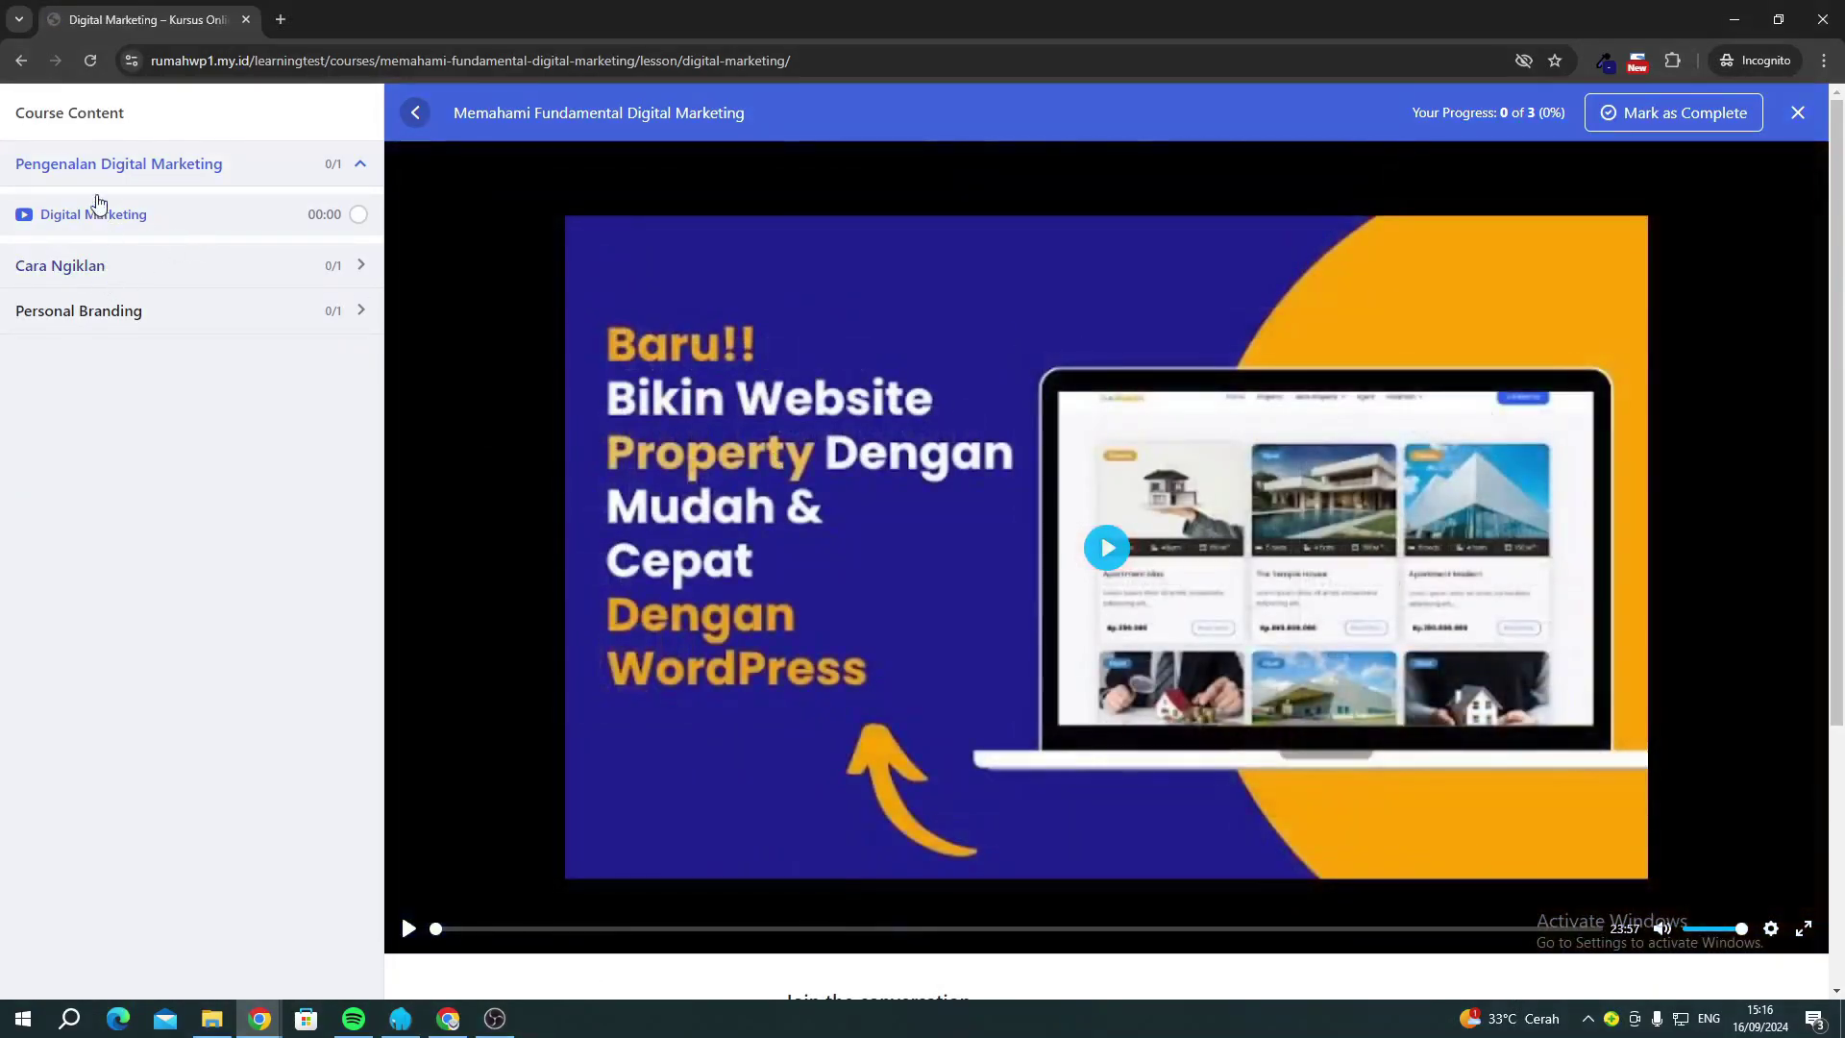
pyautogui.click(65, 273)
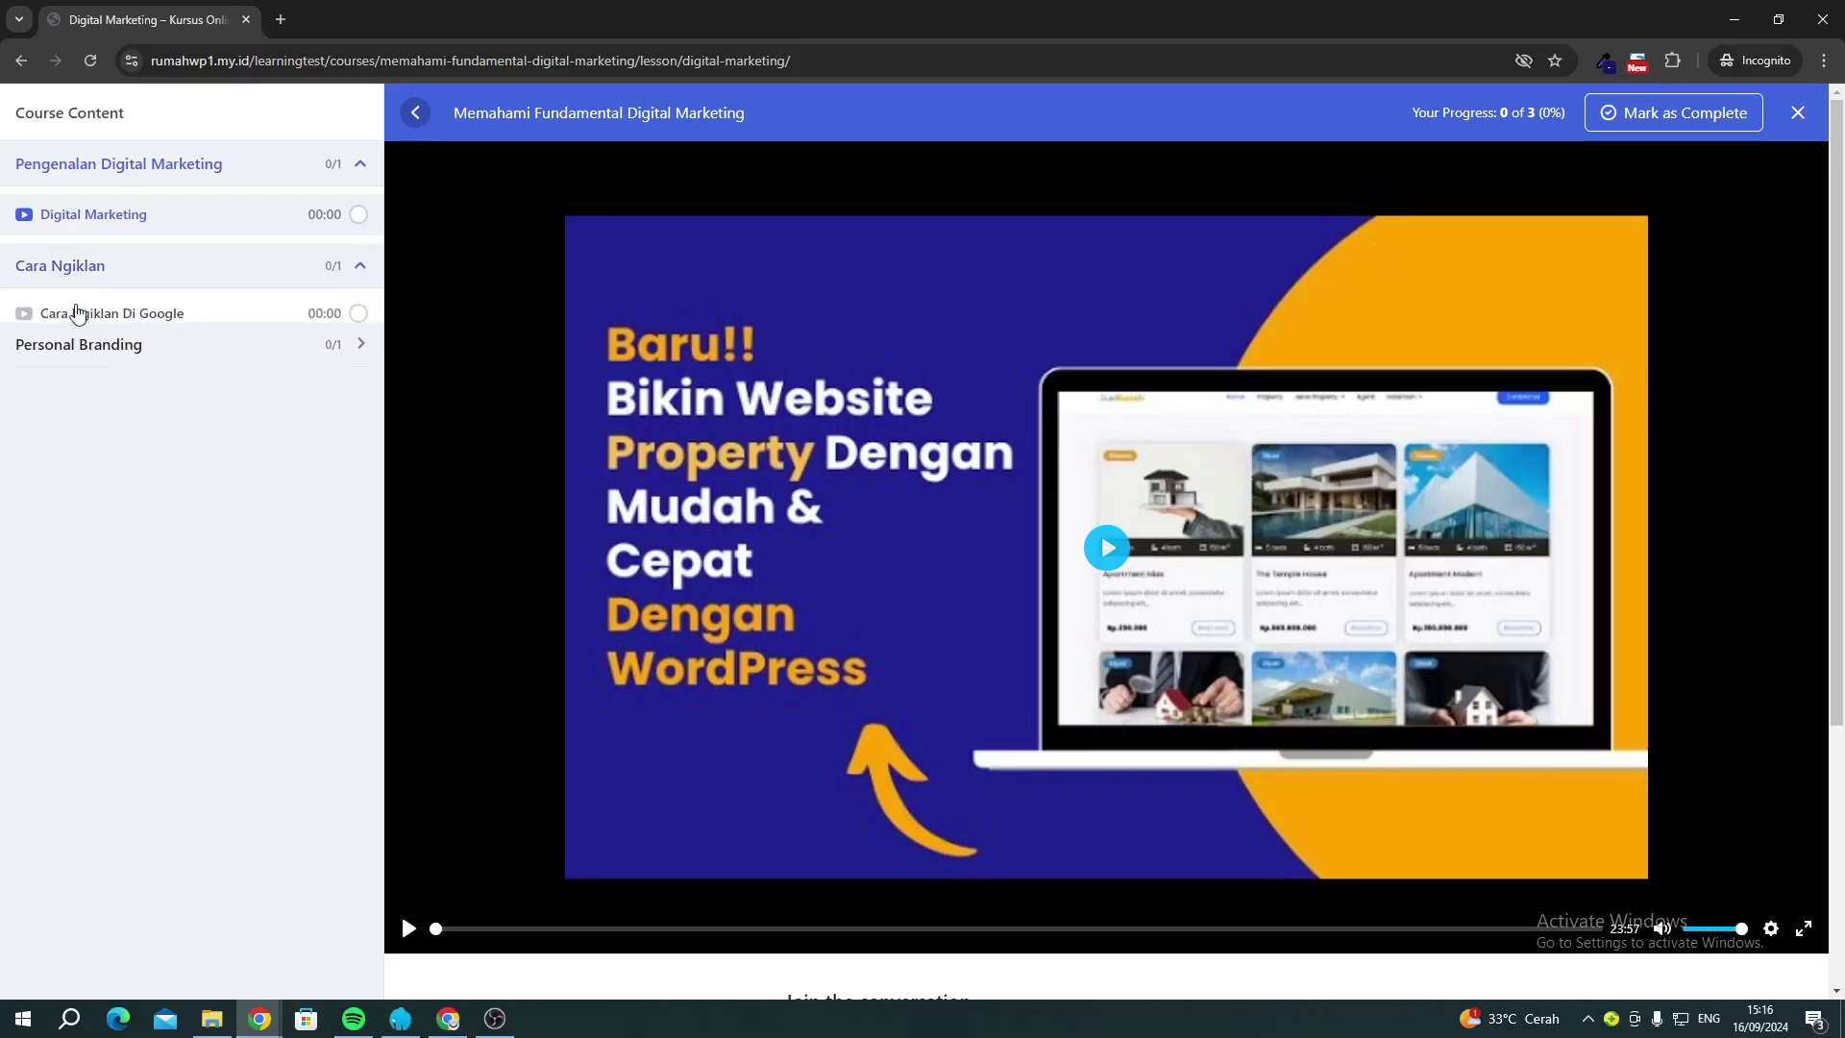
pyautogui.click(91, 375)
pyautogui.click(104, 431)
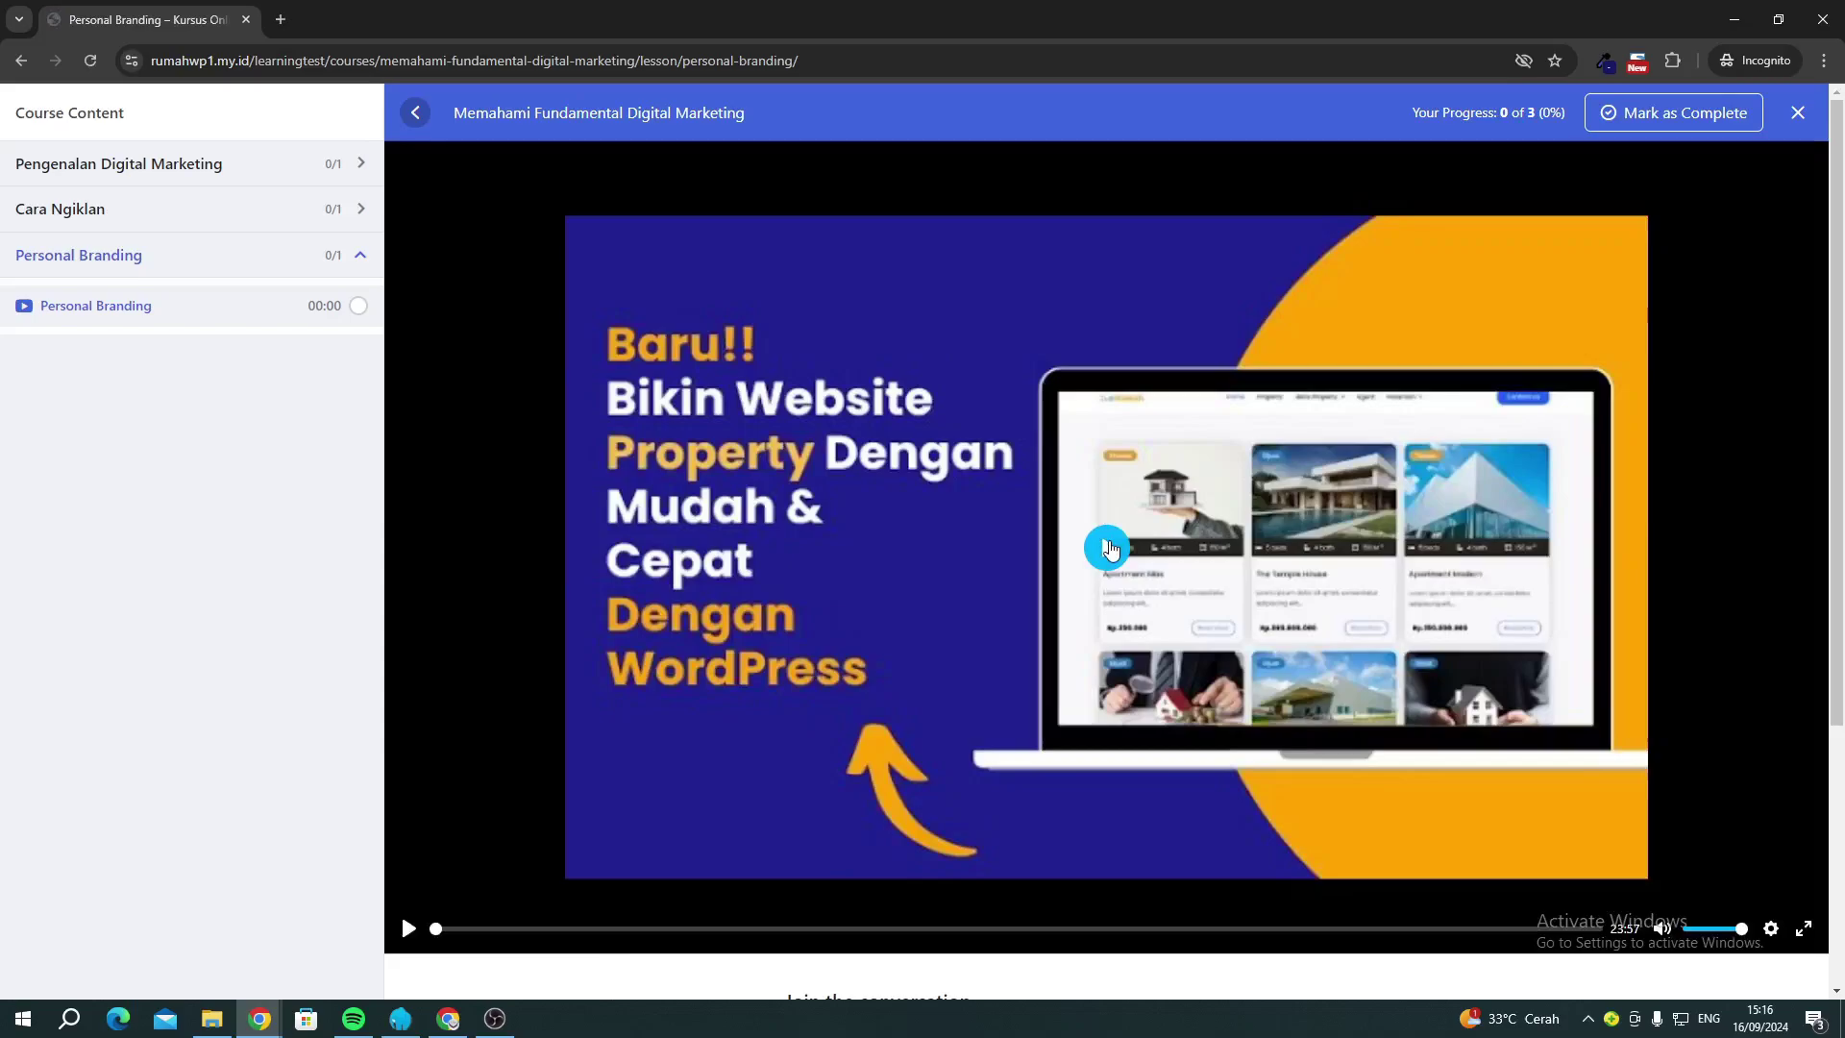
pyautogui.click(1108, 549)
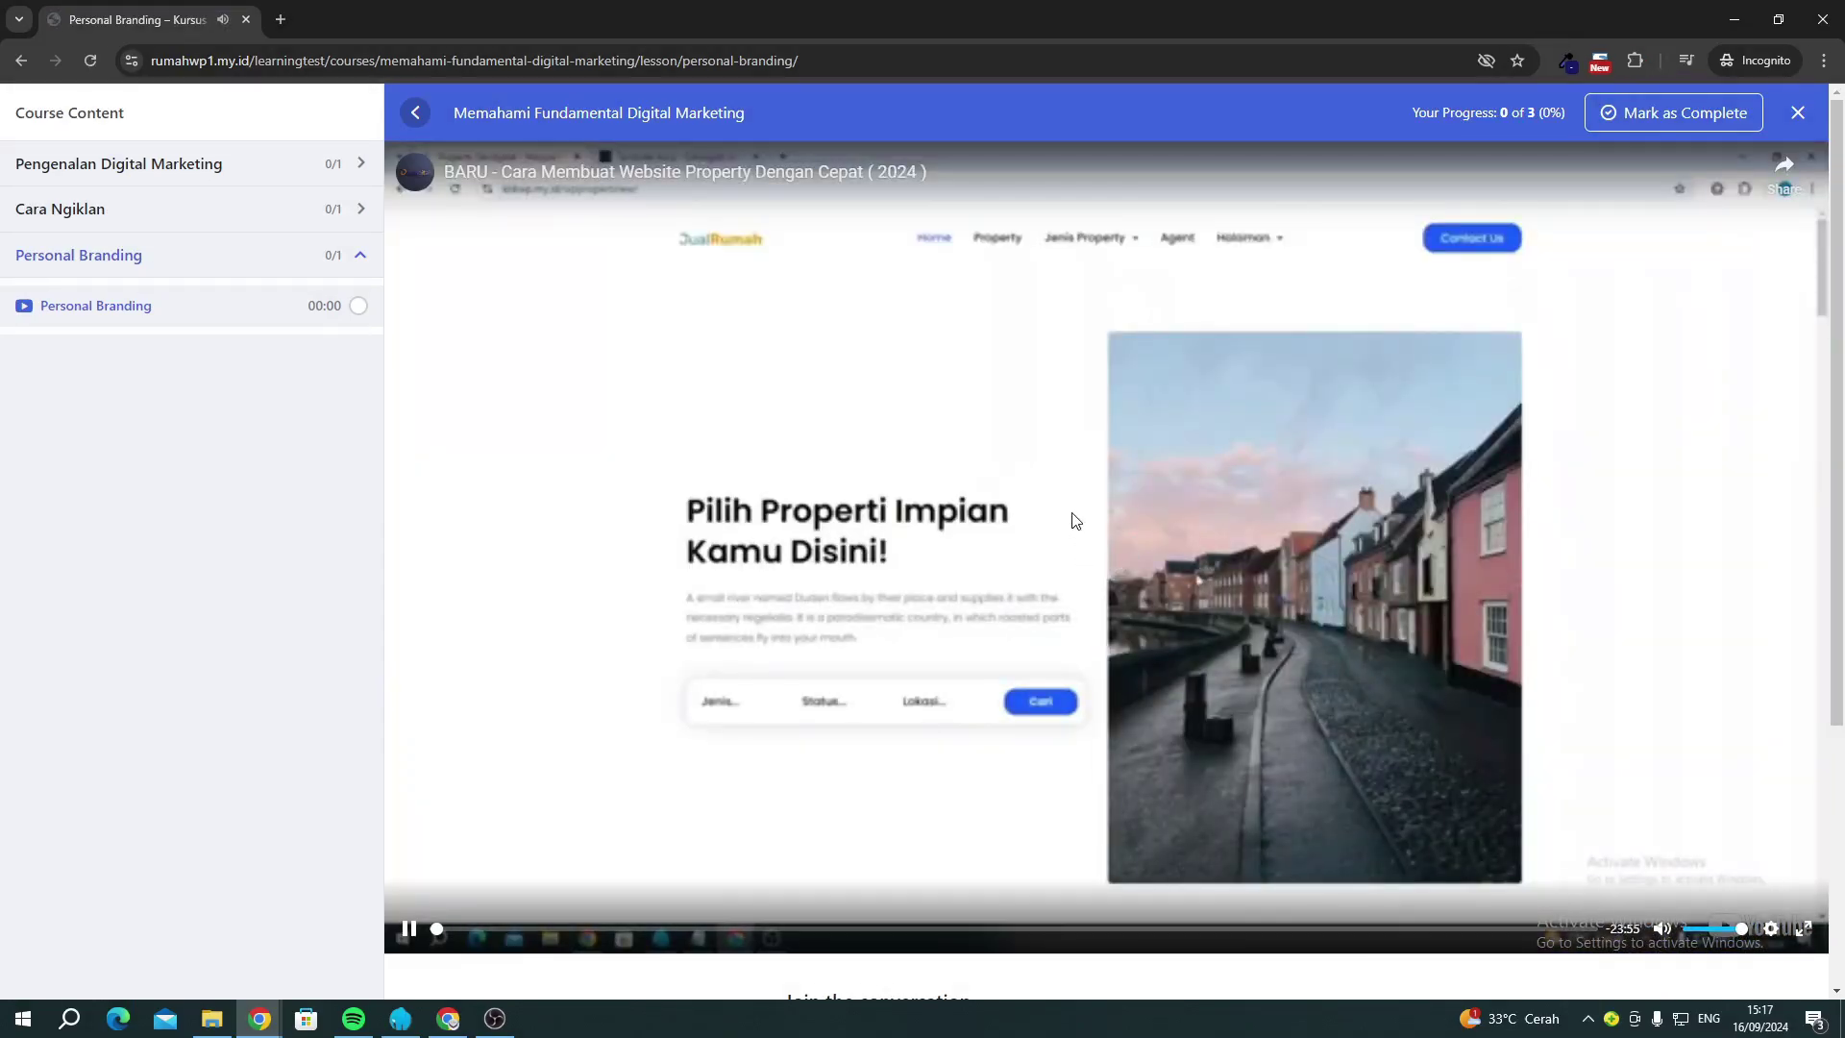
pyautogui.click(1074, 520)
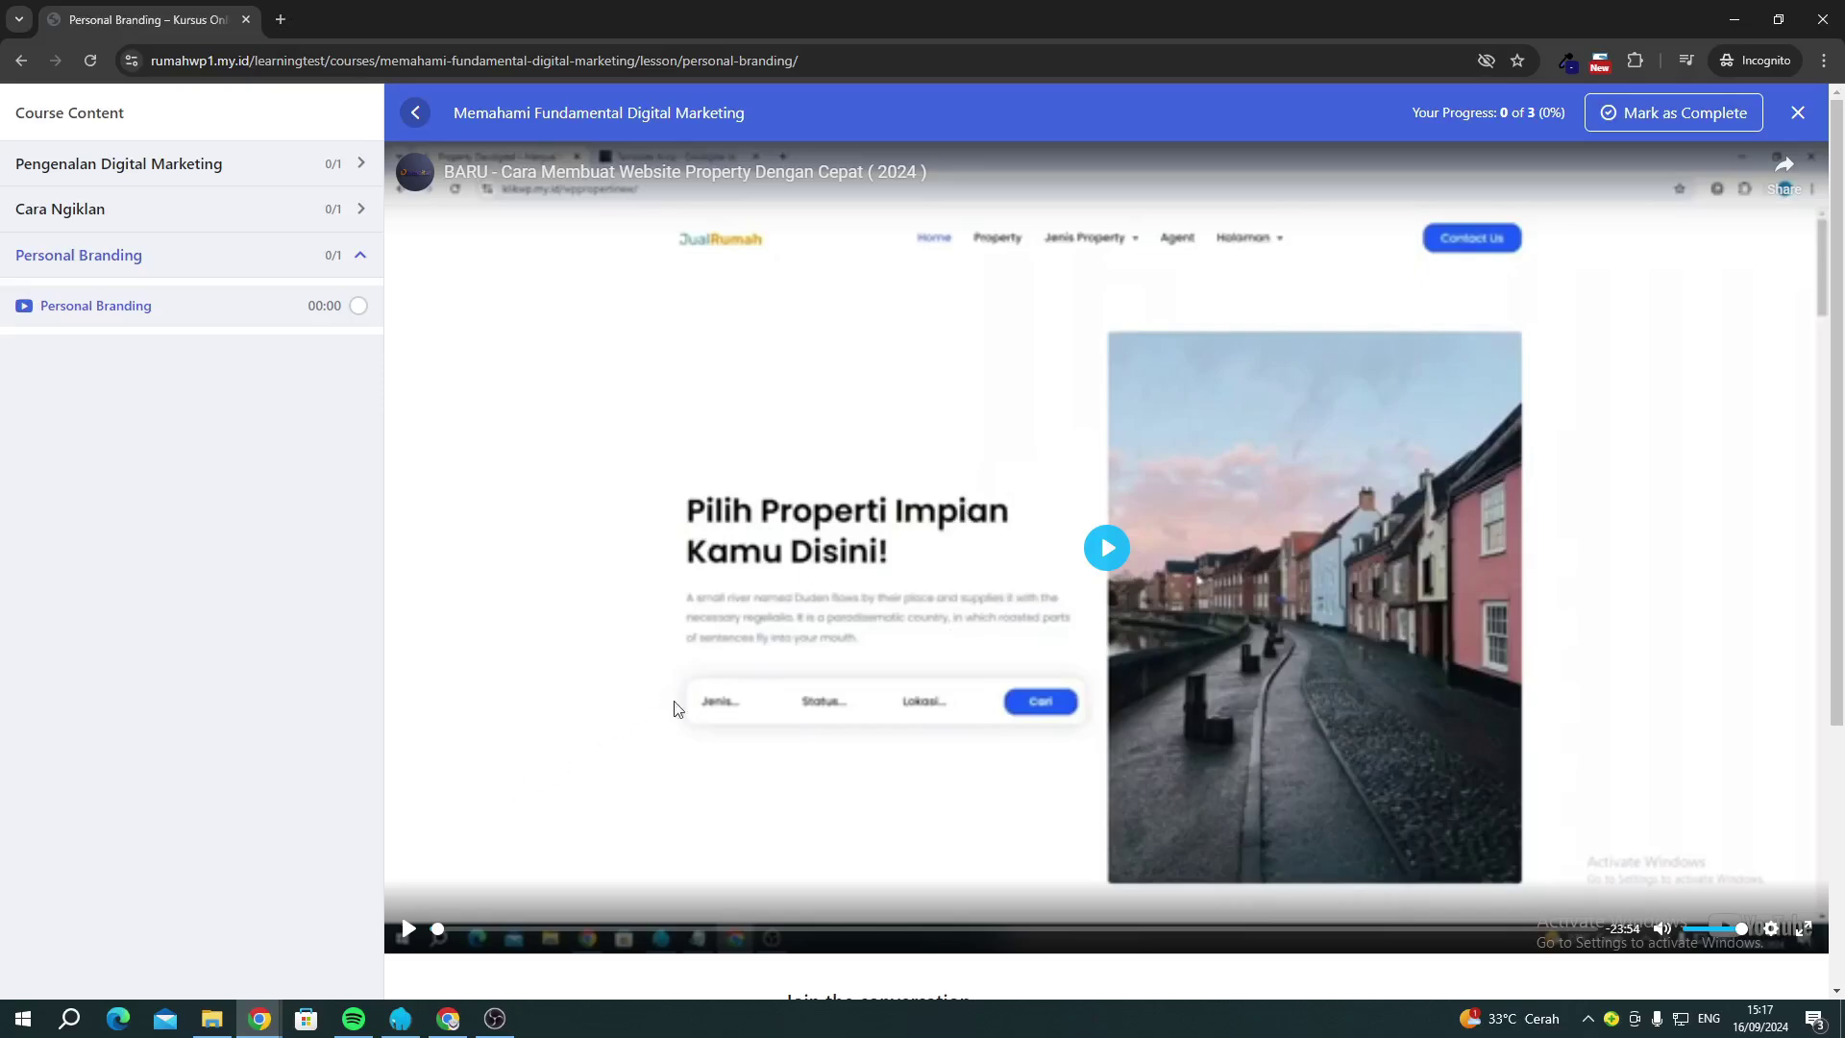
pyautogui.click(956, 454)
pyautogui.click(873, 579)
# Open the Cara Ngiklan Di Google lesson, then return to the admin Orders window.
pyautogui.click(33, 210)
pyautogui.click(84, 262)
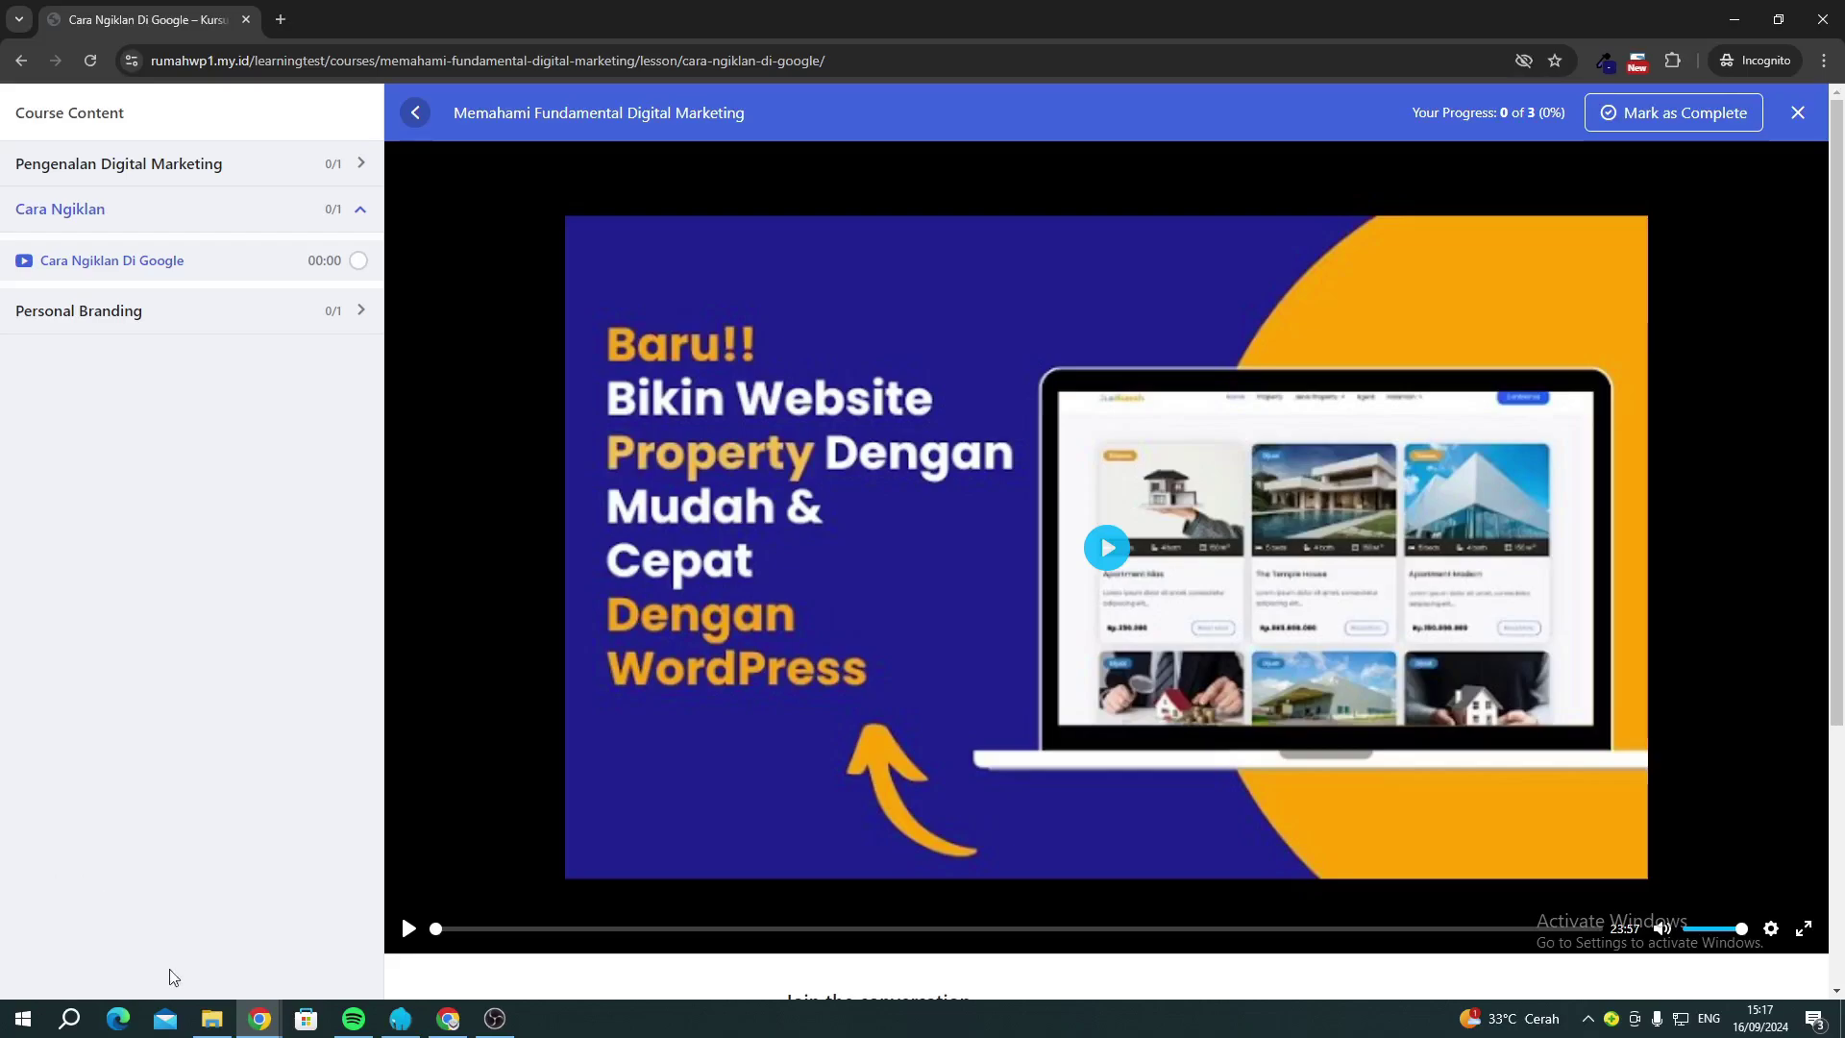
pyautogui.moveTo(259, 1018)
pyautogui.click(230, 964)
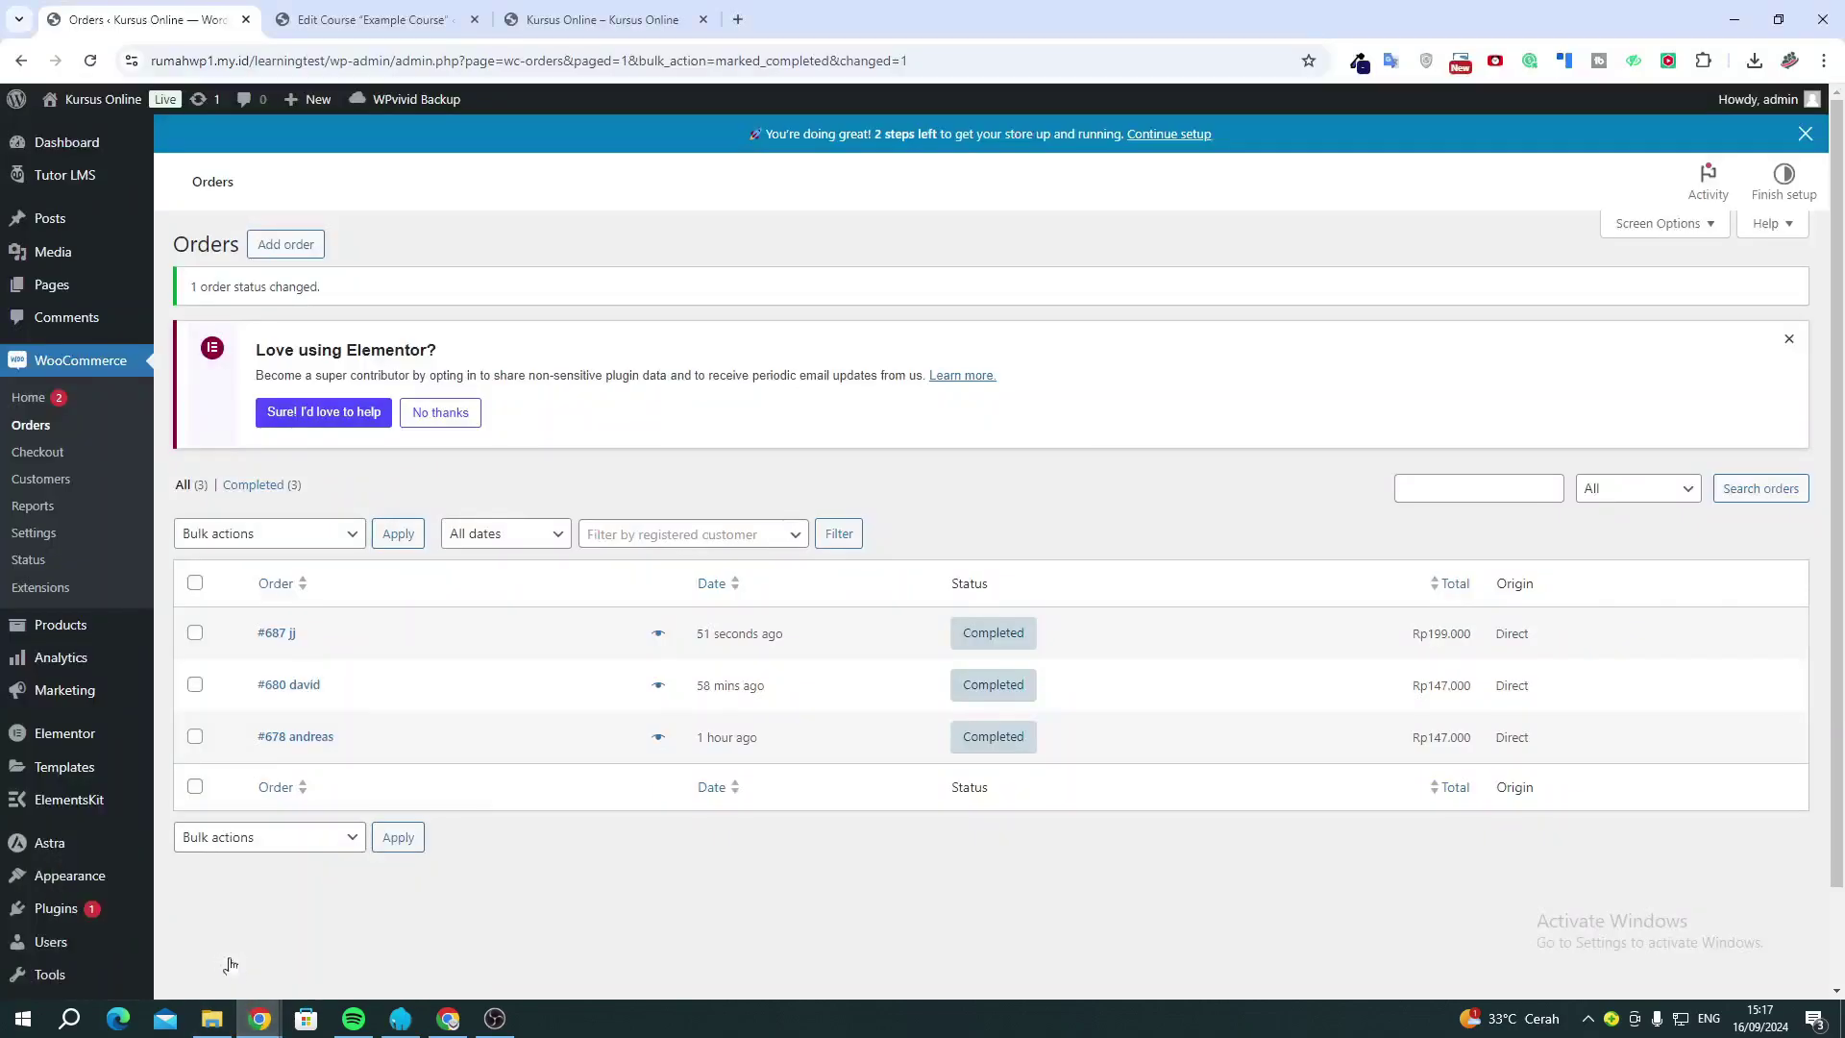